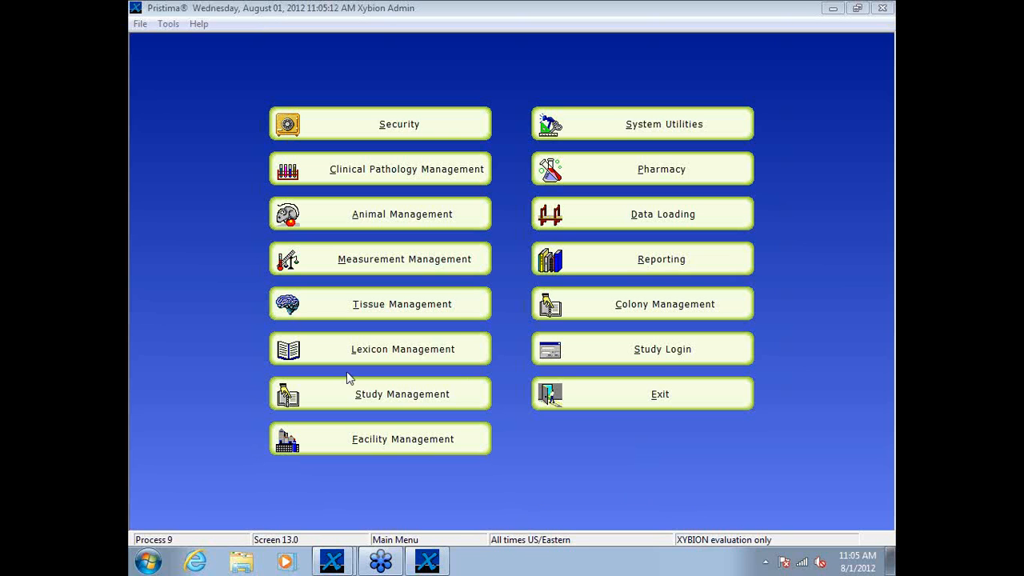
Step: Open the TFK-PPND protocol in Study Management and view its personnel selection and study type definitions
click(388, 393)
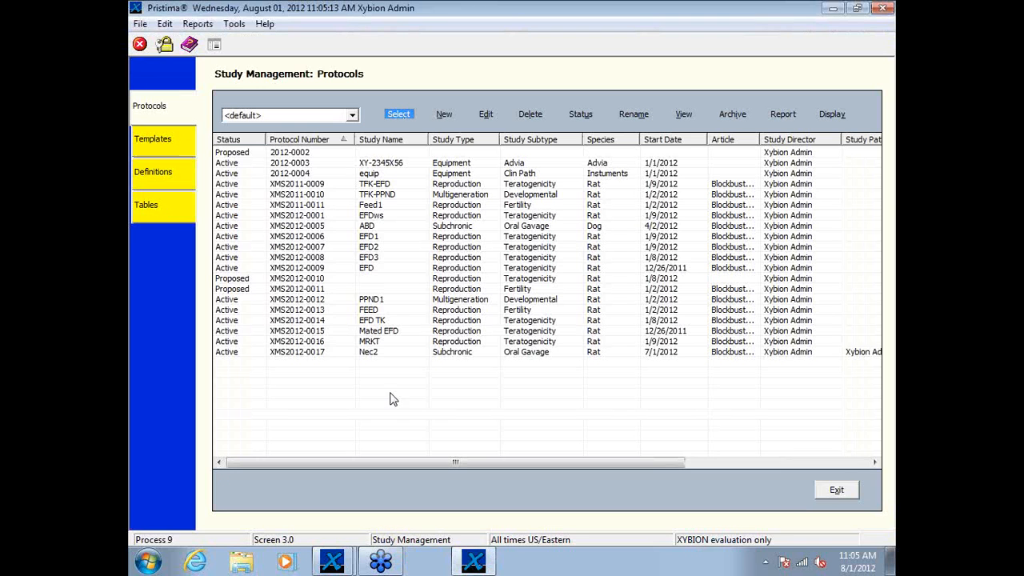
click(404, 195)
double_click(405, 195)
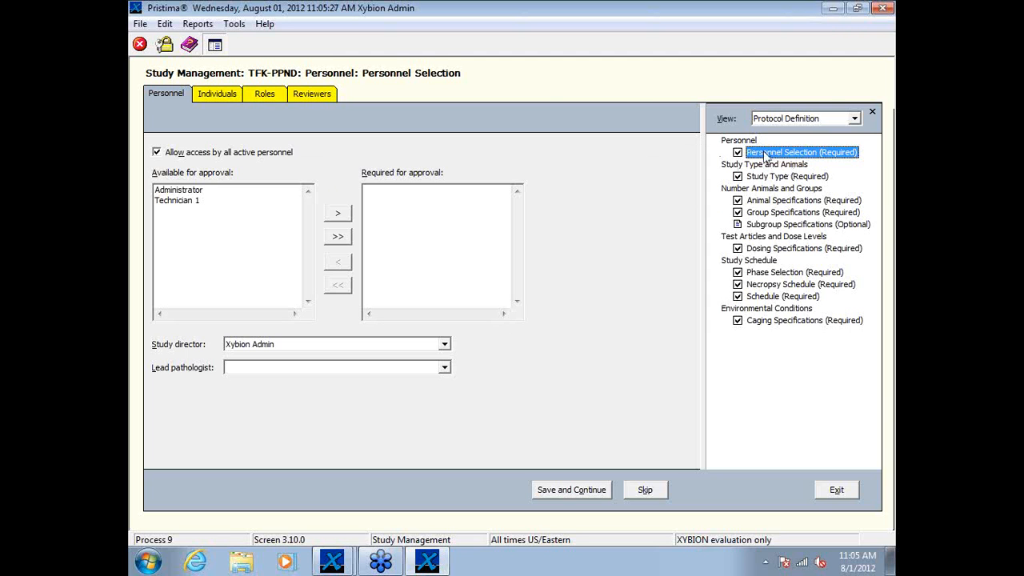
click(761, 176)
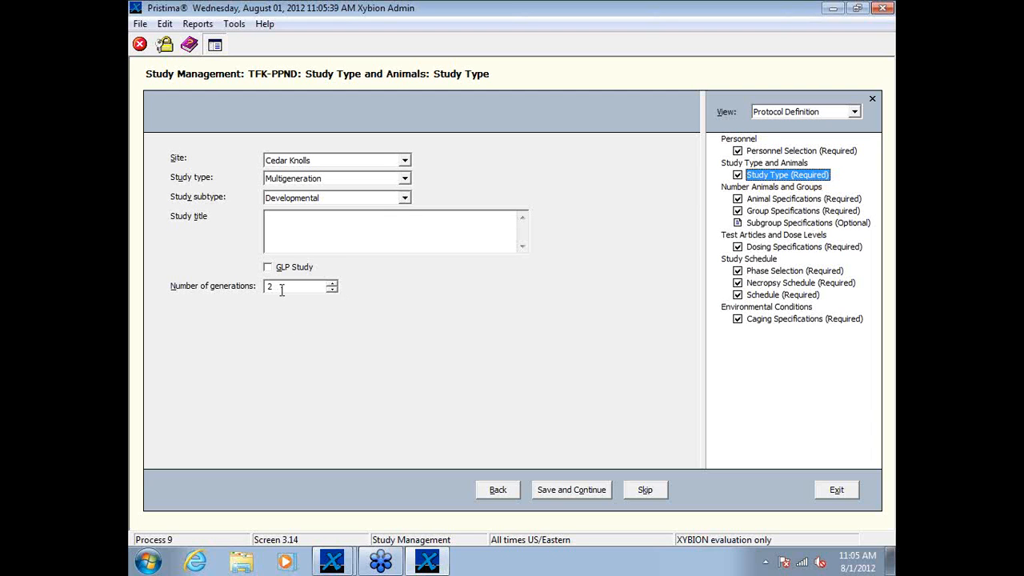
Step: Review the protocol's animal specifications and study numbering for generation F1, ending with F0 selected
click(770, 200)
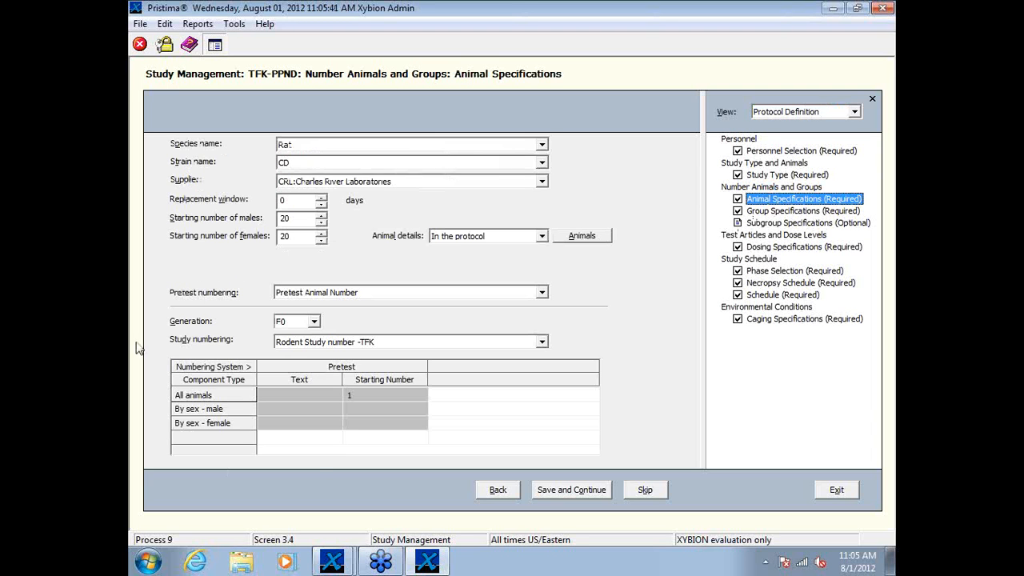
click(313, 323)
click(289, 346)
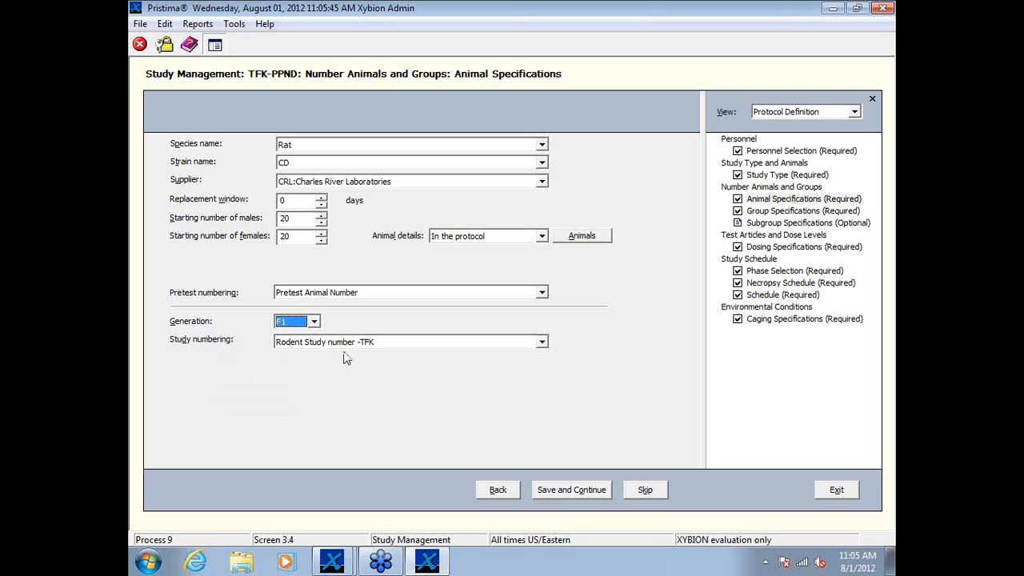
click(315, 323)
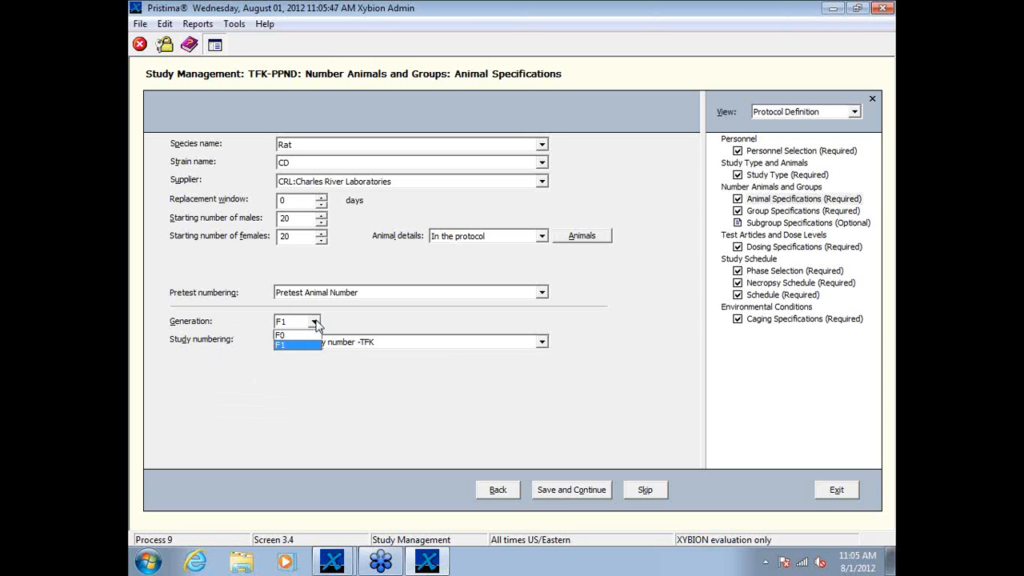
click(308, 336)
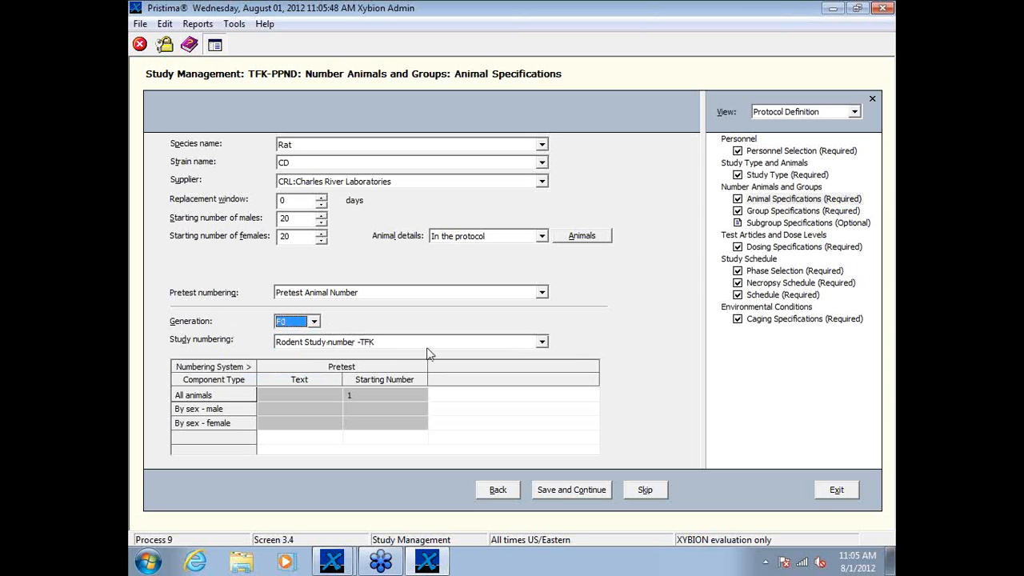
Step: Review the group specifications for generation F1, ending with F0 selected
click(761, 212)
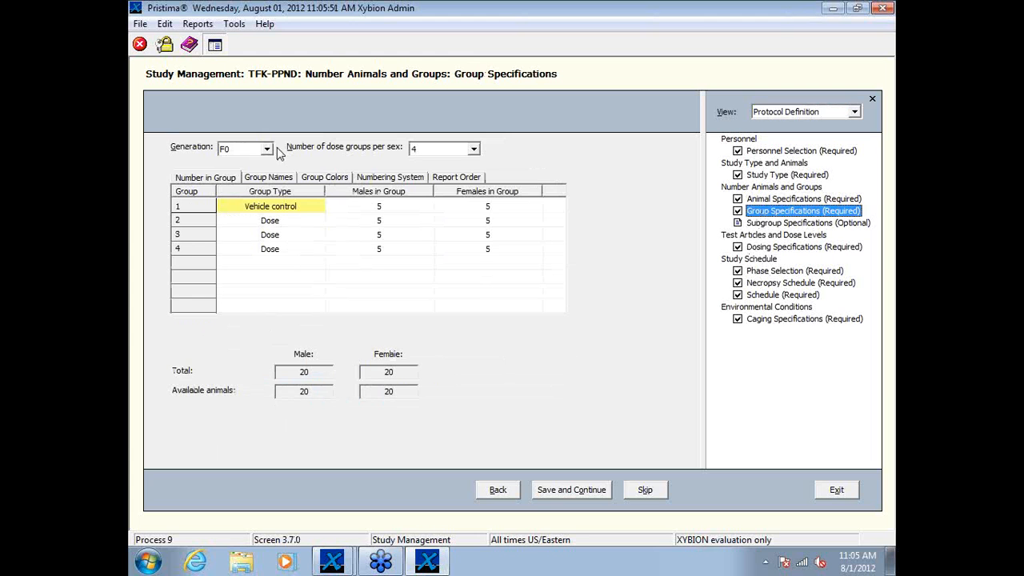
click(268, 150)
click(254, 175)
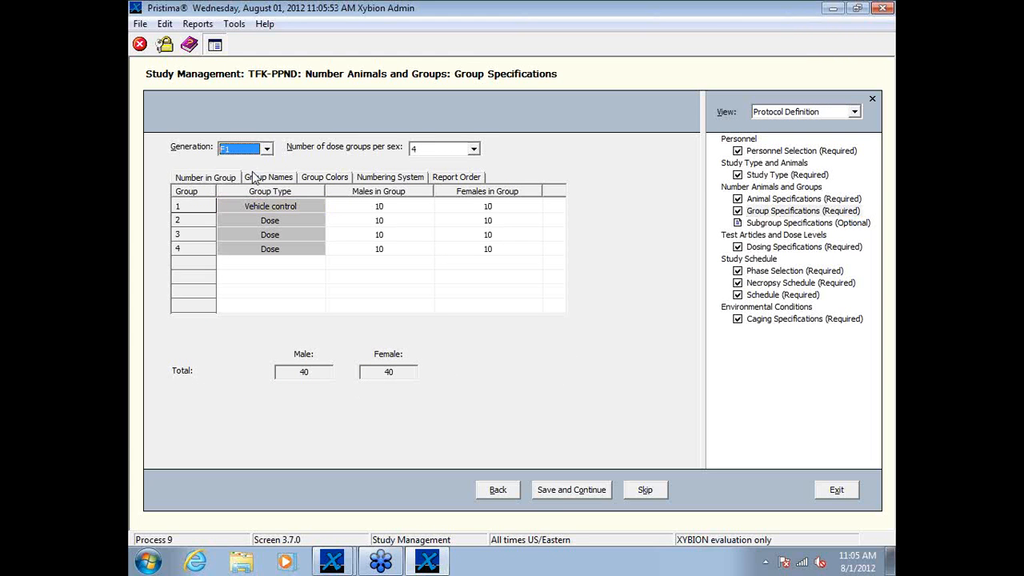
click(268, 149)
click(260, 162)
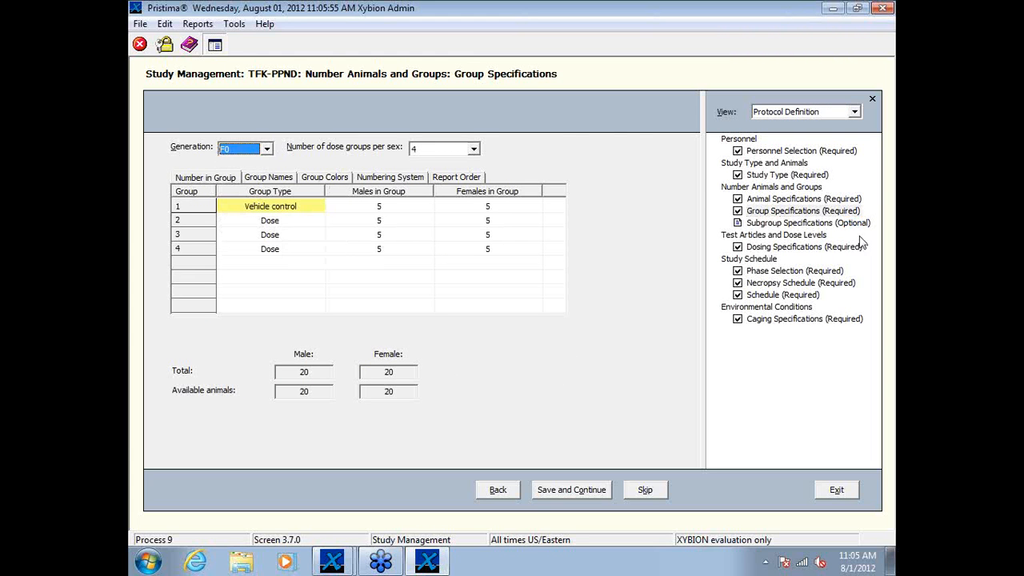
Step: Review the dosing specifications, and examine the study phases of generations F0 and F1 in the phase selection
click(769, 248)
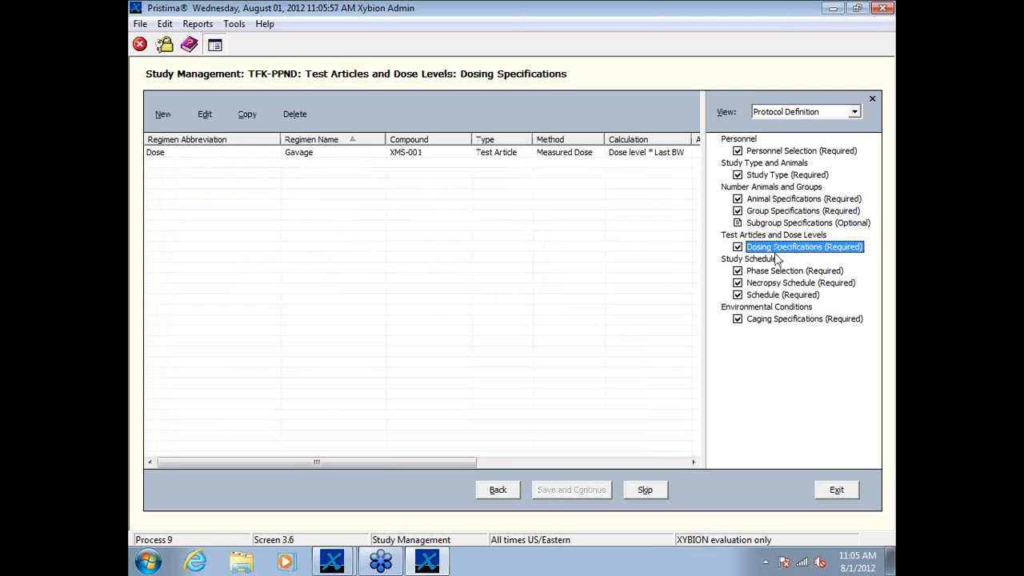
click(768, 272)
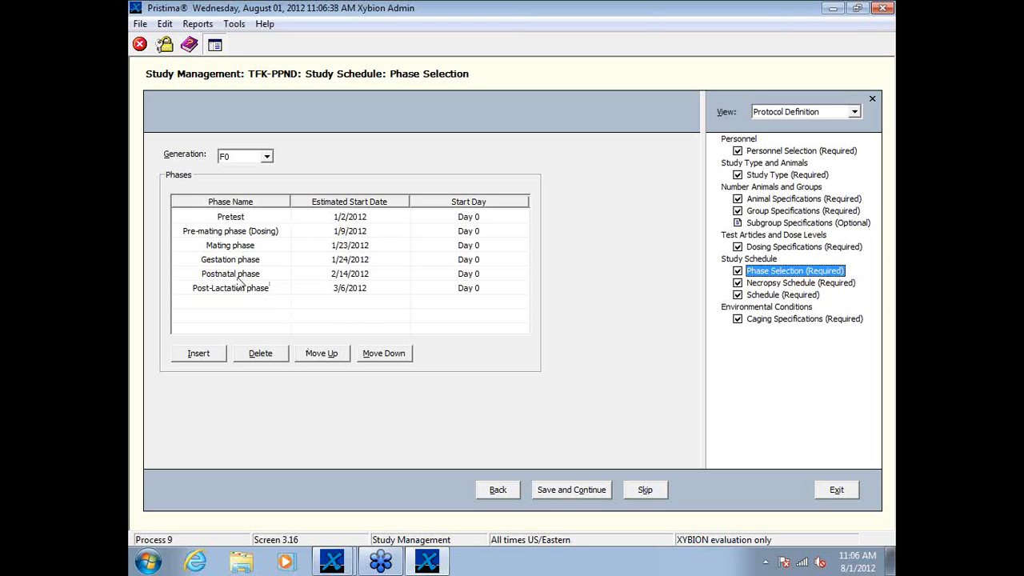
click(266, 156)
click(258, 179)
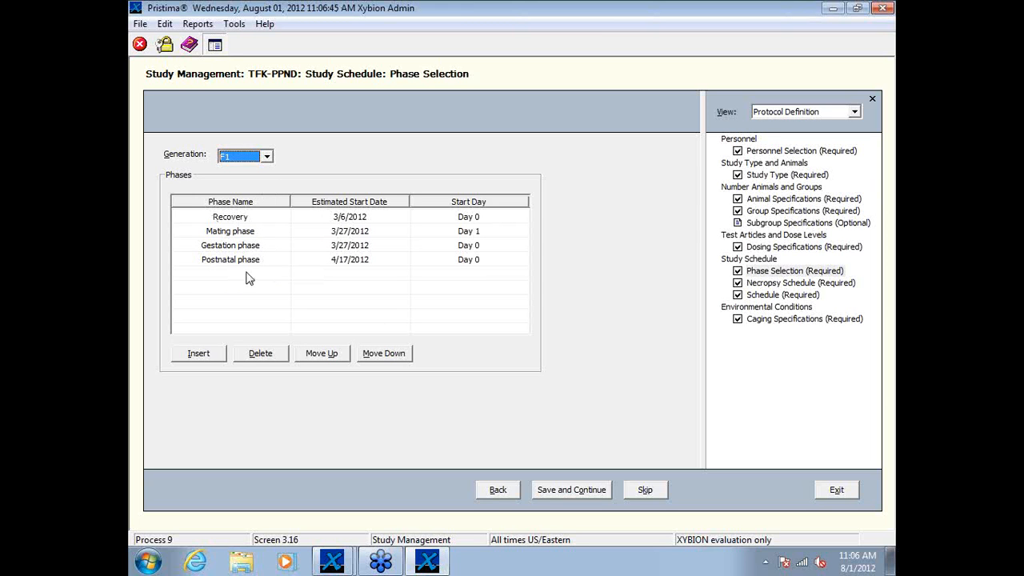
click(267, 156)
click(240, 171)
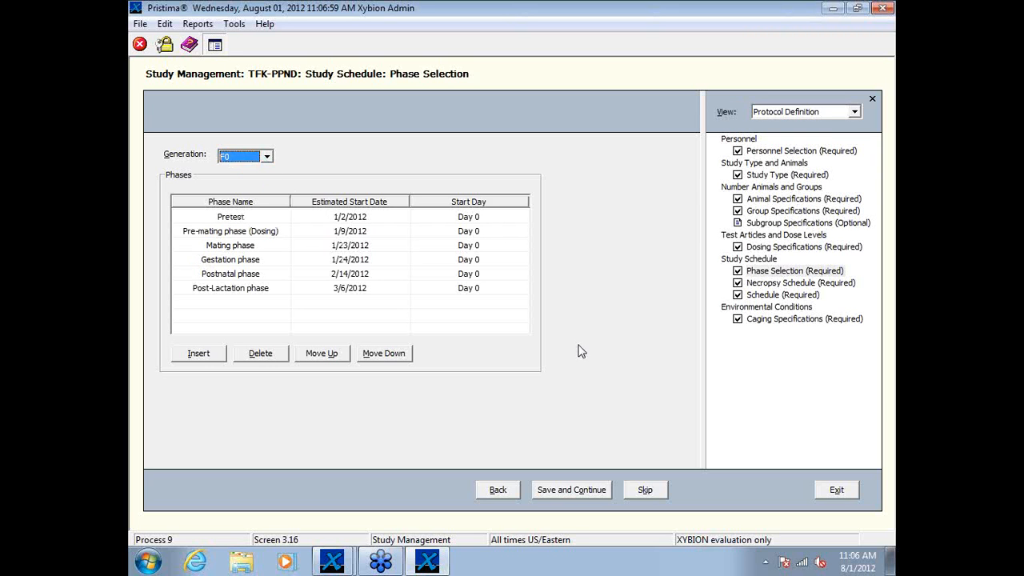
Step: Review the study schedule, sorting its entries by measurement and again by phase
click(770, 296)
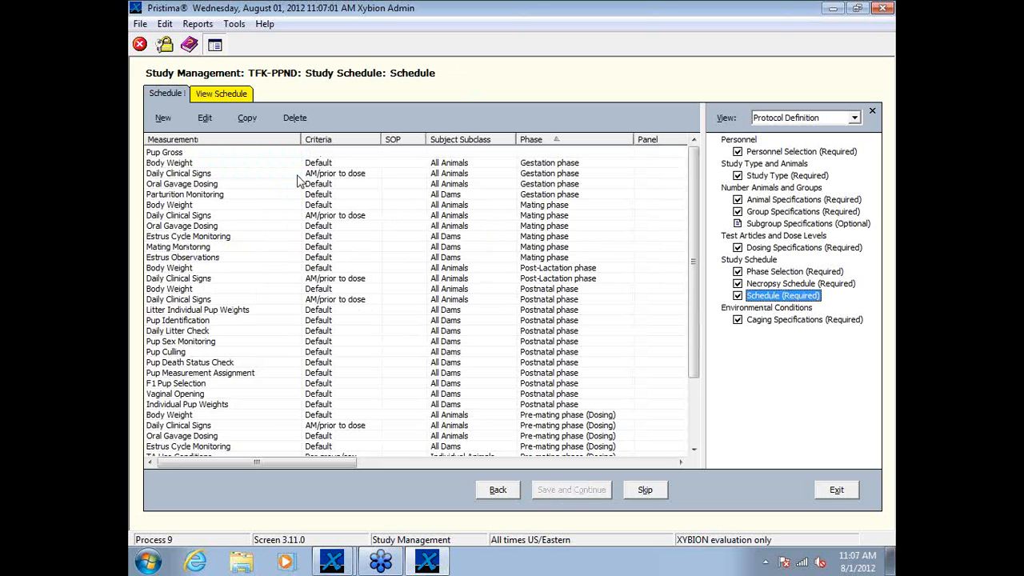
drag(693, 164, 206, 202)
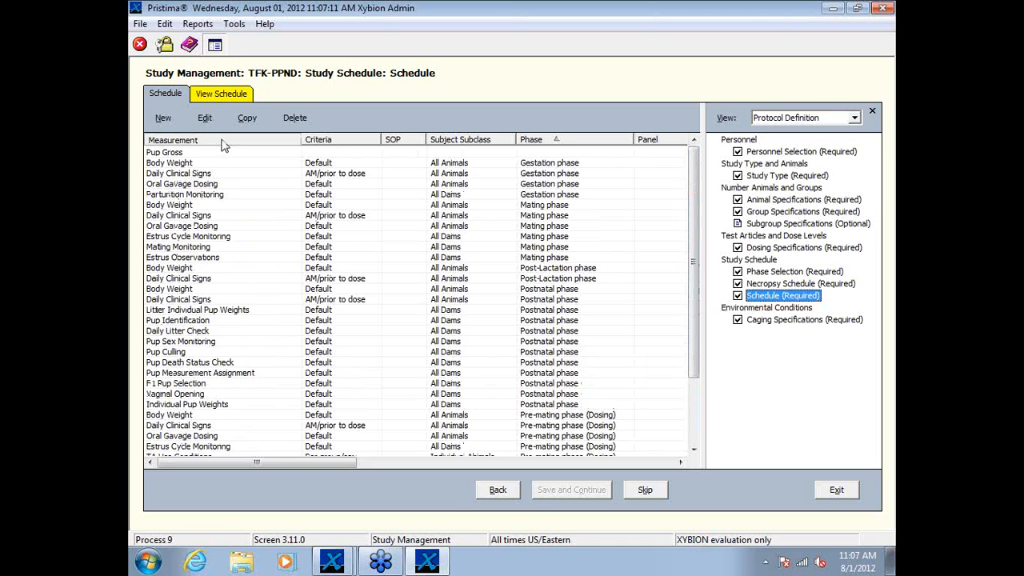
click(224, 141)
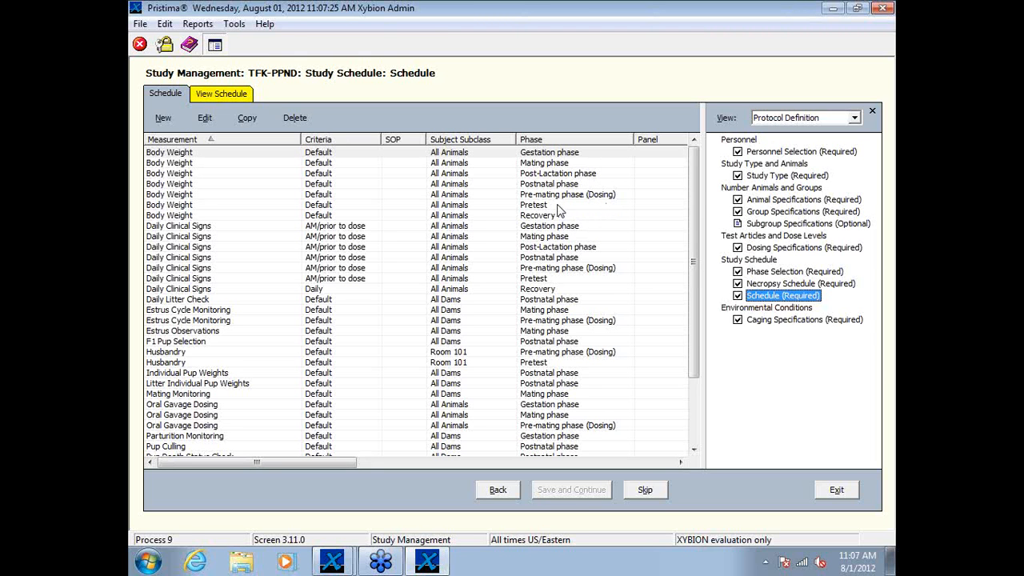
click(561, 141)
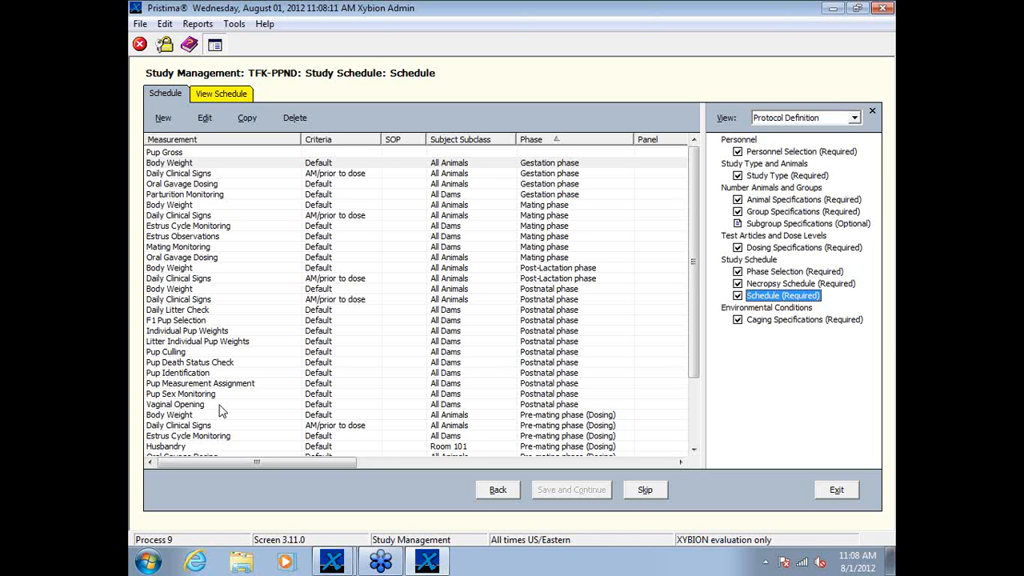
Step: Review the caging specifications for generation F1, ending with F0 selected
click(792, 320)
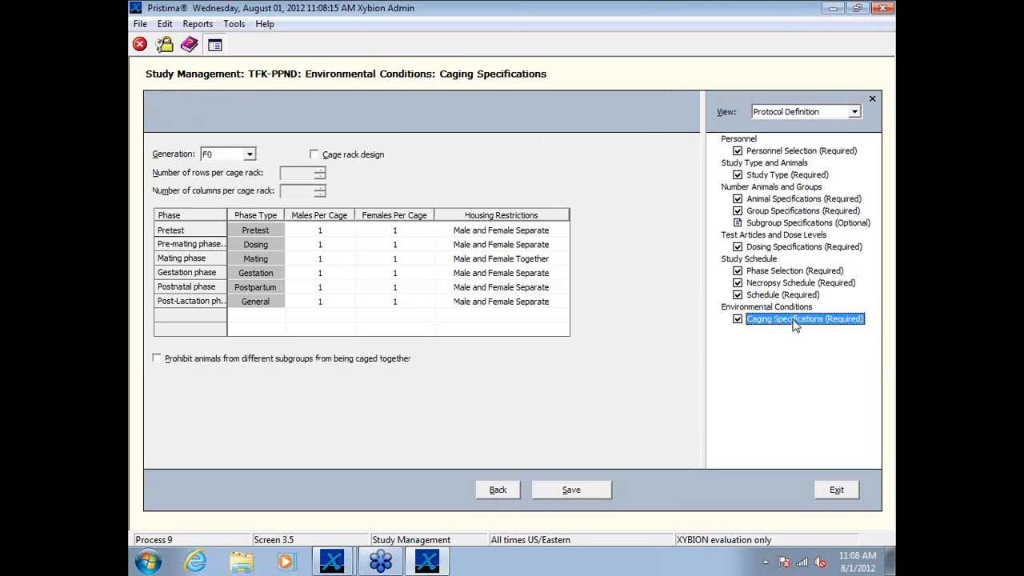
click(249, 154)
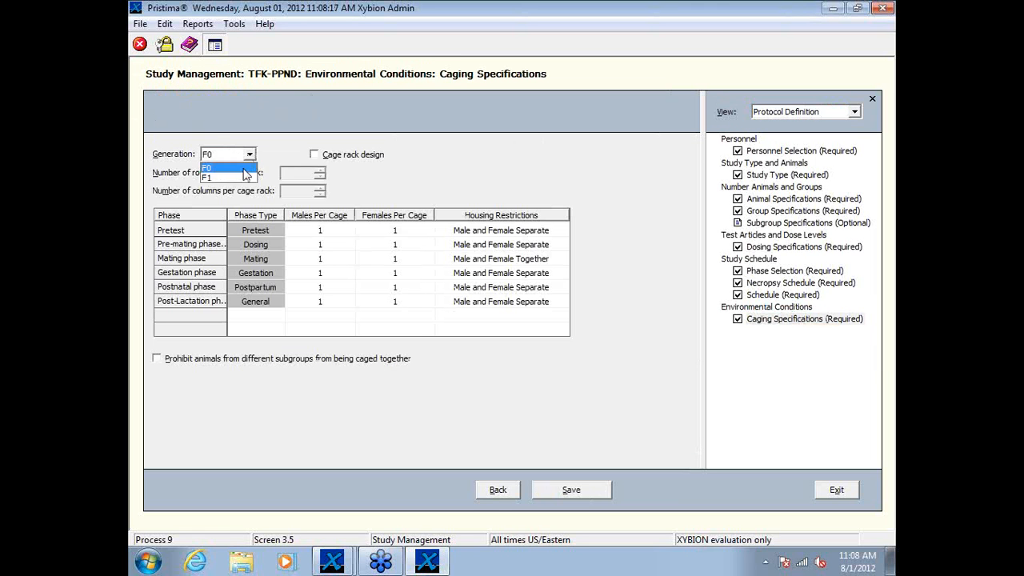
click(240, 181)
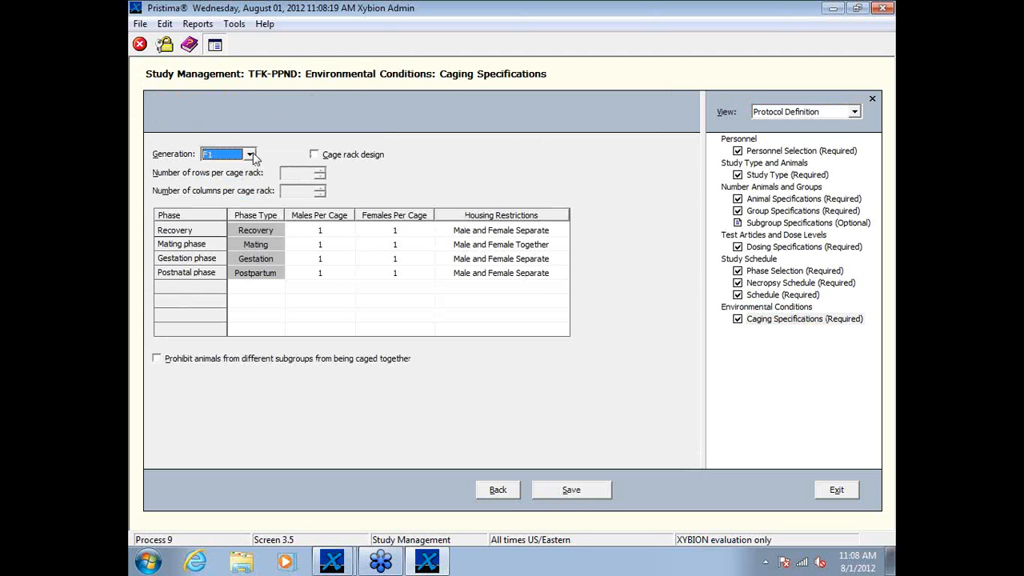
click(250, 155)
click(238, 169)
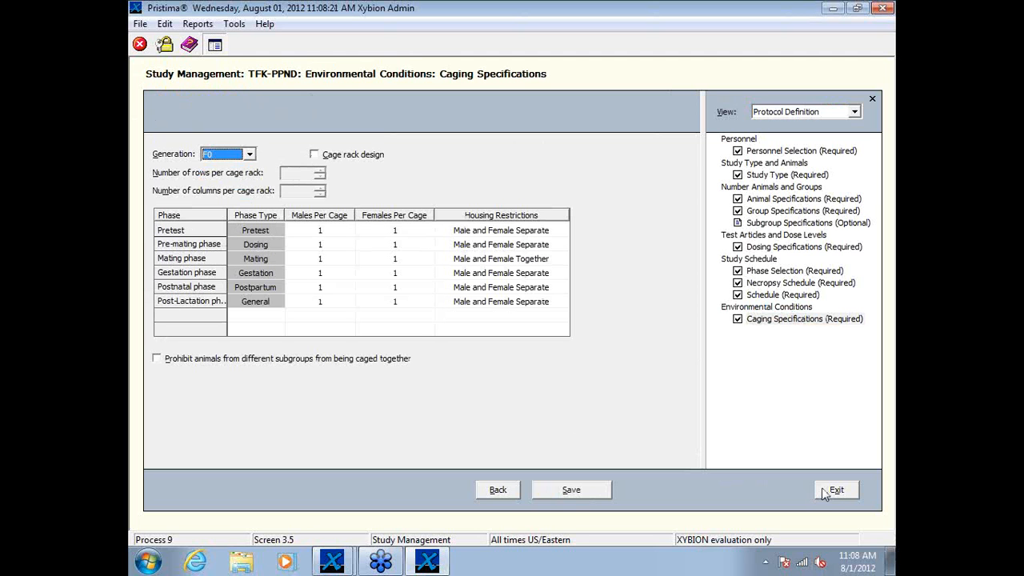
Step: Close the protocol definition and leave Study Management for the main menu
click(758, 295)
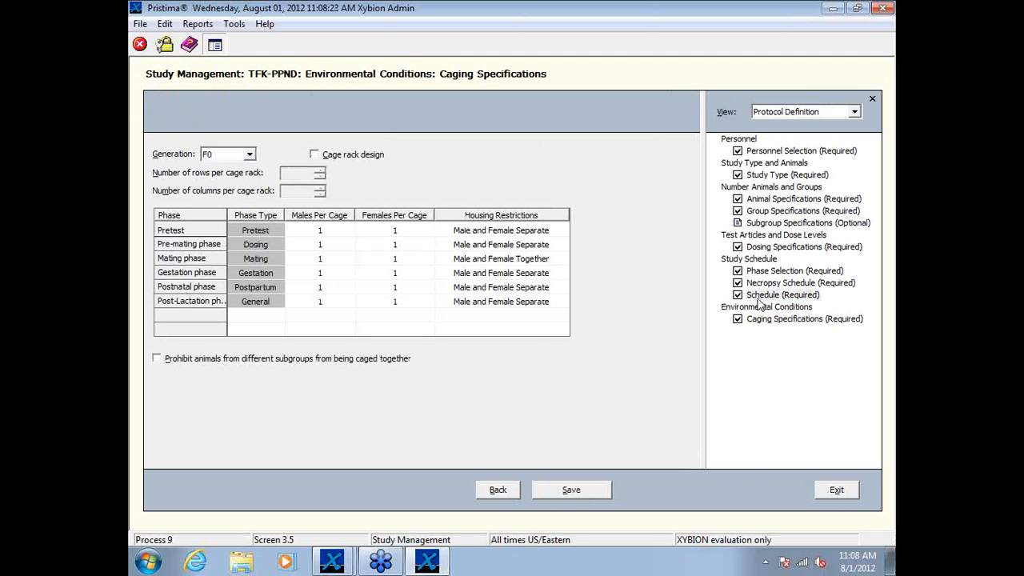
click(833, 491)
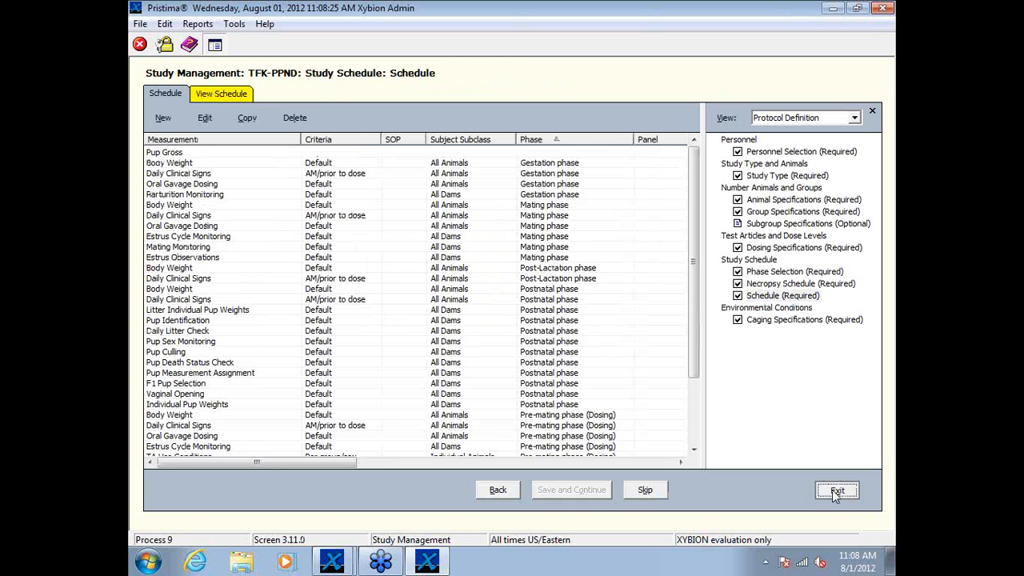
click(837, 492)
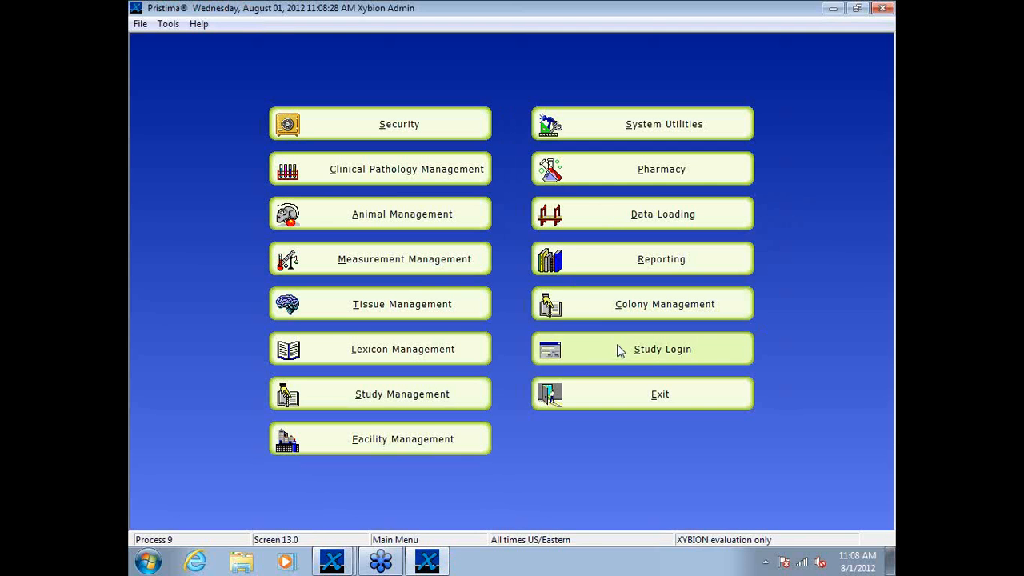
Step: Log in to the study tfk-ppnd with generation 0
click(620, 351)
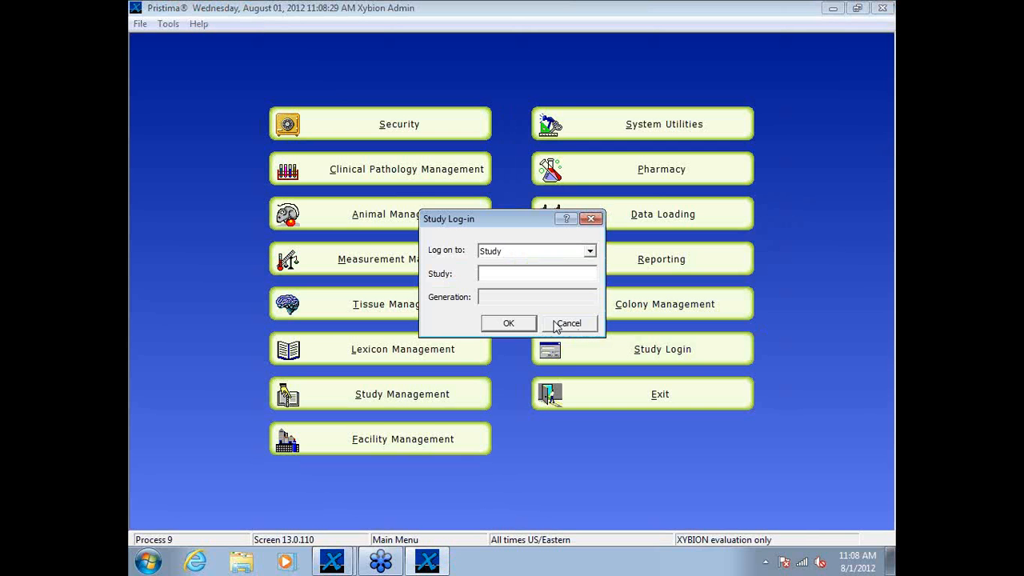
text(tfk)
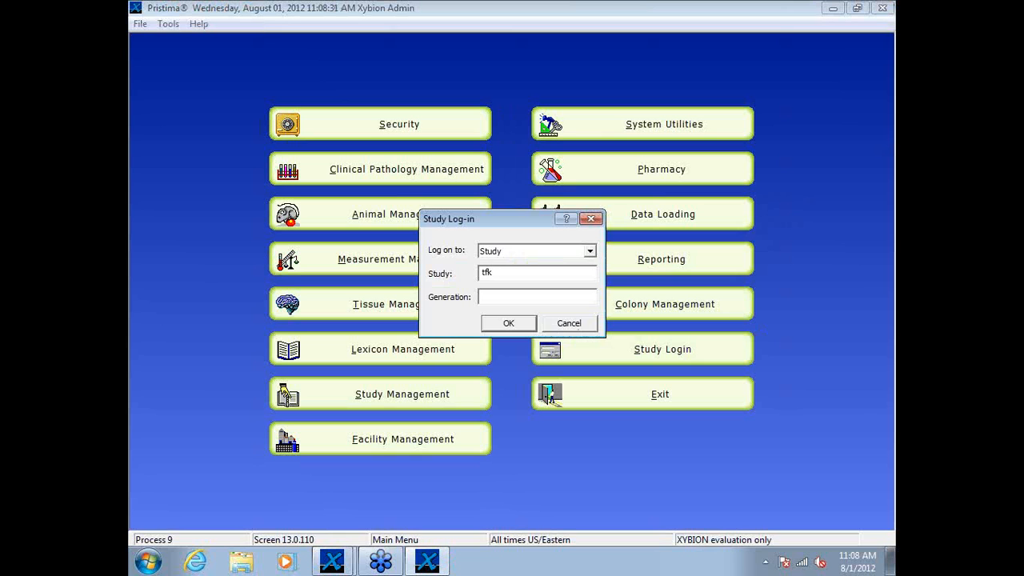
text(-ppnd)
key(Return)
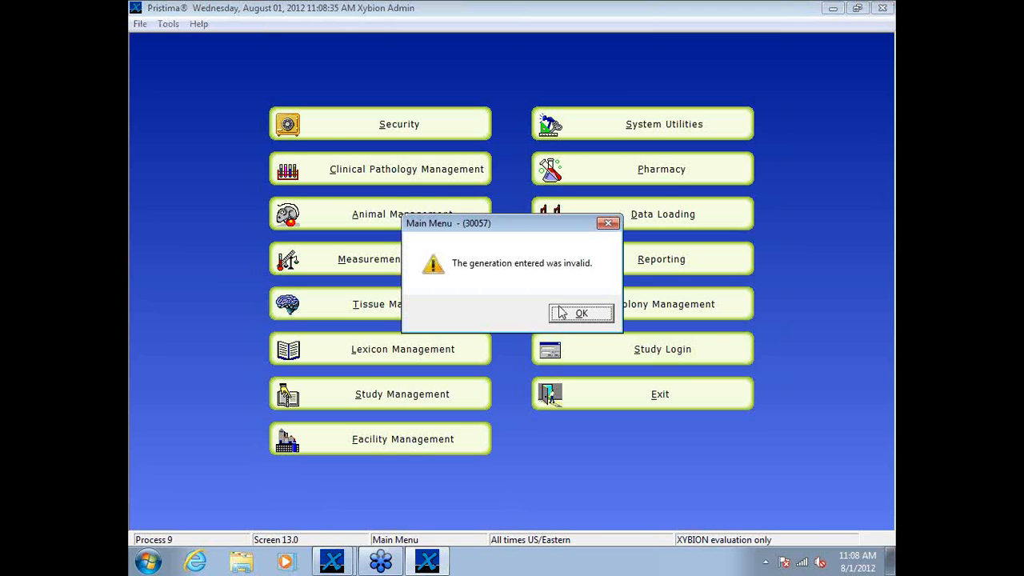
click(581, 313)
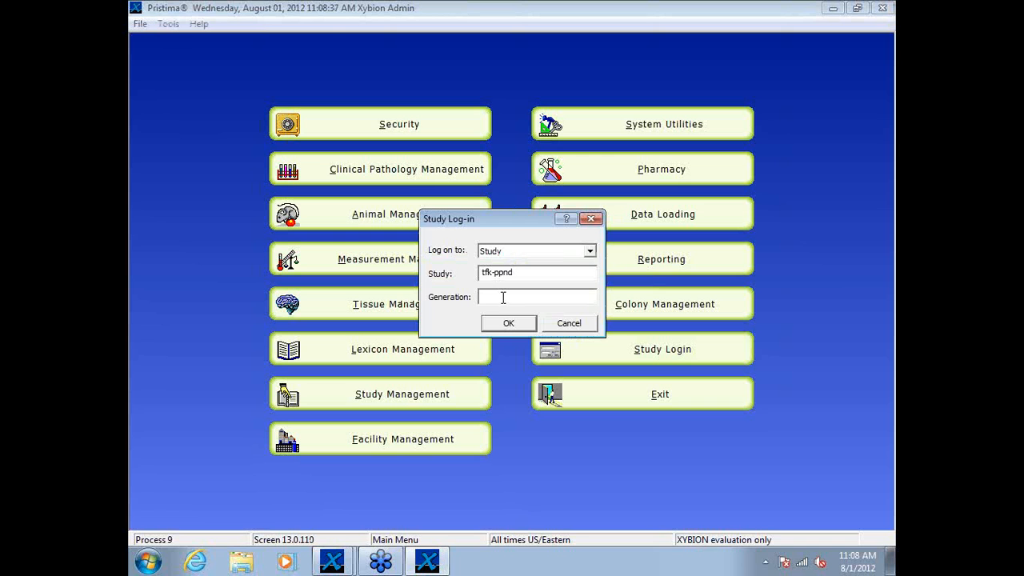
text(0)
click(508, 324)
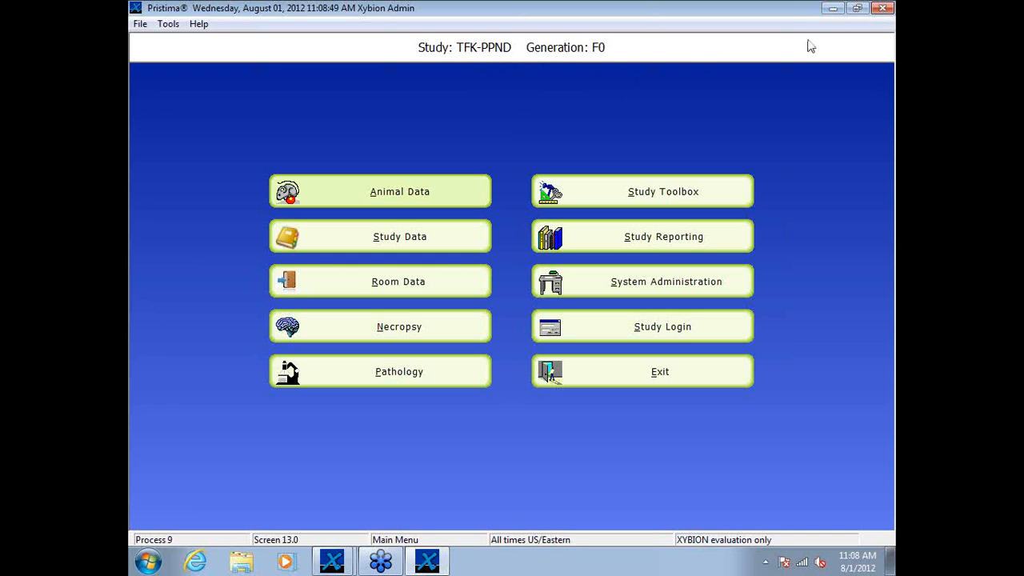
Step: Open Animal Data, set the date data taken to 2/15/2012 and load that date's available measurements
click(339, 568)
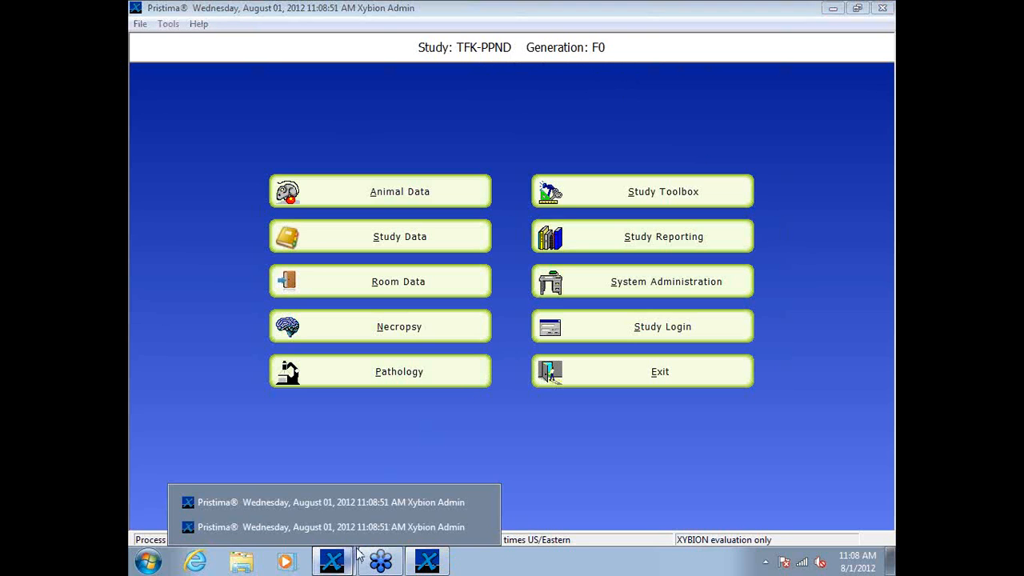
click(413, 195)
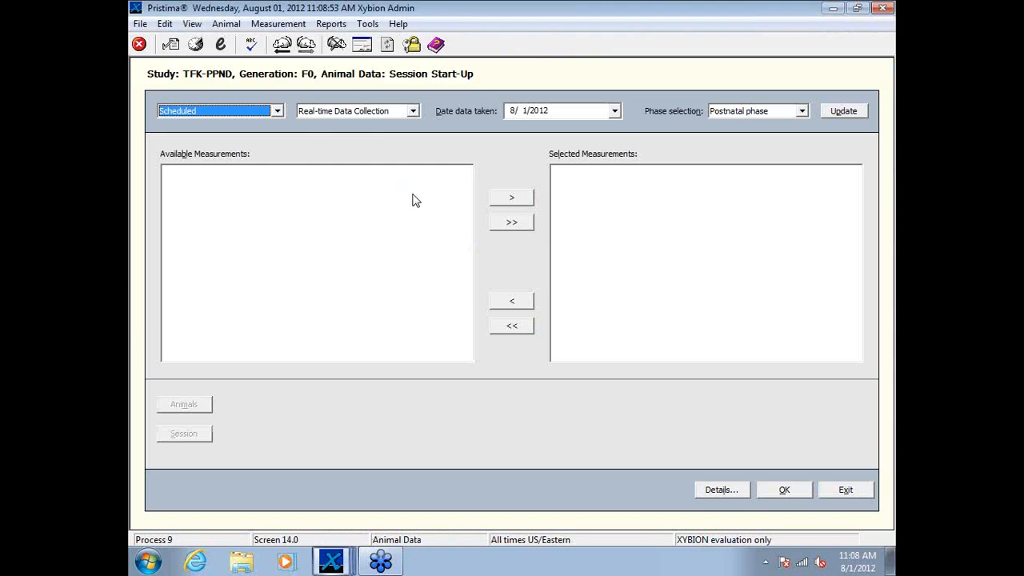
click(615, 110)
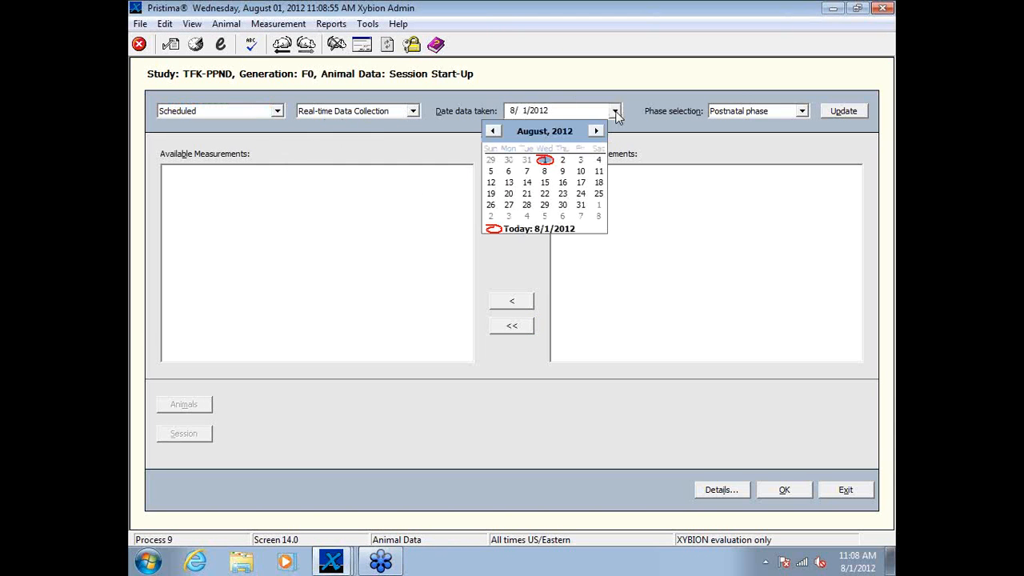
click(494, 131)
click(494, 131)
click(493, 131)
click(493, 131)
click(494, 131)
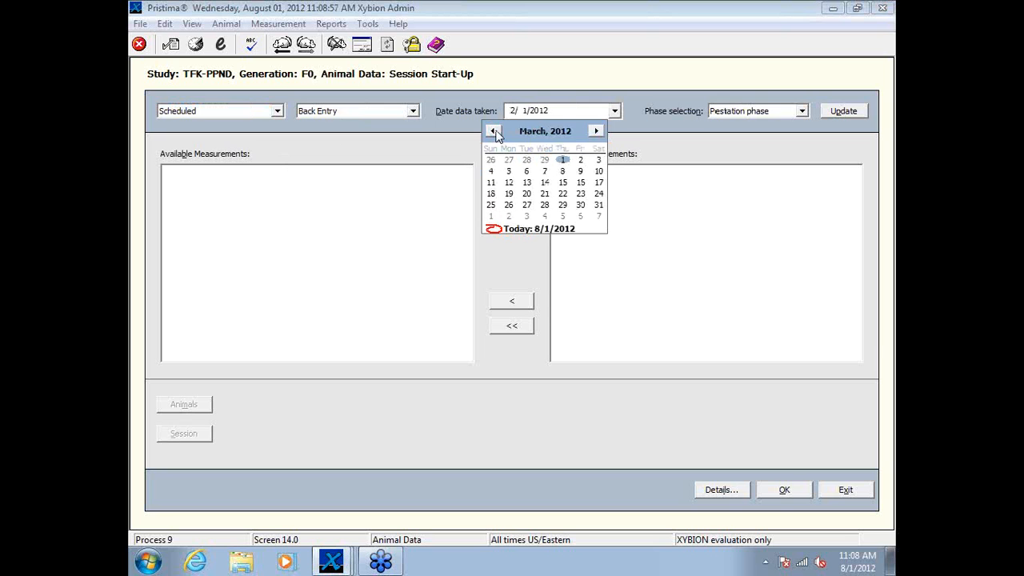
click(493, 131)
click(494, 132)
click(596, 131)
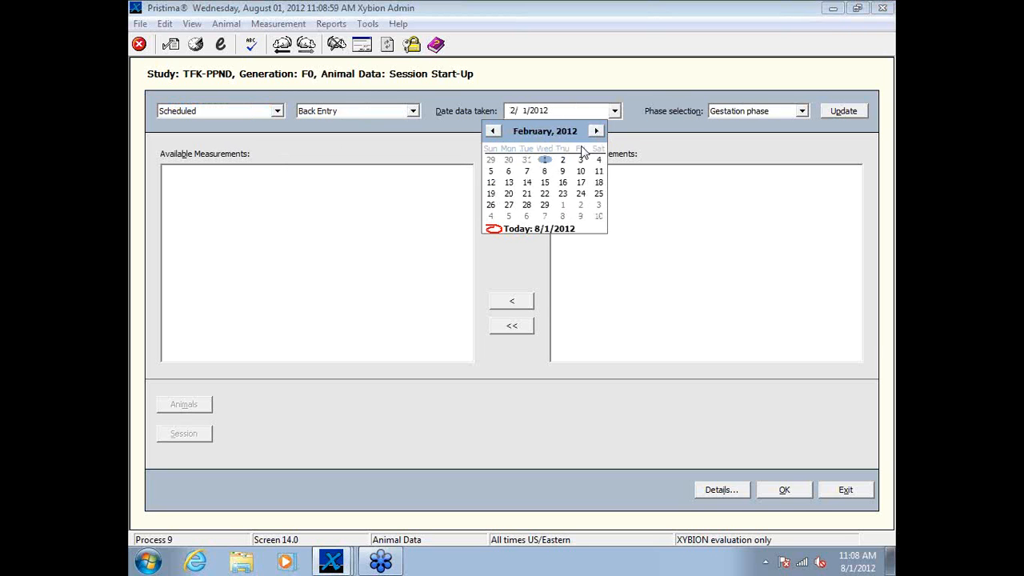
click(544, 184)
click(845, 112)
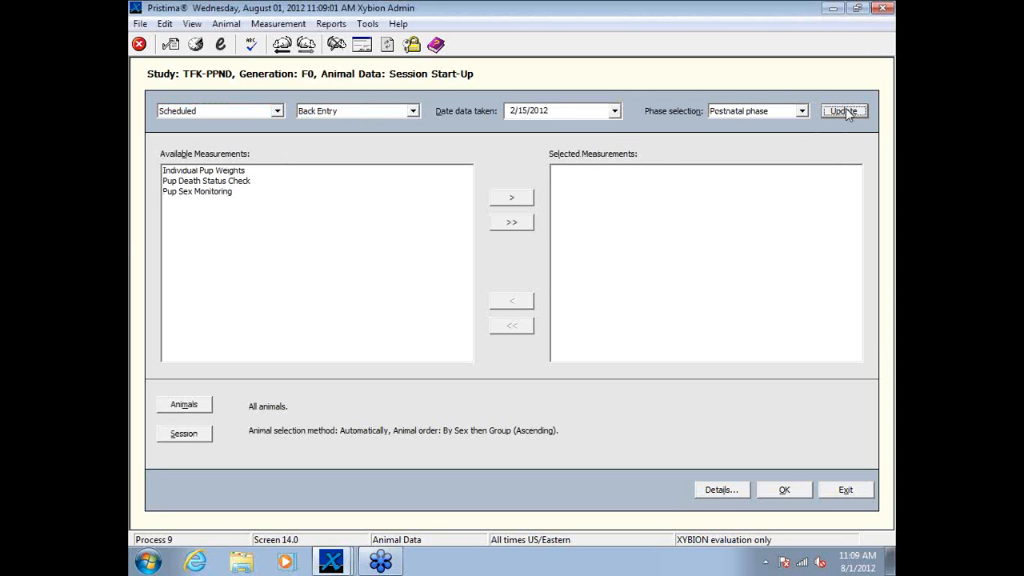
Step: Switch to the other open Pristima window that holds the parturition monitoring session for animal 2504
click(831, 10)
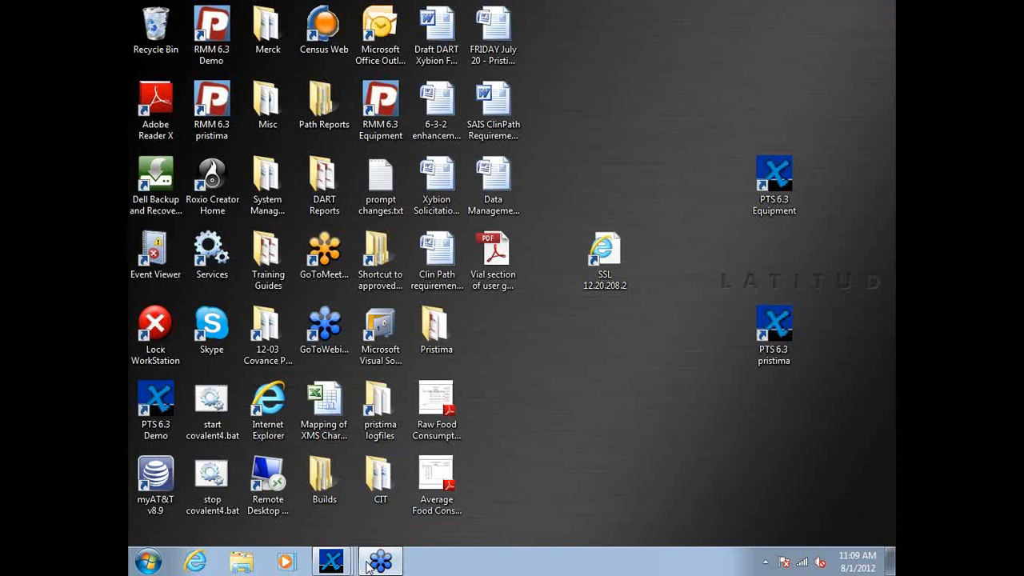
mouse_move(344, 566)
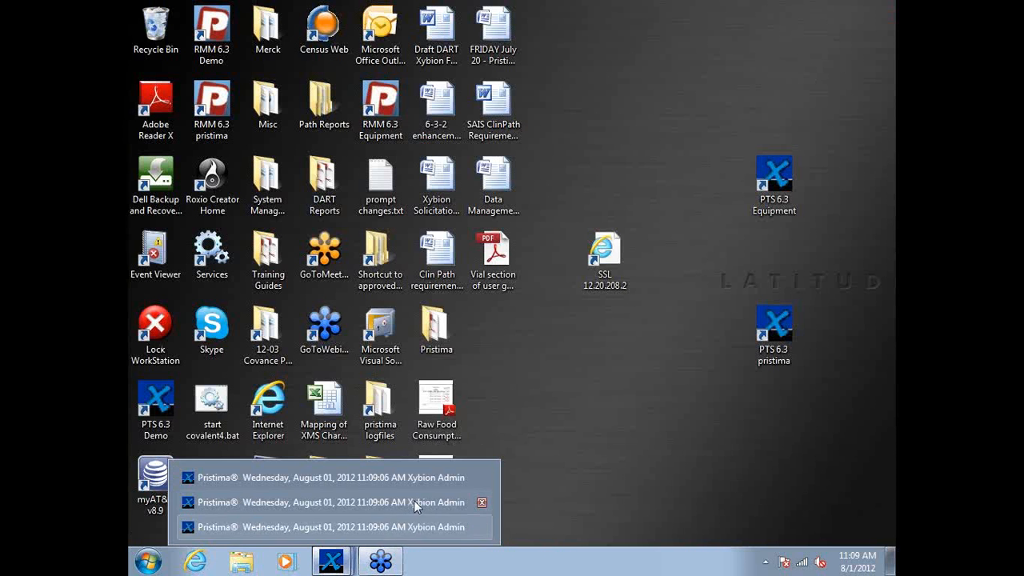
click(413, 500)
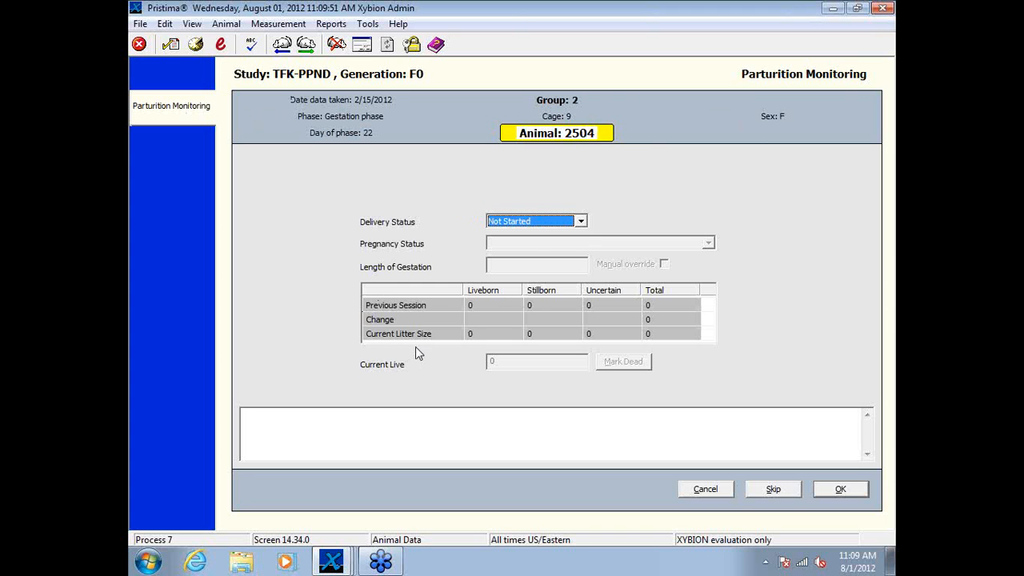
Step: Set animal 2504's delivery status to In Progress and record 3 liveborn and 1 stillborn pups
click(582, 221)
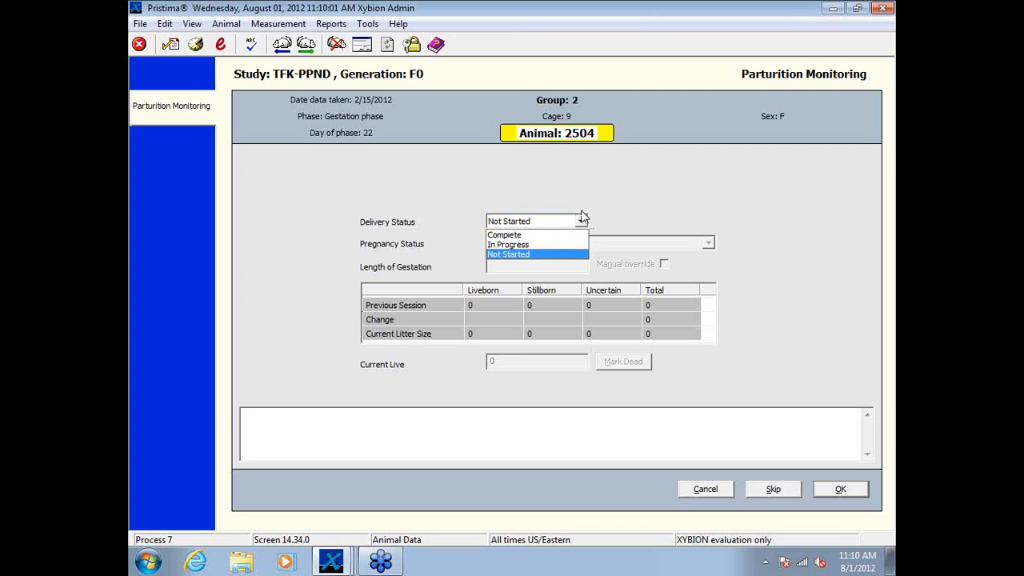
click(549, 245)
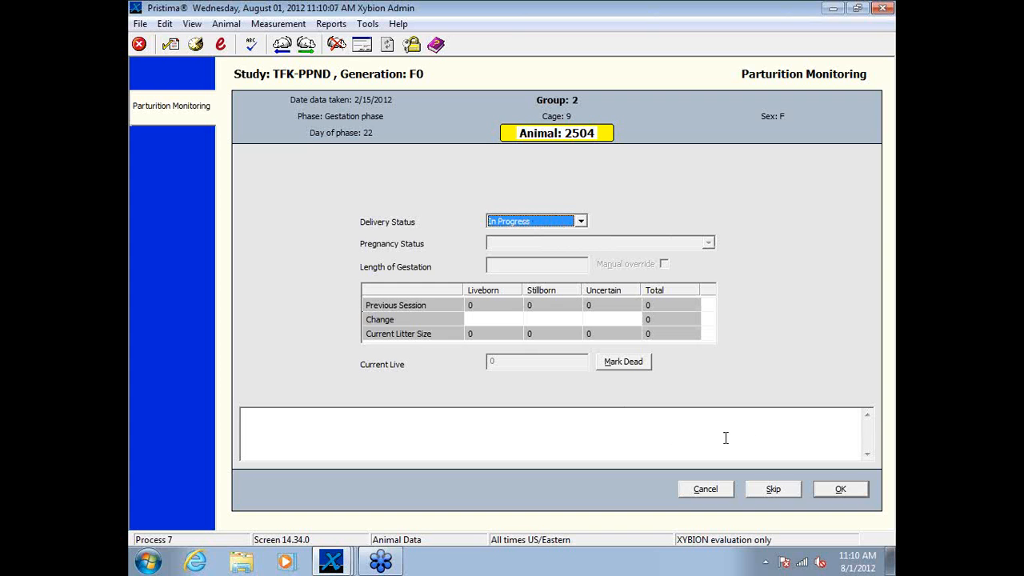
click(501, 318)
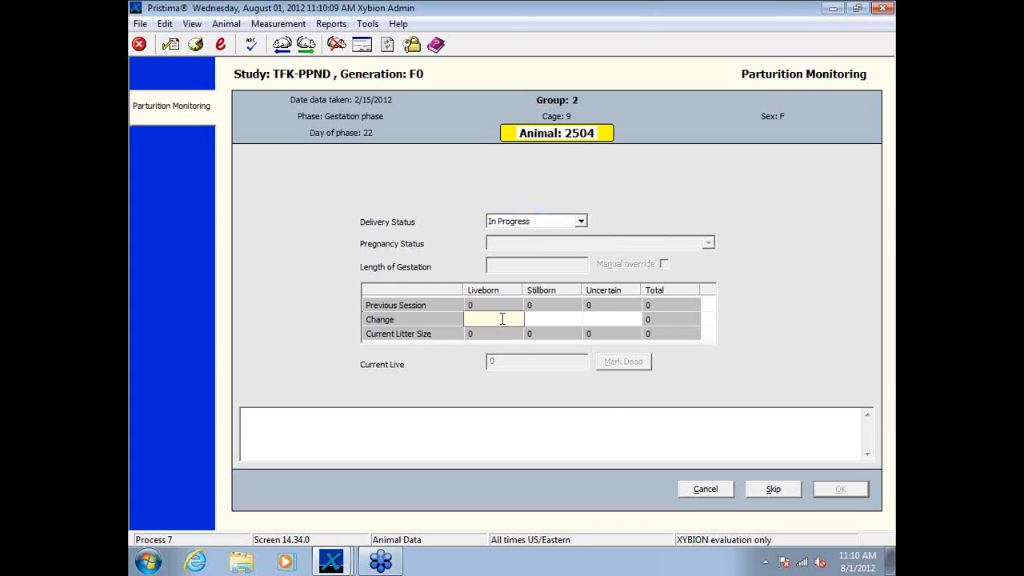
text(3)
key(Tab)
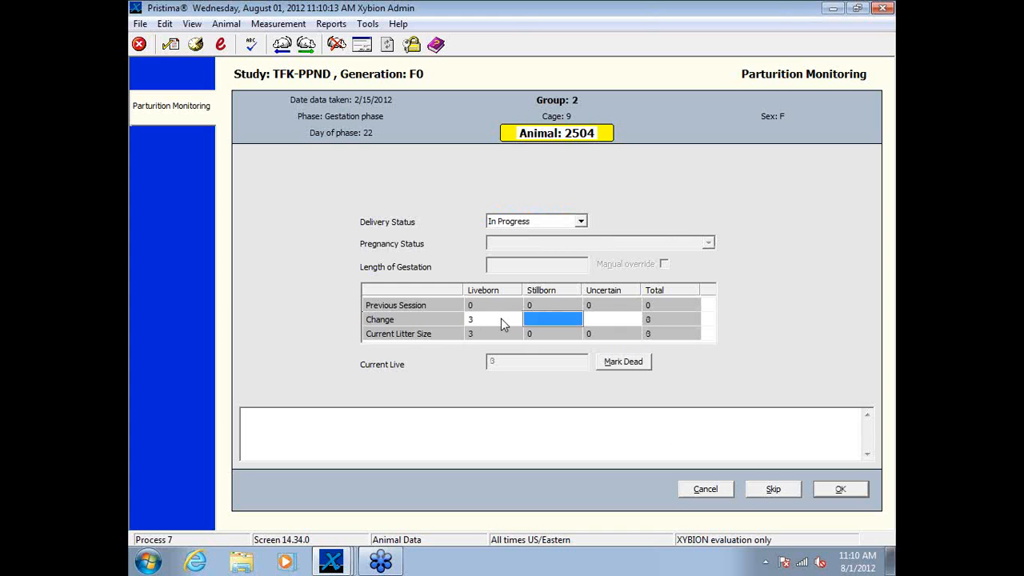
text(1)
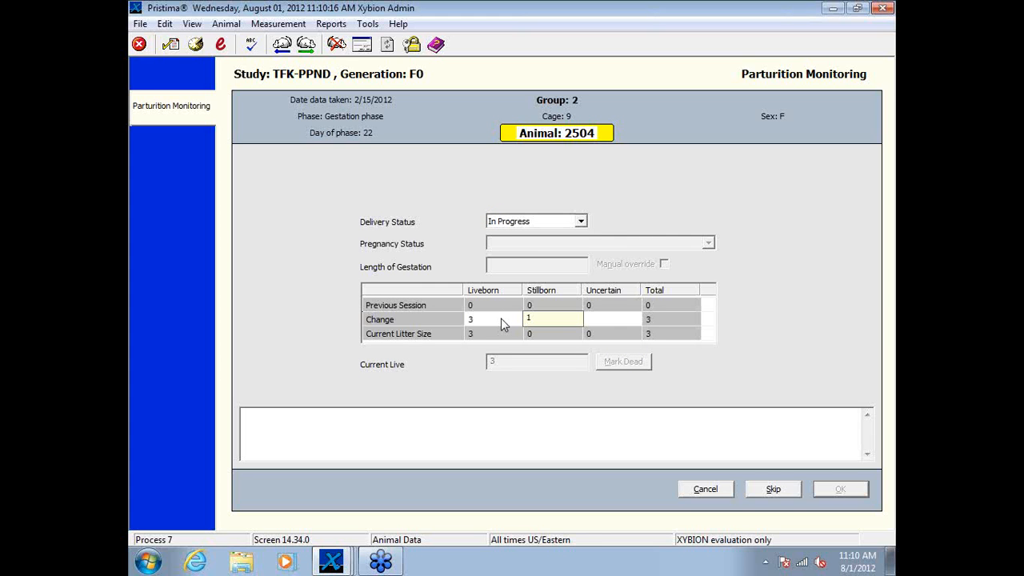
key(Tab)
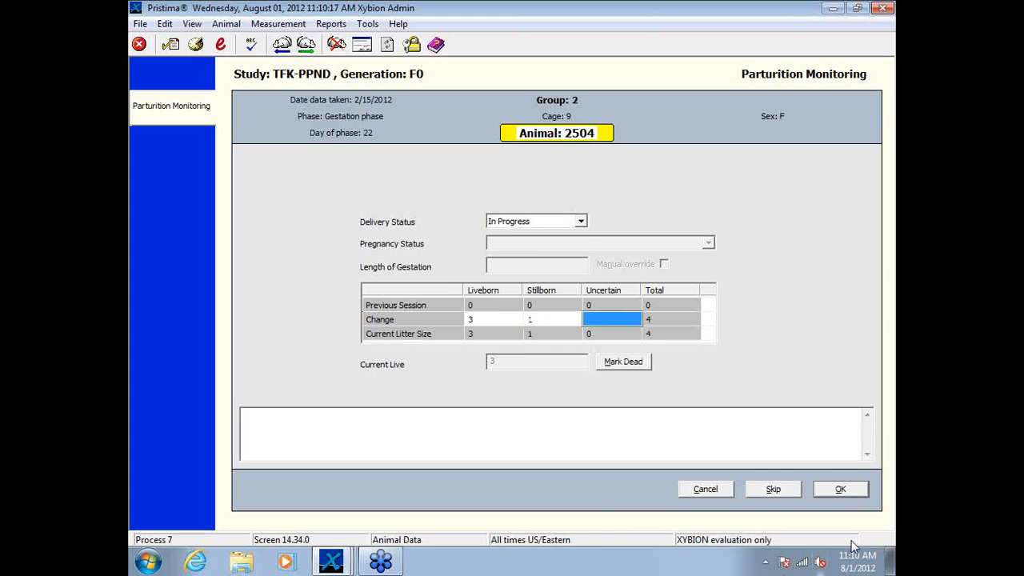
Step: Record 0 uncertain pups for the litter and submit the parturition entry
click(842, 490)
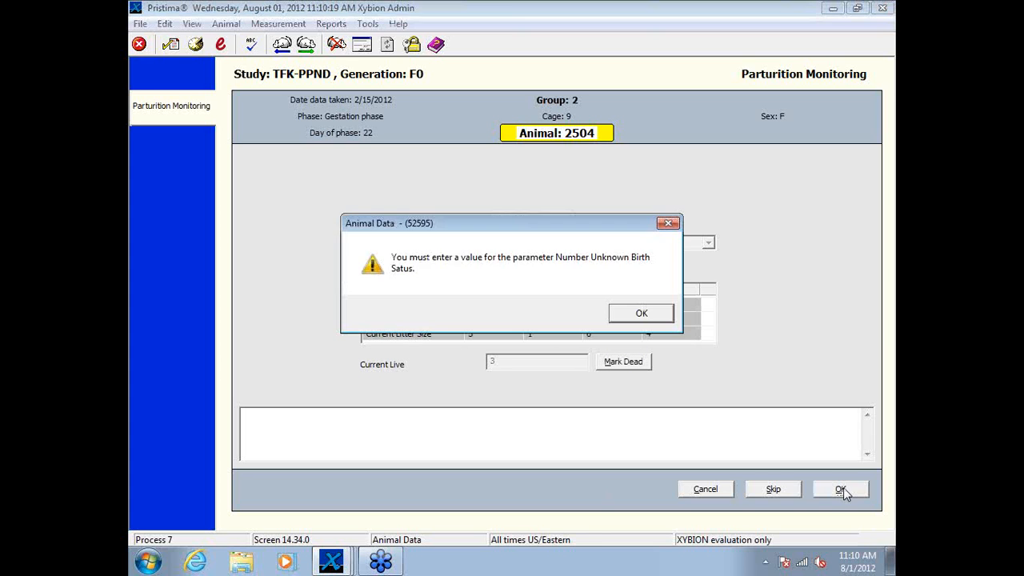
click(653, 318)
click(619, 318)
text(0)
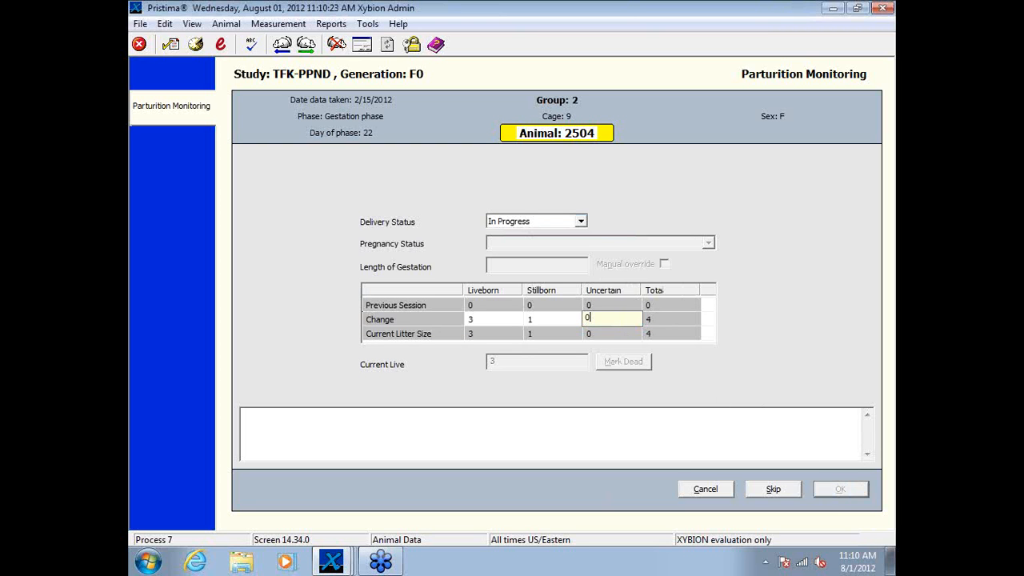
click(841, 491)
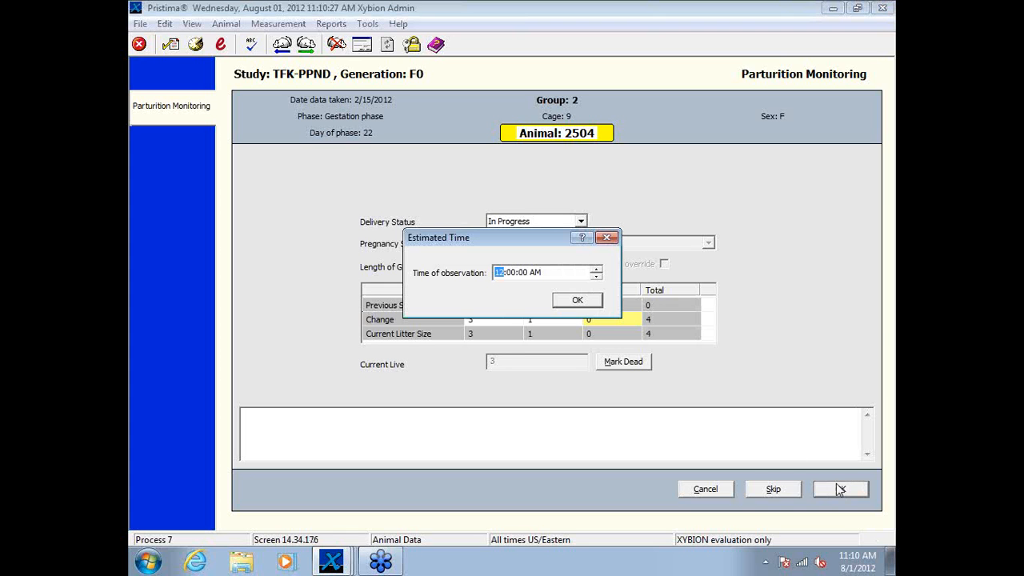
Step: Set the time of observation to 6:00:00 AM and close the completed session without signing its data
click(599, 277)
text(6)
click(534, 273)
key(a)
click(576, 302)
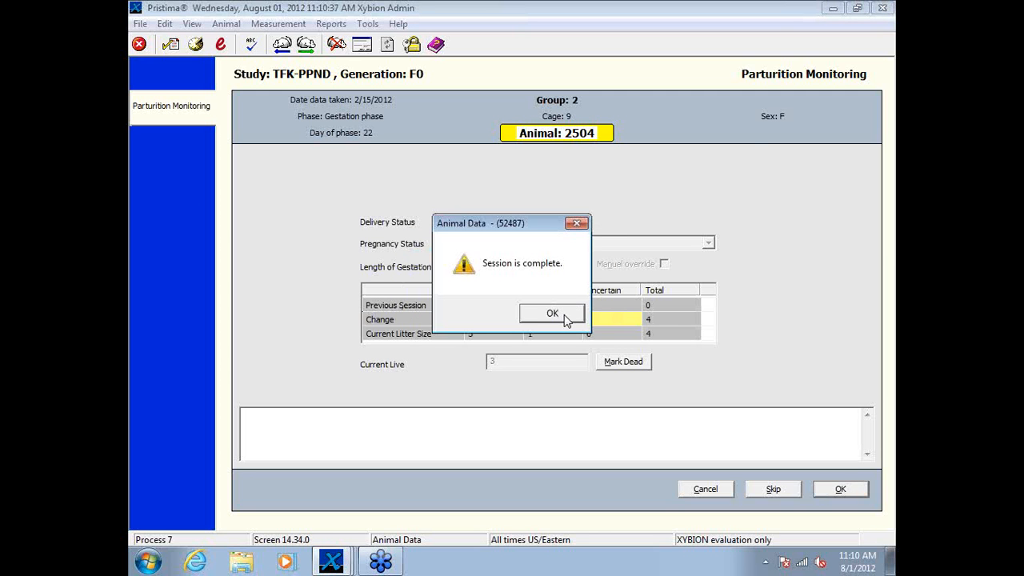
click(552, 312)
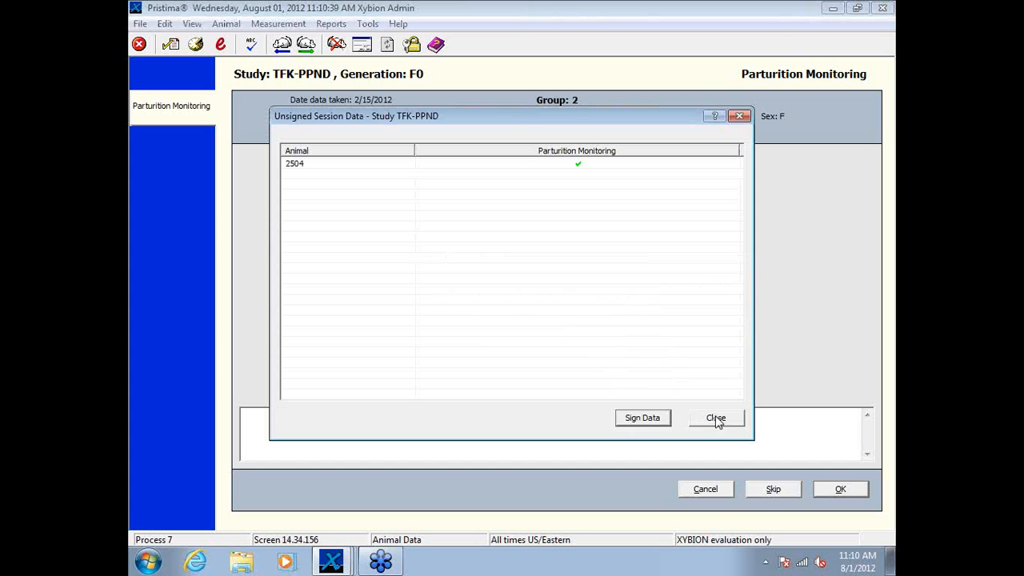
click(717, 423)
click(542, 314)
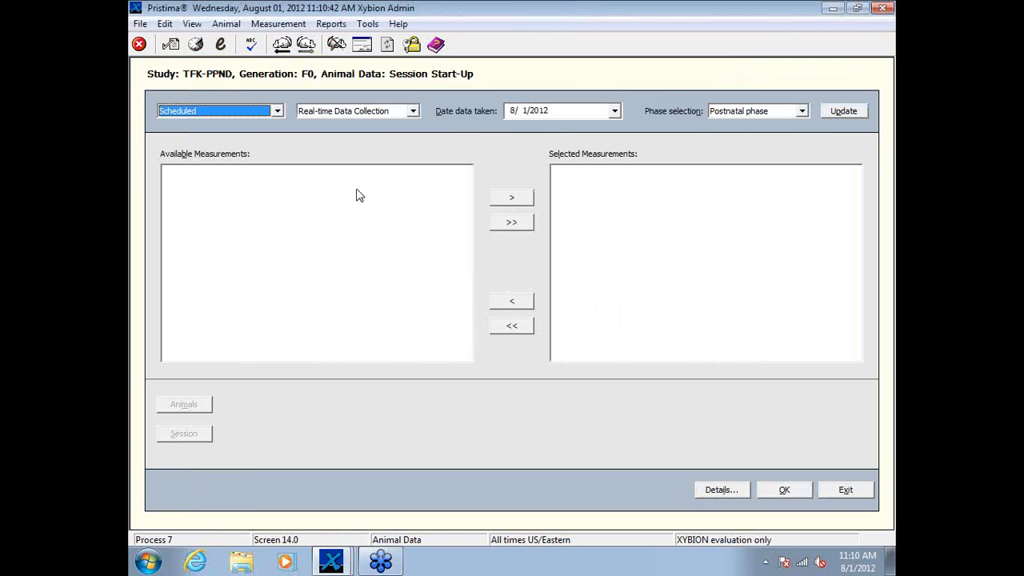
Step: Set the session date to 2/16/2012 with the Gestation phase and load the available measurements
click(615, 111)
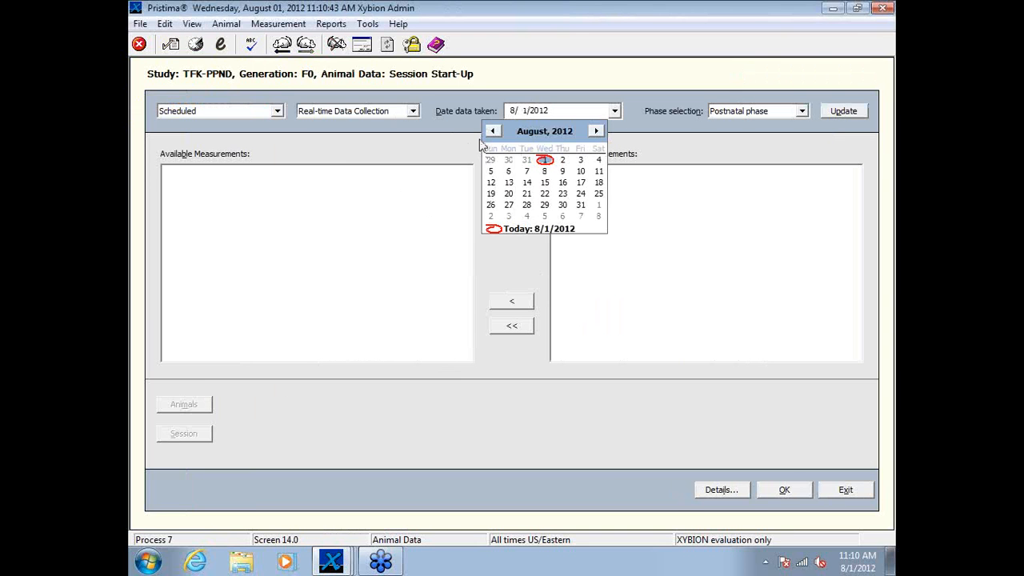
click(493, 131)
click(494, 131)
click(494, 132)
click(493, 131)
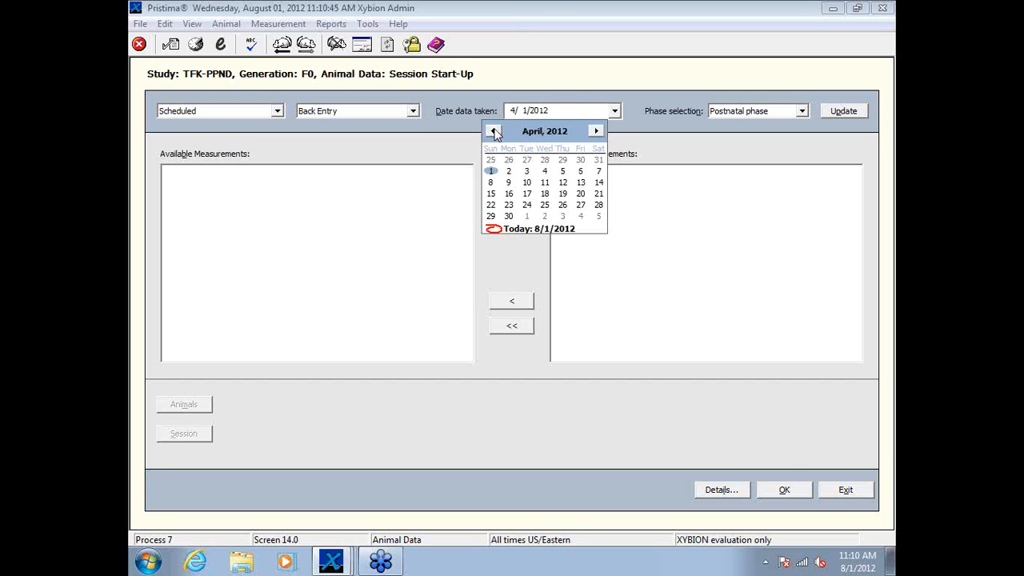
click(494, 132)
click(494, 132)
click(563, 182)
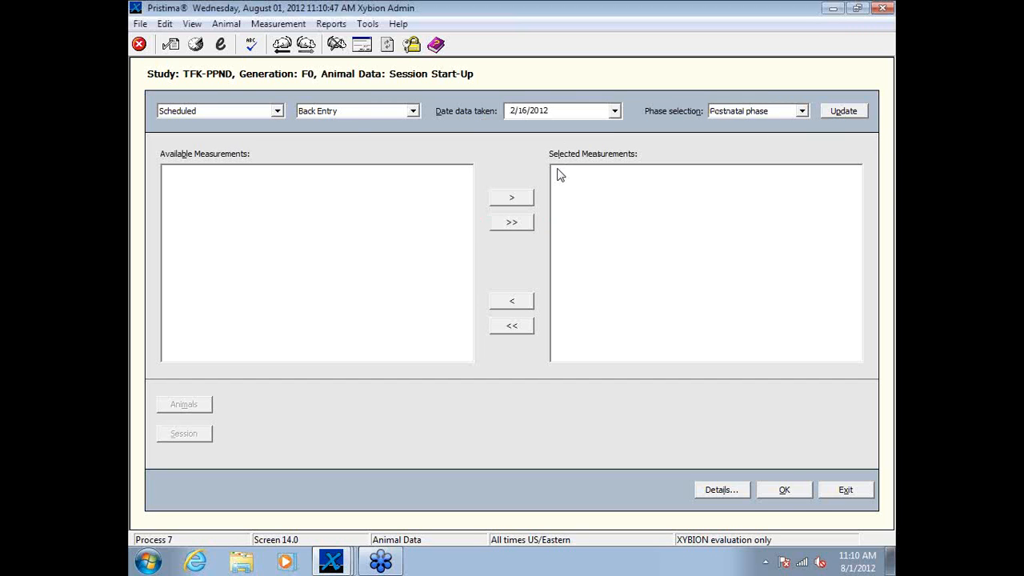
click(801, 112)
click(744, 153)
click(844, 111)
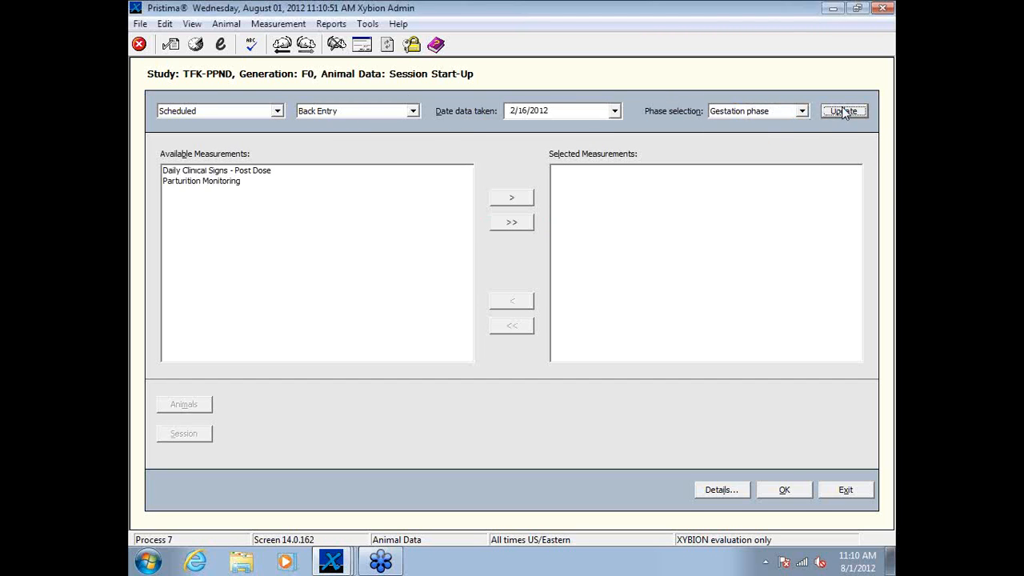
Step: Add Parturition Monitoring to the selected measurements and start the session
click(232, 182)
click(511, 197)
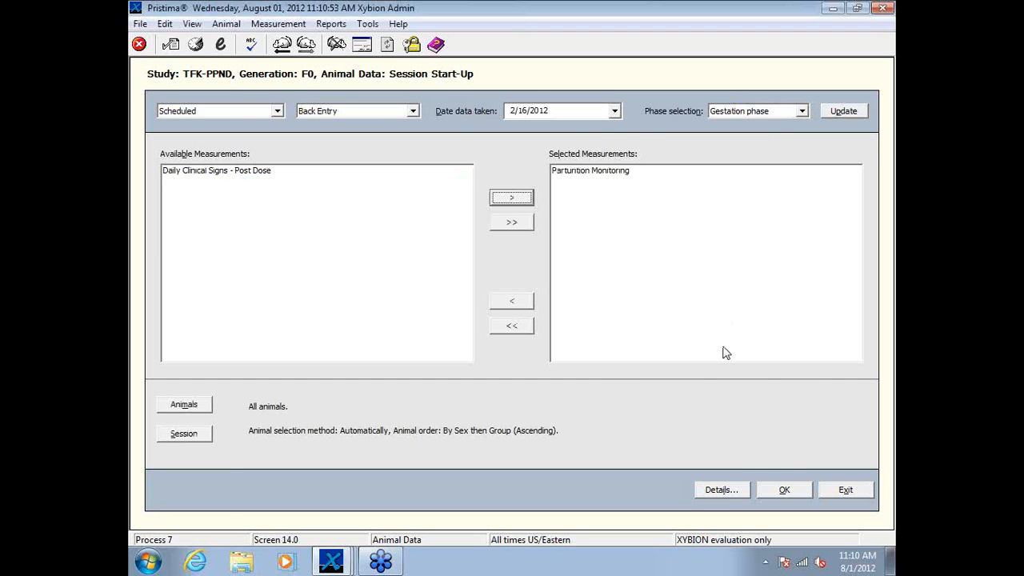
click(784, 489)
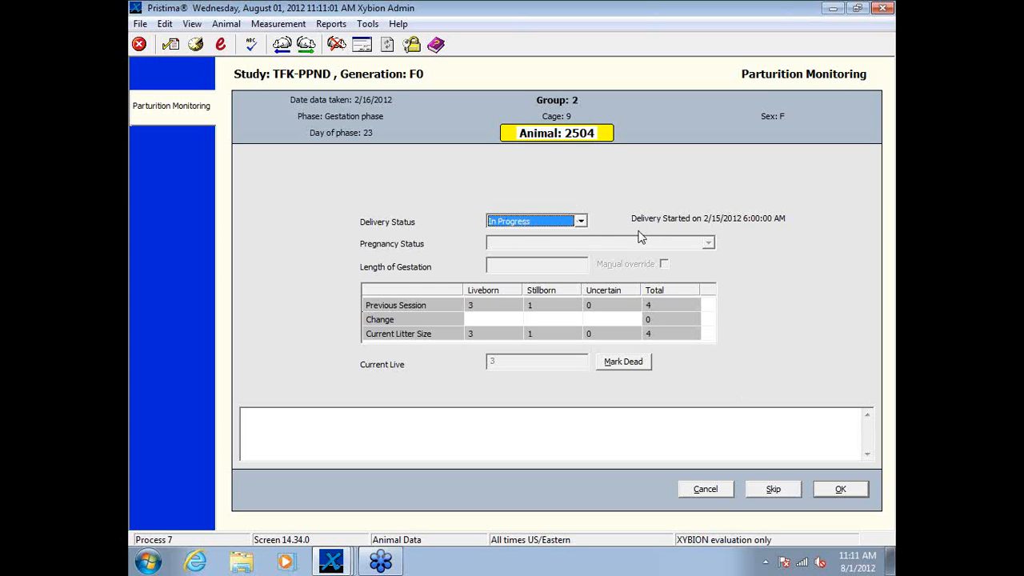
Step: Set animal 2504's delivery status to Complete and its pregnancy status to Pregnant
click(581, 223)
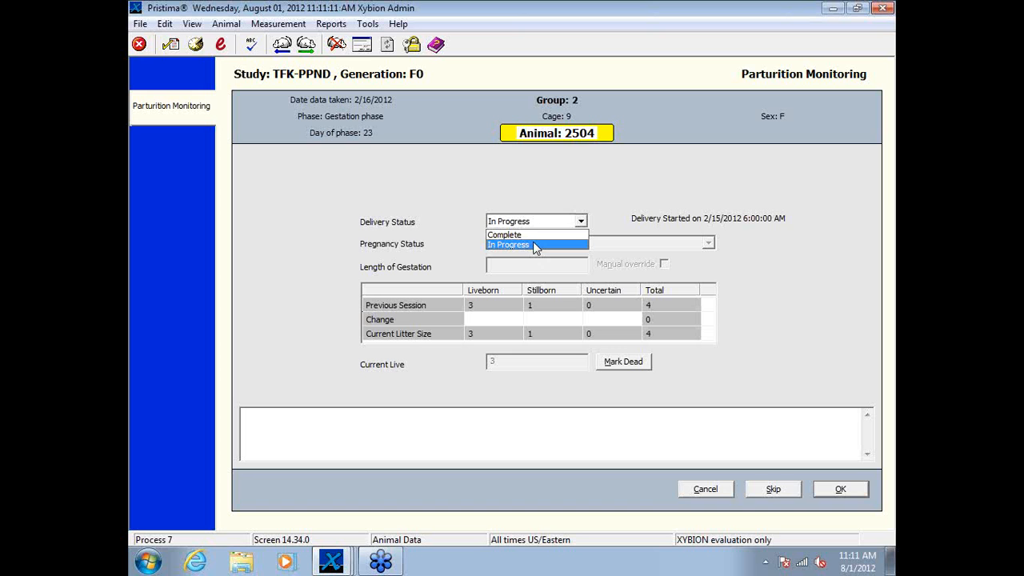
click(550, 236)
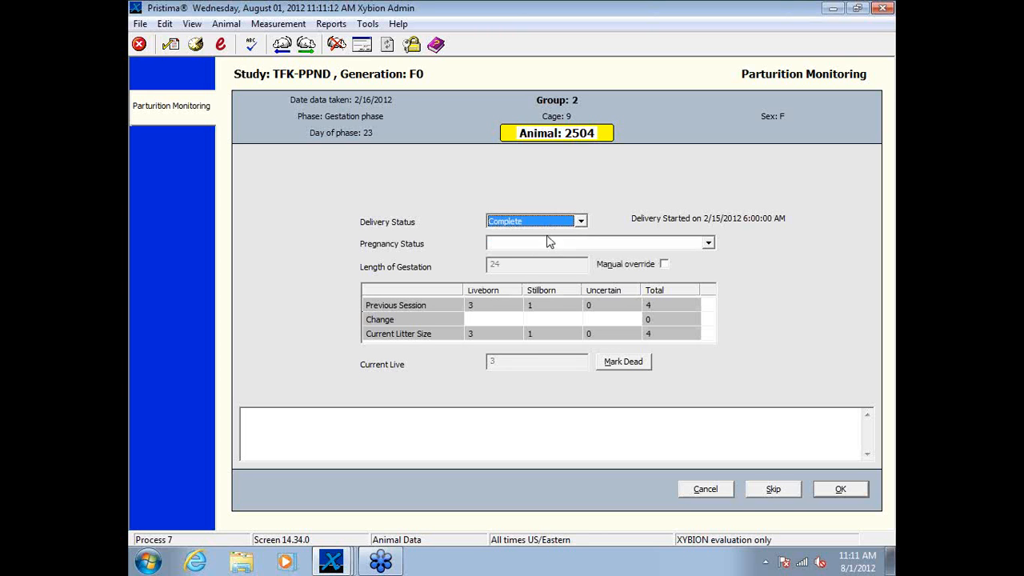
click(709, 243)
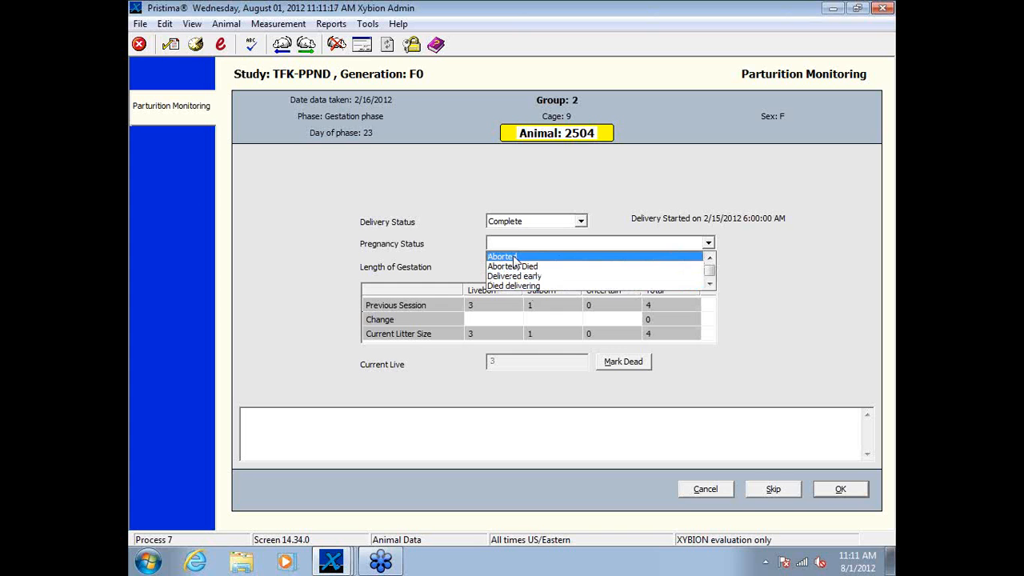
click(712, 243)
click(708, 242)
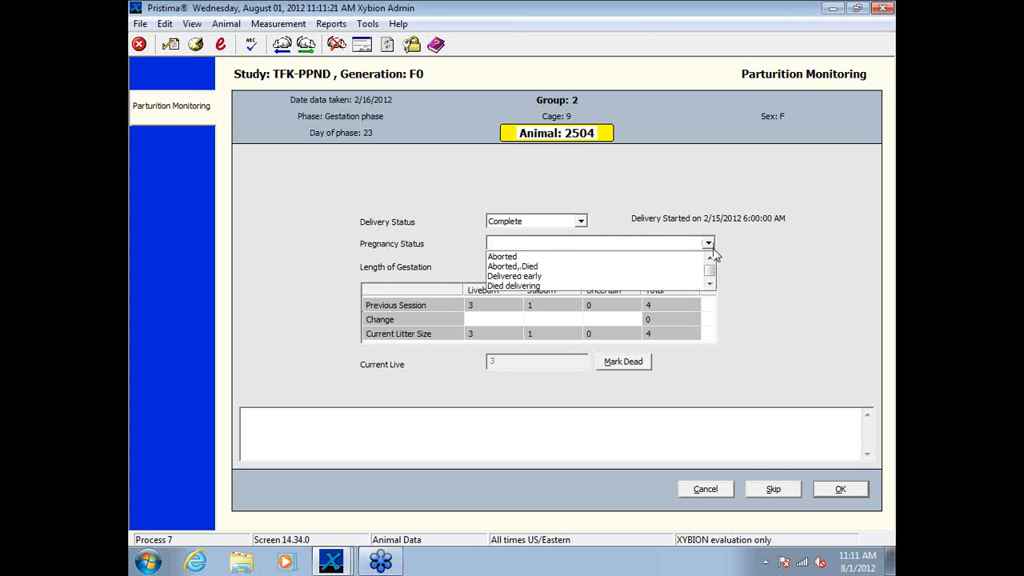
scroll(712, 275, down, 2)
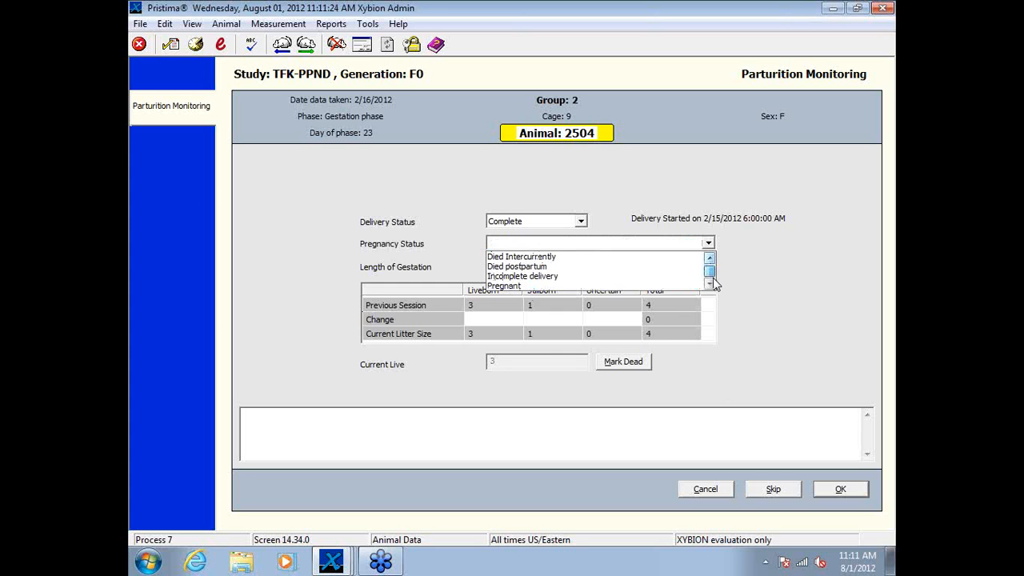
click(564, 286)
Step: Browse animal 2504's pregnancy status options, select Pregnant, and toggle the length-of-gestation manual override on and back off
click(709, 243)
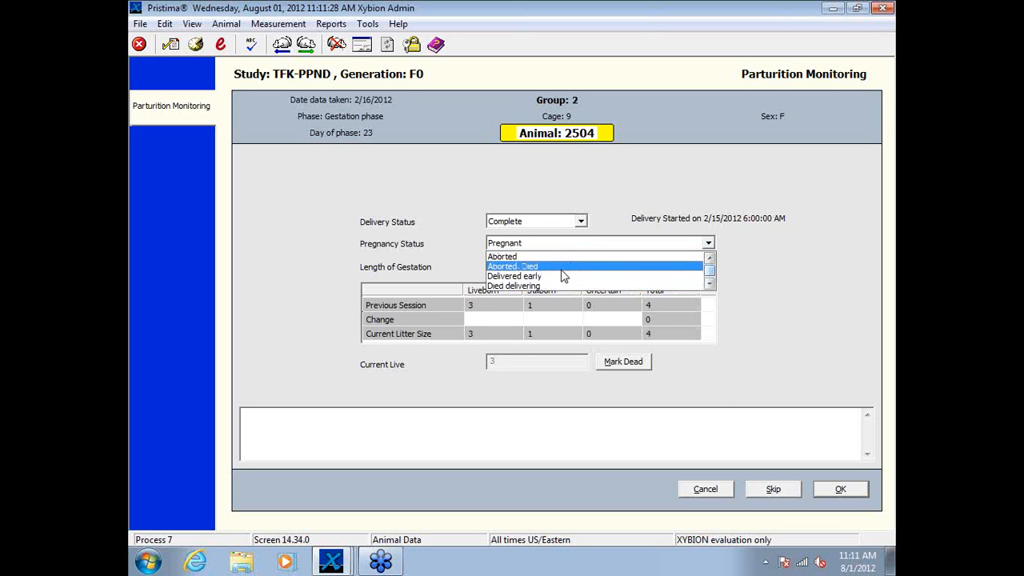
click(709, 284)
click(710, 284)
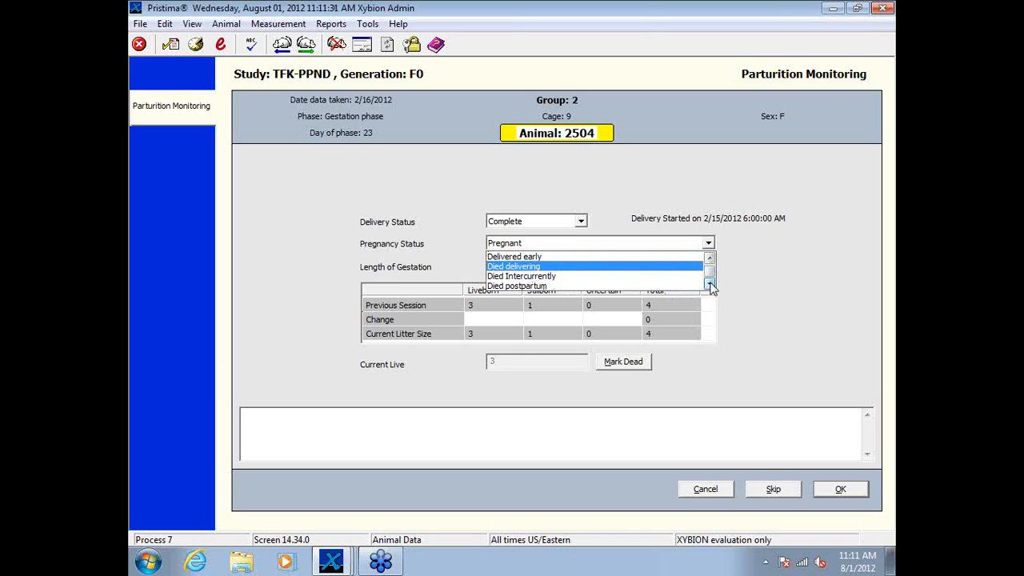
click(710, 284)
click(710, 284)
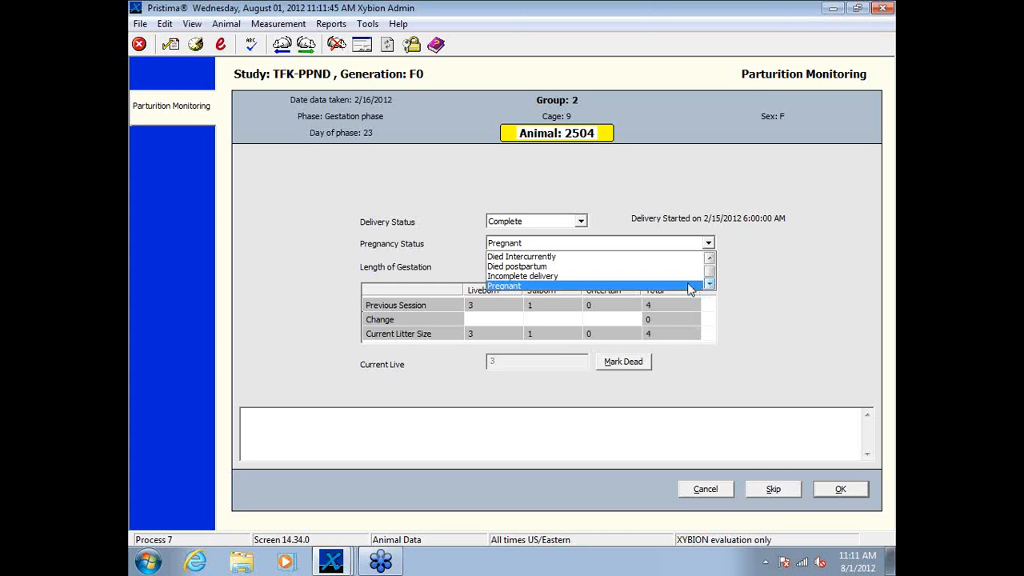
click(688, 285)
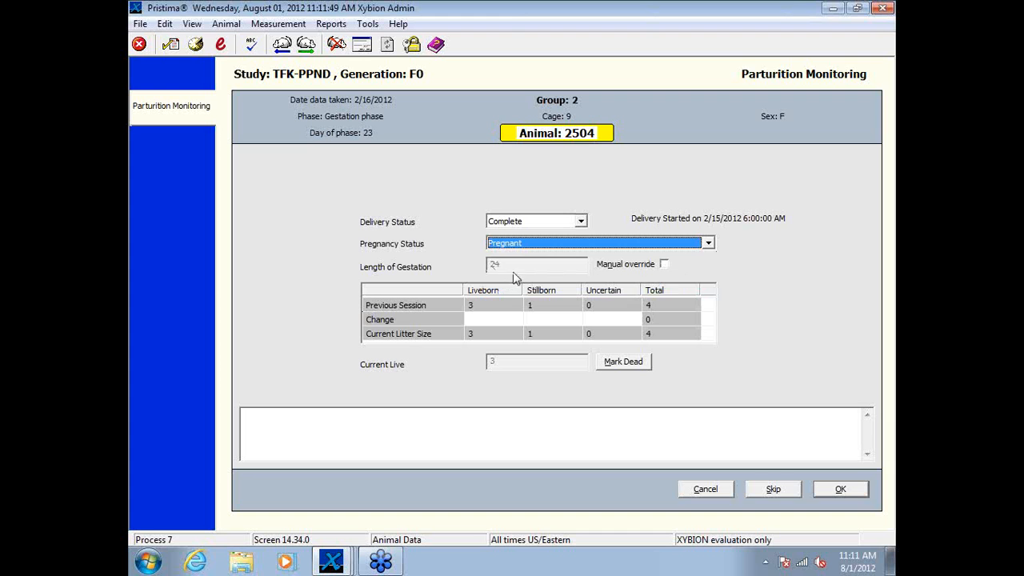
click(663, 265)
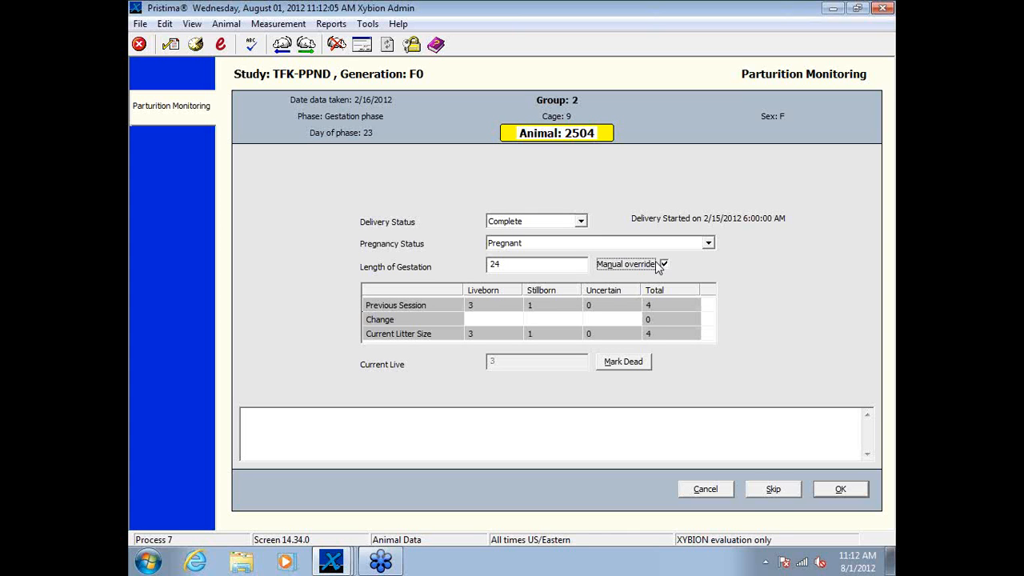
click(663, 264)
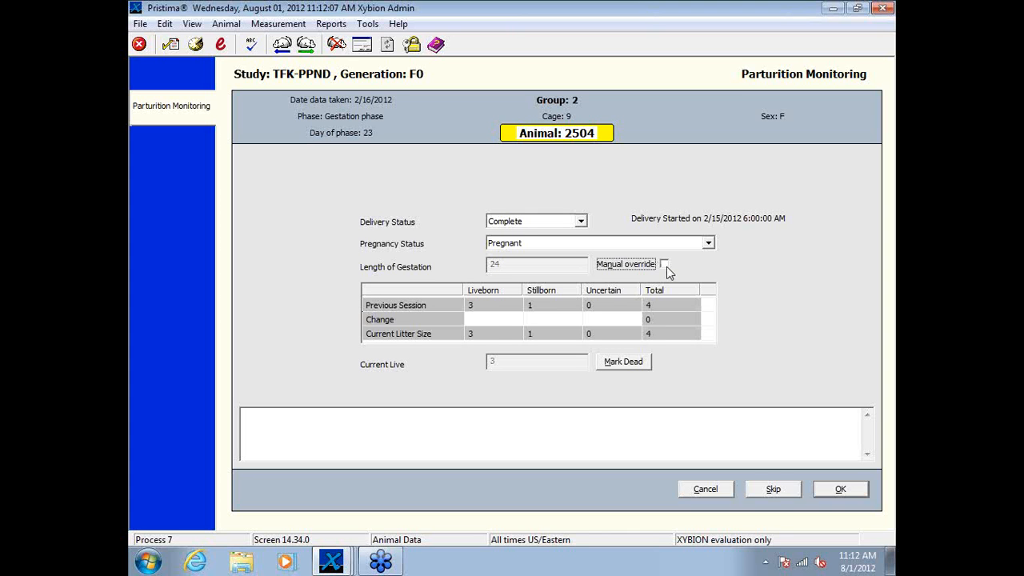
Step: Enter the litter size change for animal 2504 as 6 liveborn, 0 stillborn and 0 uncertain
click(500, 319)
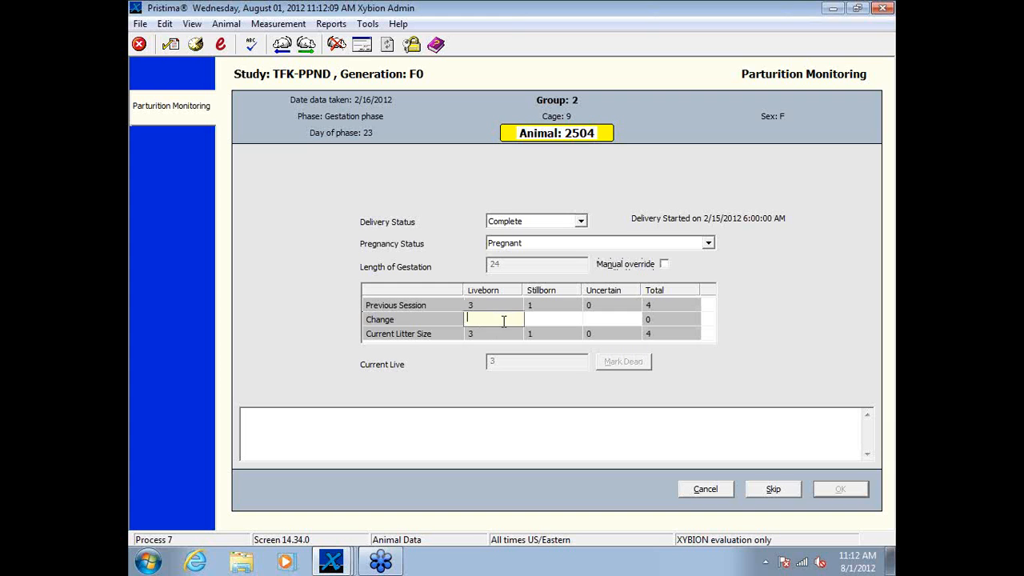
text(6)
key(Tab)
text(0)
key(Tab)
text(0)
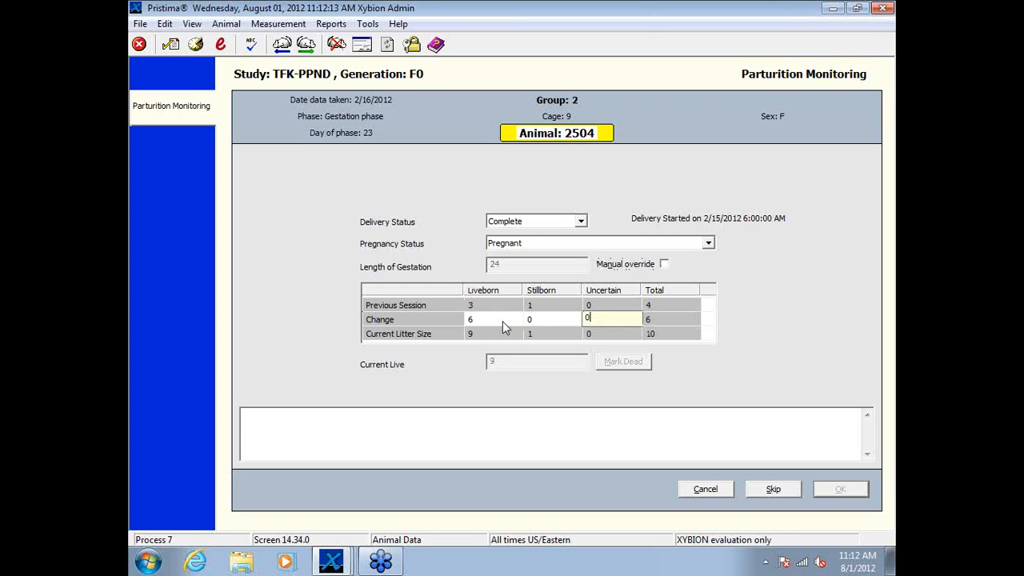
key(Tab)
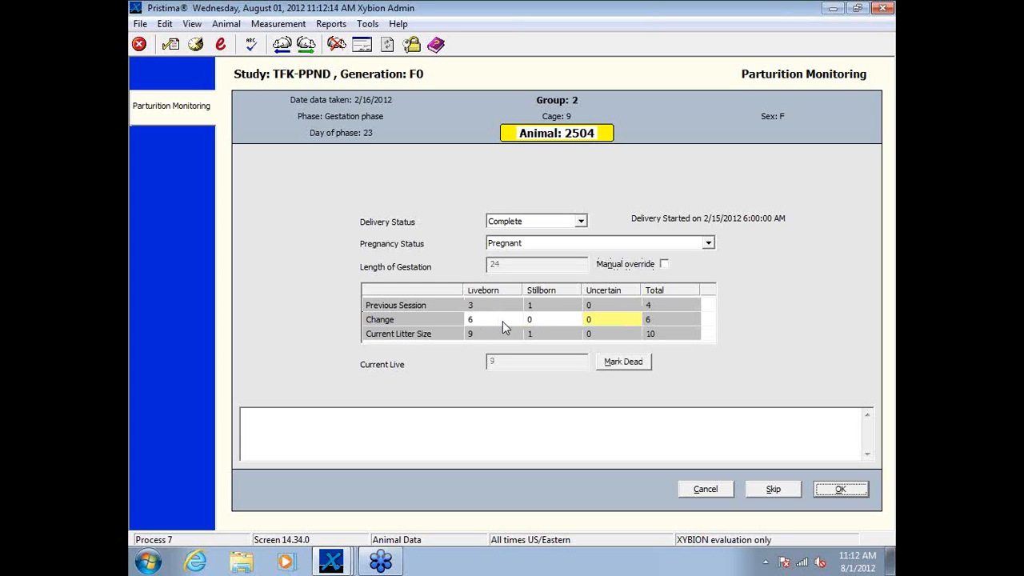
Step: Review the death status of each pup in the litter and leave the list without marking any pup dead
click(628, 362)
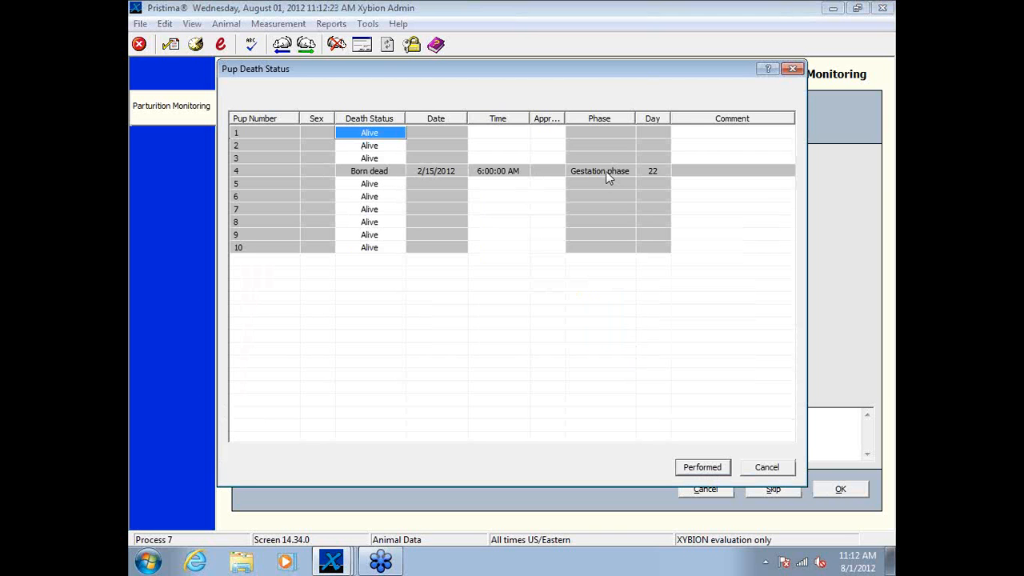
click(715, 470)
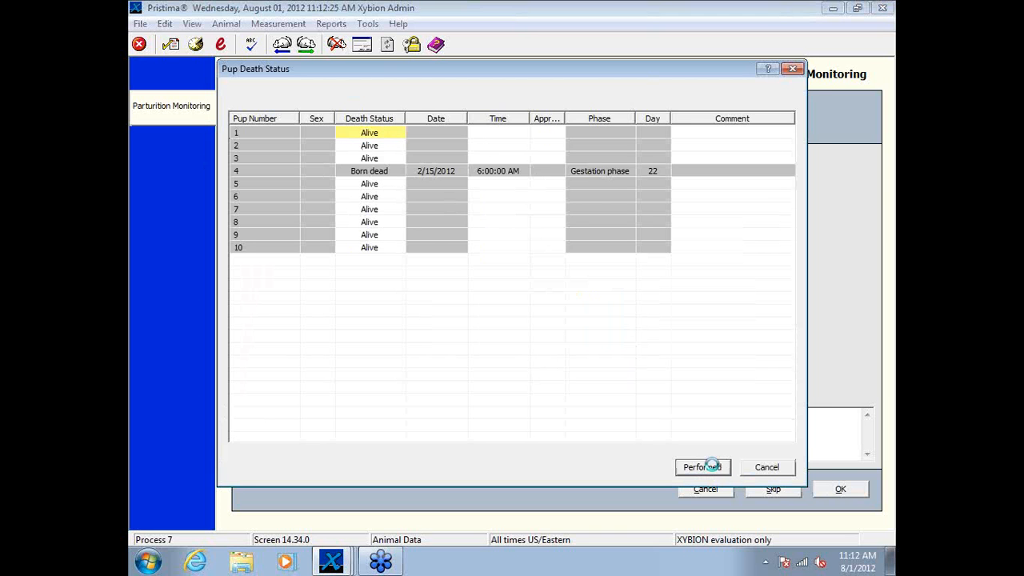
click(599, 318)
click(768, 467)
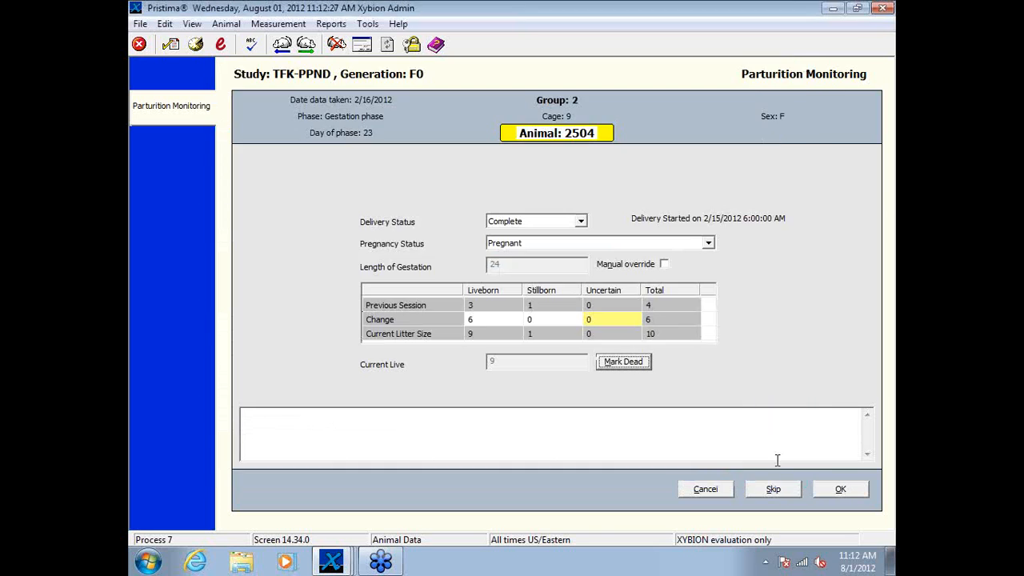
Step: Submit the parturition record with an observation time of 6:00:00 AM and assign animal 2504 to the postnatal phase from 2/16/2012 in cage 9
click(841, 490)
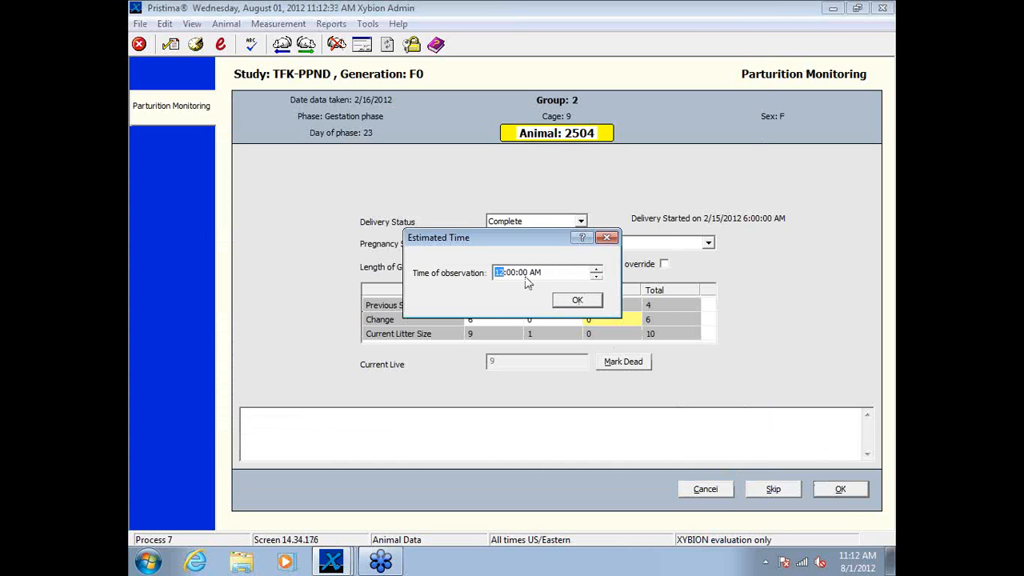
text(6)
click(588, 303)
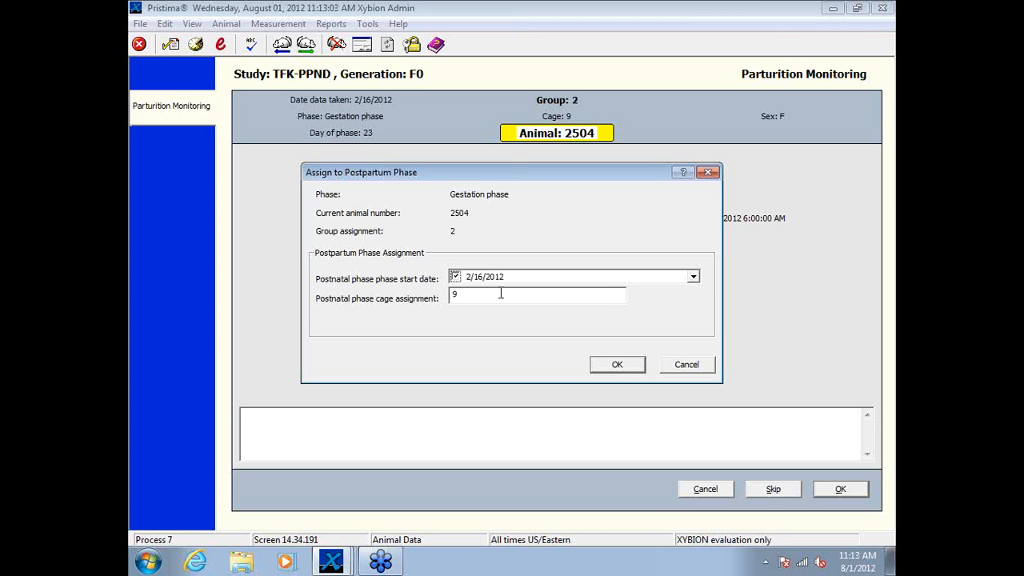
click(631, 368)
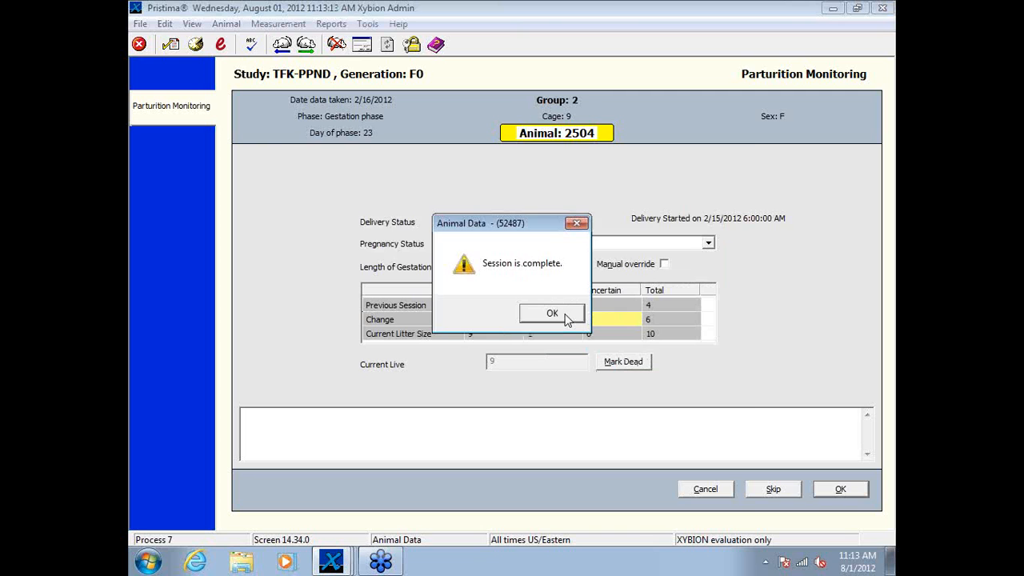
Step: Close the completed parturition monitoring session without signing the data
click(565, 318)
click(726, 422)
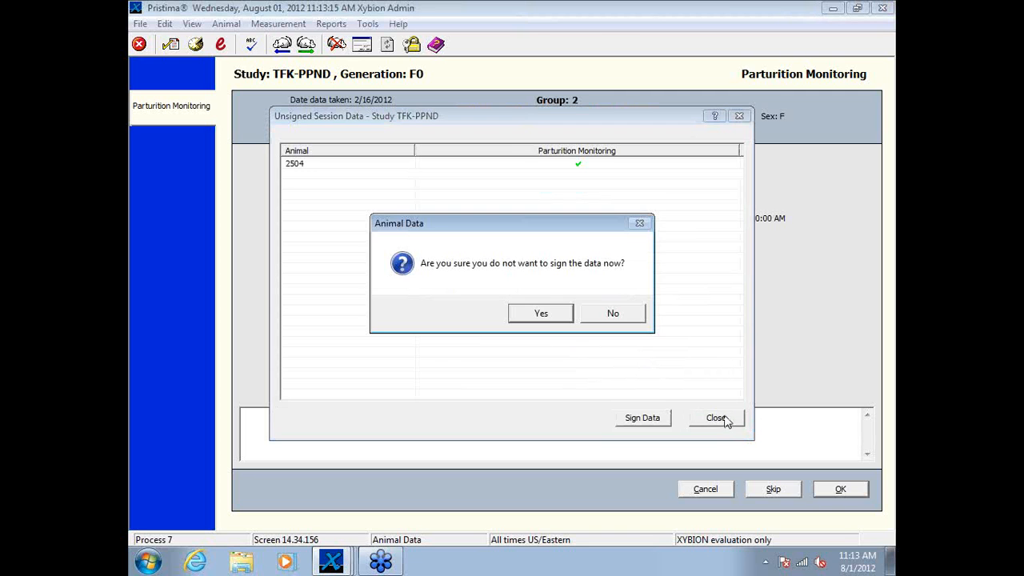
click(560, 317)
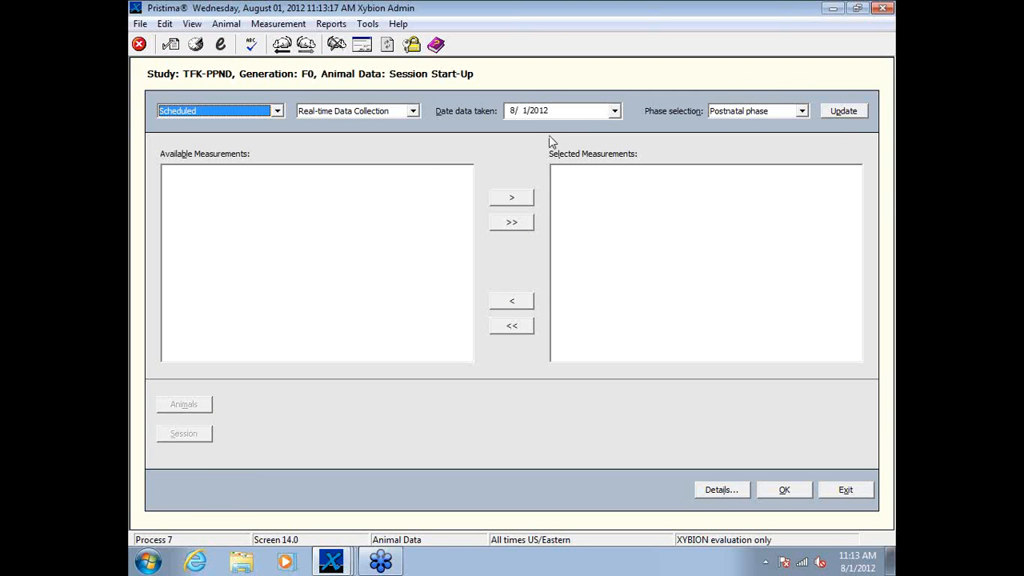
Step: Set the new session's date to 2/16/2012 and load the available measurements for the Postnatal phase
click(615, 111)
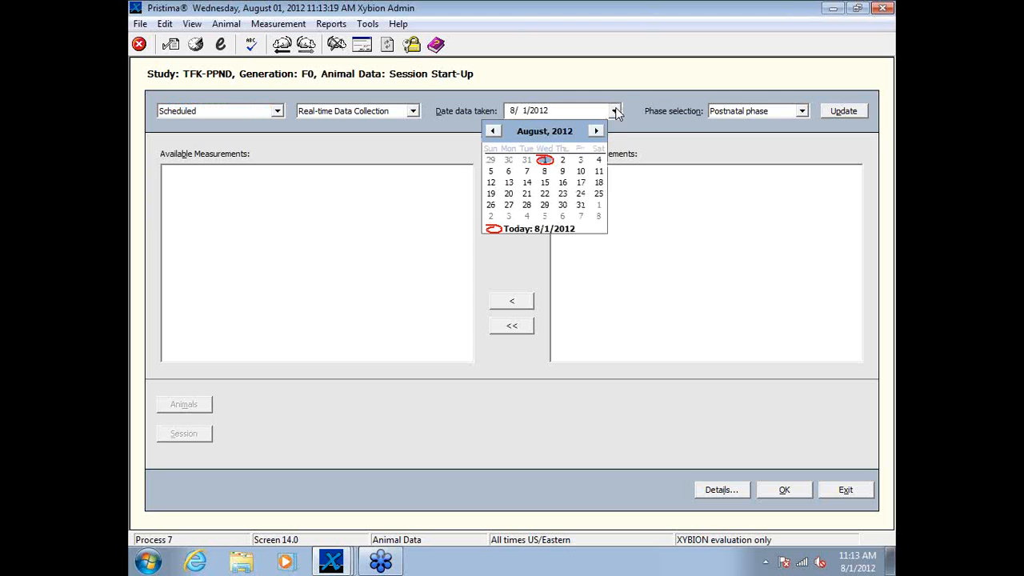
click(495, 132)
click(494, 132)
click(494, 132)
click(494, 131)
click(494, 131)
click(494, 131)
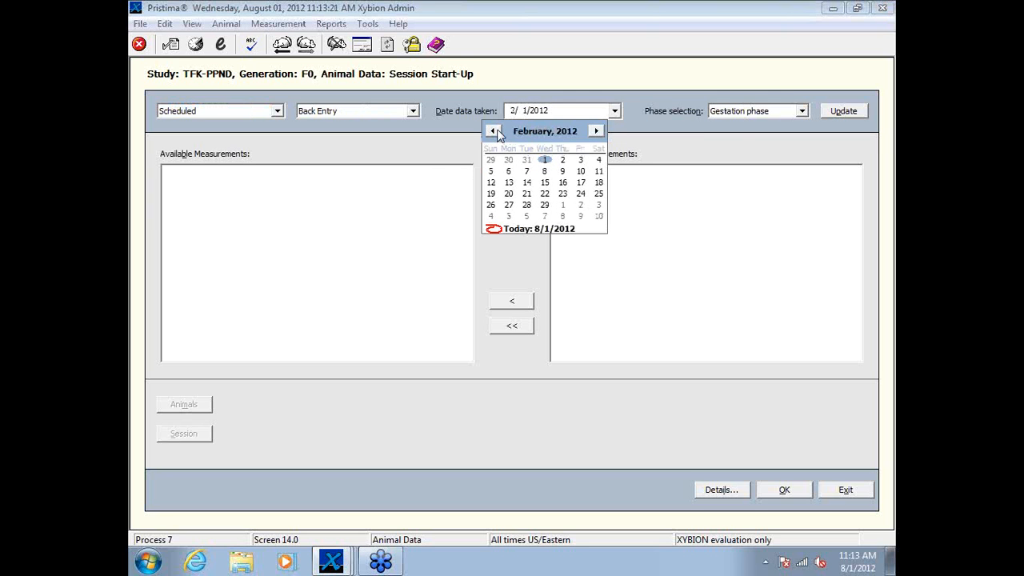
click(564, 183)
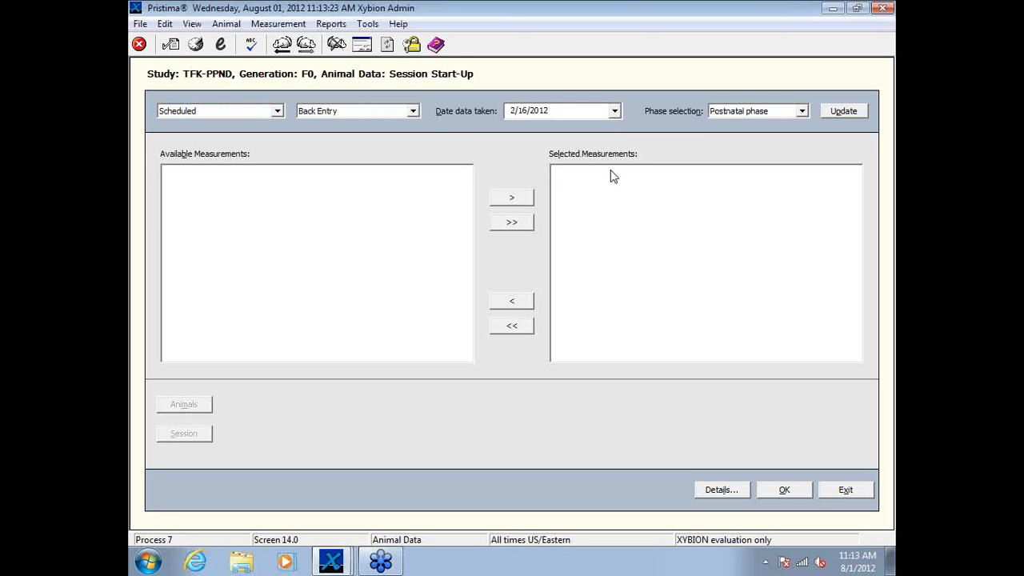
click(846, 112)
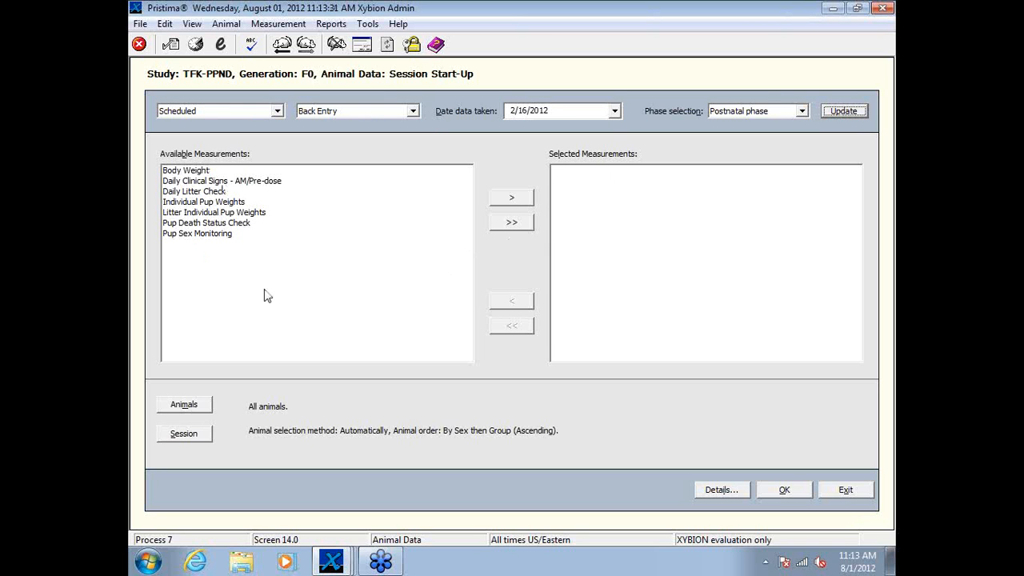
Step: Check which measurements are available in the Gestation phase, and return to the Postnatal phase measurements
click(801, 111)
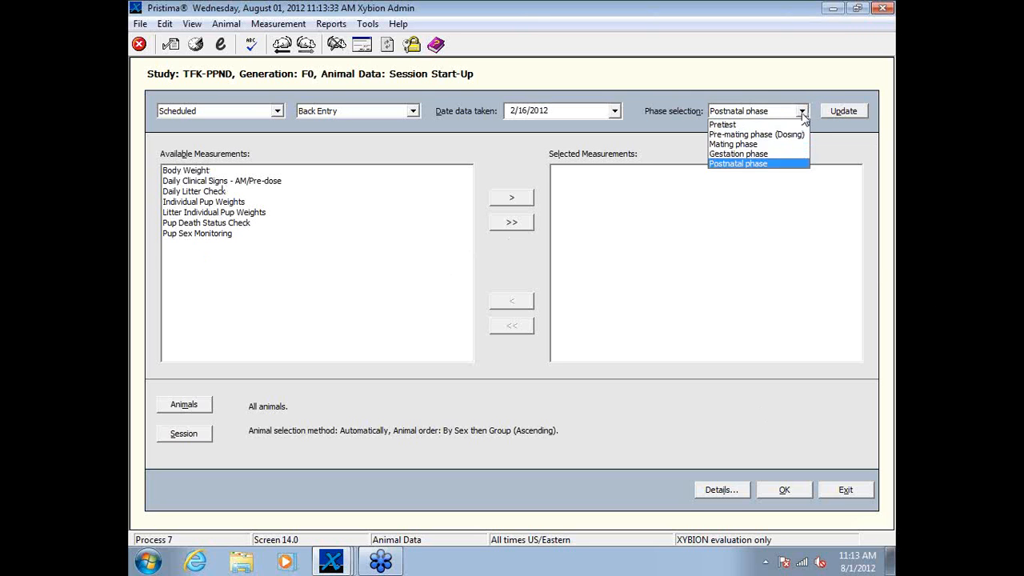
click(764, 159)
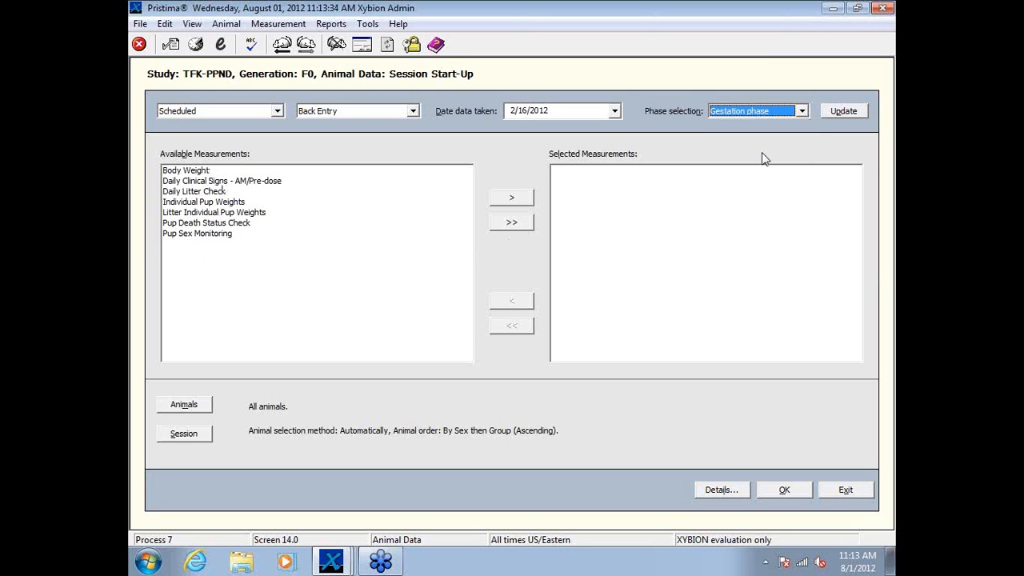
click(835, 113)
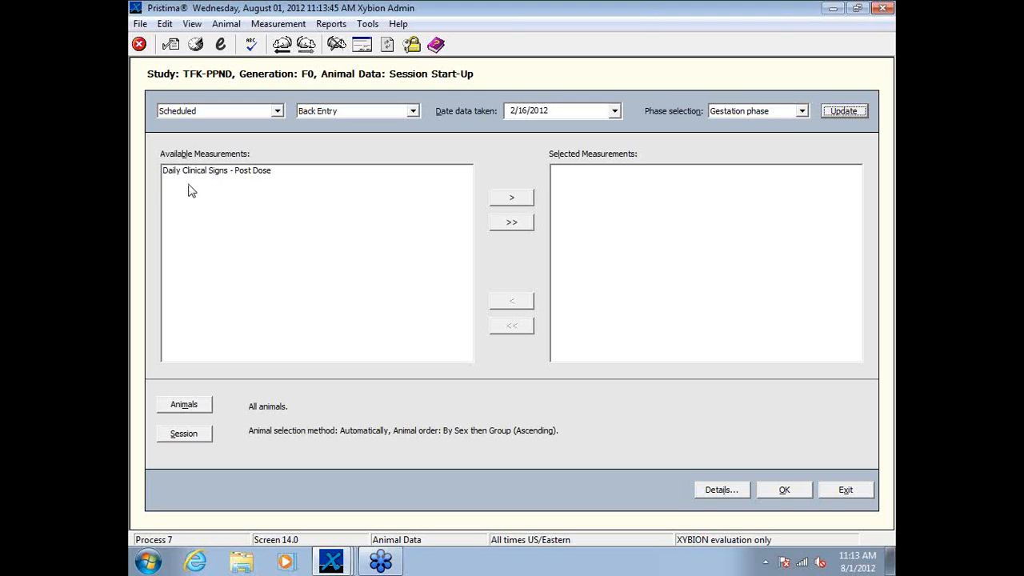
click(803, 112)
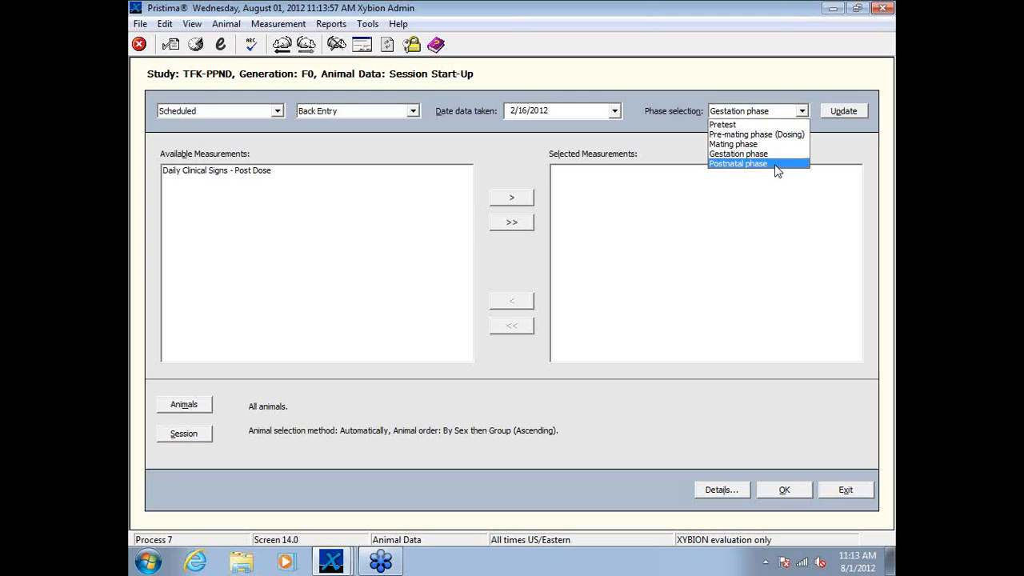
click(777, 168)
click(844, 112)
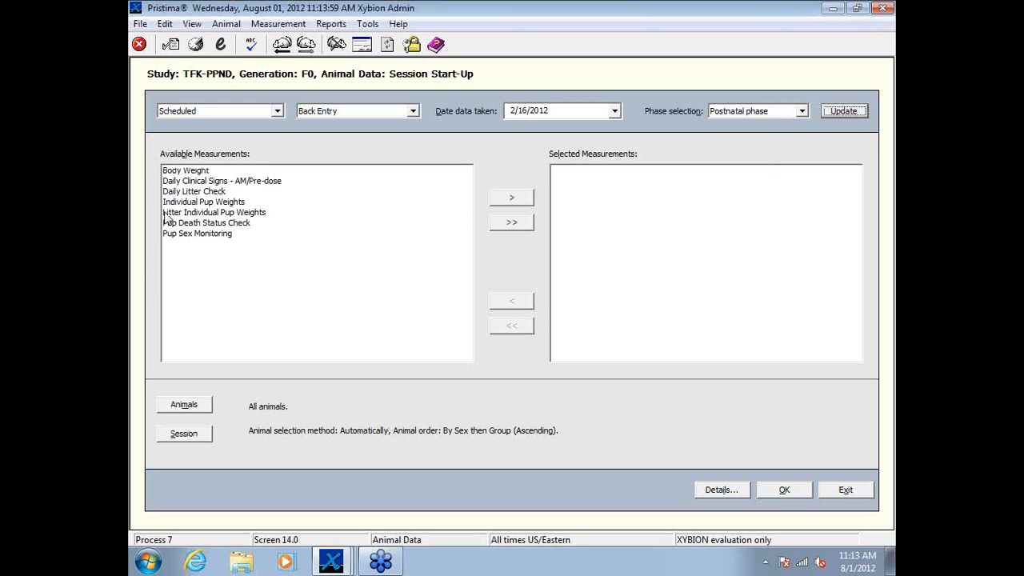
Step: Select Daily Litter Check, Individual Pup Weights, Litter Individual Pup Weights, Pup Death Status Check and Pup Sex Monitoring, moving Pup Sex Monitoring to third place
click(200, 192)
click(200, 193)
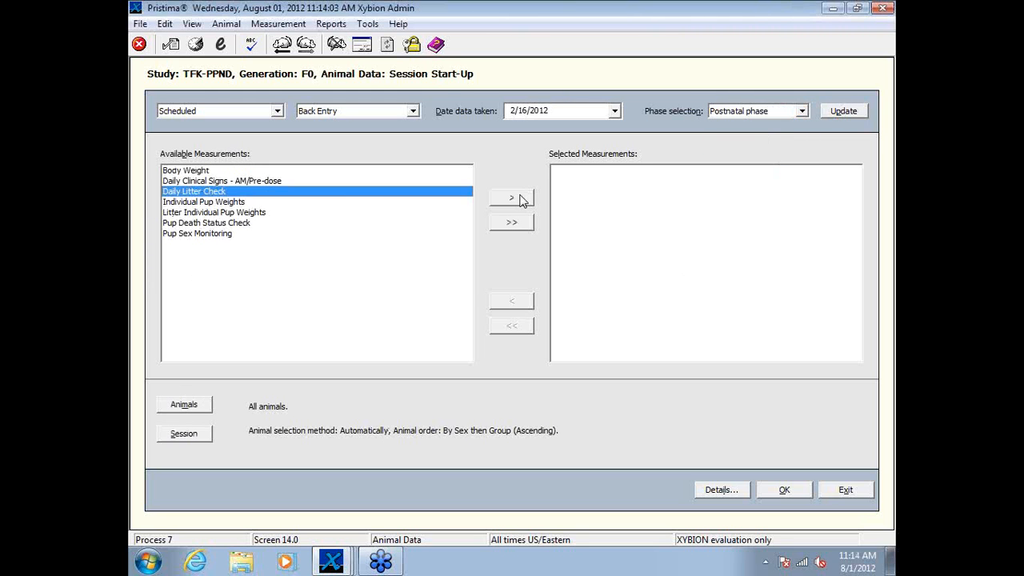
click(512, 197)
click(215, 192)
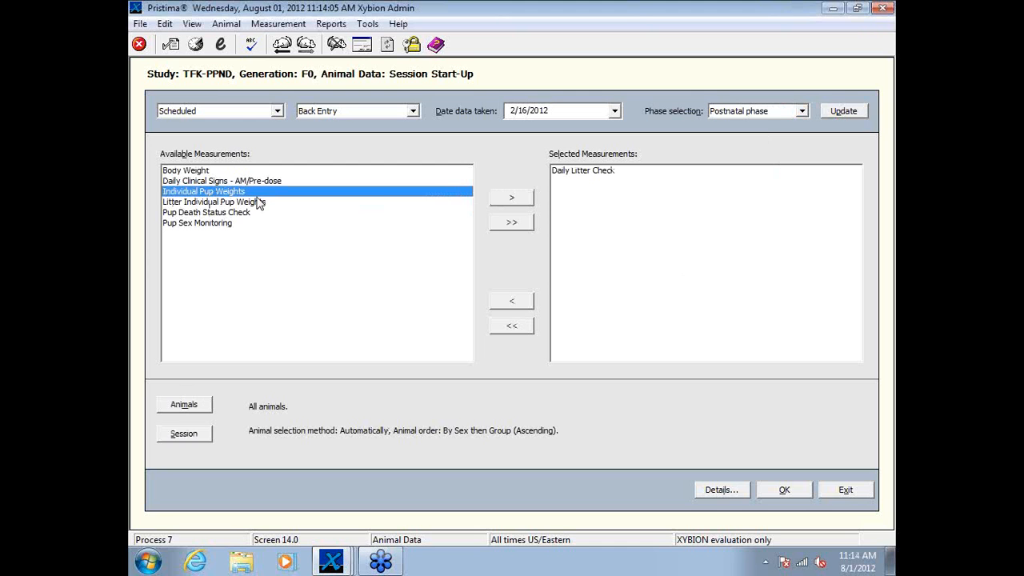
click(497, 200)
click(247, 193)
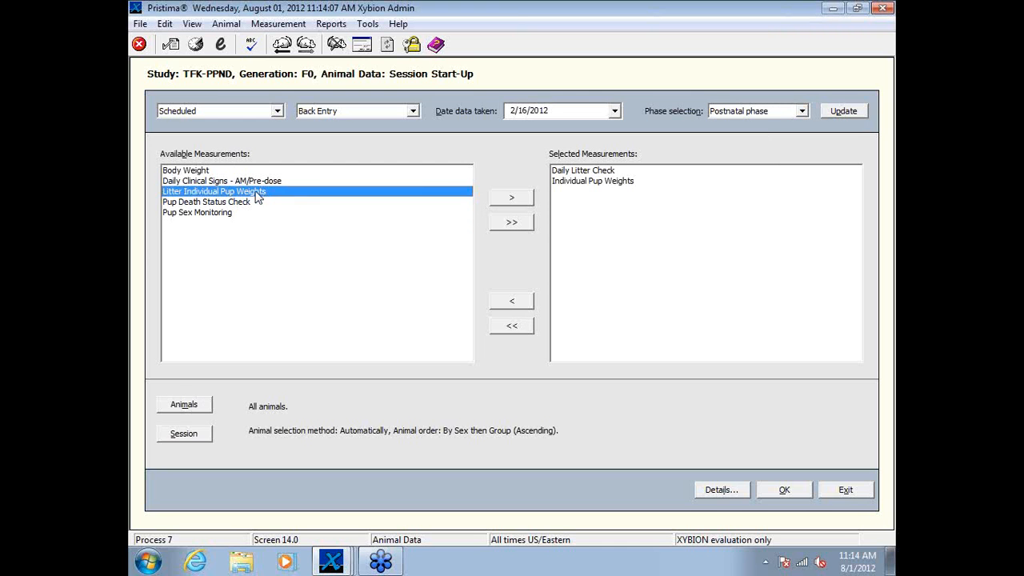
click(508, 201)
click(238, 193)
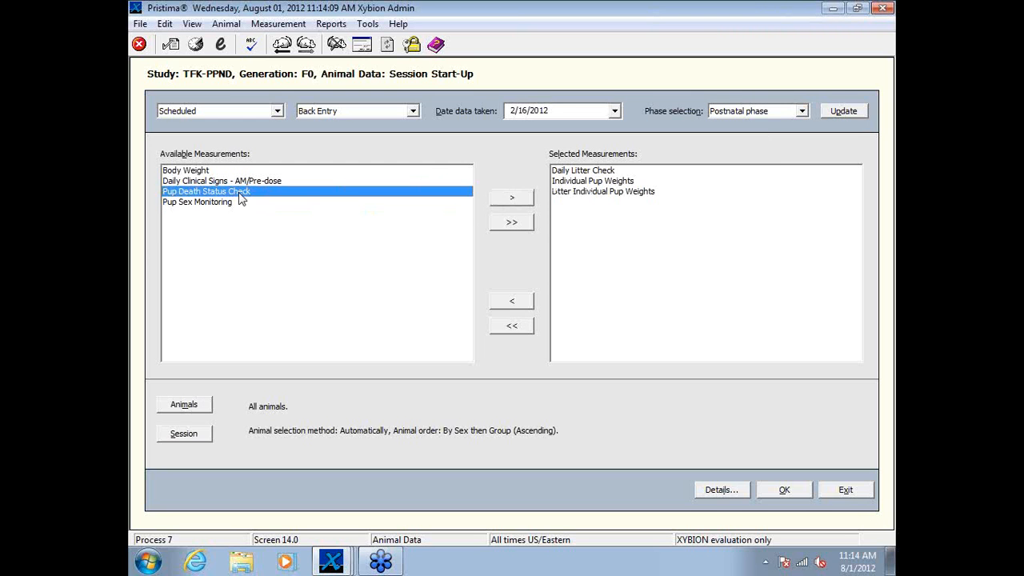
click(526, 200)
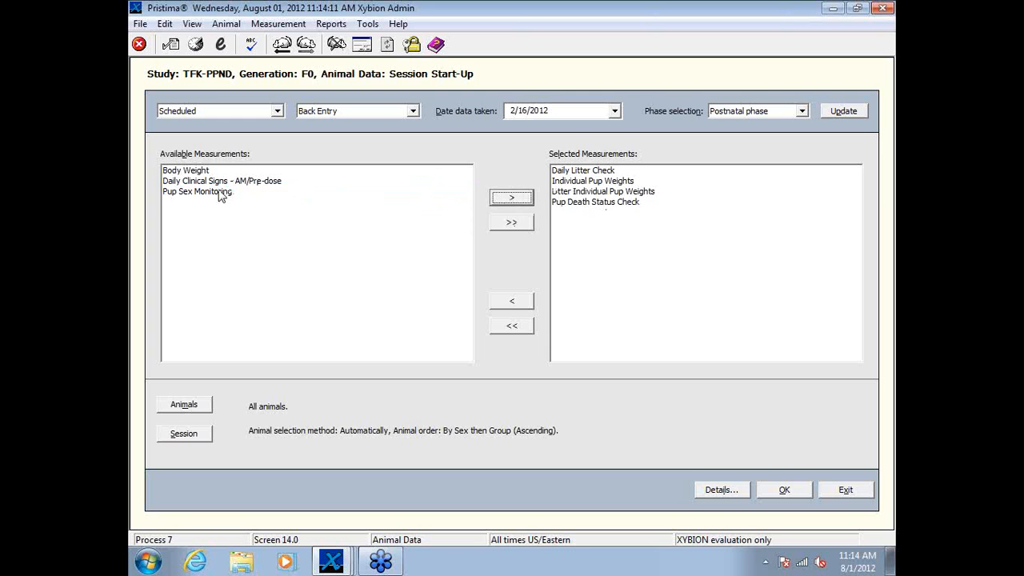
click(222, 193)
click(521, 199)
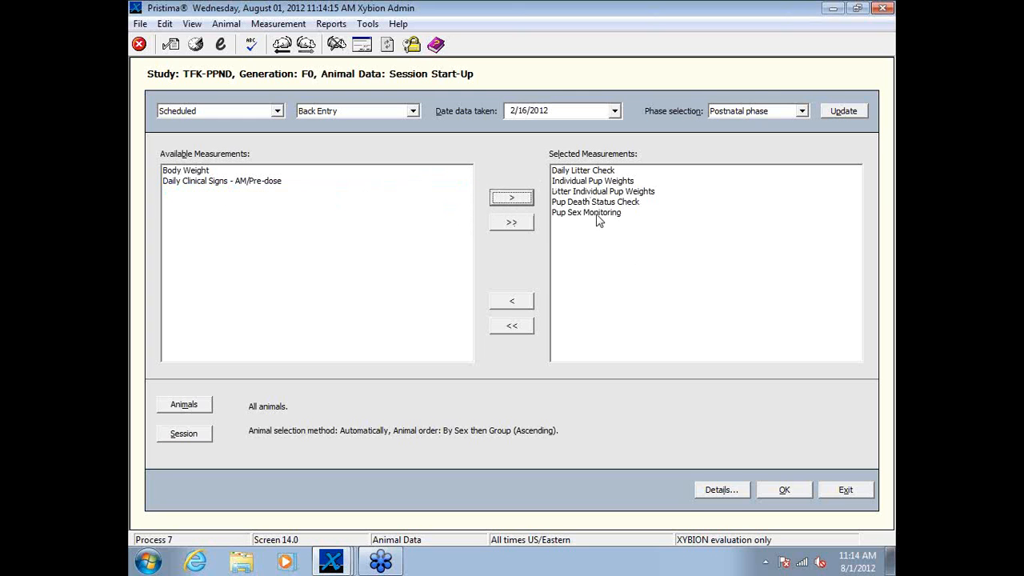
drag(600, 214, 600, 193)
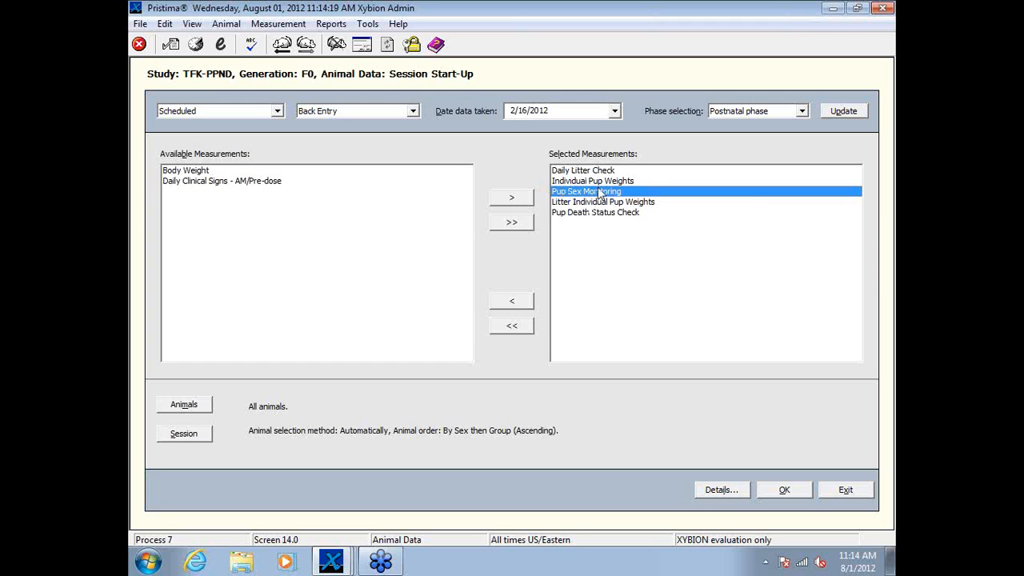
Step: Examine the session status of each animal for the selected postnatal measurements
click(719, 489)
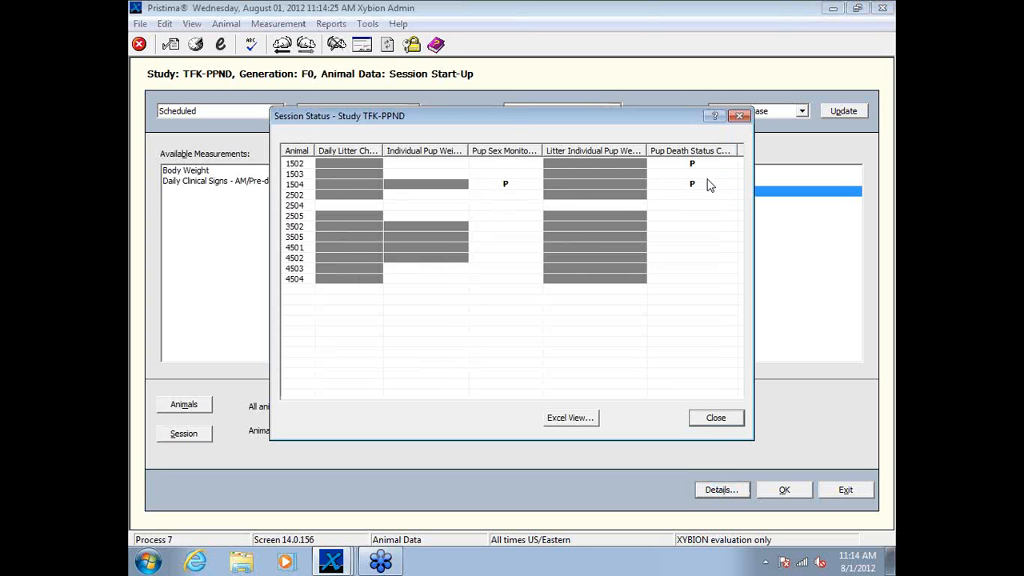
click(720, 419)
Step: Restrict the session's animals to dose Group 2 by excluding Groups 1, 3 and 4
click(192, 405)
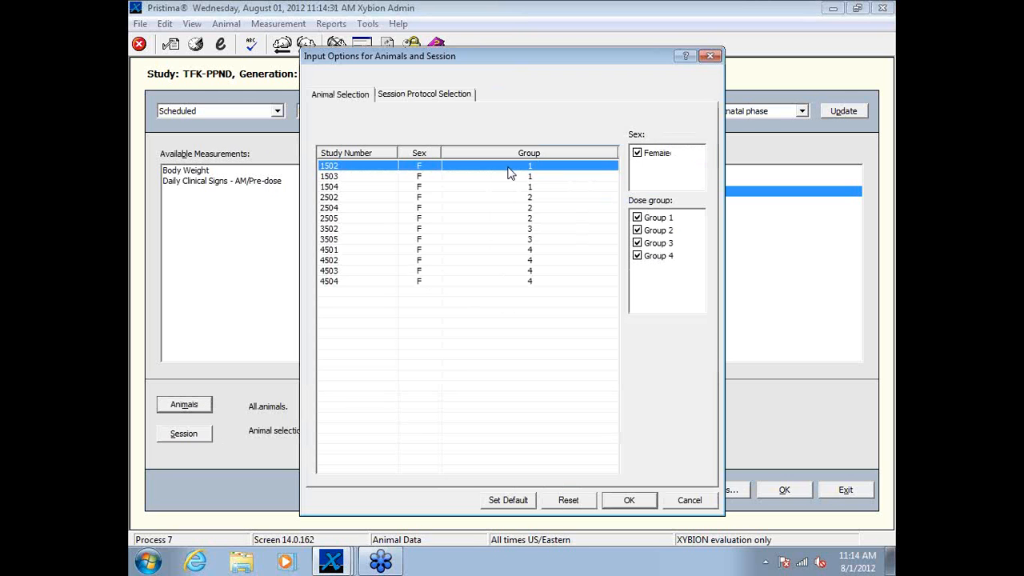
click(637, 217)
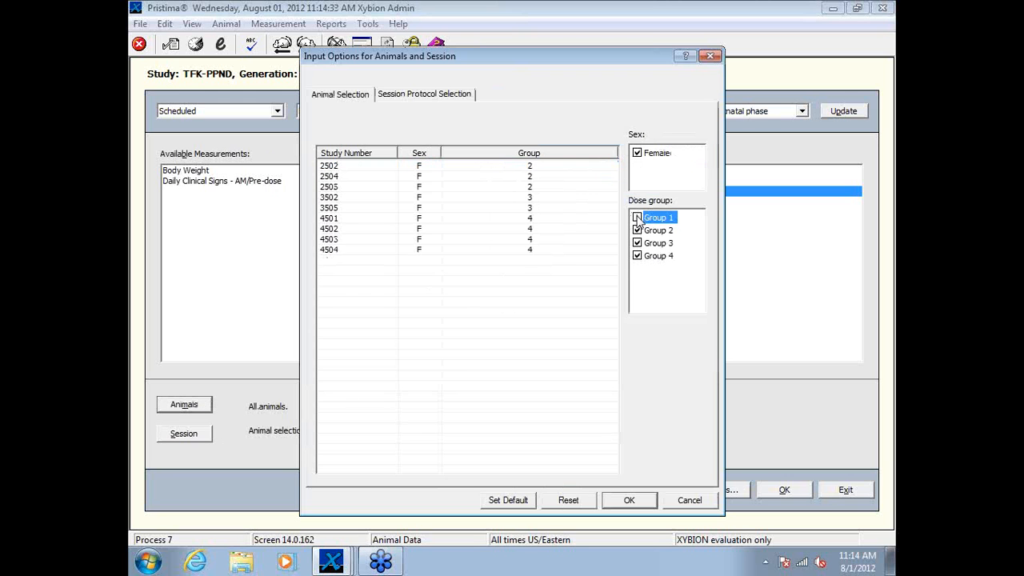
click(637, 242)
click(636, 256)
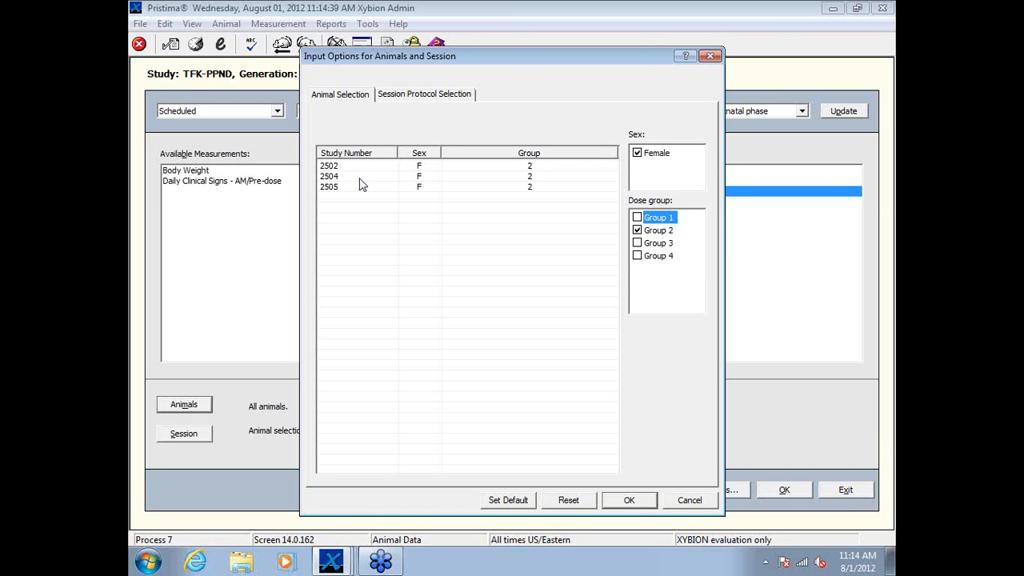
click(629, 500)
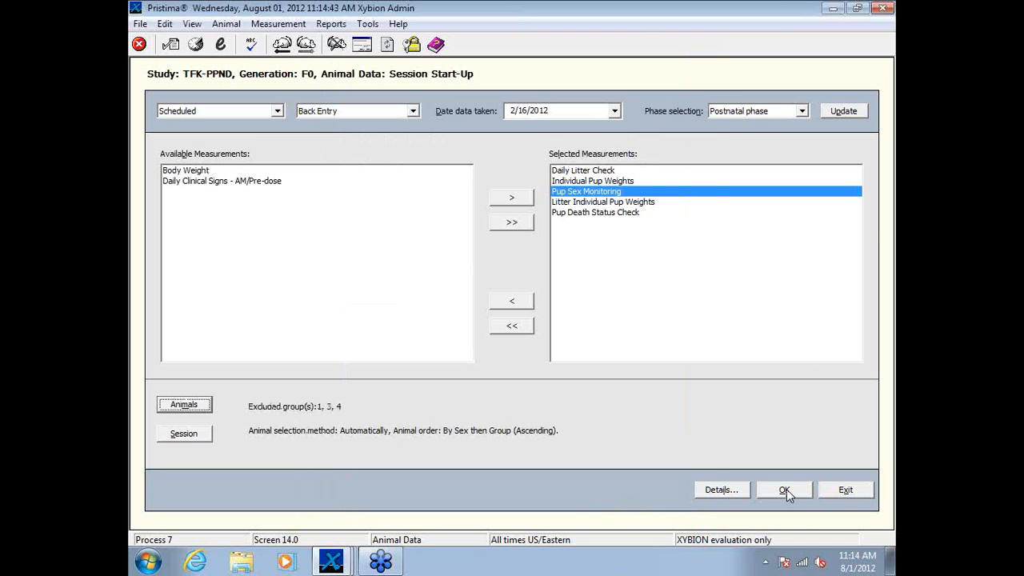
Step: Start the session and assign balance XMS007 to the Body Weight and Pup Weight parameters
click(787, 489)
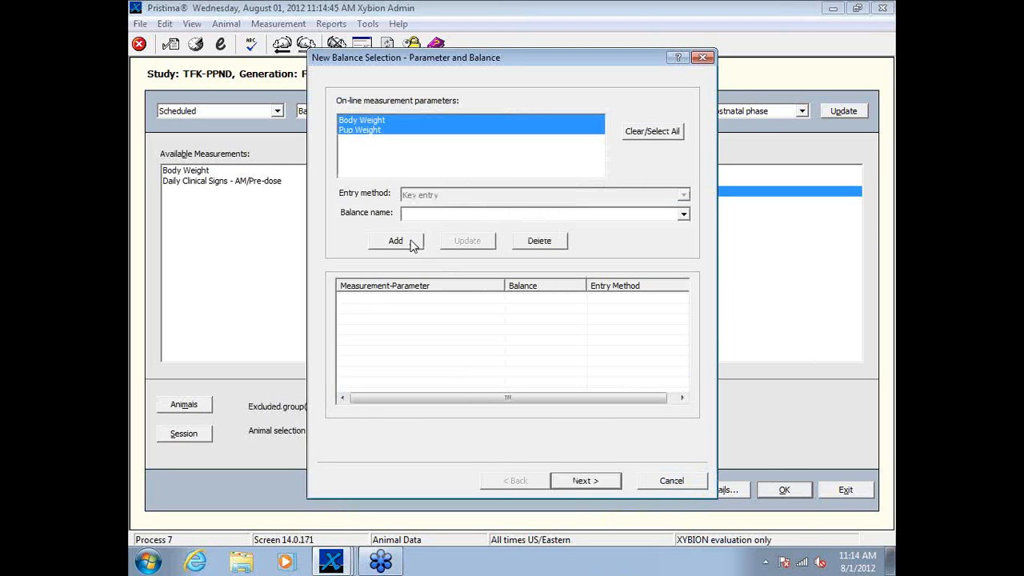
click(426, 214)
click(431, 238)
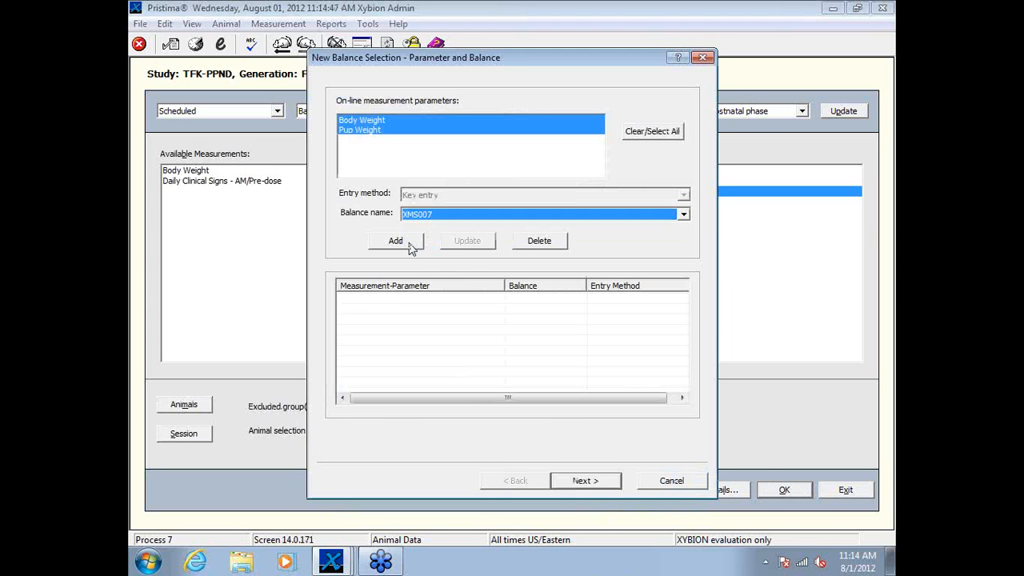
click(398, 242)
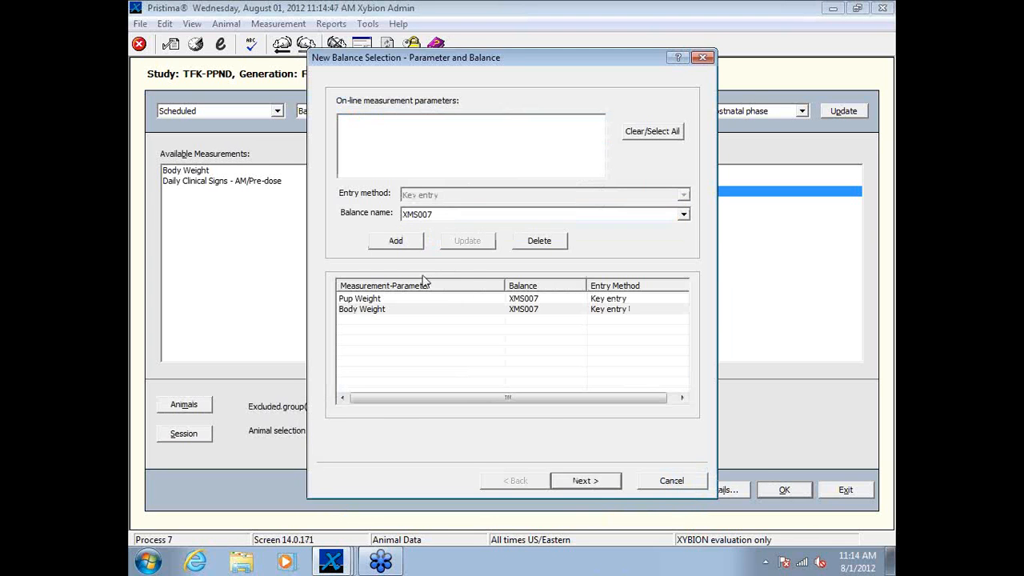
click(584, 480)
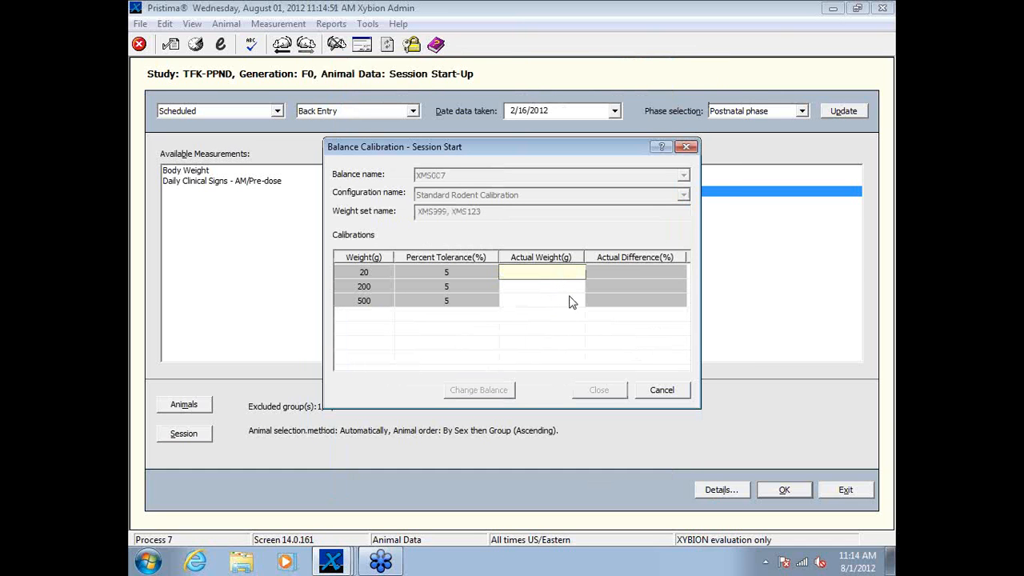
Step: Calibrate the balance with actual weights of 20, 200 and 500 g and continue into data collection
text(20)
key(Return)
text(200)
key(Return)
text(5)
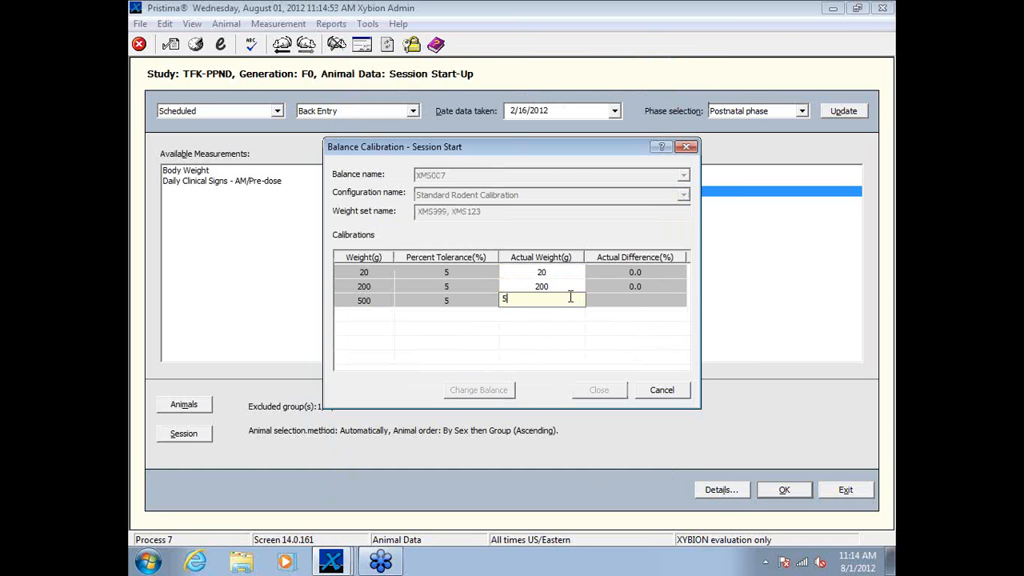
text(00)
key(Return)
key(Return)
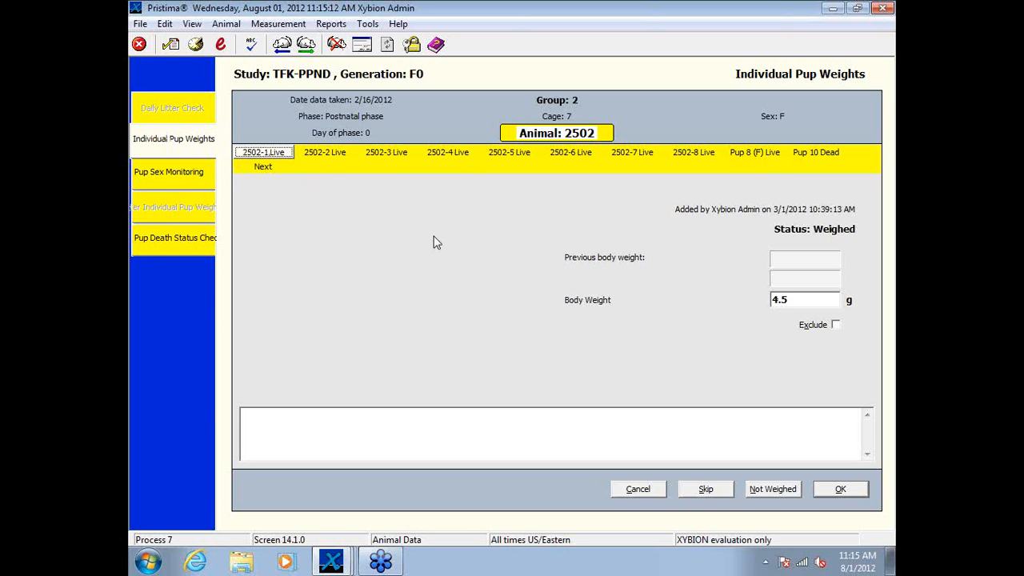
Step: Change the sex of pup 2502-4 to Female in Pup Sex Monitoring and submit the pup data as performed
click(177, 177)
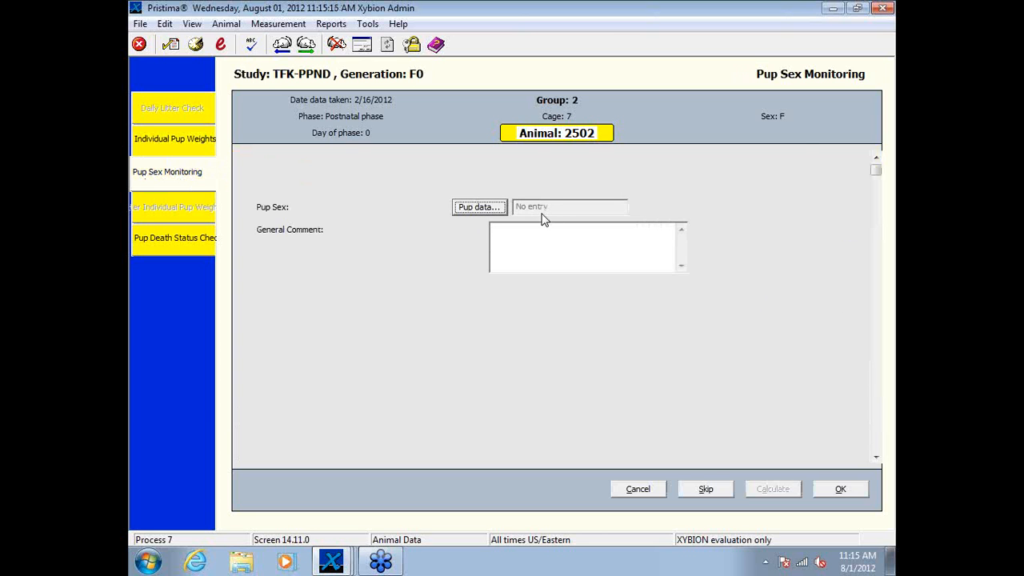
click(465, 208)
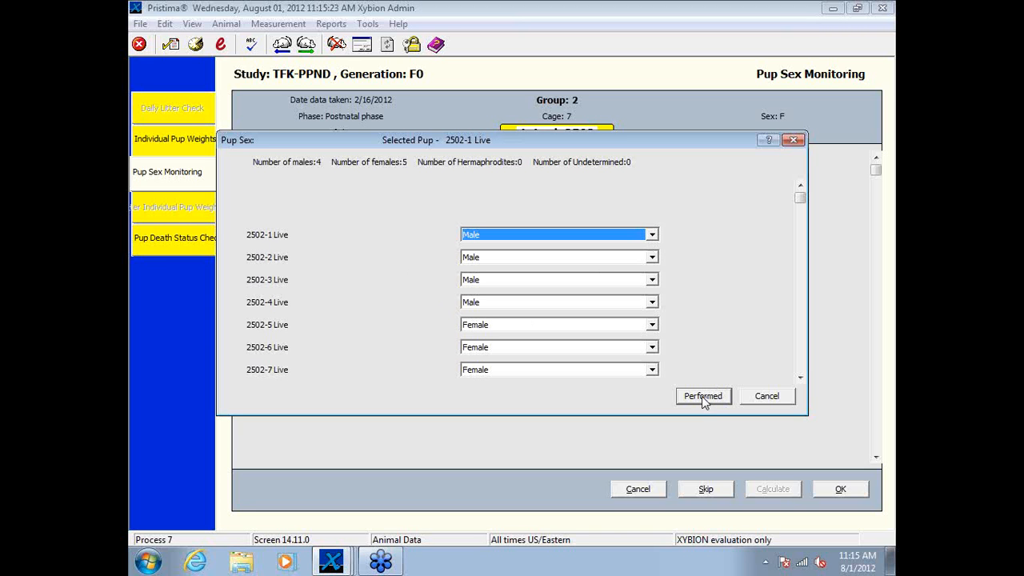
click(652, 302)
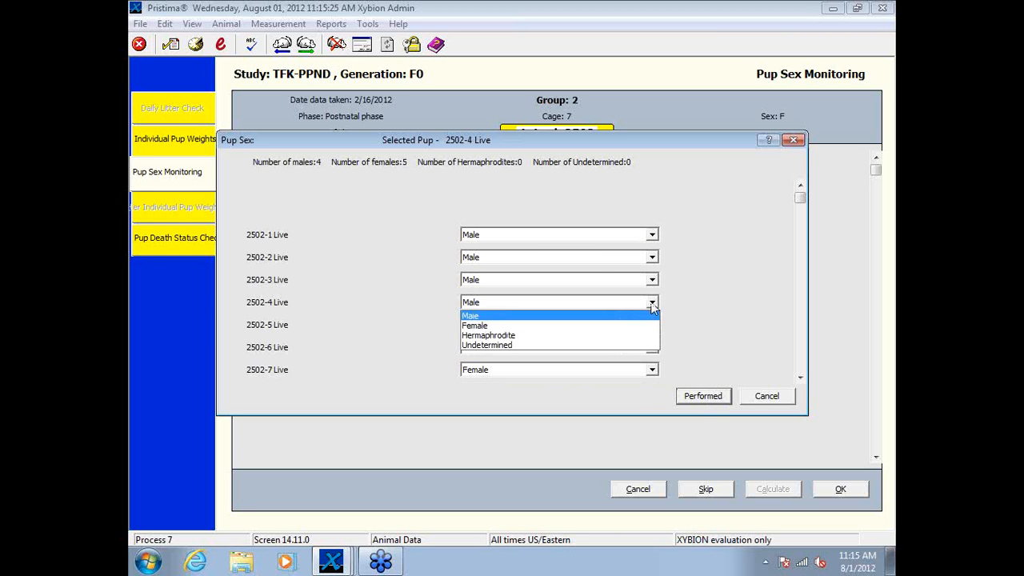
click(620, 324)
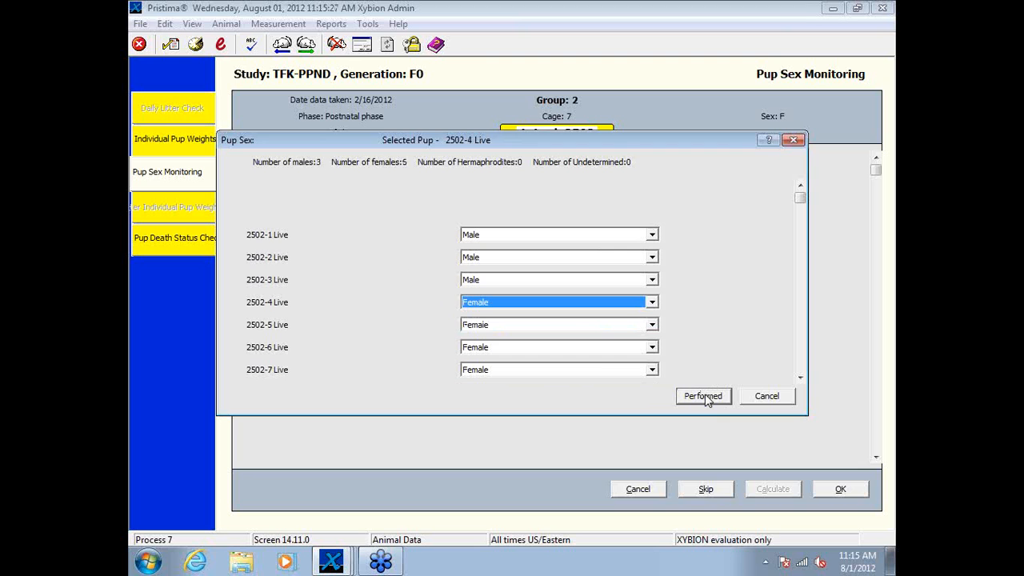
click(704, 396)
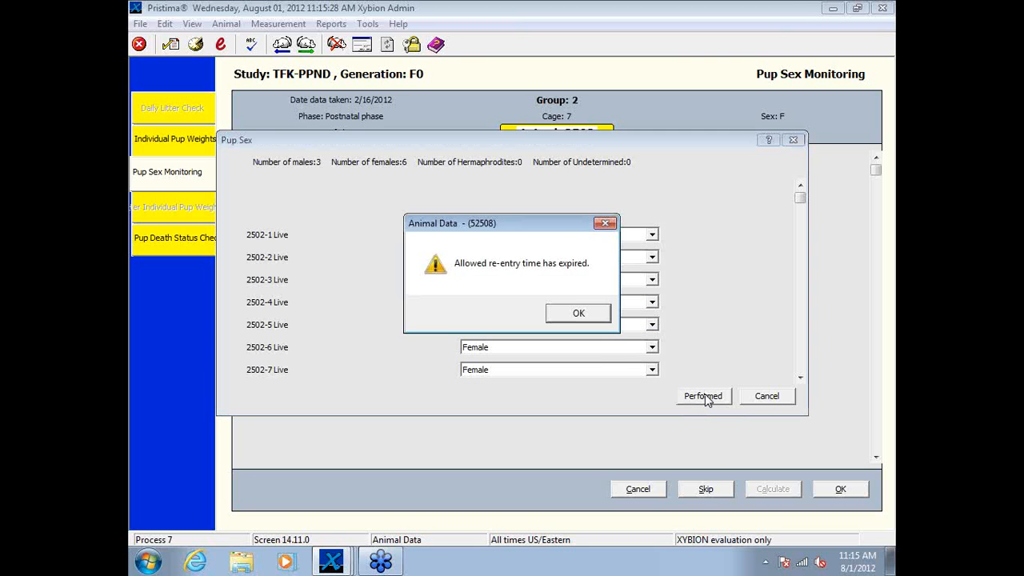
Step: Give "Entry error" as the reason for the pup sex edit and sign it with the account password
click(589, 316)
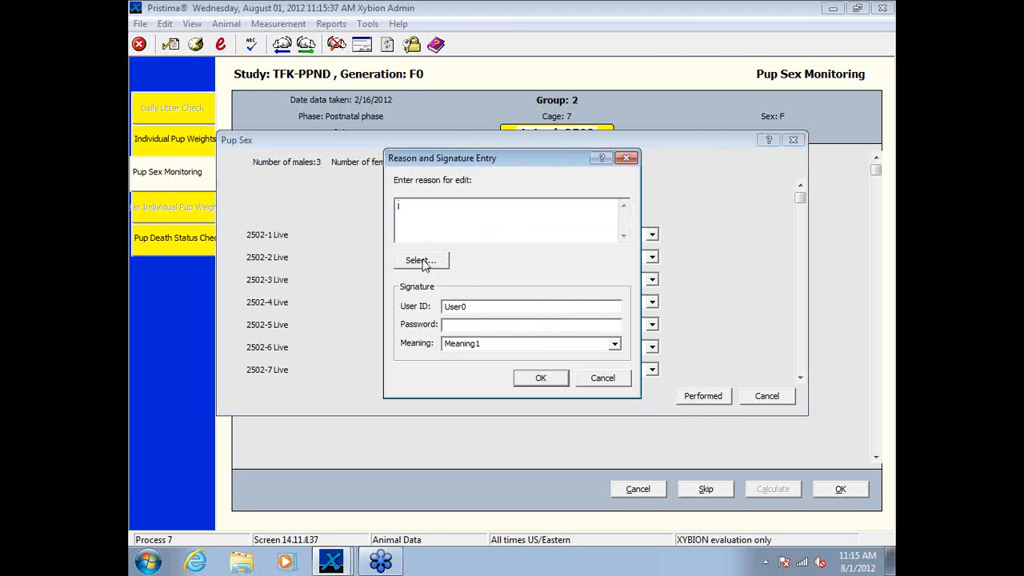
click(422, 262)
click(387, 275)
click(566, 359)
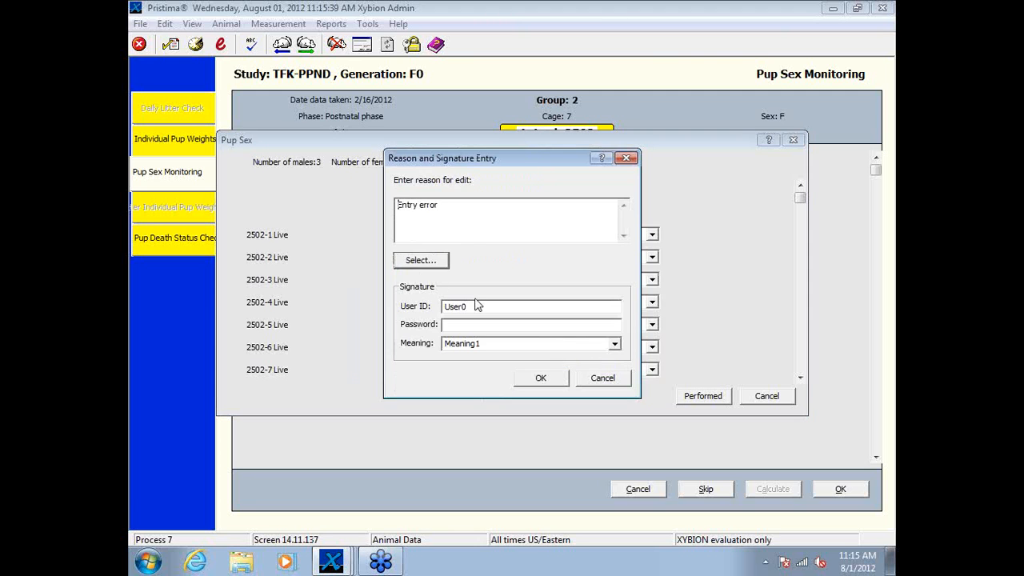
click(484, 325)
key(Return)
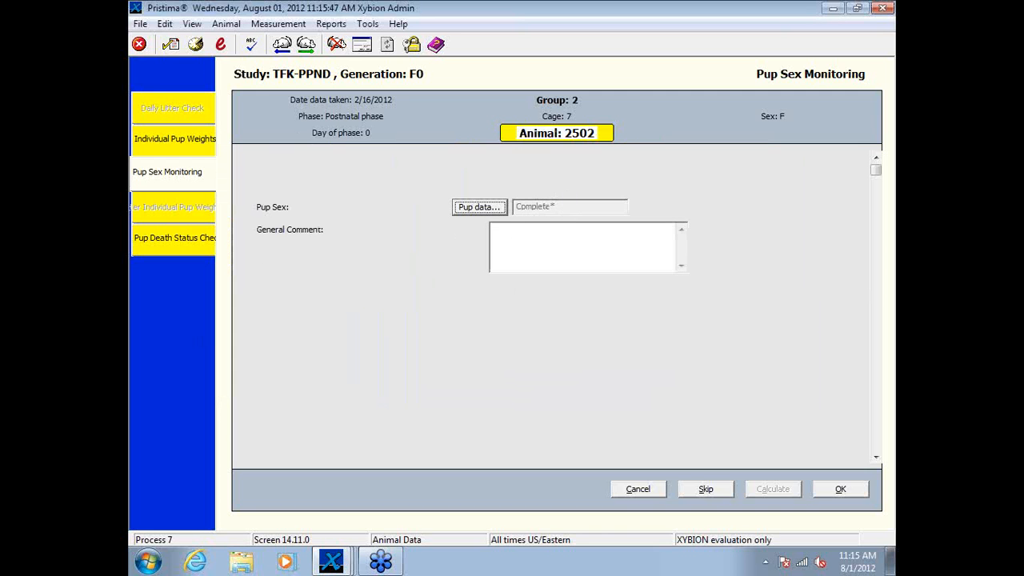
Step: Examine the Pup Death Status data of animal 2502's litter, widening the Approximate column to read its heading
click(213, 244)
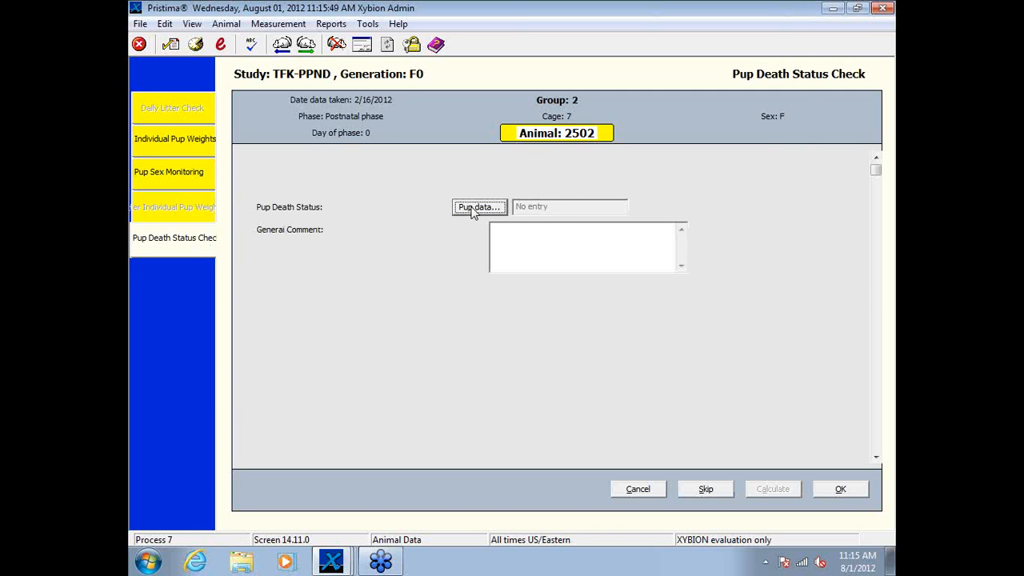
click(478, 207)
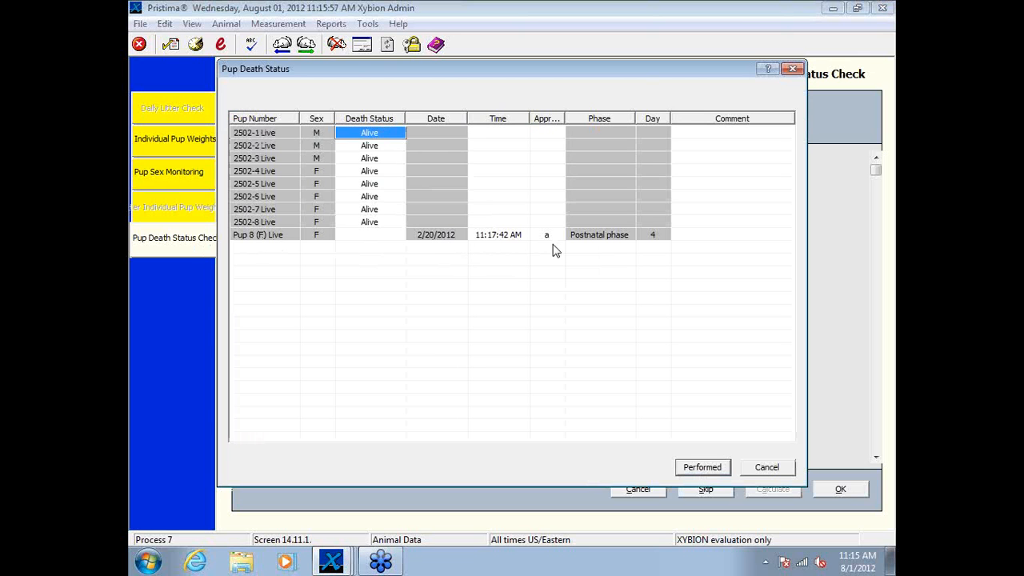
drag(566, 118, 604, 117)
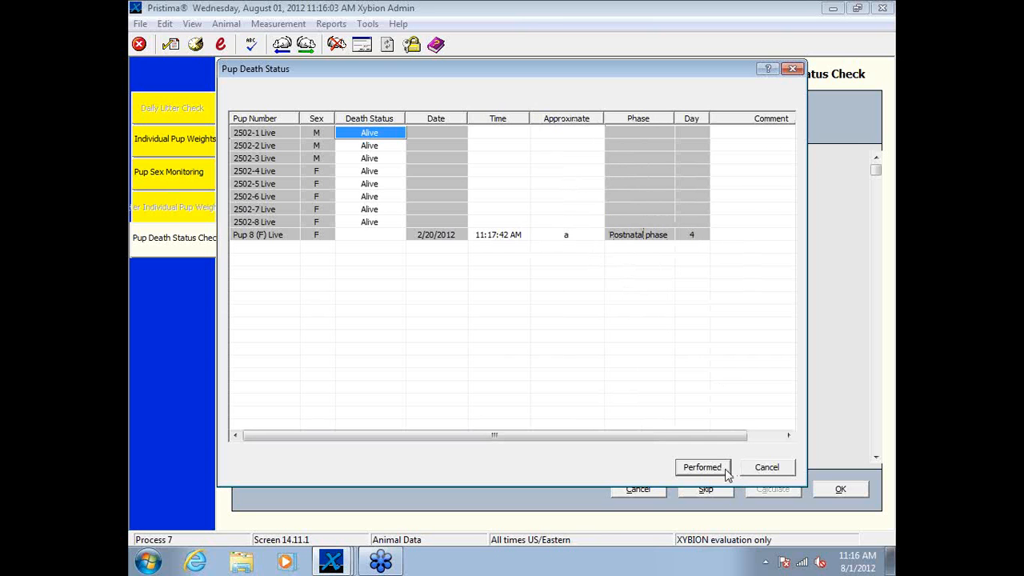
click(764, 468)
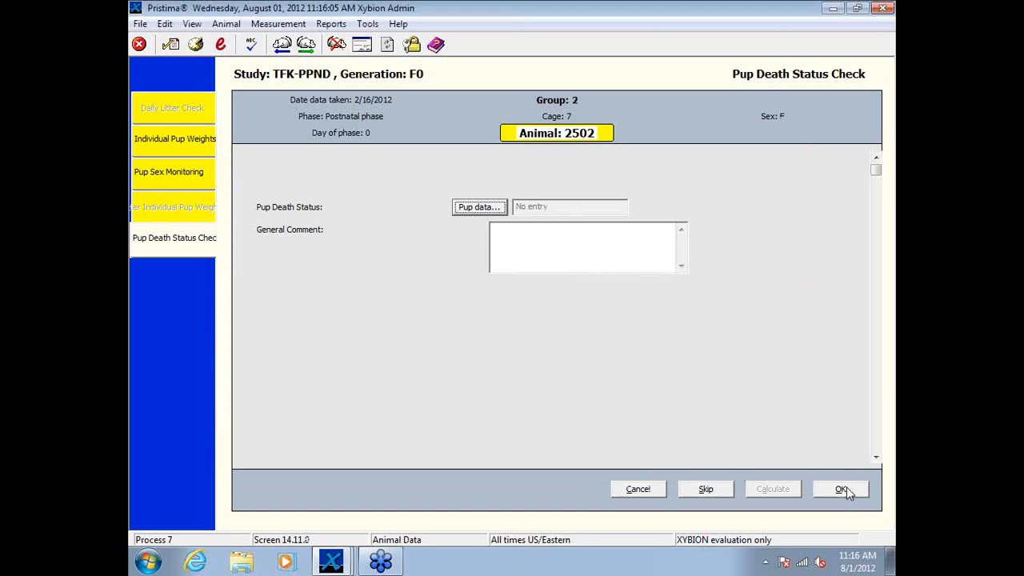
Step: Try to save the Pup Death Status Check for animal 2502 without changing any pup's status
click(842, 490)
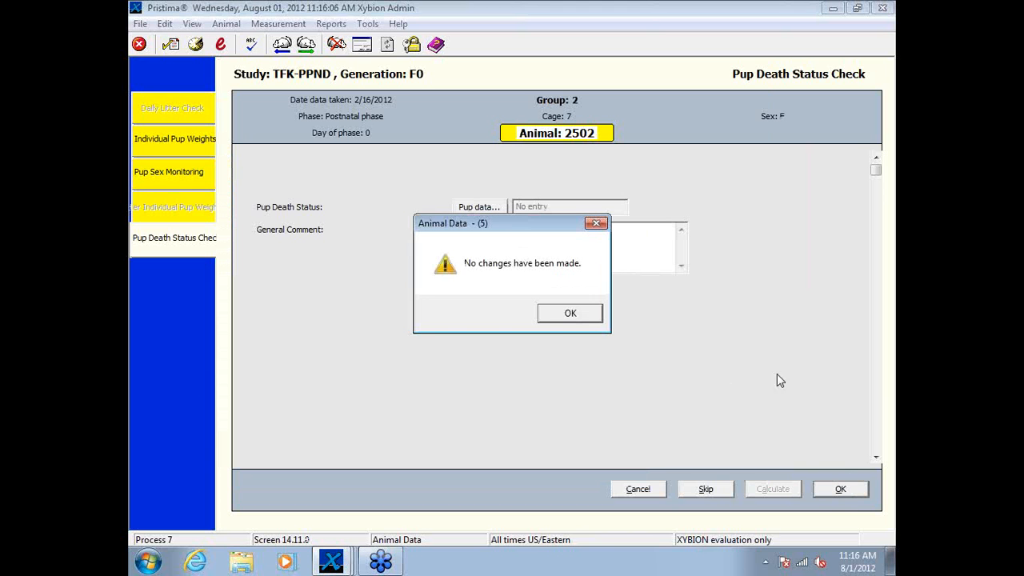
click(570, 314)
click(645, 490)
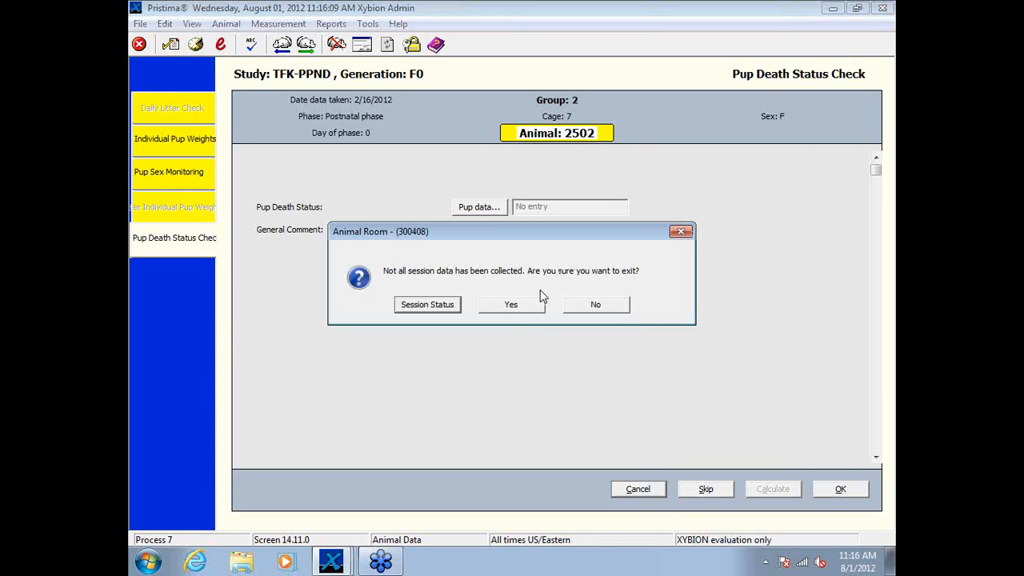
click(596, 305)
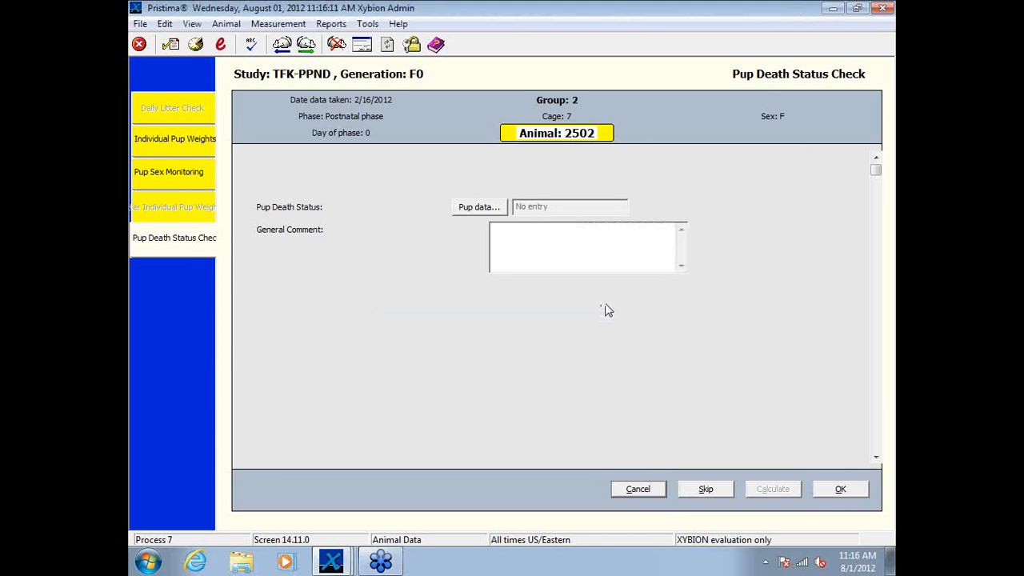
click(484, 206)
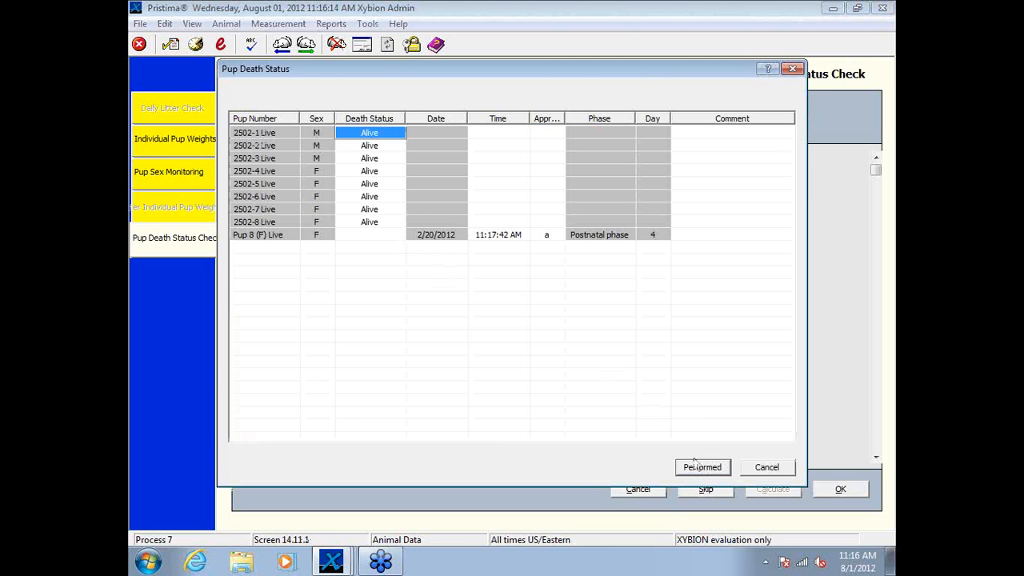
click(702, 466)
click(570, 313)
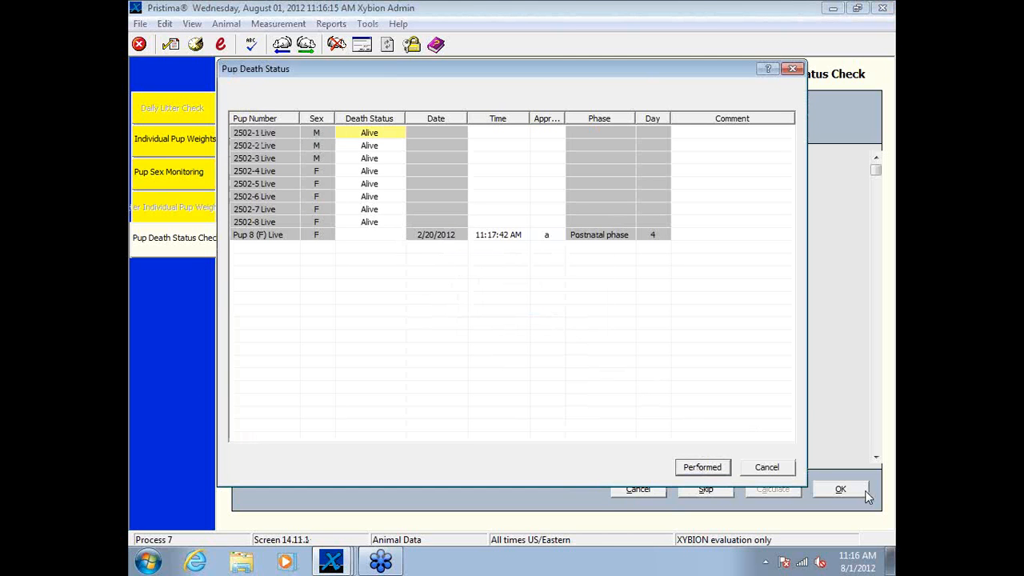
click(768, 468)
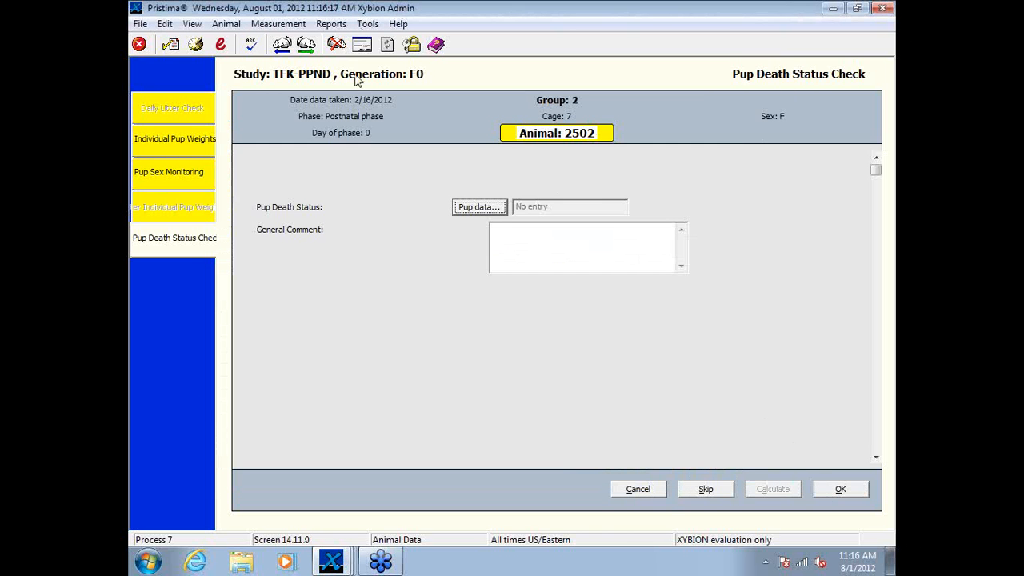
Step: Move on to animal 2504 and look through the Individual Pup Weights entries of live pups 1, 2, 3 and 5
click(306, 44)
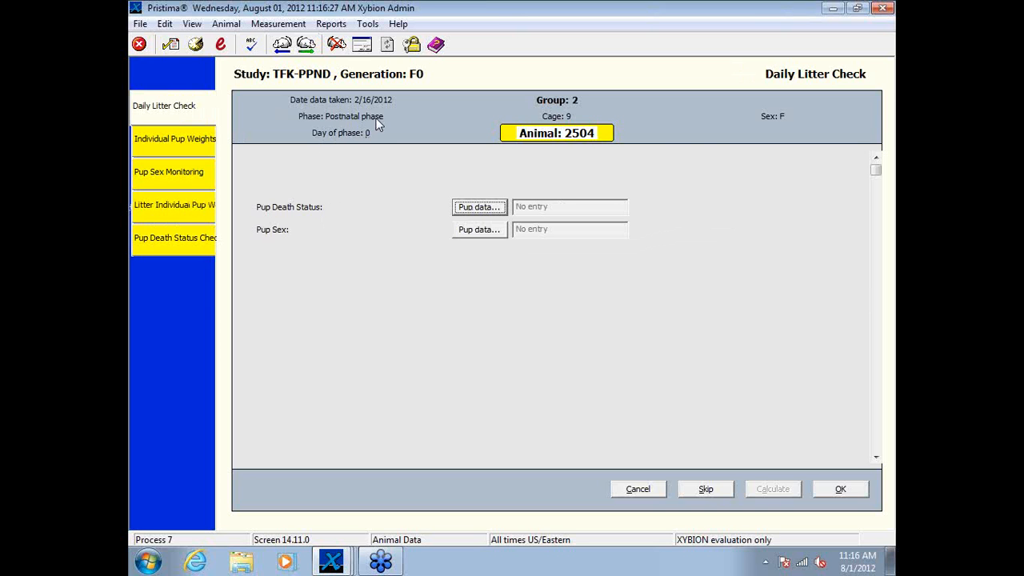
click(168, 137)
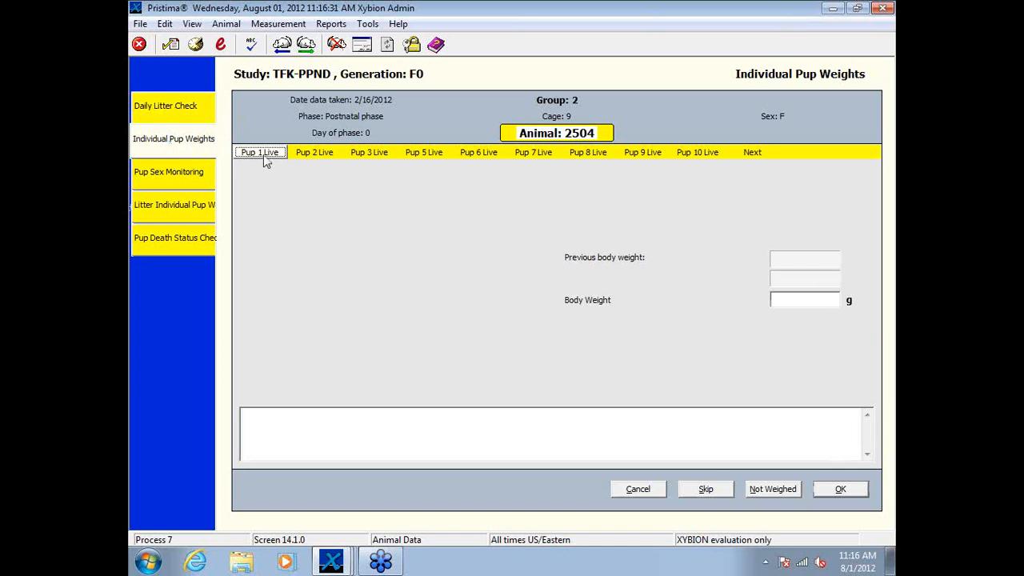
click(311, 156)
click(376, 157)
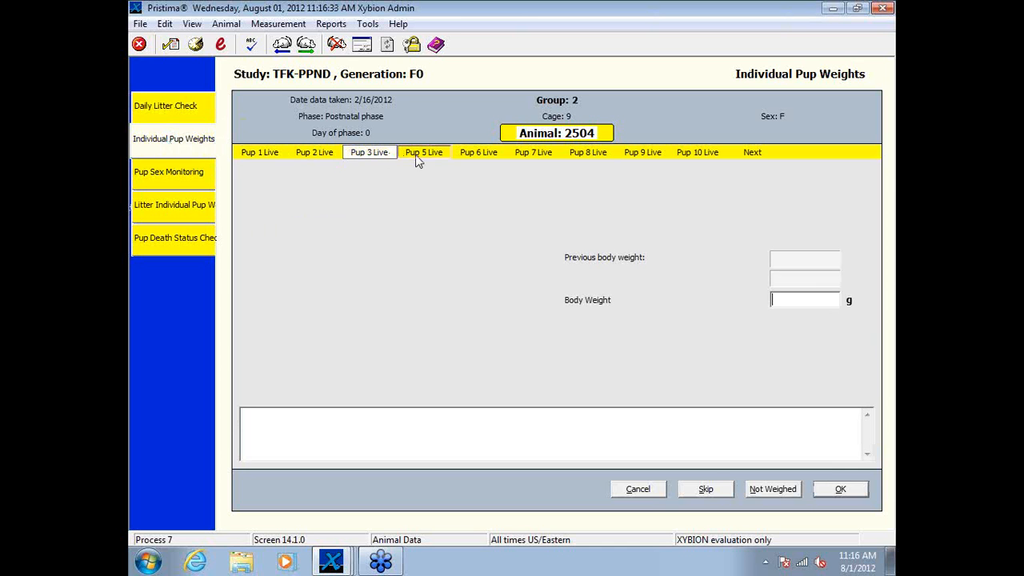
click(417, 159)
Step: Look at animal 2504's Pup Sex Monitoring form and the pup weight entry list in Litter Individual Pup Weights
click(172, 176)
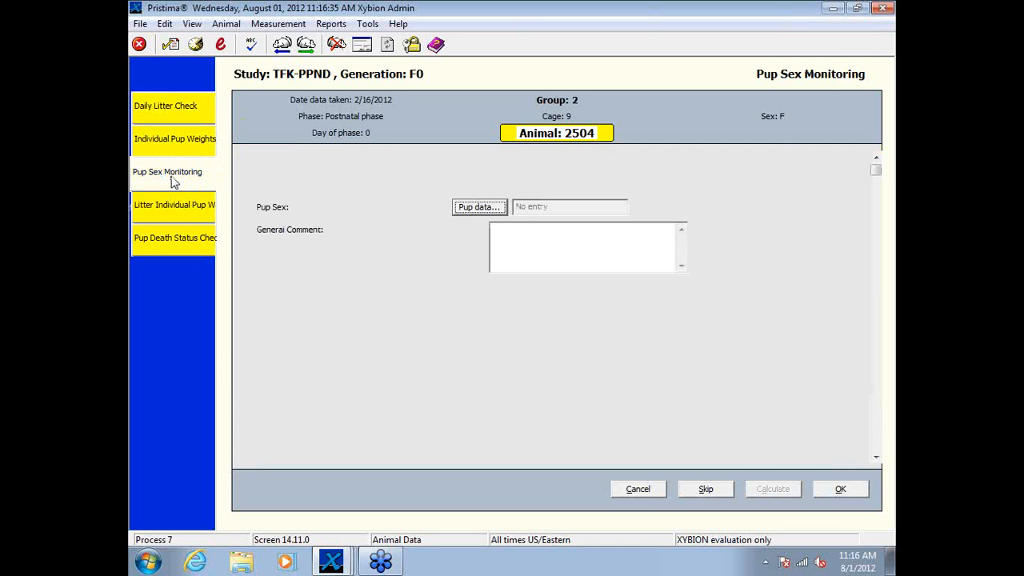
click(168, 209)
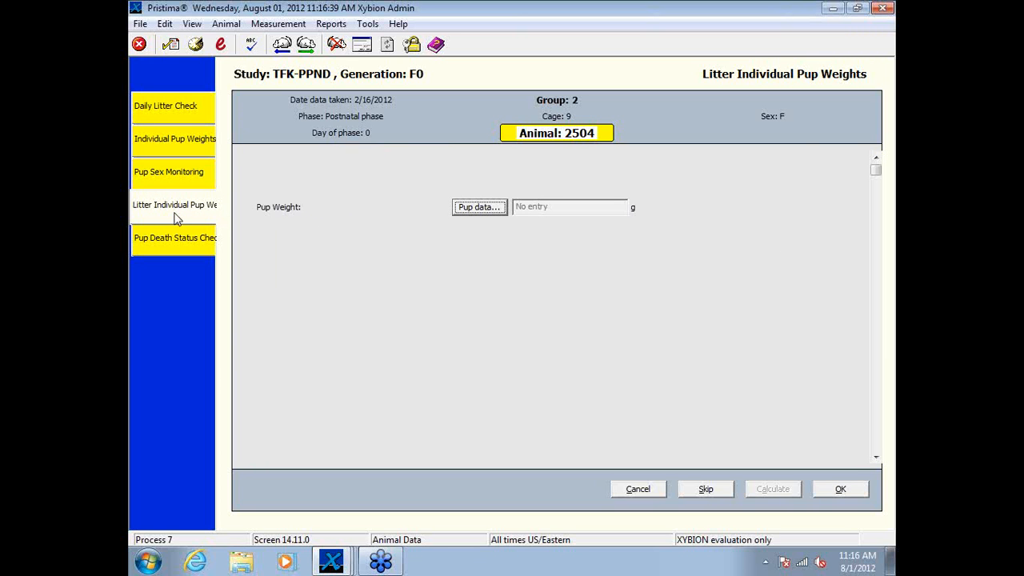
click(480, 207)
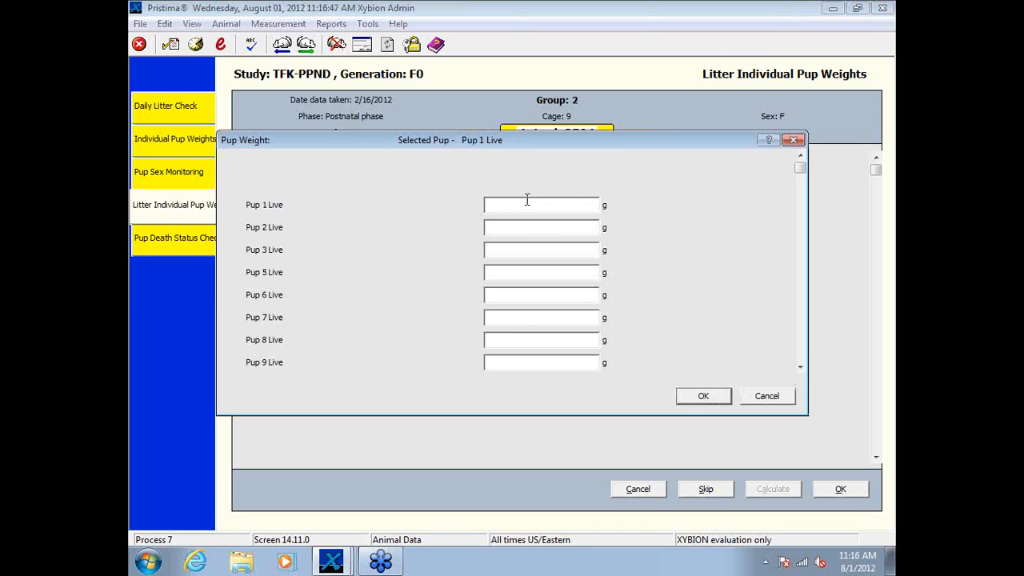
click(764, 395)
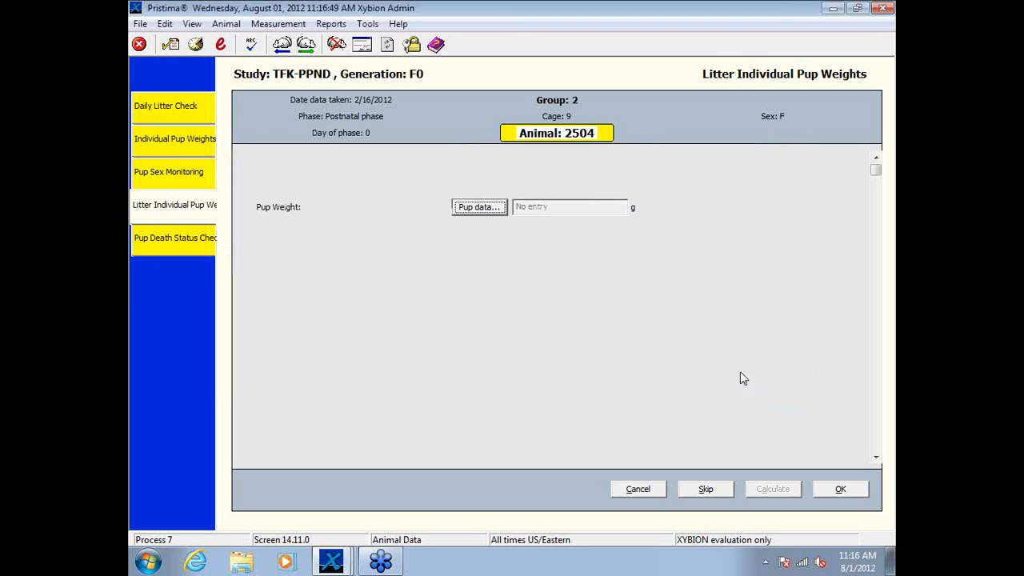
Step: Compare animal 2504's pup-by-pup Individual Pup Weights entry with the pup weight list in Litter Individual Pup Weights
click(163, 145)
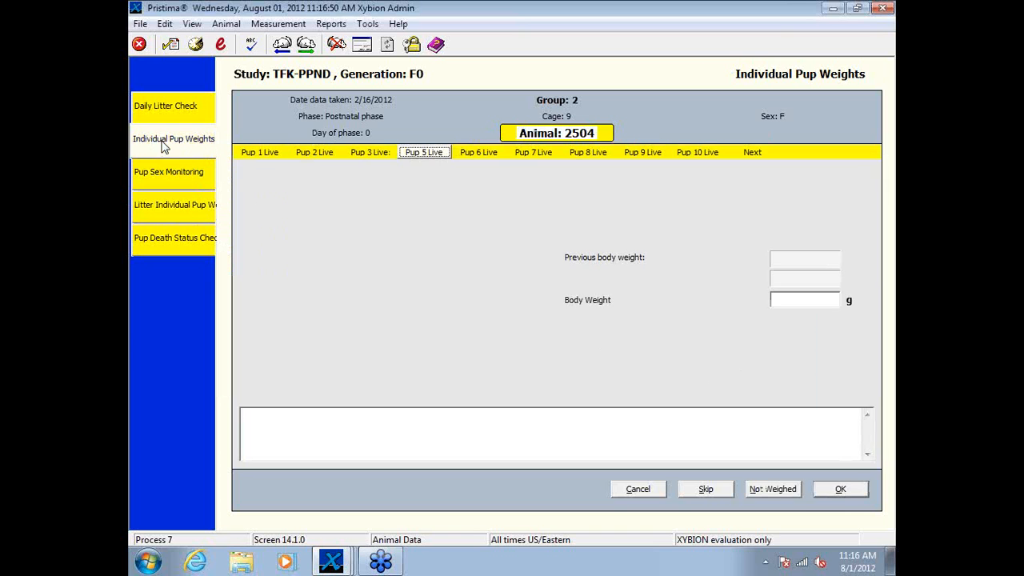
click(260, 154)
click(316, 157)
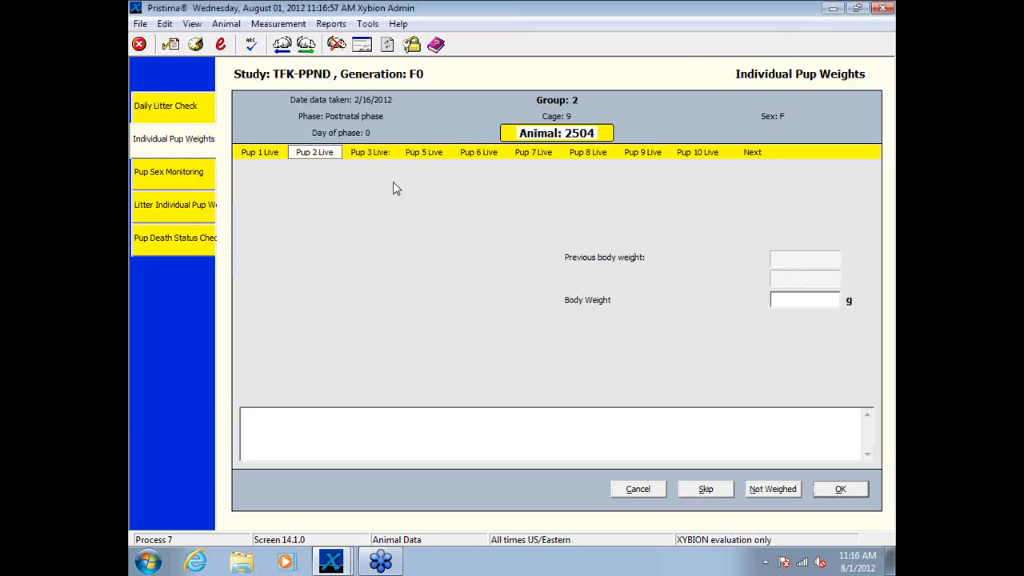
click(184, 206)
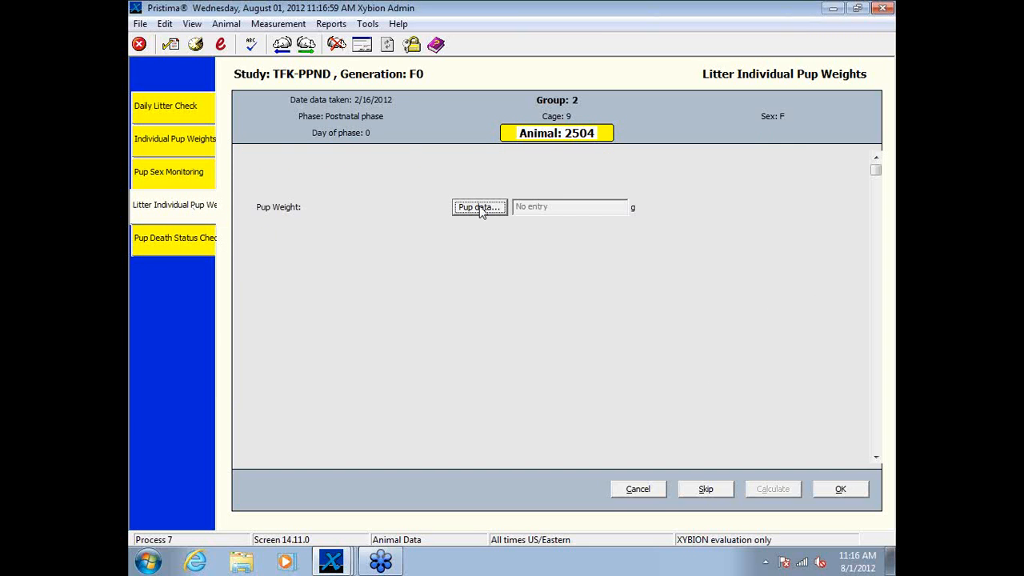
click(482, 210)
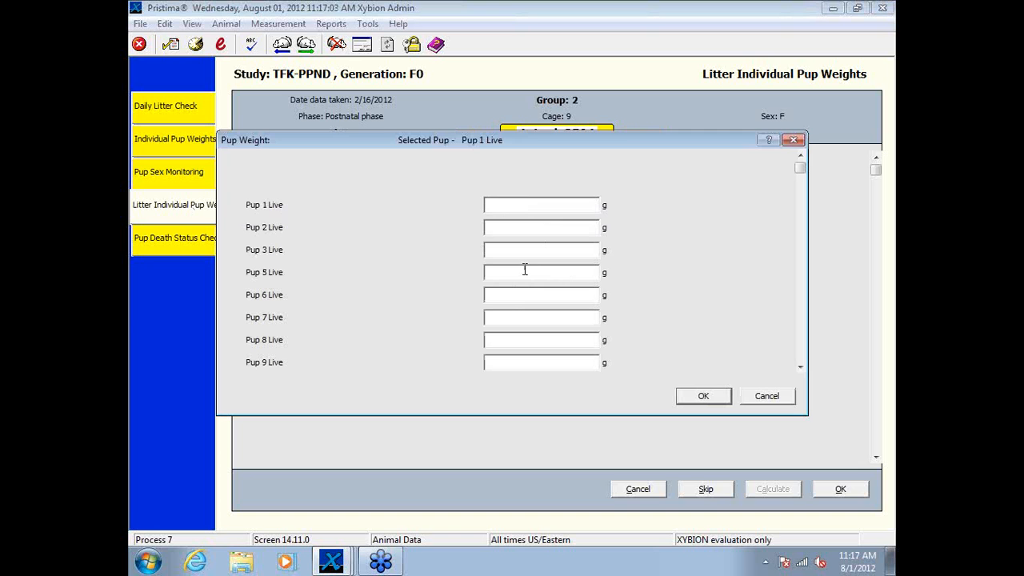
click(753, 395)
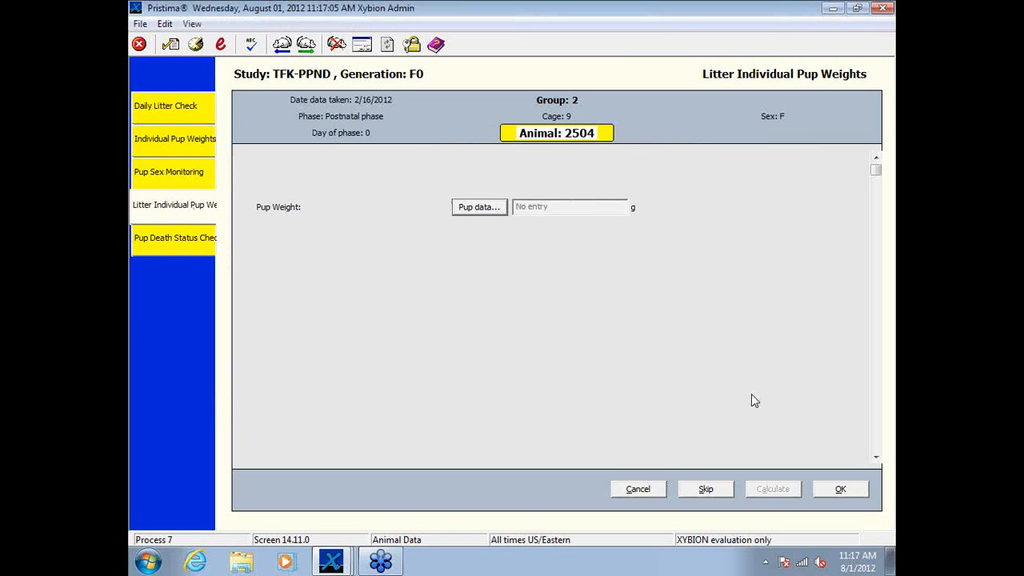
Step: Look through animal 2504's Pup Death Status Check, Daily Litter Check, Pup Sex Monitoring and Individual Pup Weights forms
click(192, 244)
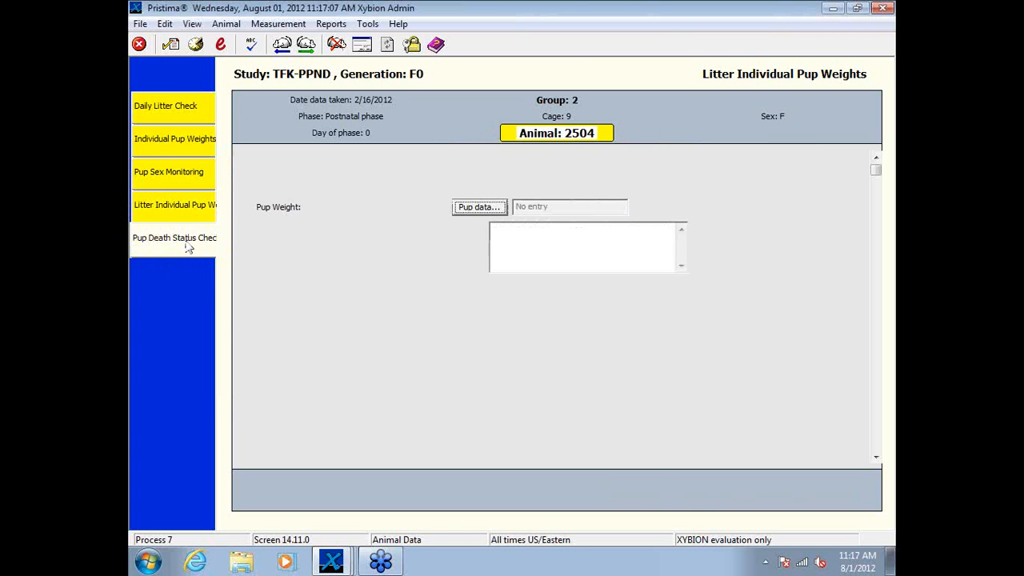
click(472, 208)
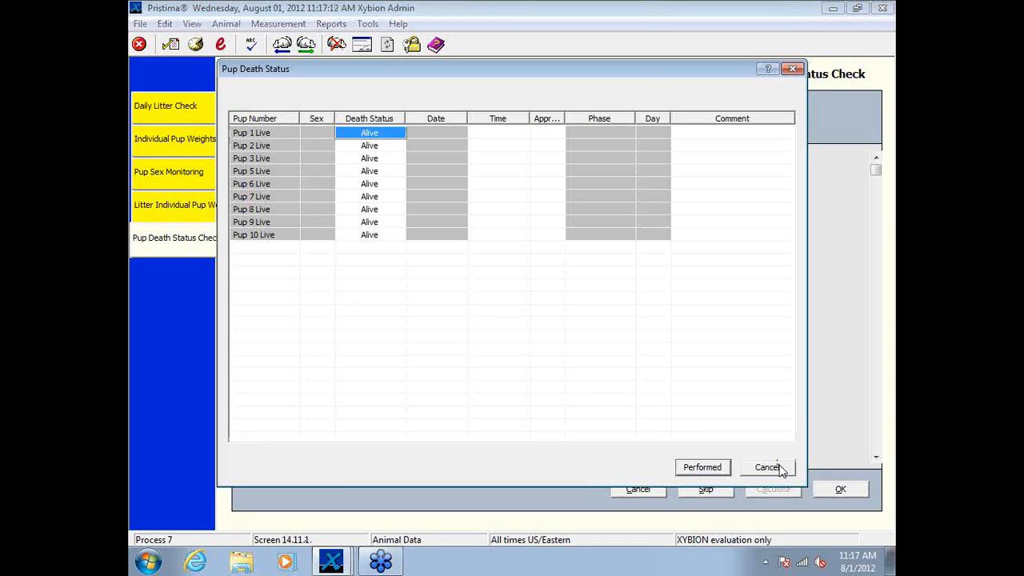
click(778, 468)
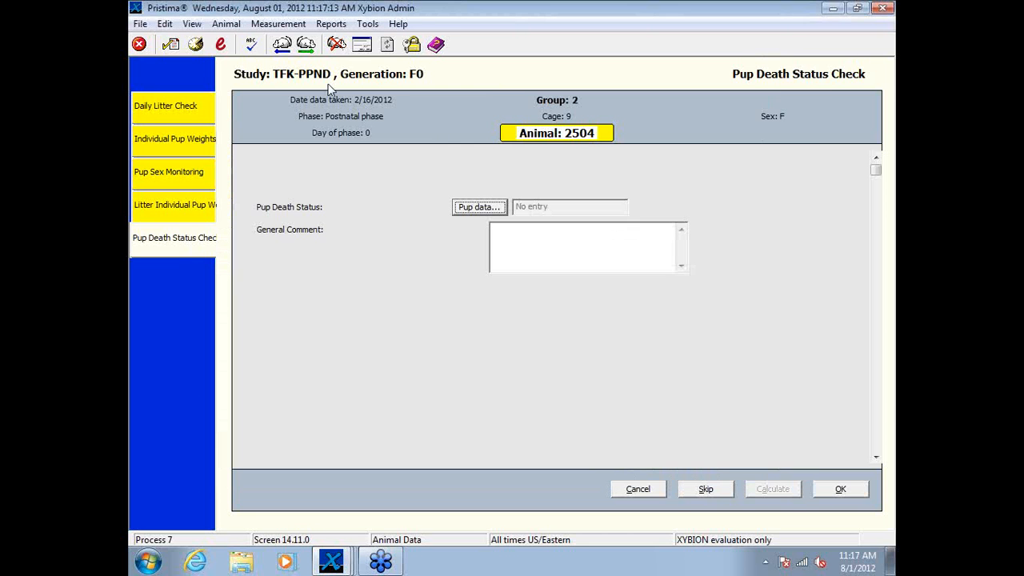
click(172, 111)
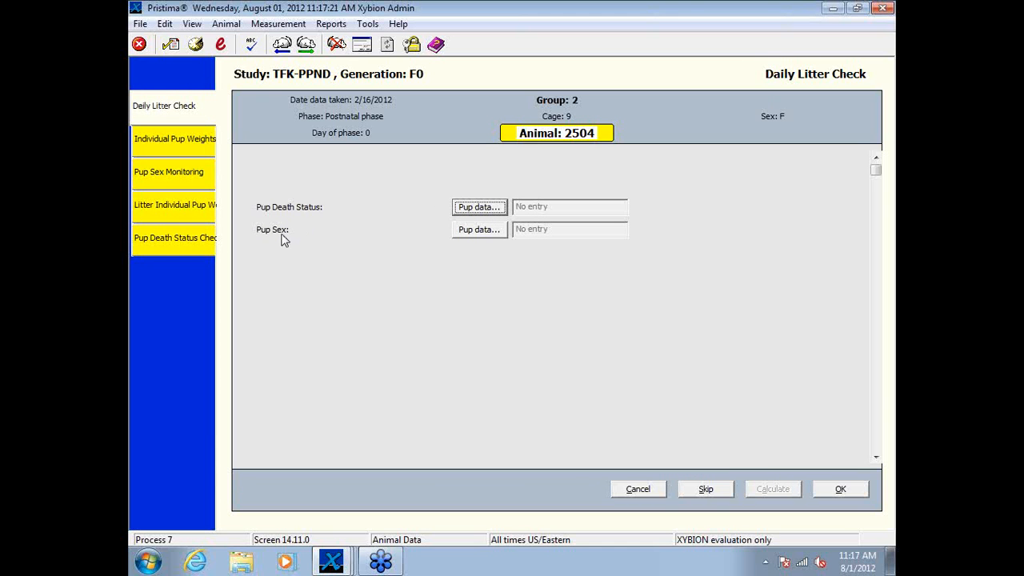
click(163, 177)
click(165, 239)
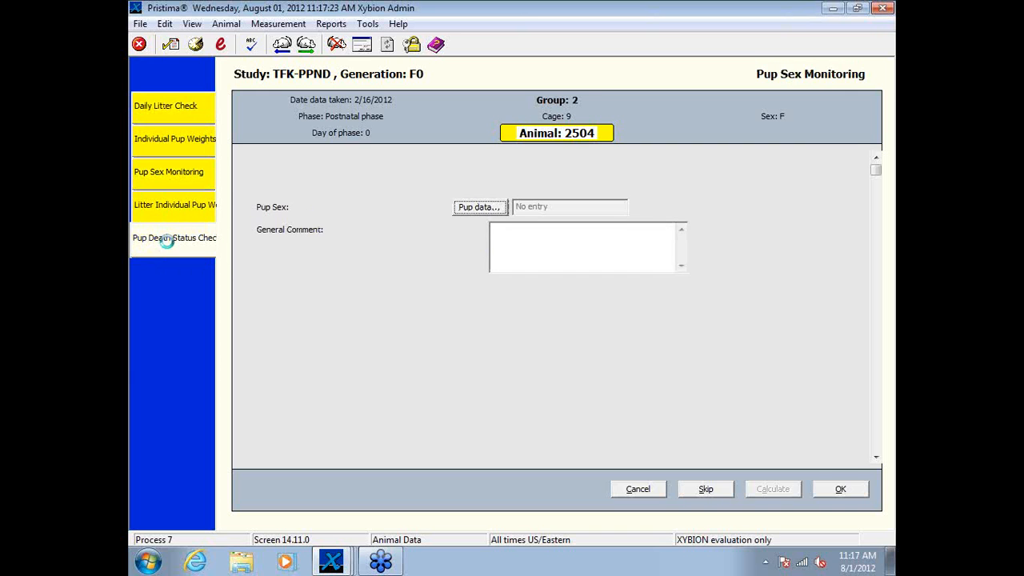
click(163, 174)
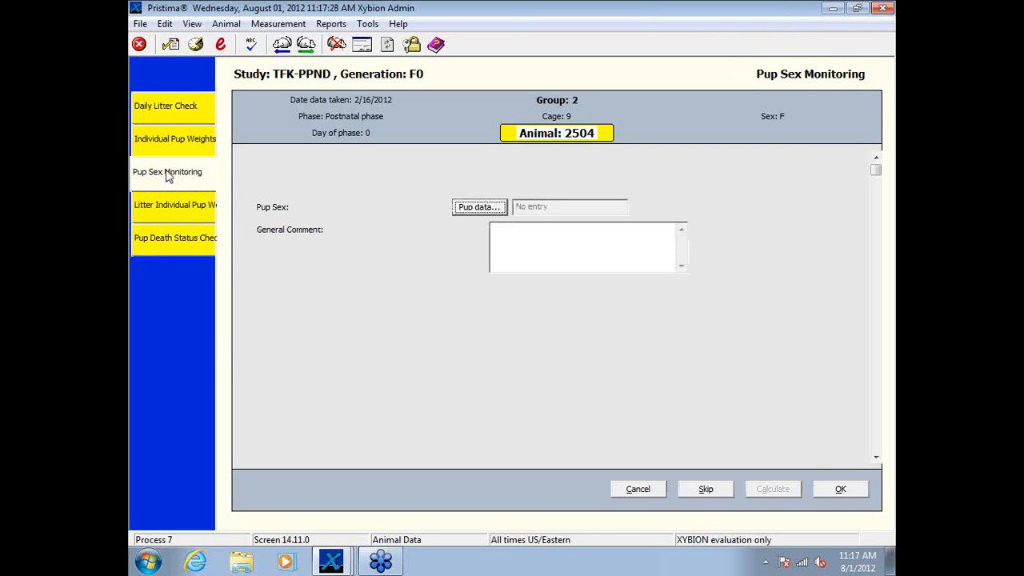
click(167, 107)
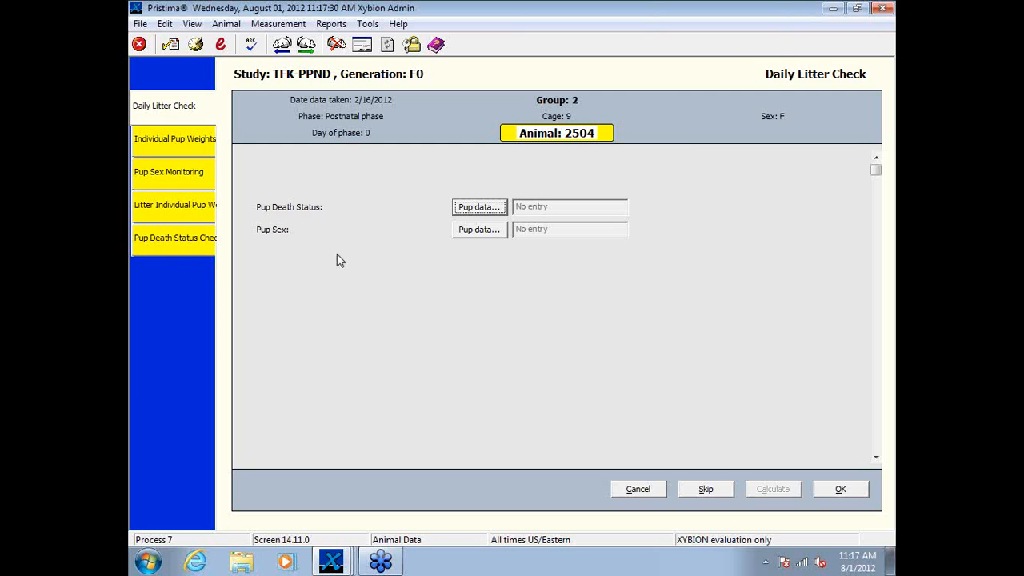
click(179, 159)
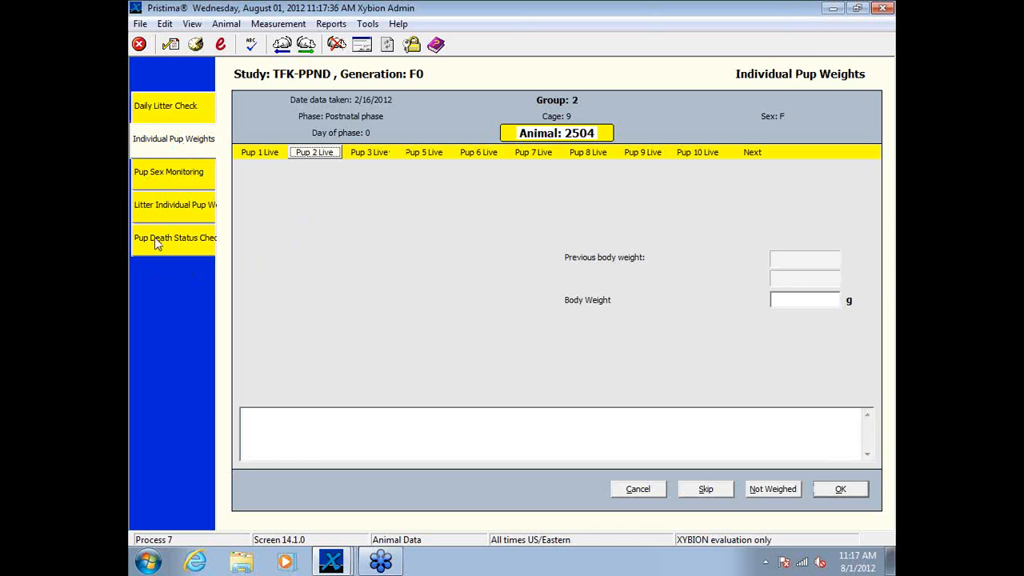
Step: In animal 2504's Daily Litter Check, set the death status of Pup 1 to Missing
click(179, 107)
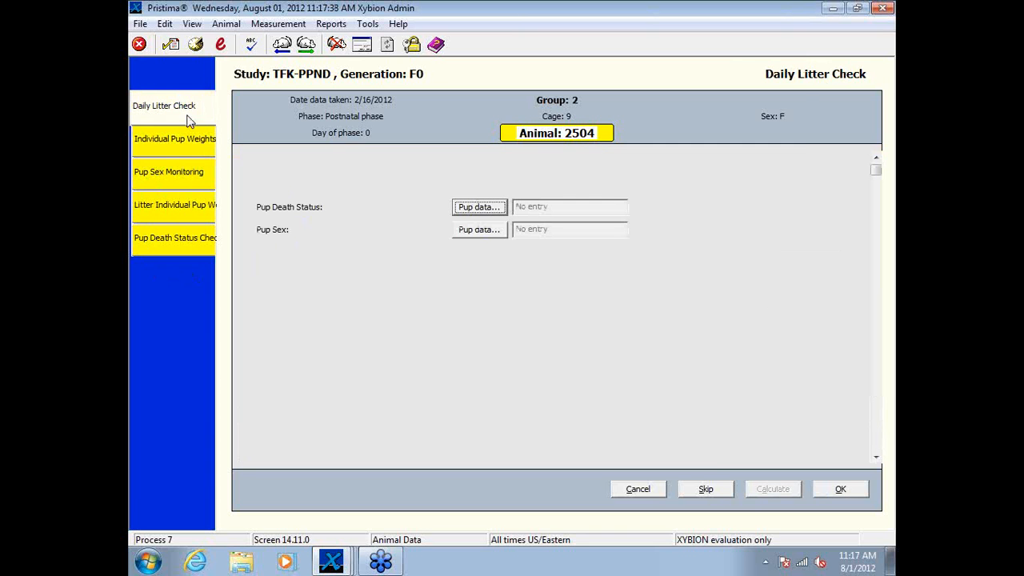
click(478, 208)
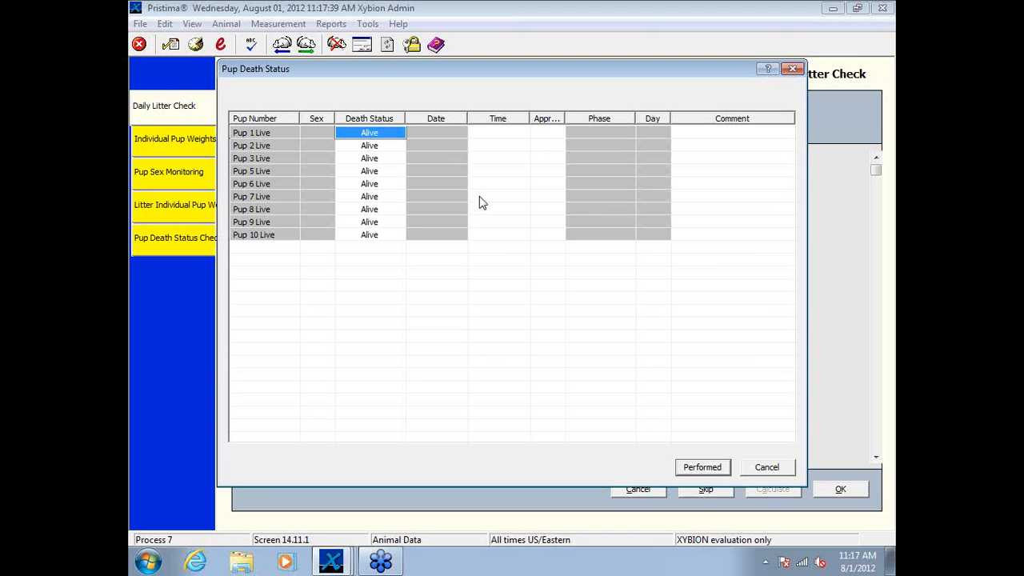
click(387, 134)
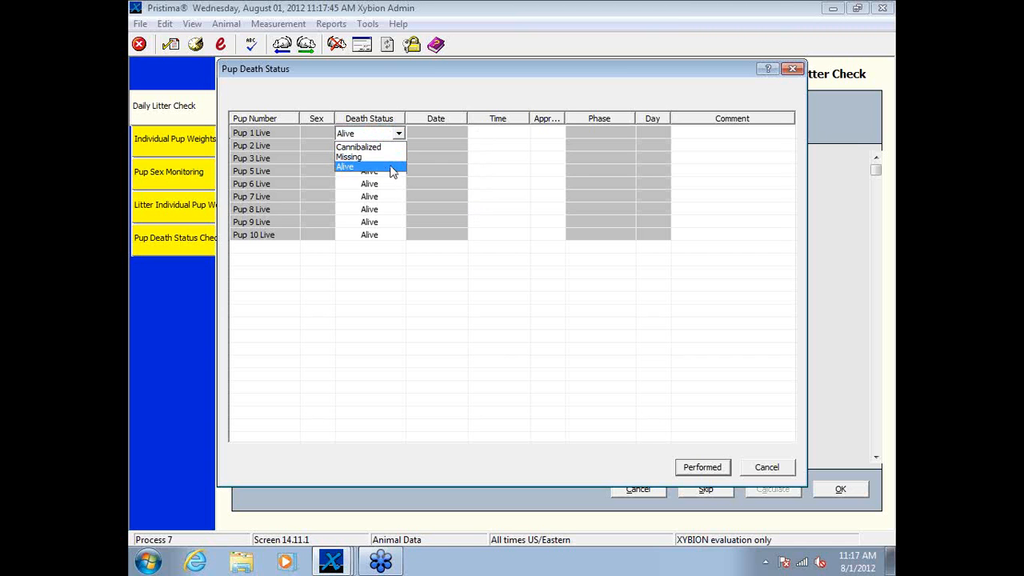
click(391, 167)
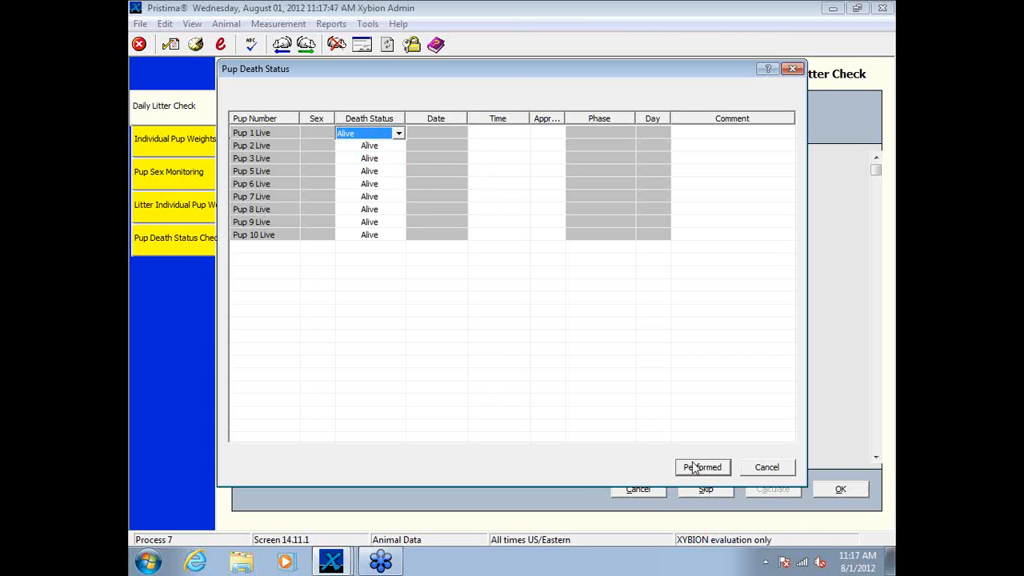
click(398, 134)
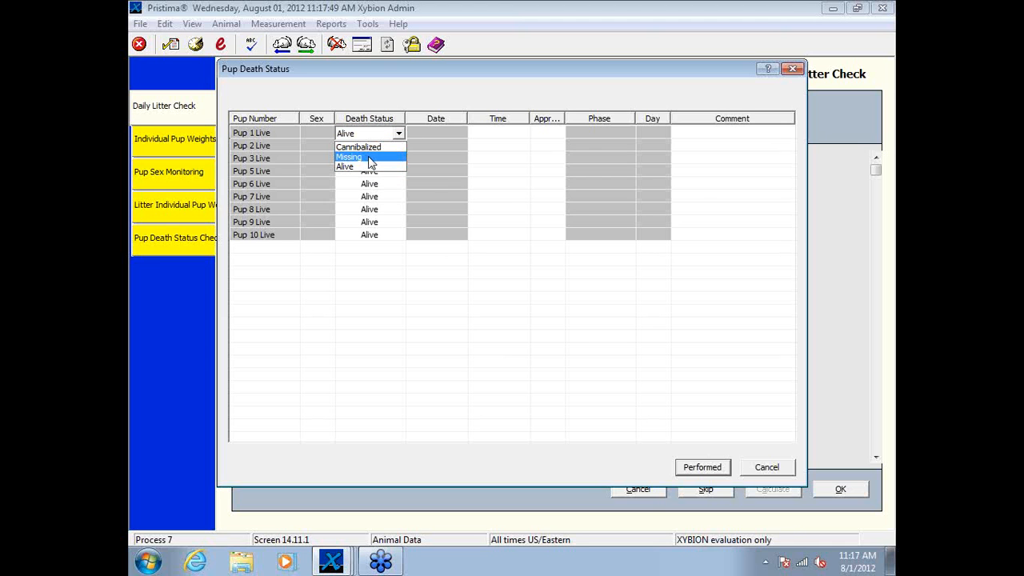
click(372, 158)
Step: Set Pup 1's death time to 7:26:00 AM, flag it as approximate, and record the death status as performed without a comment
key(Tab)
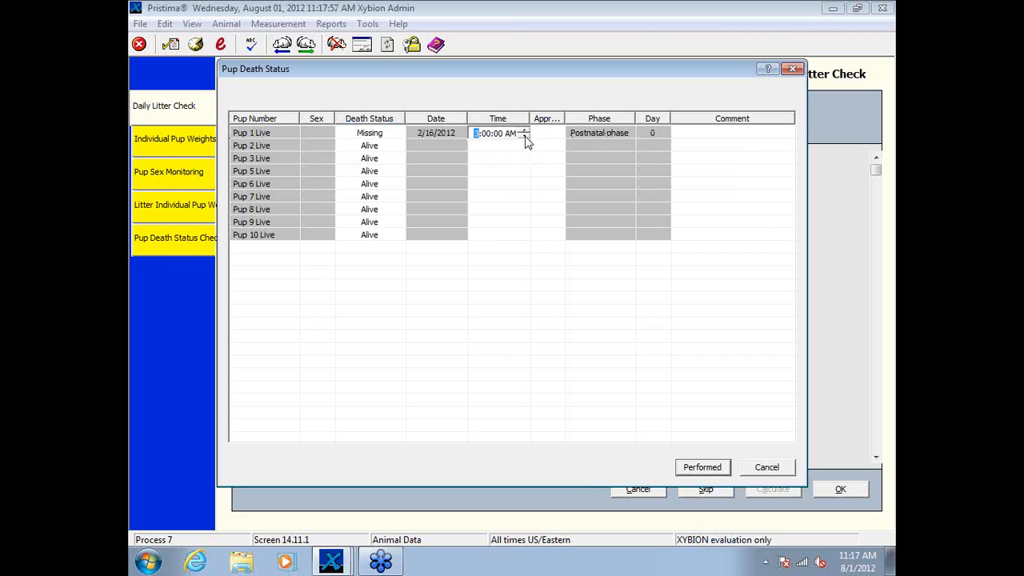
click(526, 135)
click(525, 135)
click(524, 130)
click(525, 136)
click(488, 134)
text(26)
key(Tab)
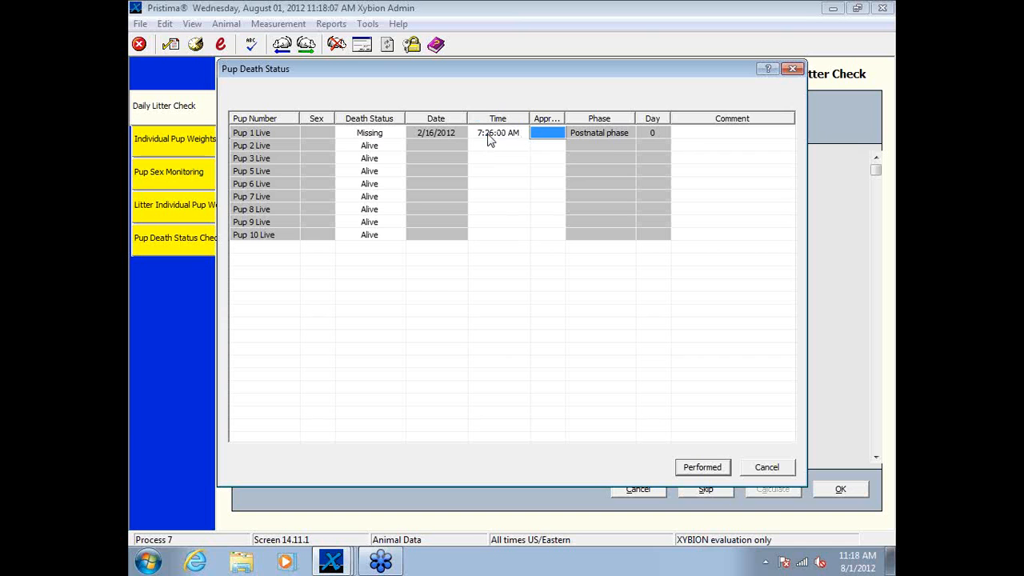
key(Return)
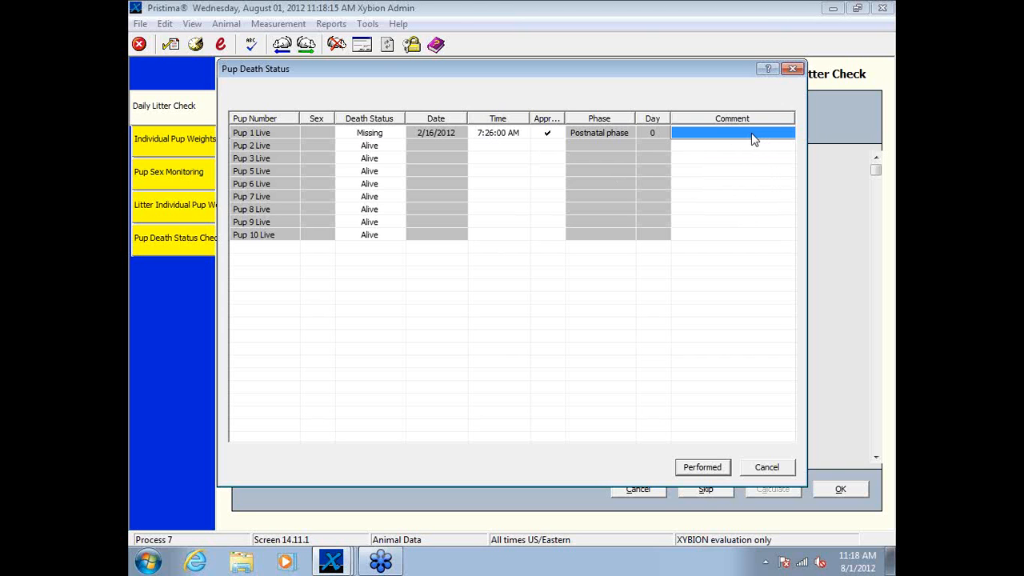
click(703, 470)
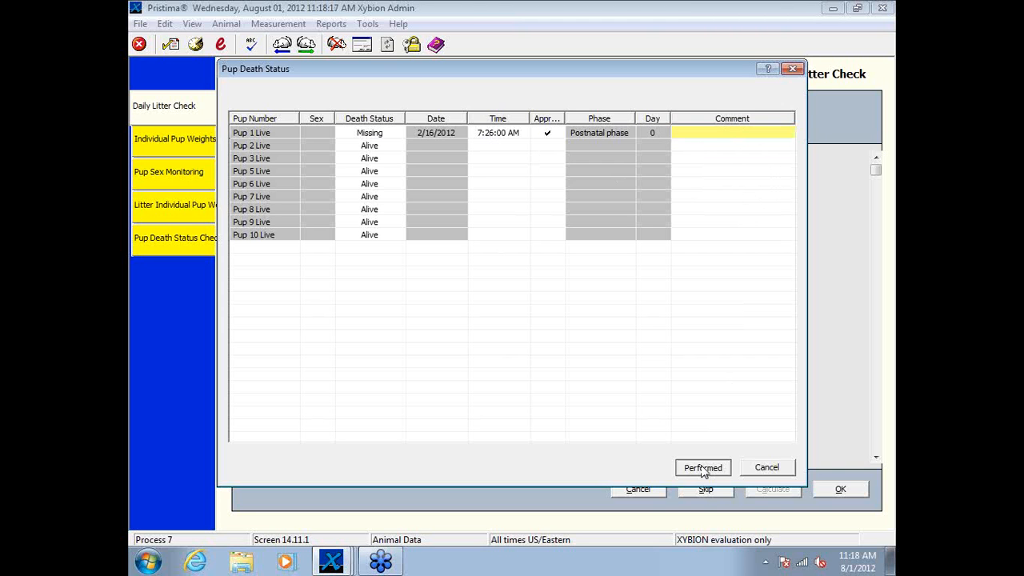
click(703, 471)
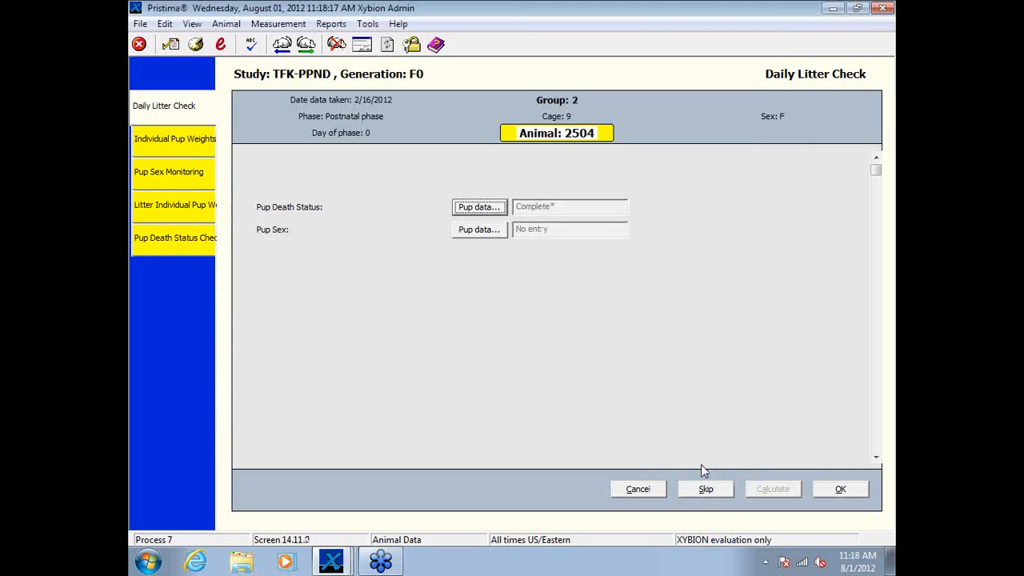
Step: In the Daily Litter Check's Pup Sex data, set live pups 2, 3, 5 and 6 to Male
click(478, 232)
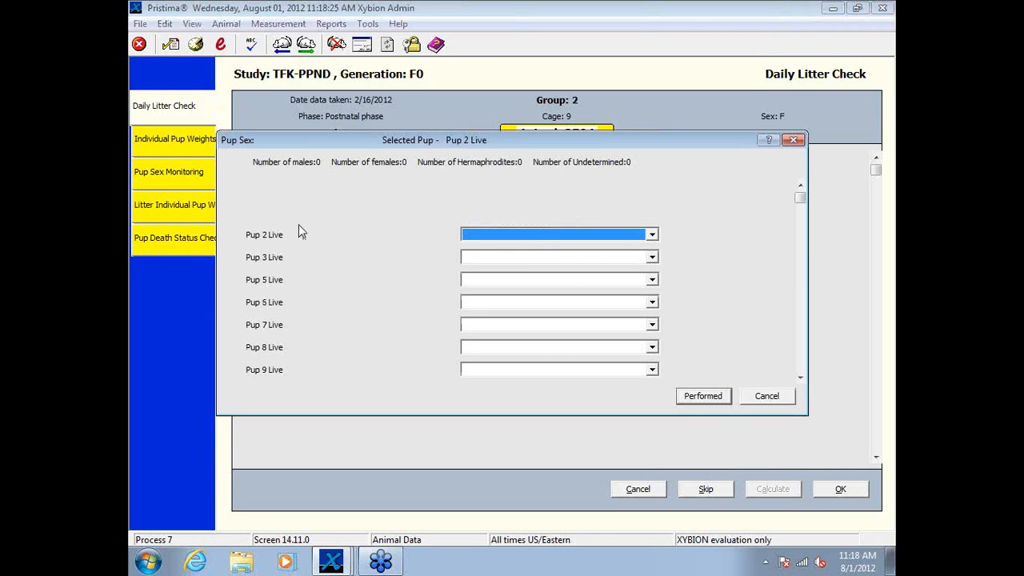
click(652, 235)
click(600, 249)
click(652, 257)
click(600, 269)
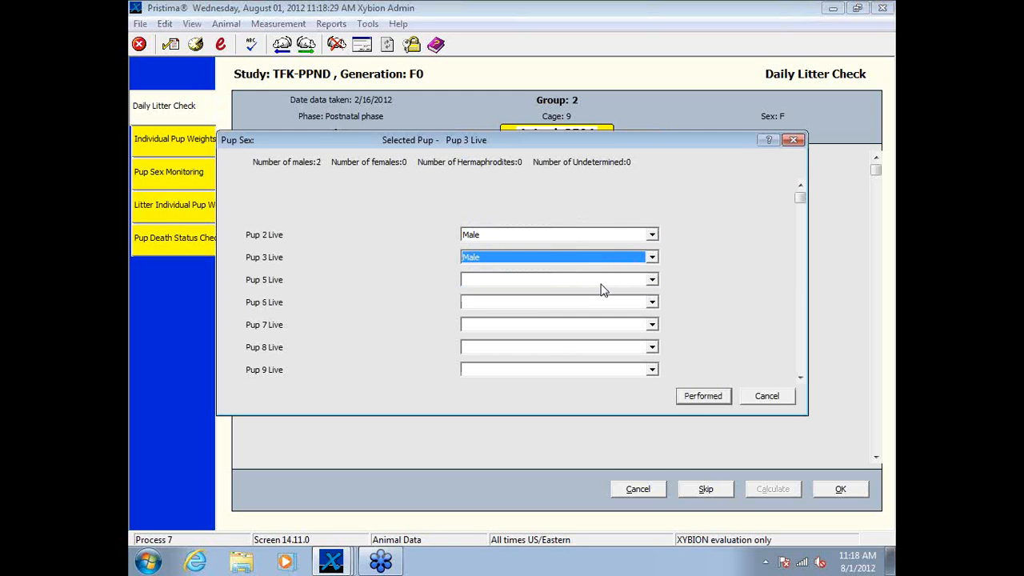
click(603, 279)
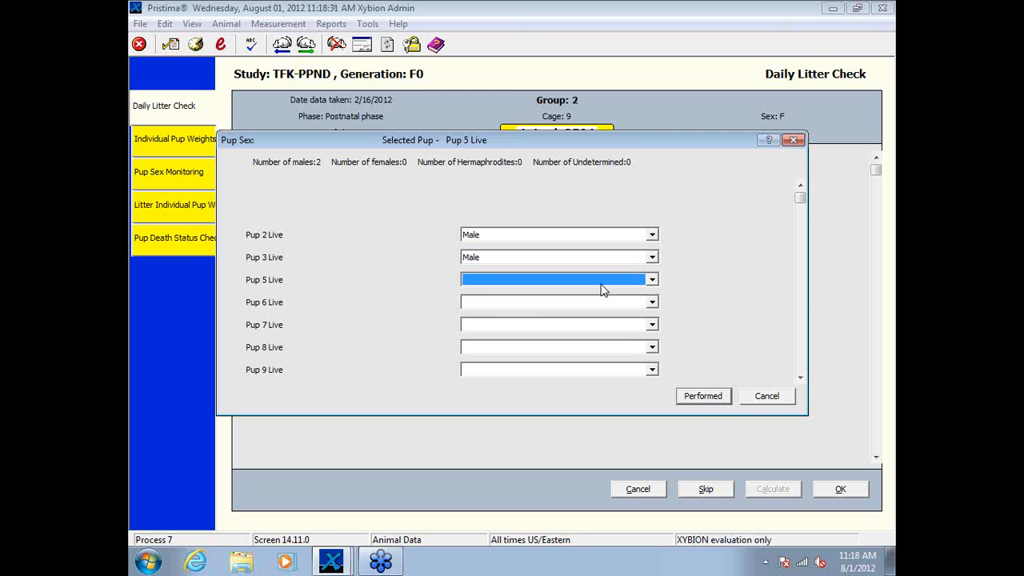
key(f)
key(m)
key(Tab)
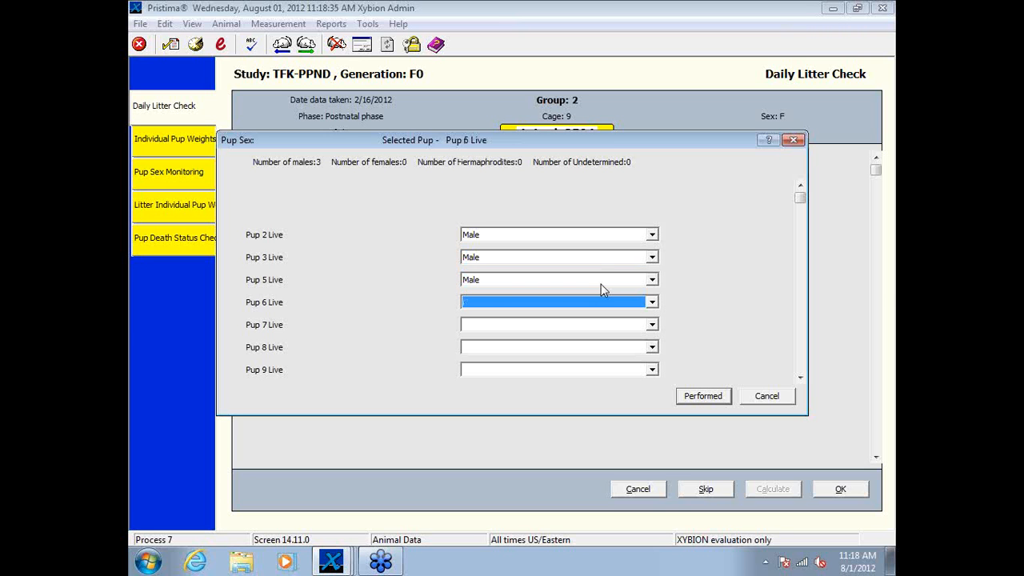
key(u)
key(m)
key(Tab)
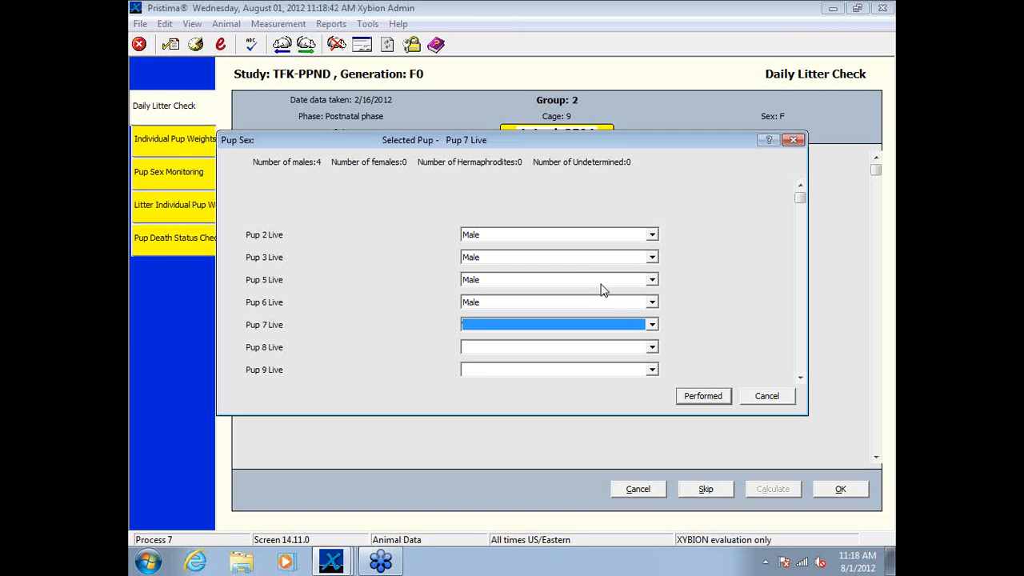
Step: Set the sex of live pups 7, 8, 9 and 10 to Female and record the pup sexing as performed
key(f)
key(Tab)
key(f)
key(Tab)
key(f)
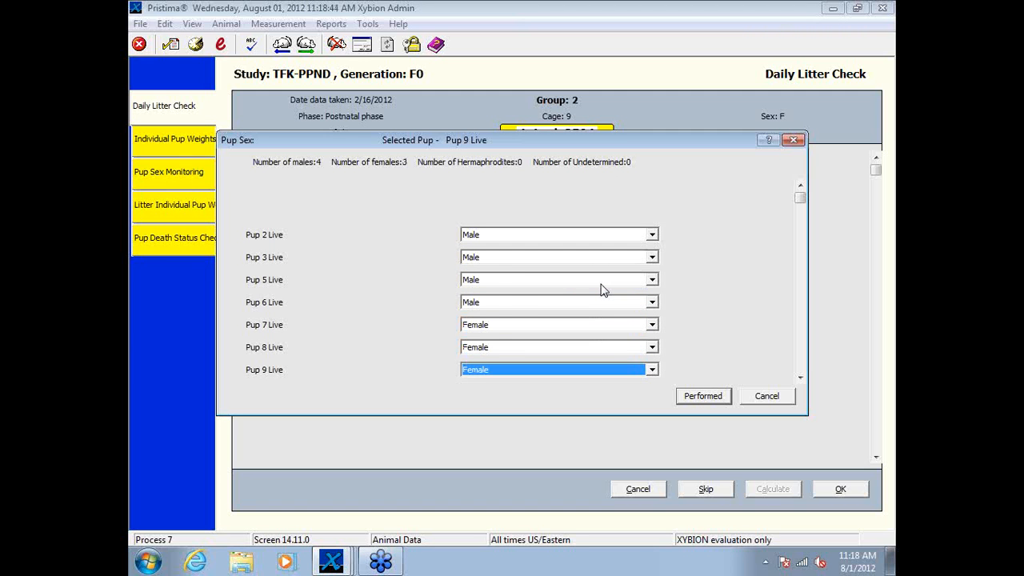
key(Tab)
key(f)
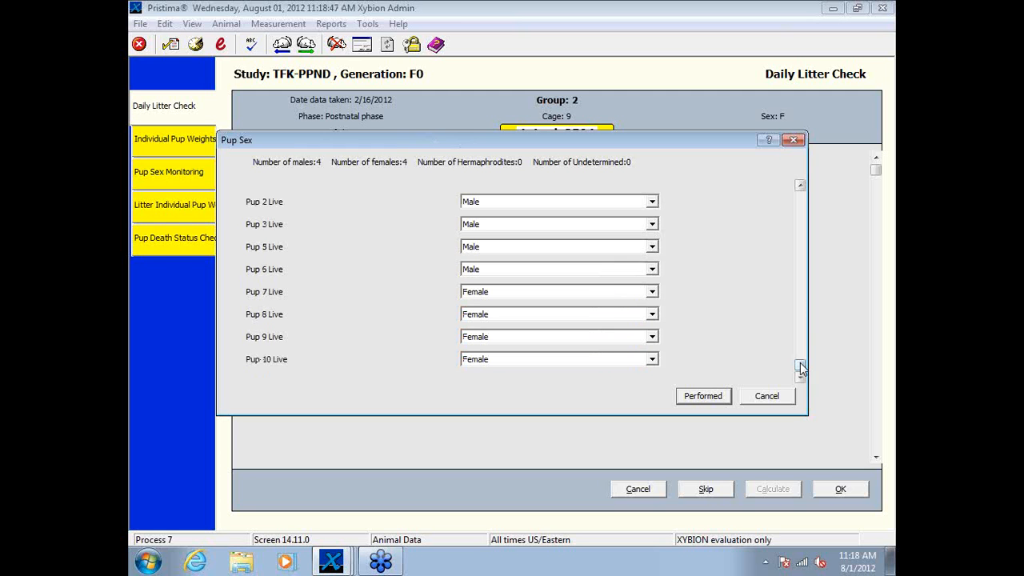
click(693, 398)
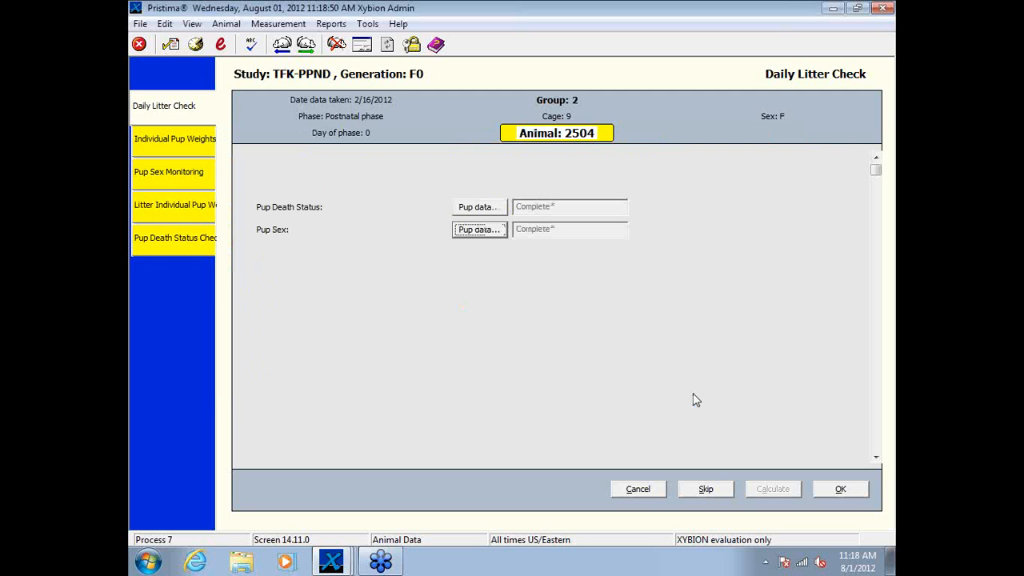
Step: In animal 2504's Individual Pup Weights, record a body weight of 4.38 g for live male Pup 2
click(193, 142)
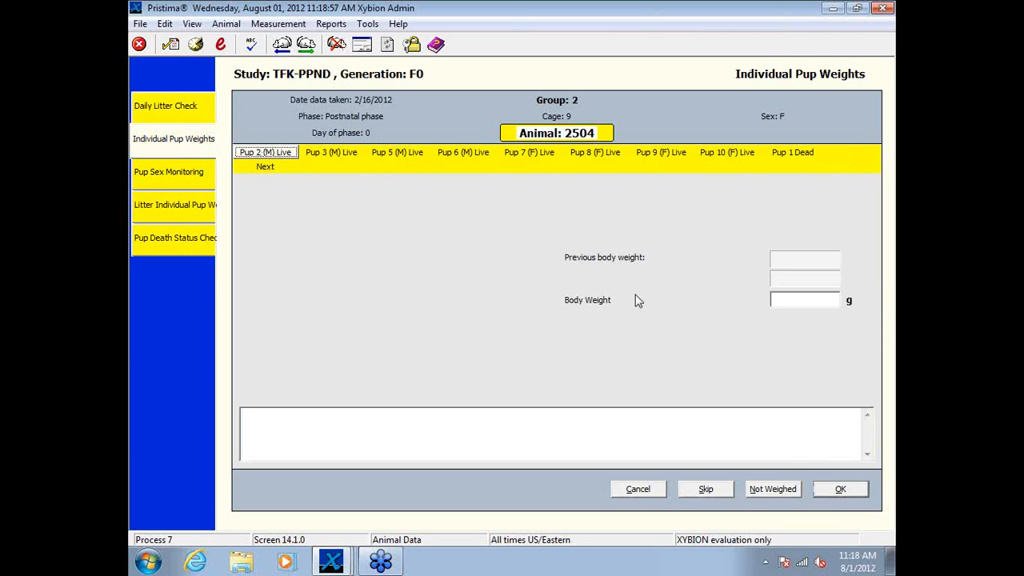
click(816, 302)
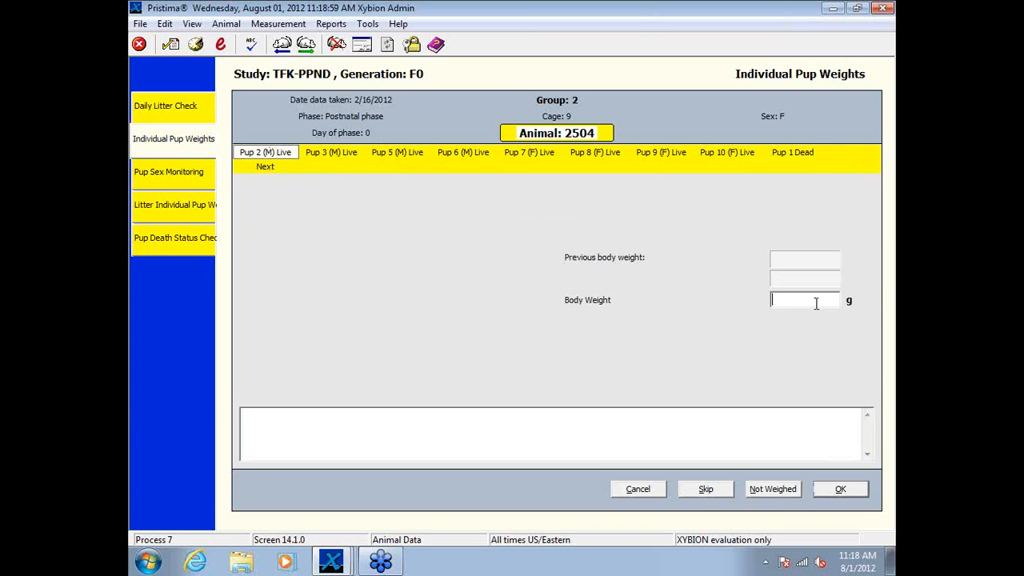
text(4.38)
key(Return)
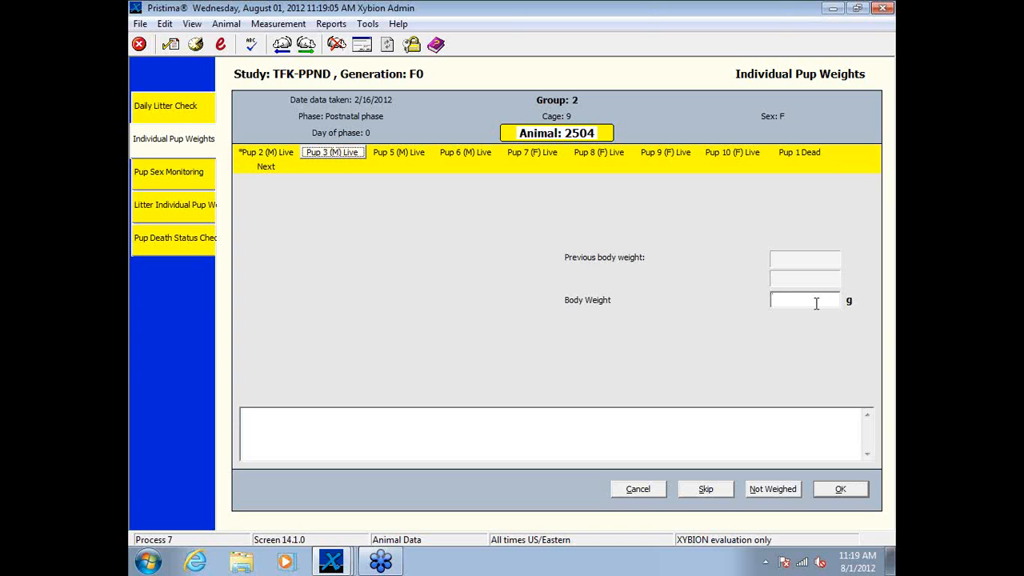
Step: Record a body weight of 3.9 g for animal 2504's live male Pup 3
click(816, 303)
text(3)
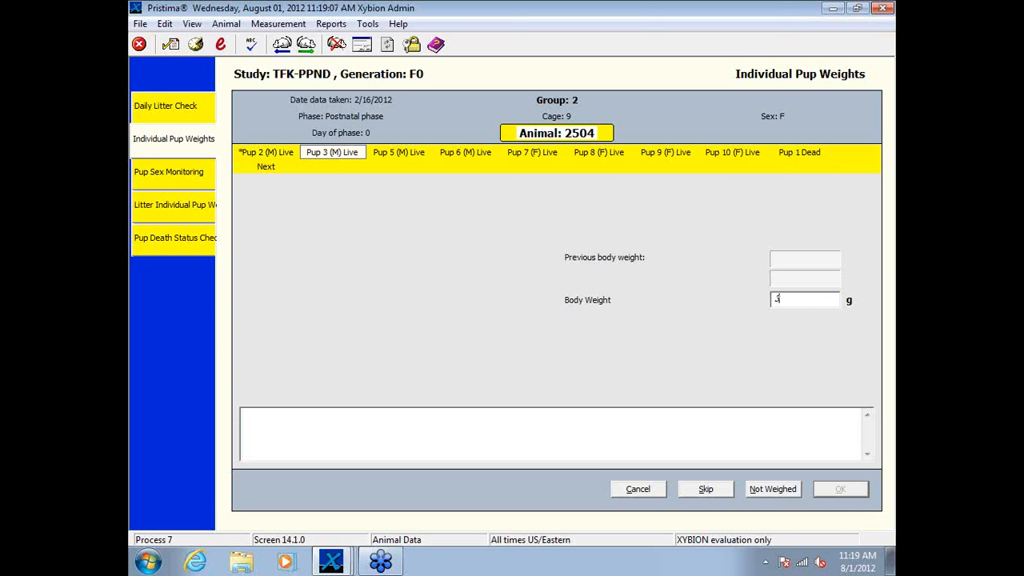
text(89)
key(Return)
click(804, 301)
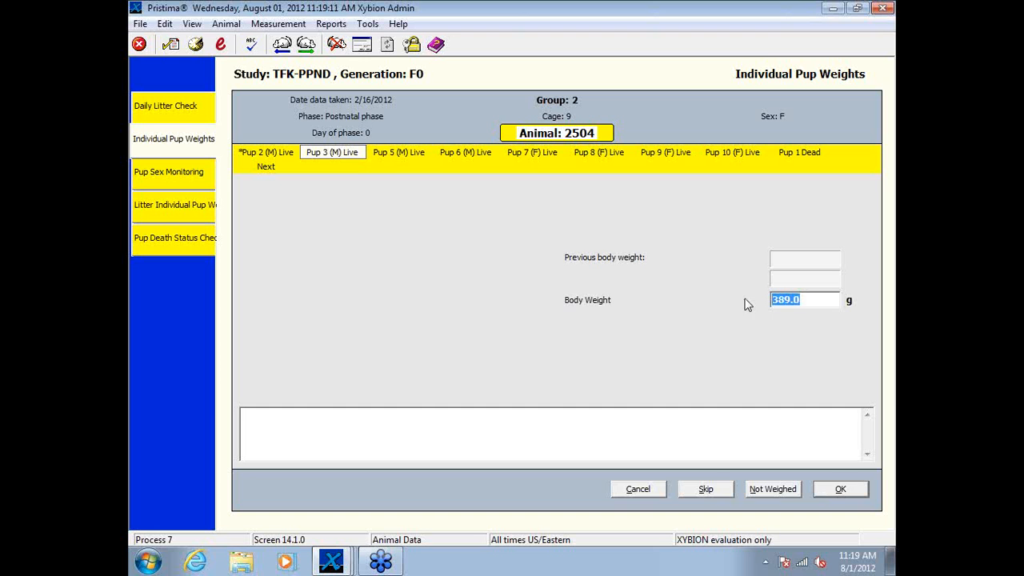
text(3.9)
key(Return)
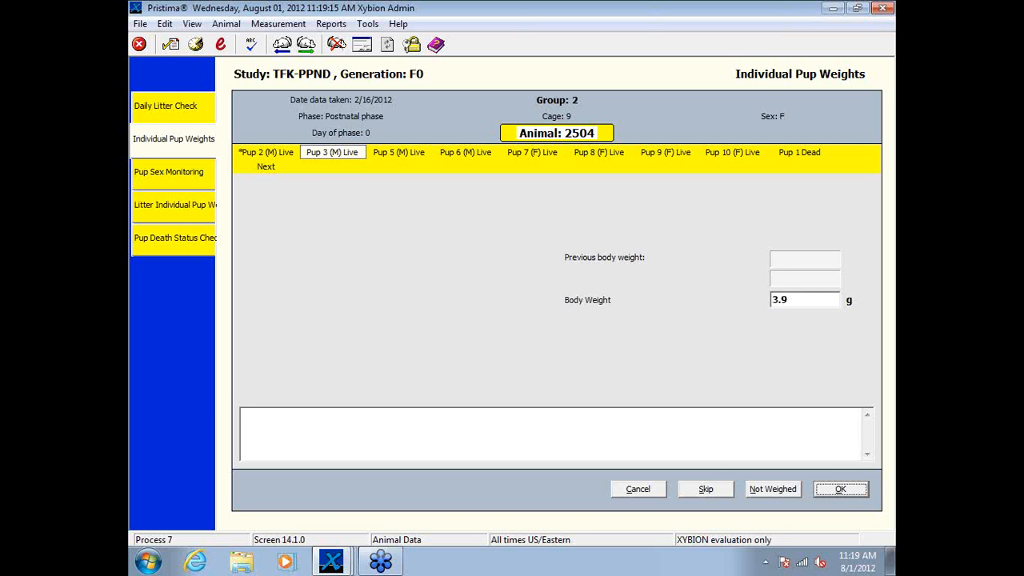
key(Return)
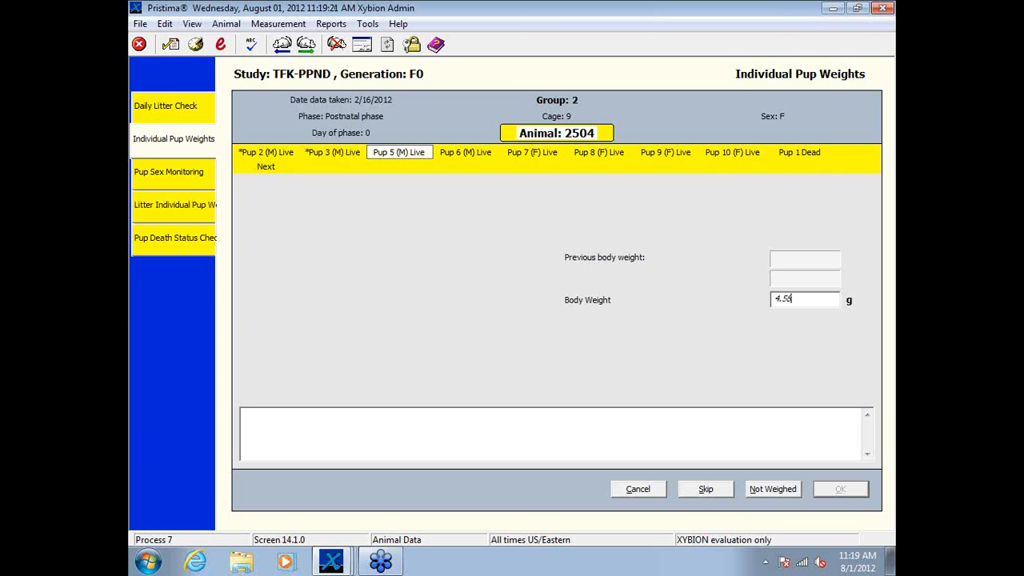
Step: Record body weights of 4.58 g for Pup 5, 4 g for Pup 6 and 5 g for Pup 7
text(4.58)
key(Return)
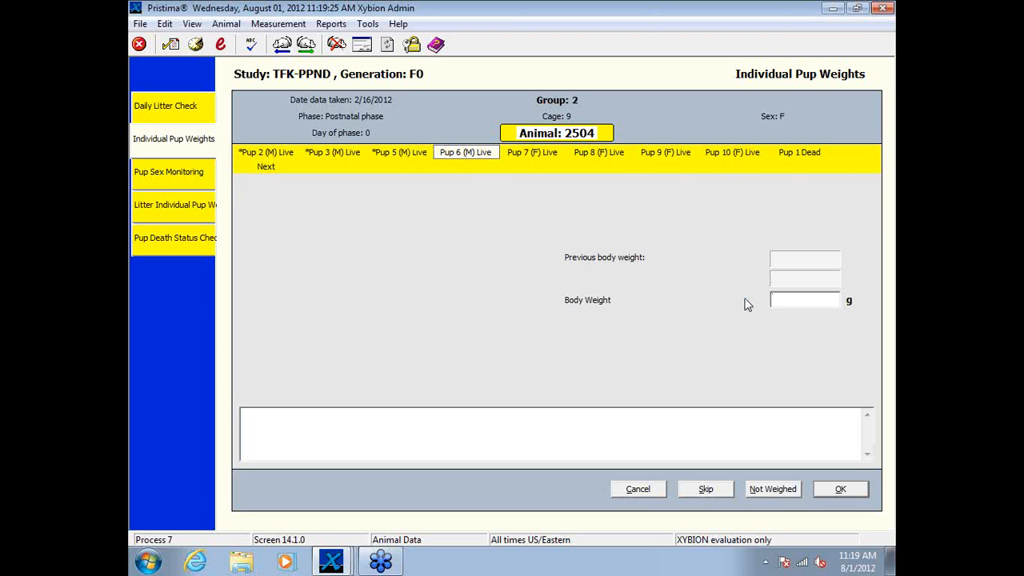
text(4.56)
key(Return)
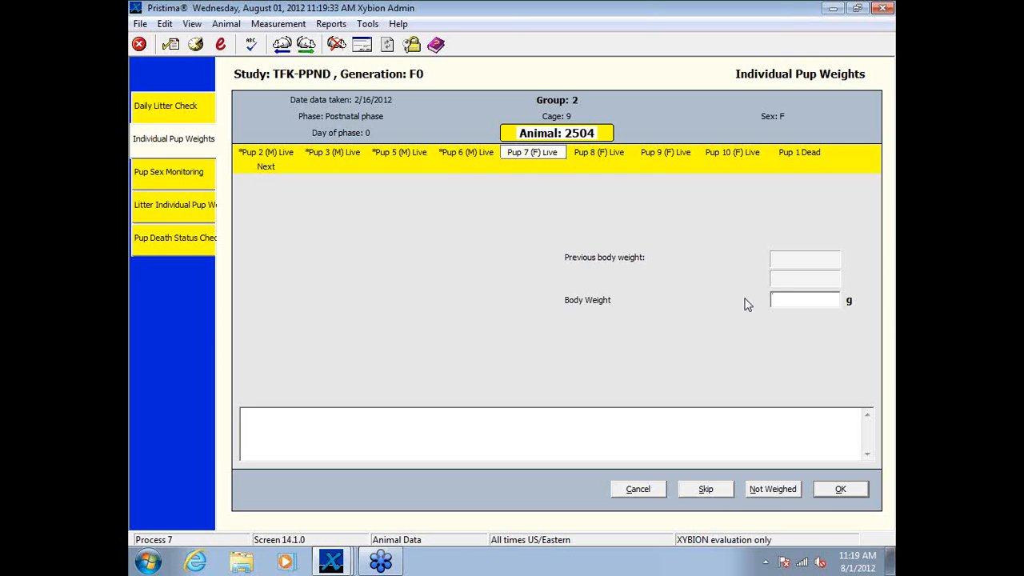
text(5.23)
key(Return)
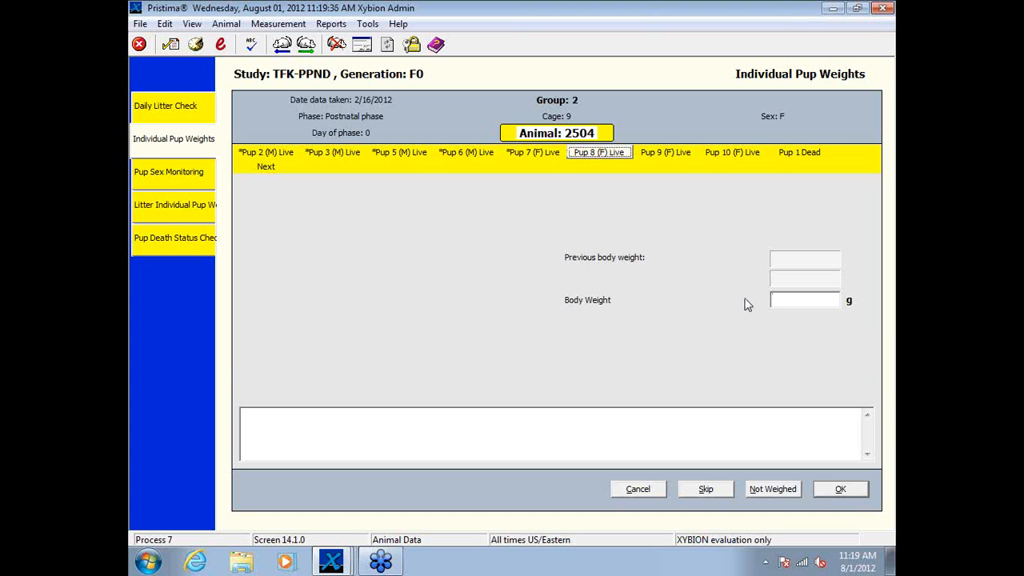
Step: Record body weights of 3.3, 2.3 and 3.8 g for female Pups 8, 9 and 10, and 3.25 g for dead Pup 1
text(3.3)
key(Return)
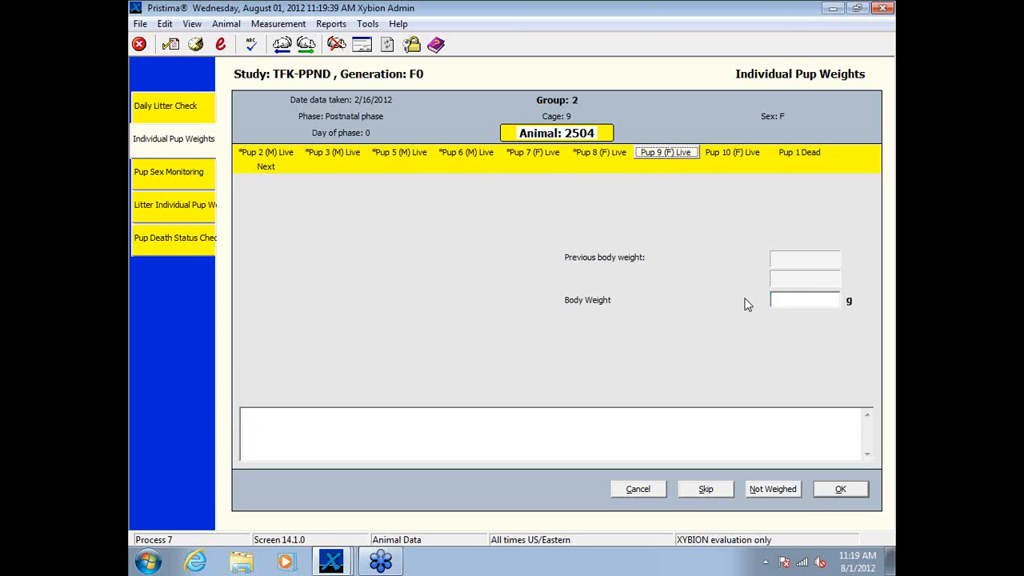
text(2.3)
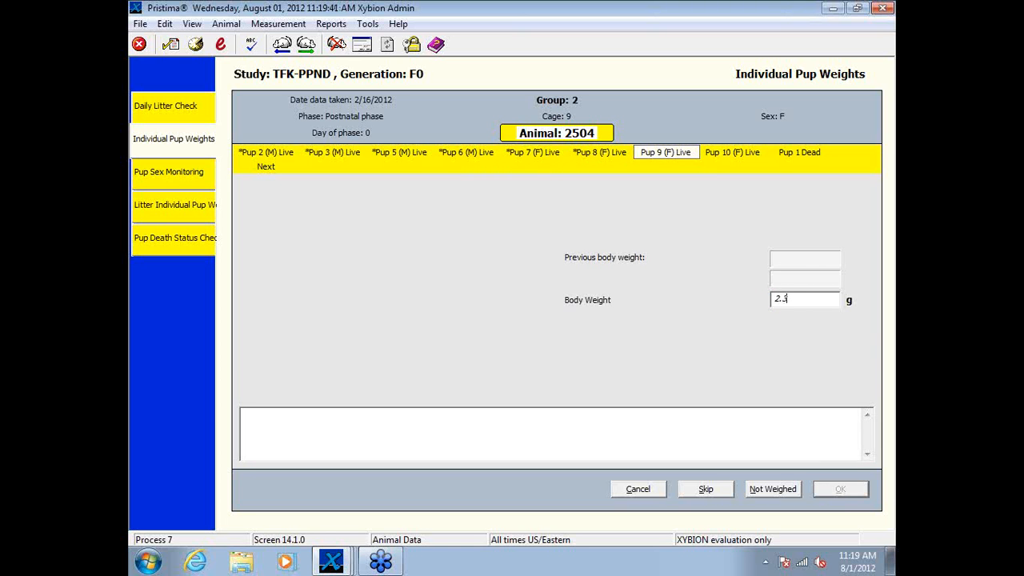
key(Return)
text(3)
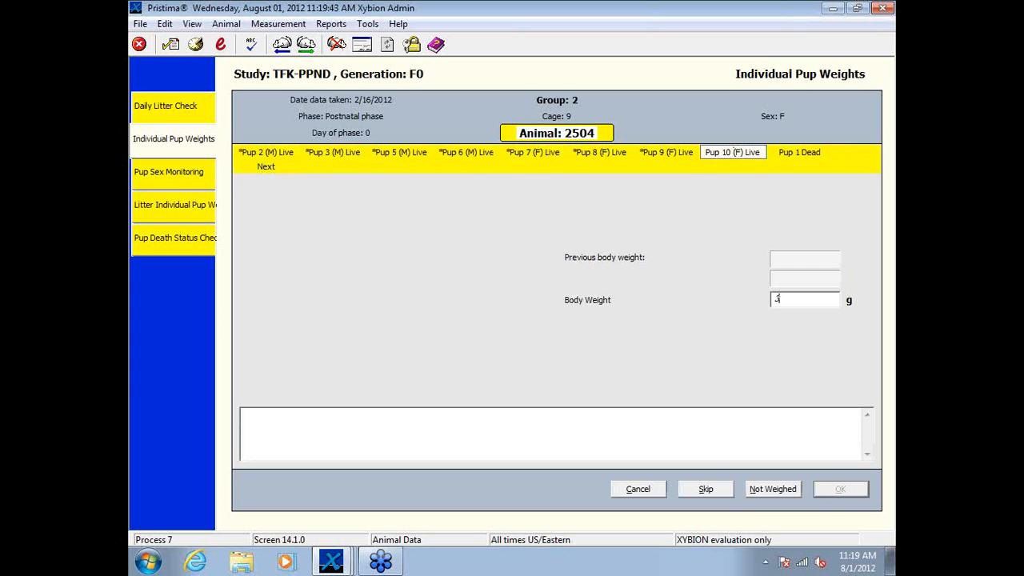
text(.8)
key(Return)
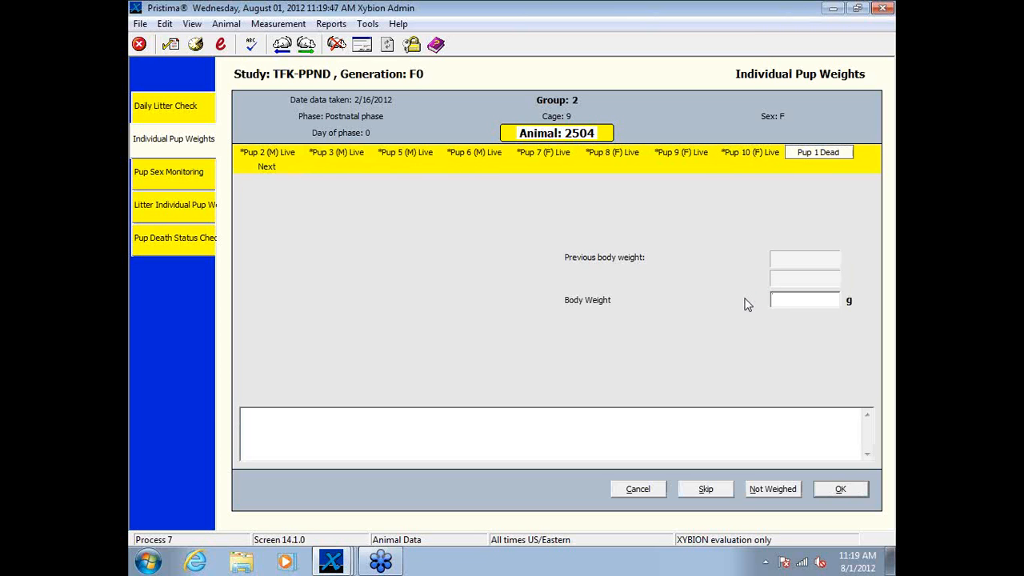
text(3.25)
key(Return)
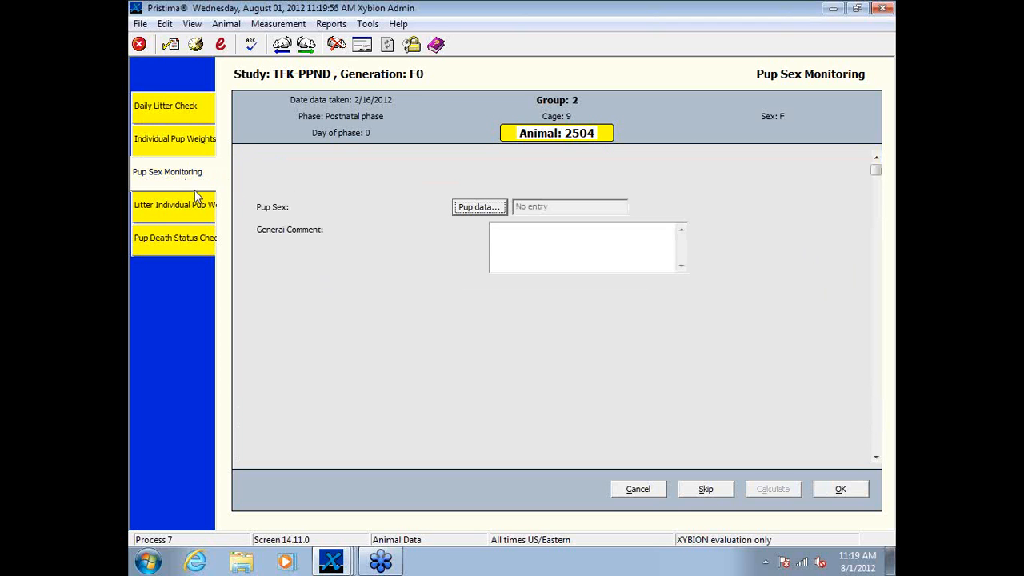
Step: Review the pup sexes in animal 2504's Pup Sex Monitoring and close them without recording an entry
click(467, 207)
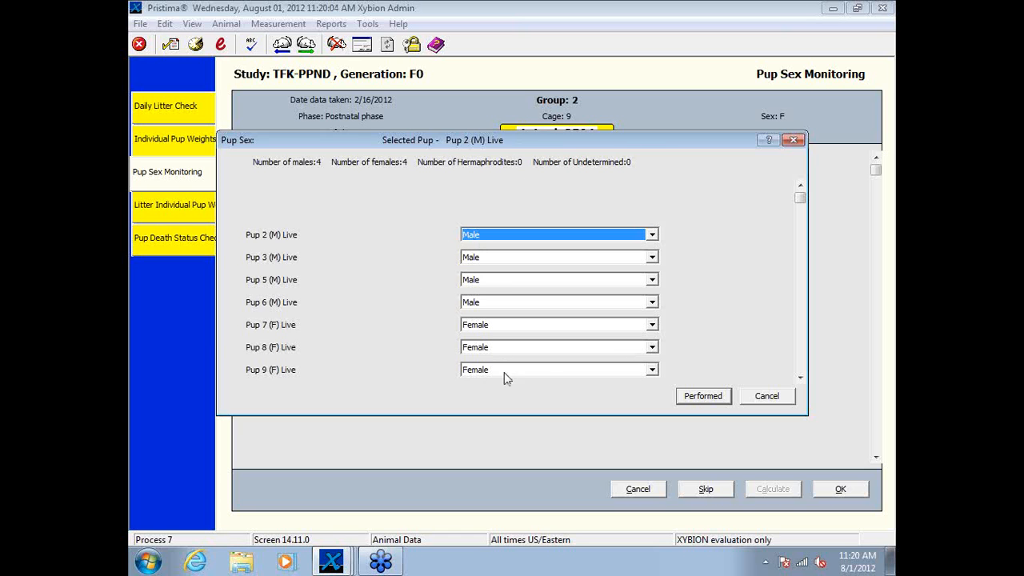
click(767, 397)
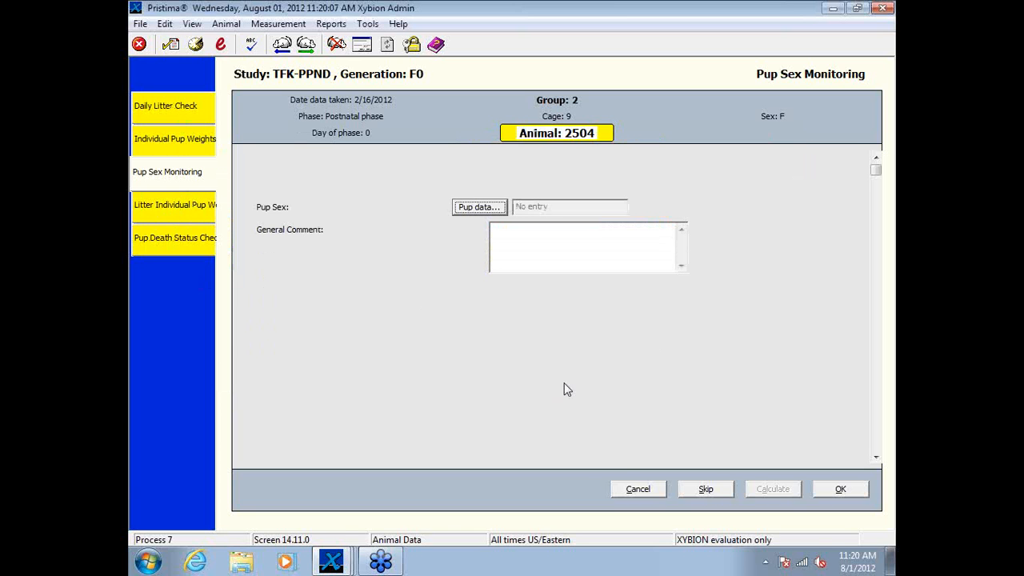
click(837, 490)
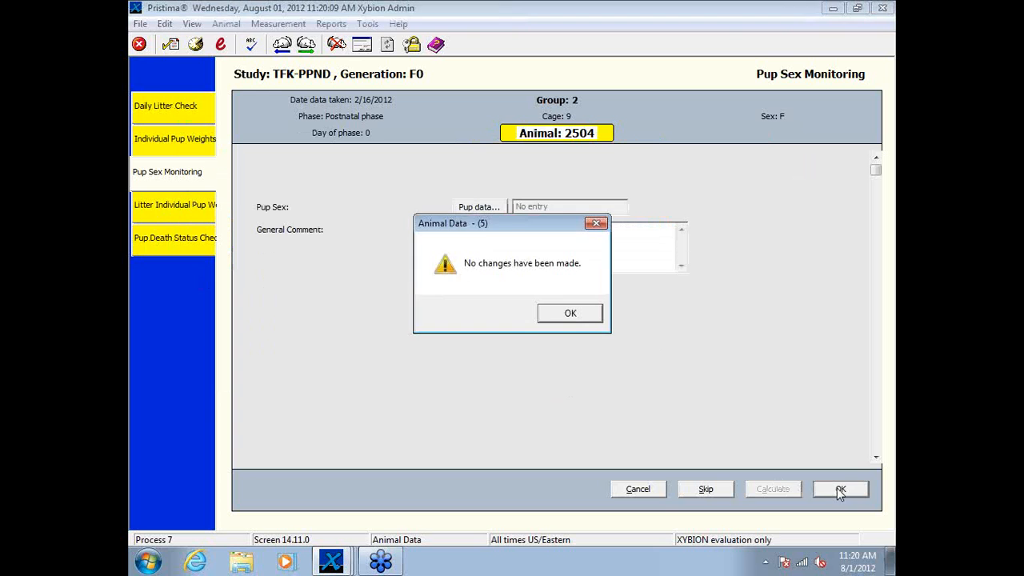
click(581, 318)
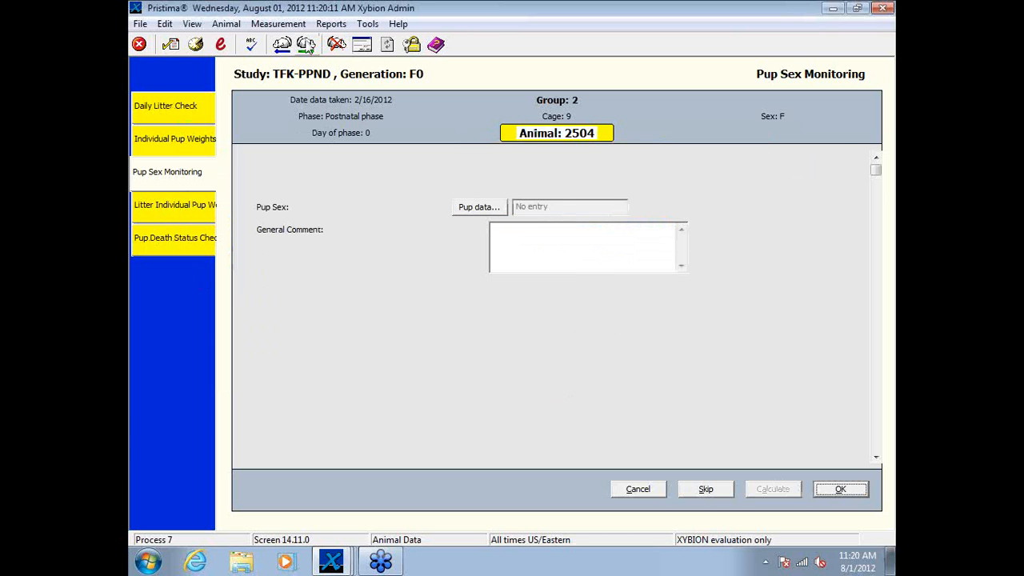
Step: Advance to animal 2505 and end the data collection session without signing the unsigned data
click(306, 45)
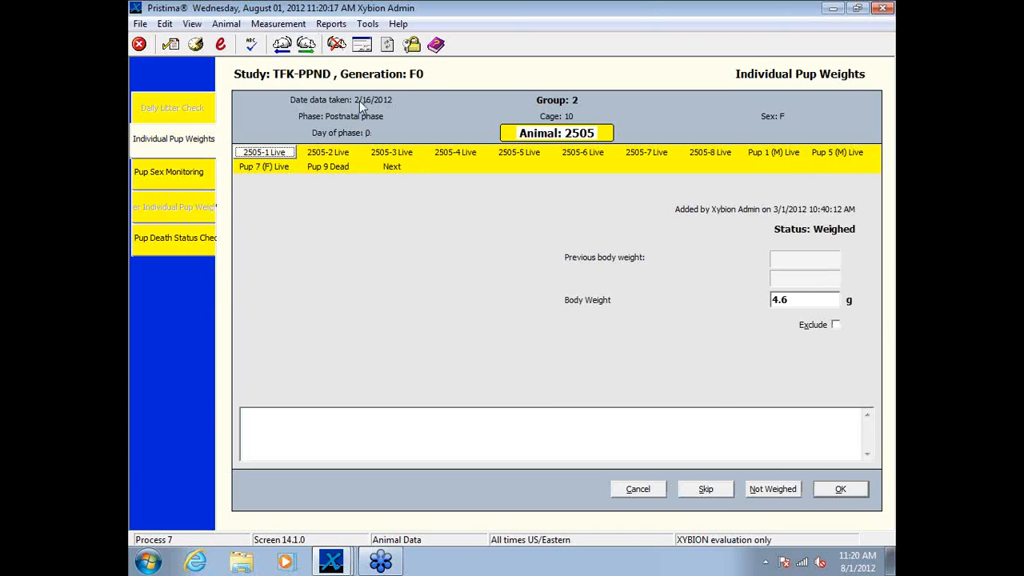
click(848, 489)
click(573, 313)
click(647, 490)
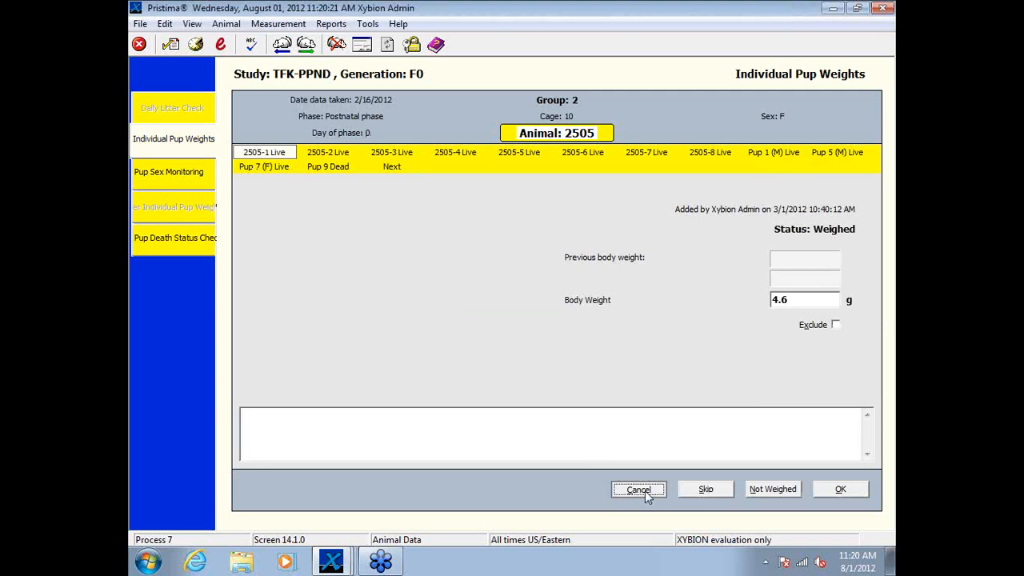
click(524, 304)
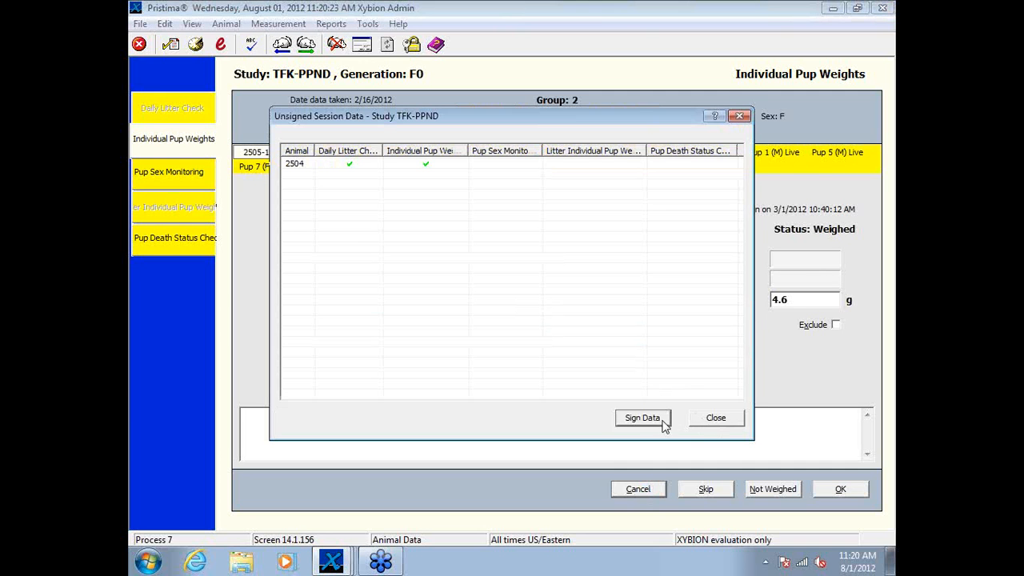
click(716, 418)
click(553, 315)
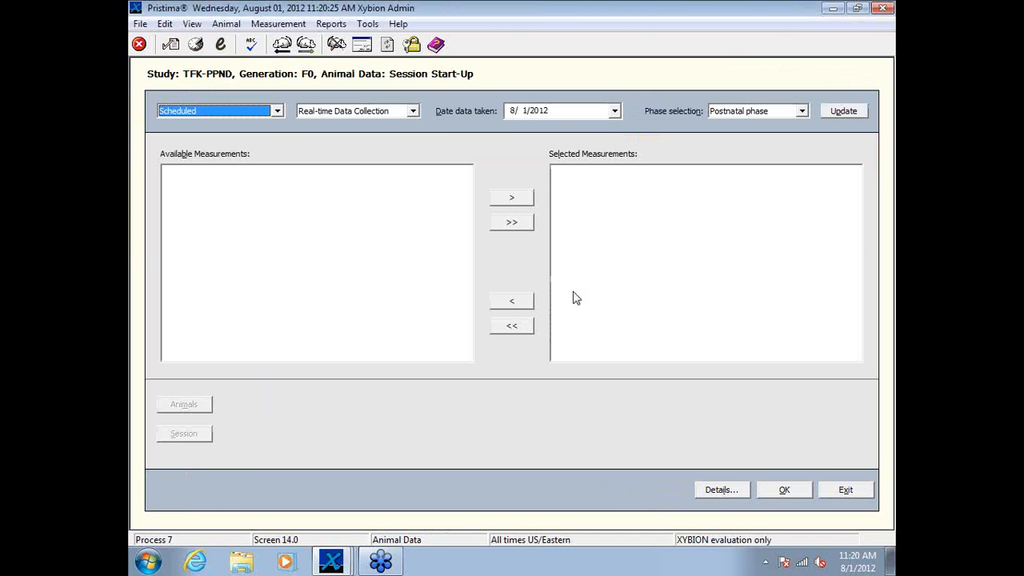
Step: Set the new session's data date to 2/17/2012 and load the available postnatal phase measurements
click(614, 111)
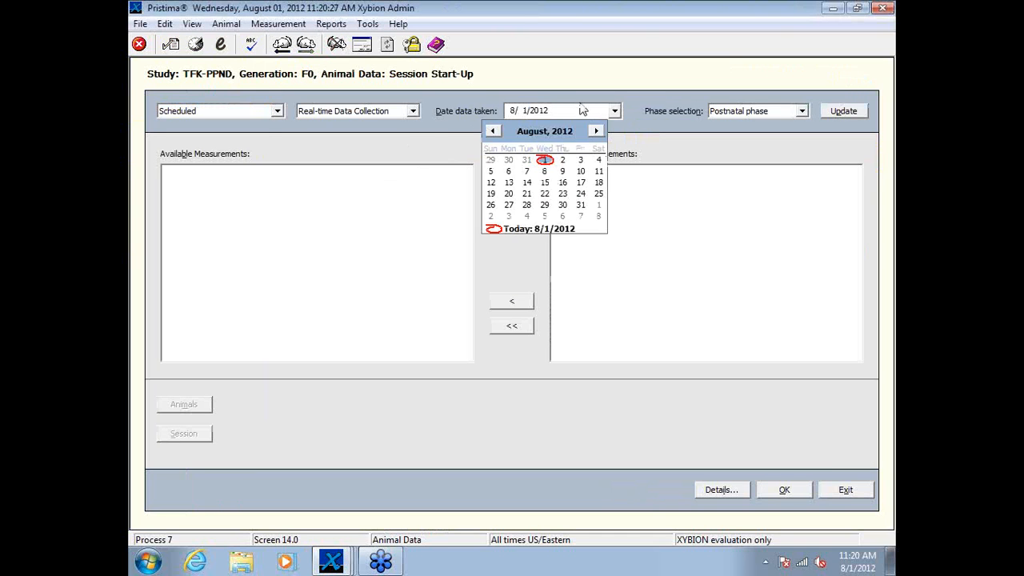
click(495, 132)
click(494, 132)
click(495, 132)
click(494, 132)
click(495, 132)
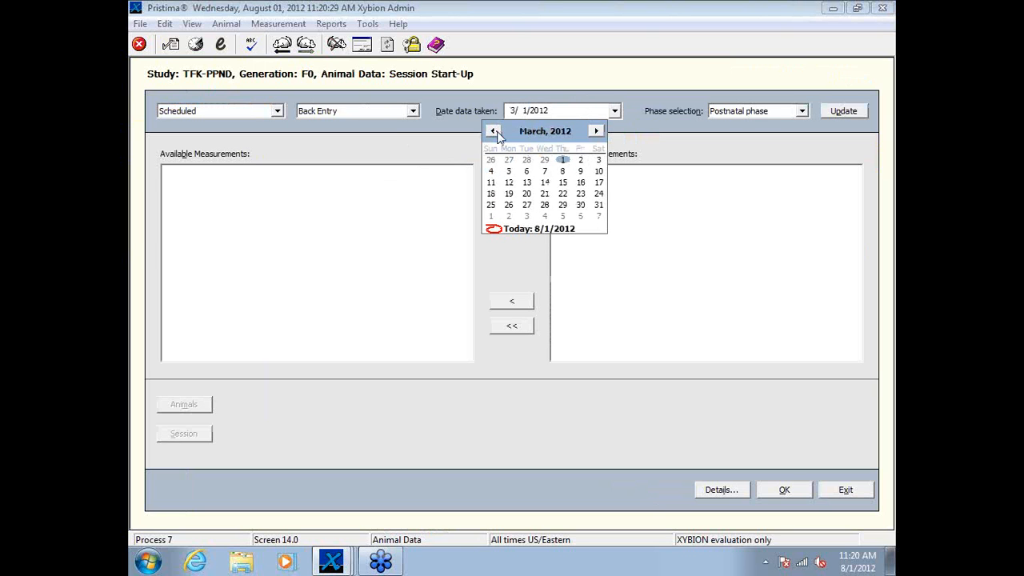
click(494, 132)
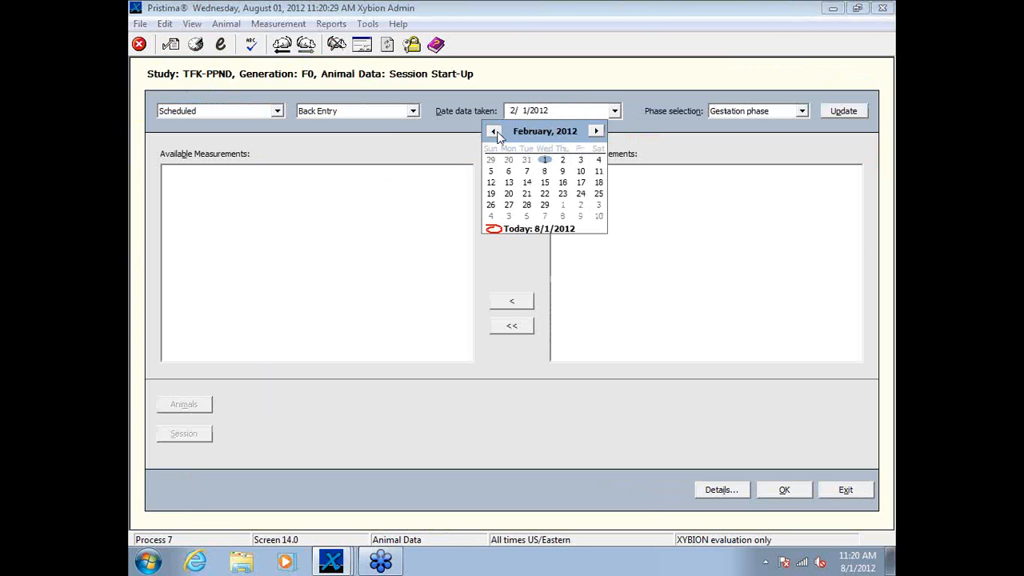
click(581, 182)
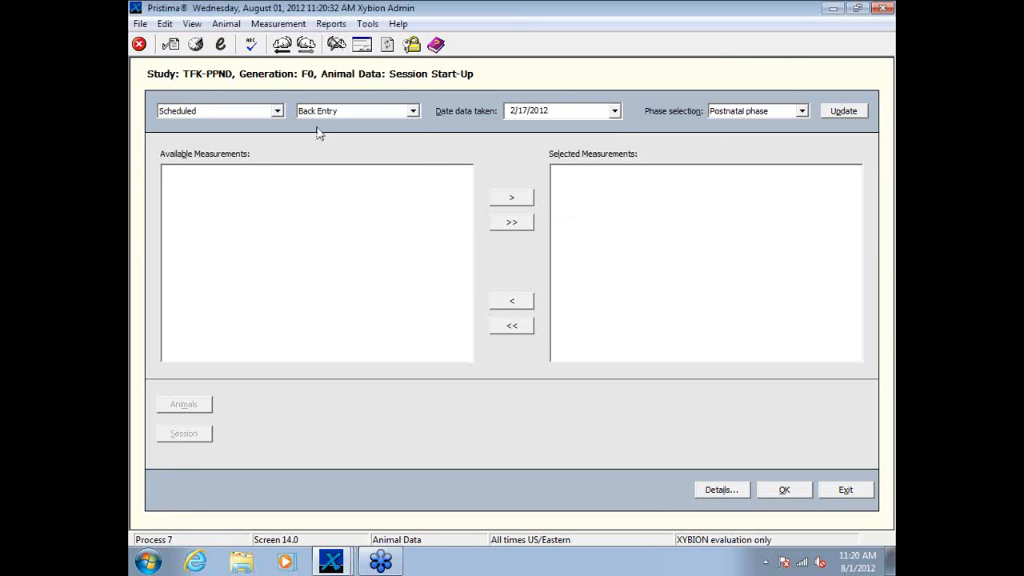
click(850, 114)
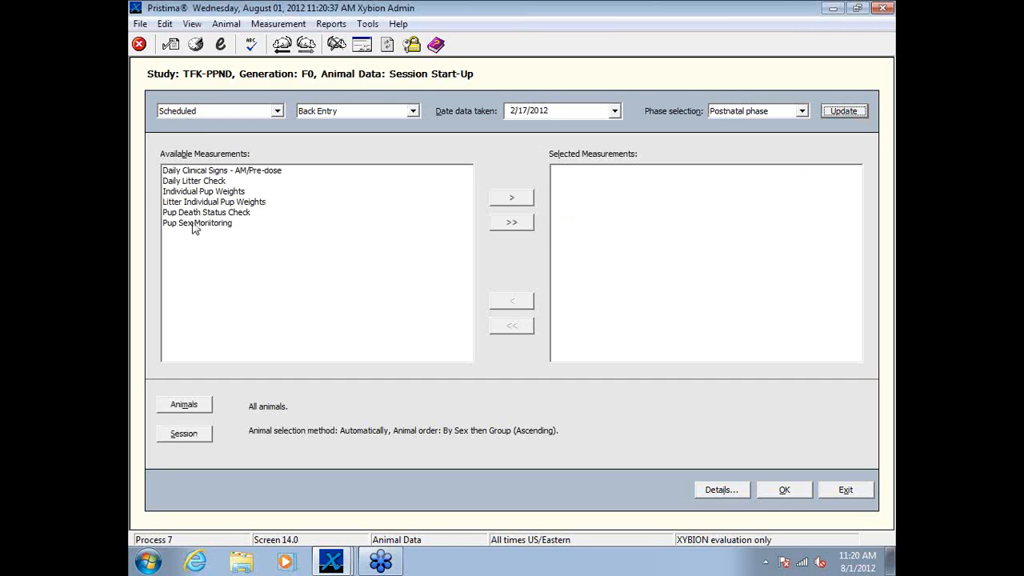
Step: Add Daily Litter Check and Individual Pup Weights to the session's selected measurements
click(196, 181)
click(508, 199)
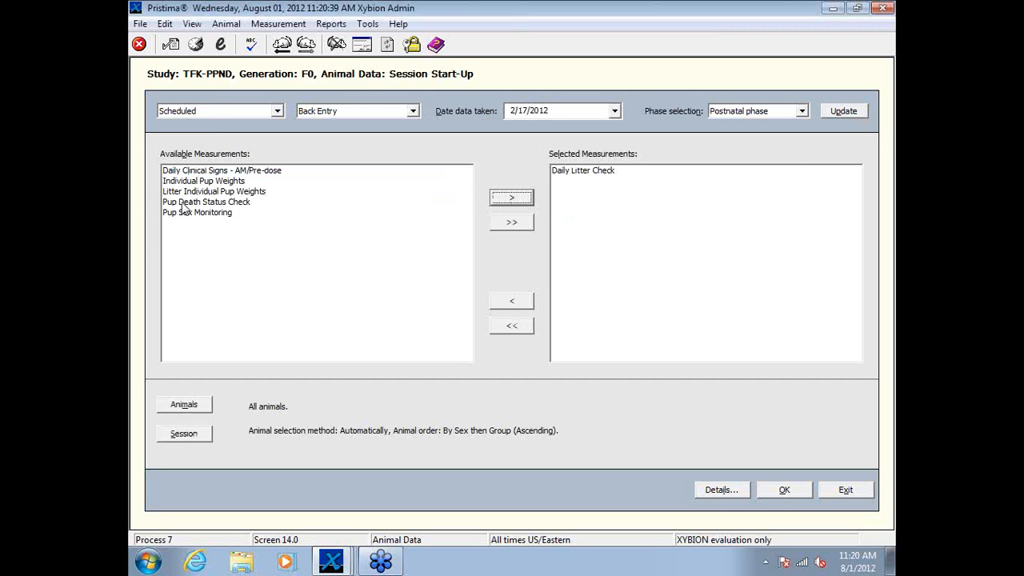
click(213, 181)
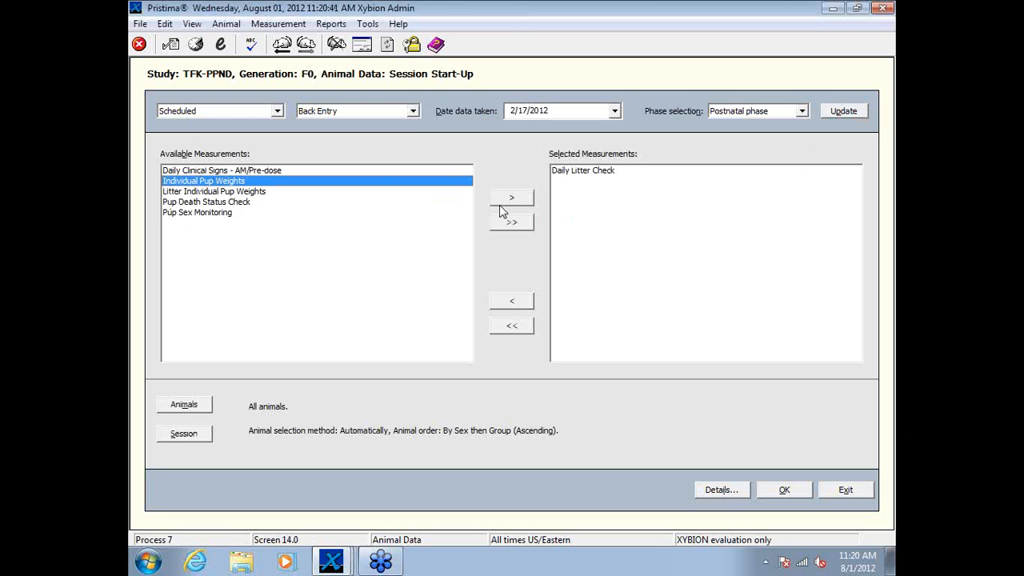
click(511, 199)
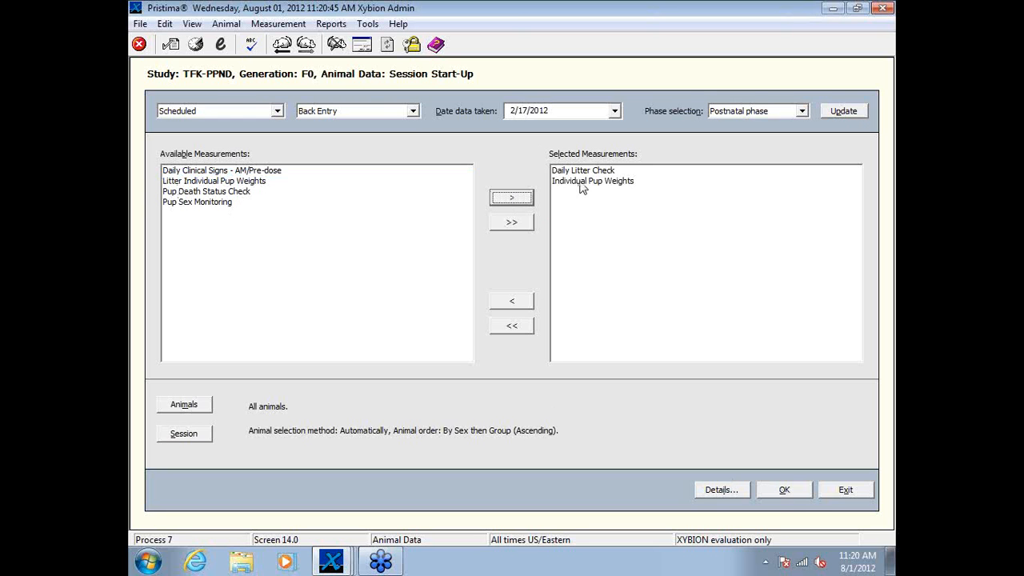
Step: Start the session and assign balance XMS007 to the Body Weight parameter
click(783, 489)
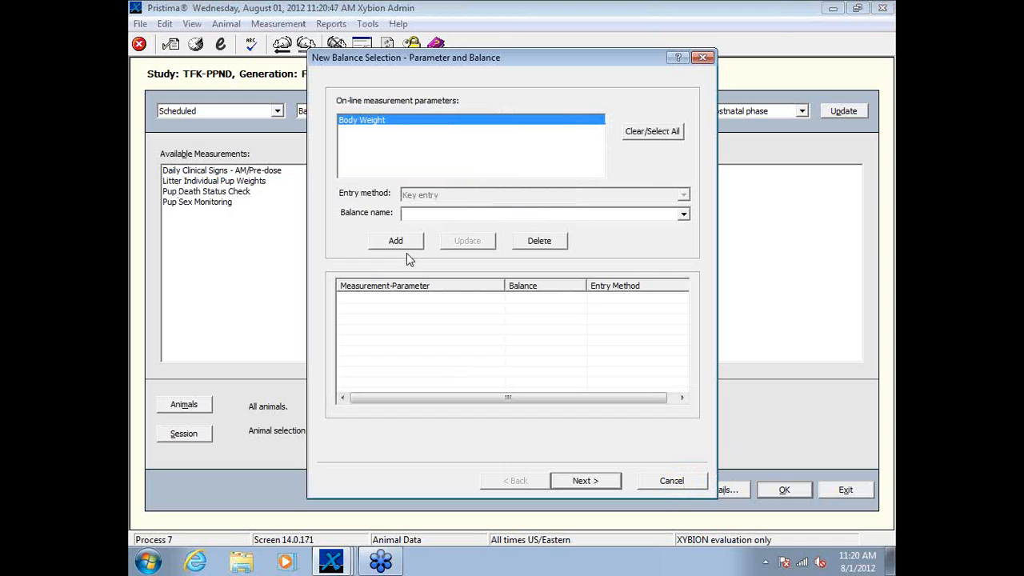
click(394, 243)
click(584, 314)
click(683, 213)
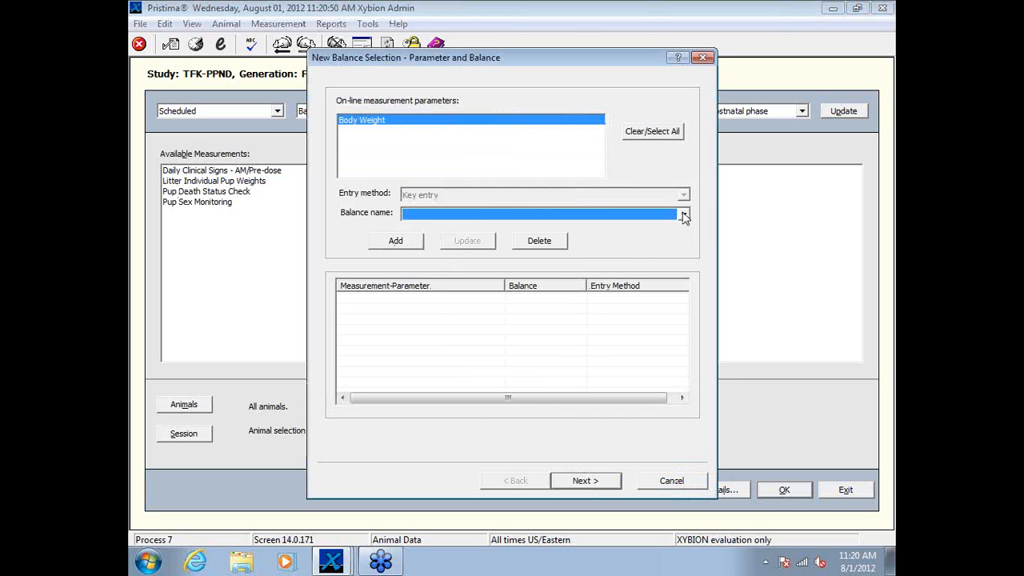
click(614, 238)
click(395, 241)
click(586, 480)
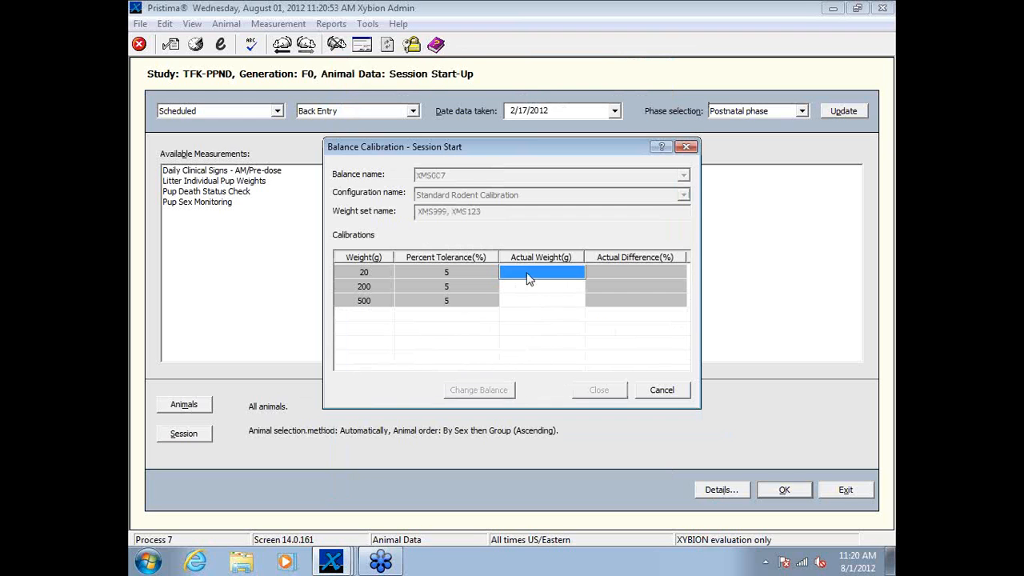
Step: Complete the balance calibration with actual weights of 20, 200 and 500 g
text(20)
key(Return)
text(200)
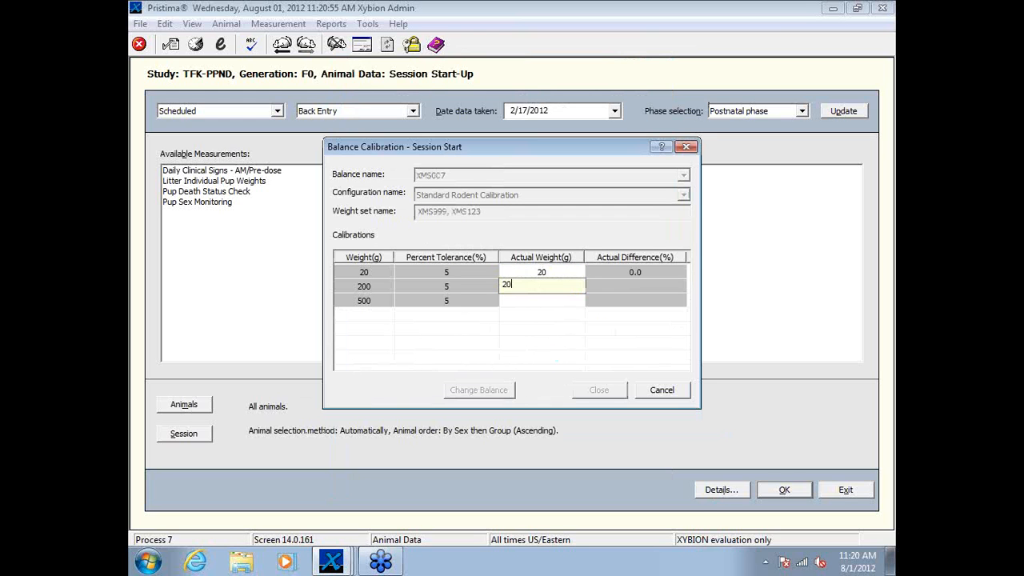
key(Return)
text(500)
key(Return)
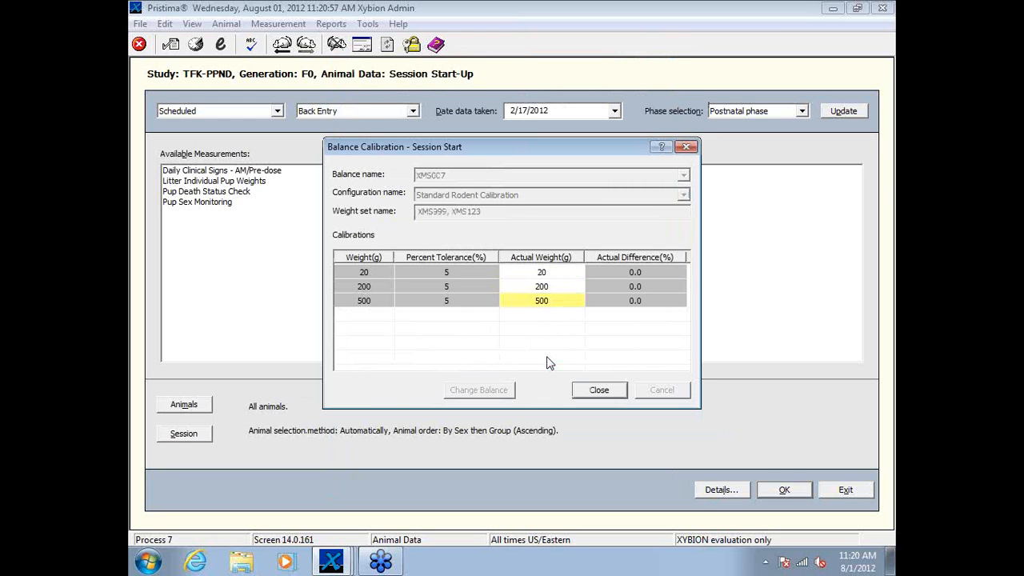
click(592, 390)
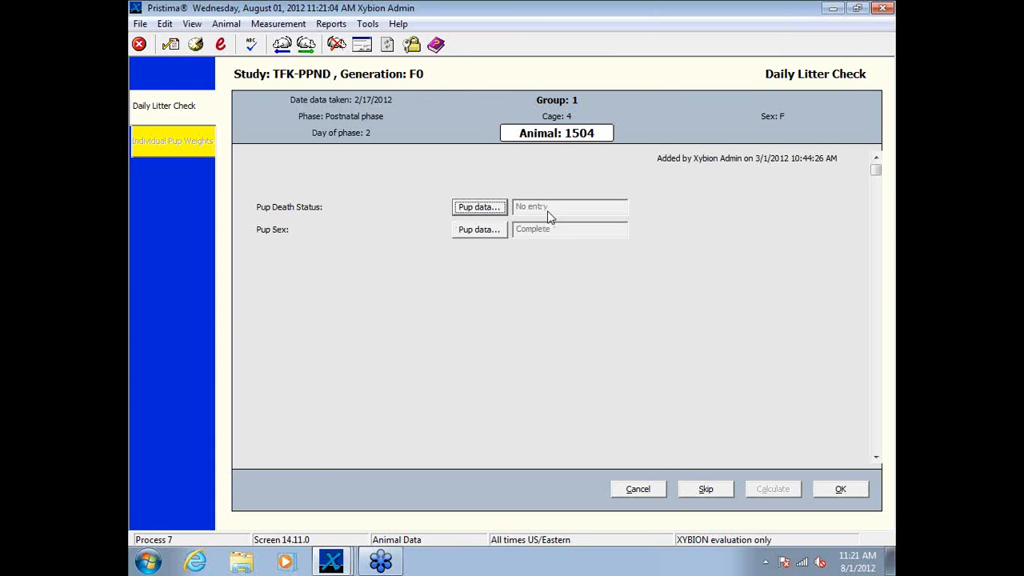
Step: Review the pup death statuses of animal 1504 and advance to the Daily Litter Check of animal 2504
click(481, 207)
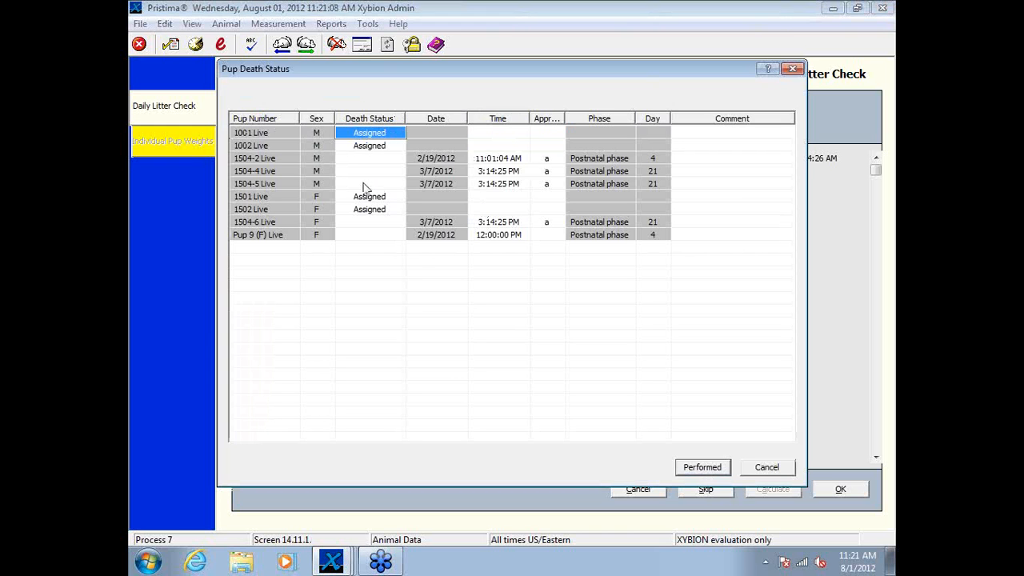
click(768, 467)
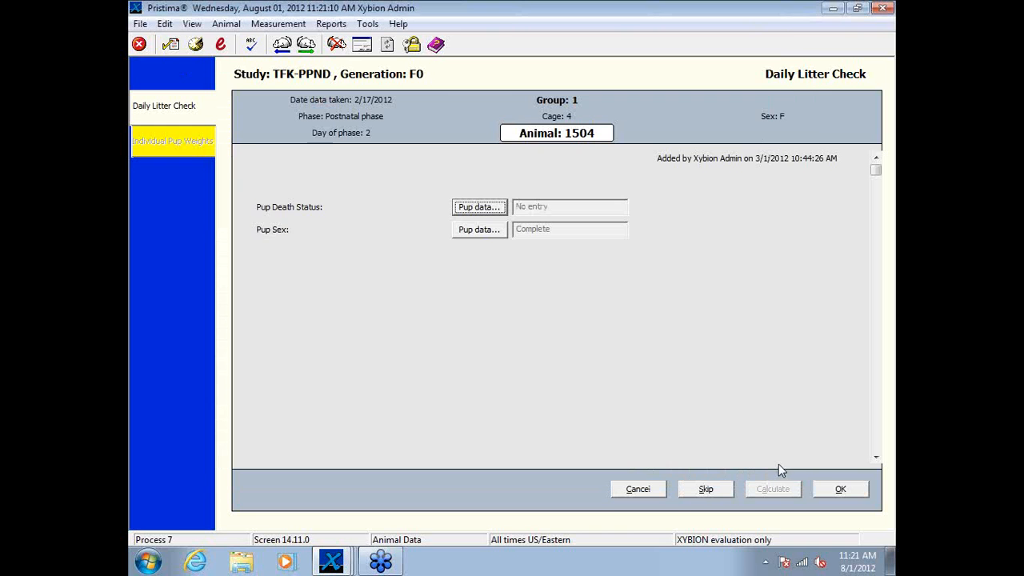
click(308, 46)
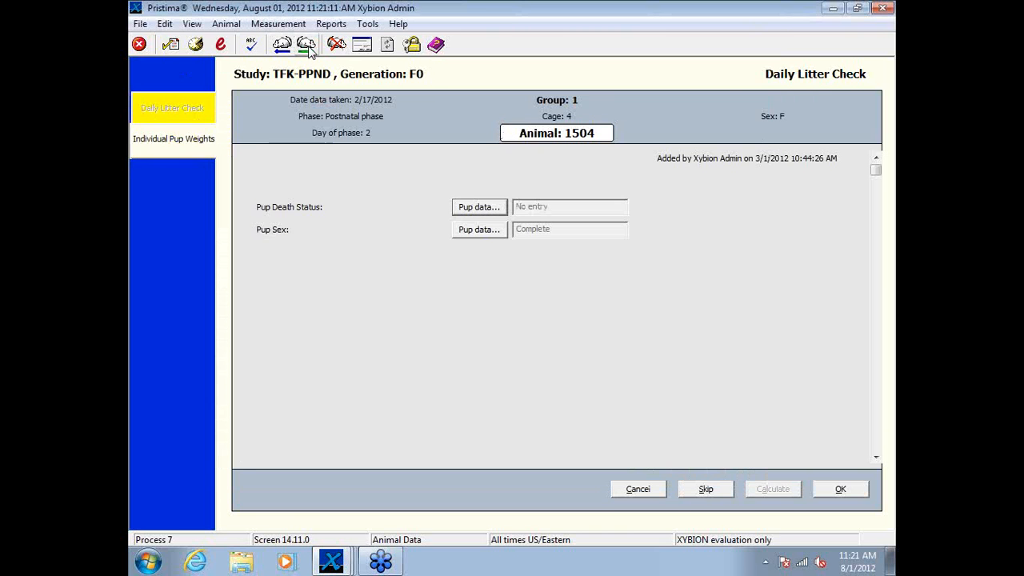
click(308, 47)
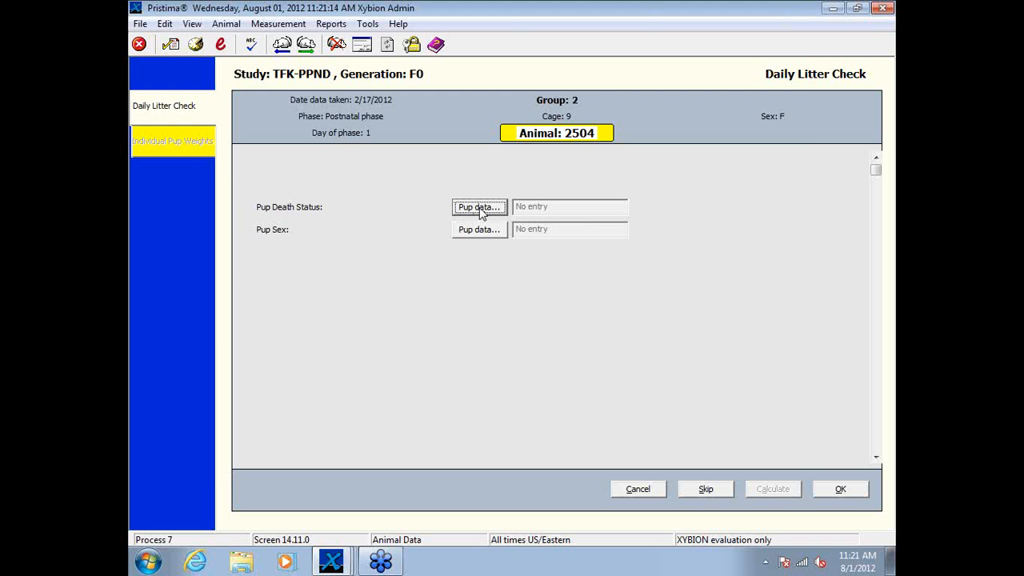
Step: Record pup death status and pup sex as performed for animal 2504's litter and save its Daily Litter Check
click(480, 208)
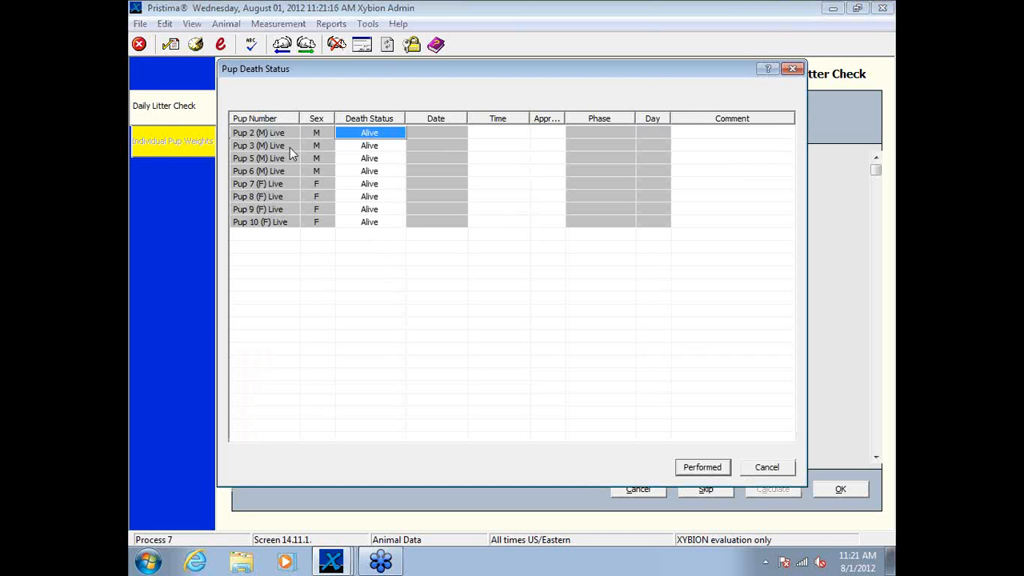
click(716, 469)
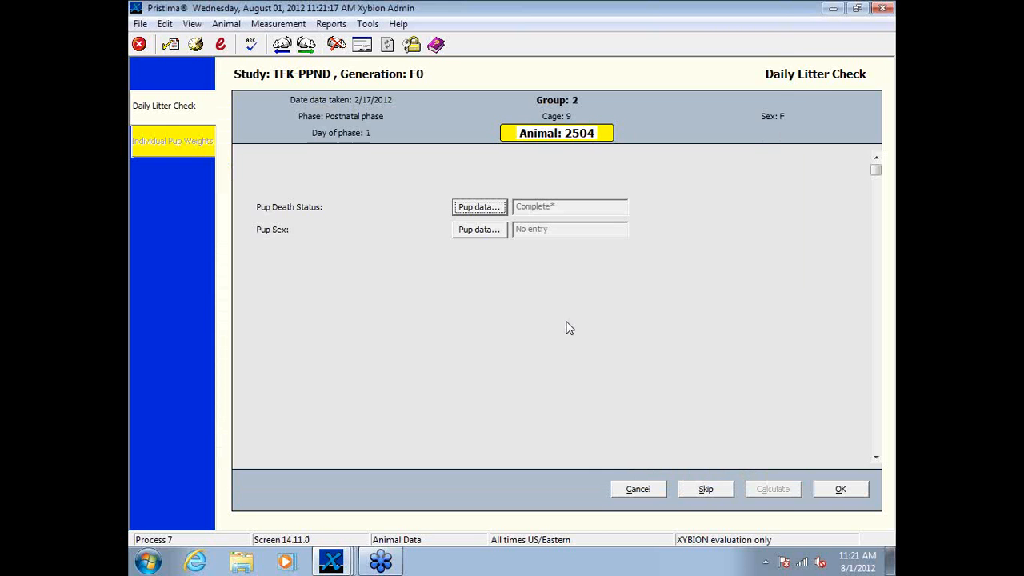
click(483, 230)
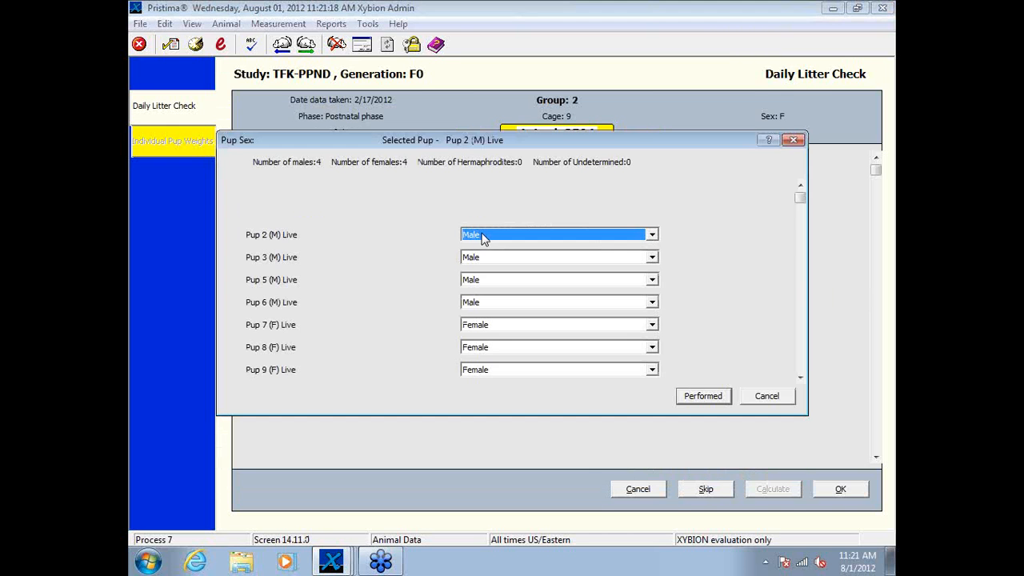
click(704, 398)
click(838, 488)
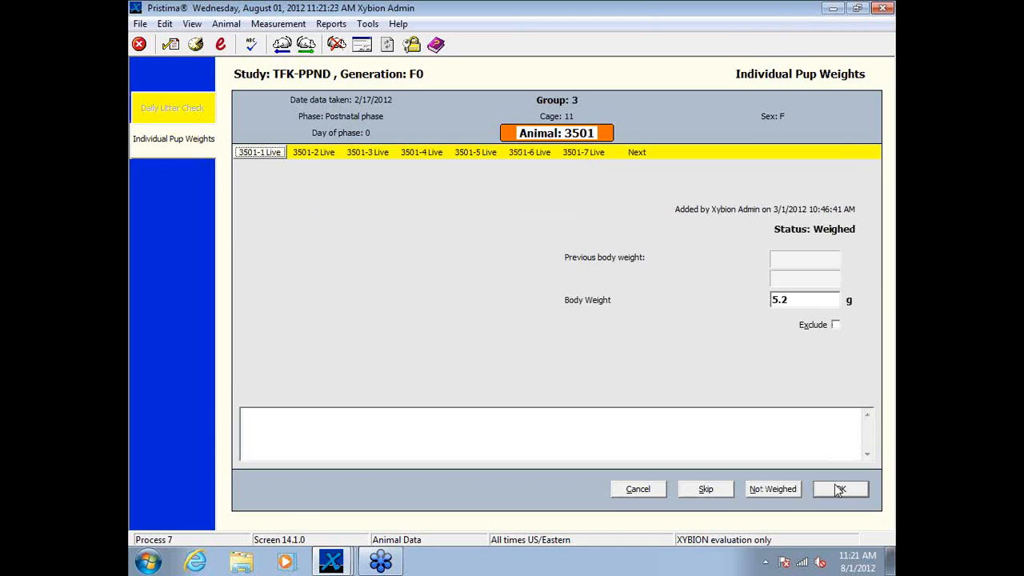
Step: End the 2/17/2012 session, leaving its data unsigned
click(624, 491)
click(517, 309)
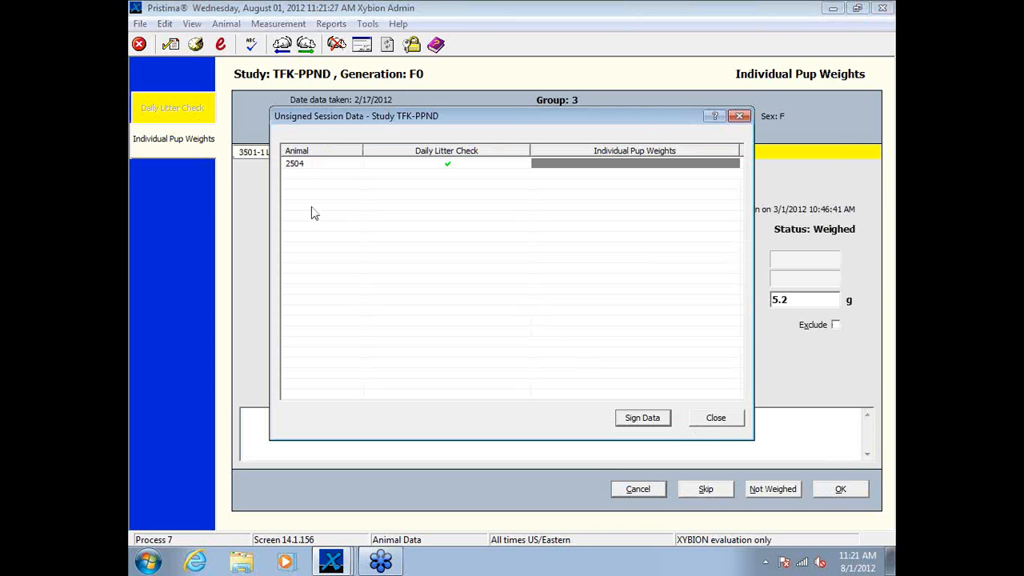
click(717, 419)
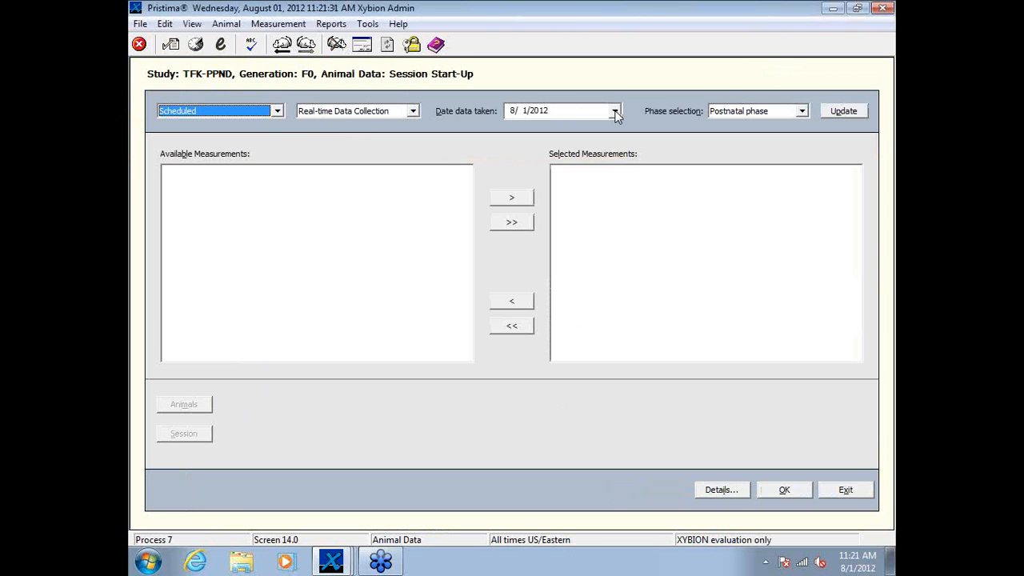
Step: Set the new session's data date to 2/19/2012 and load the available postnatal phase measurements
click(615, 112)
click(494, 131)
click(494, 132)
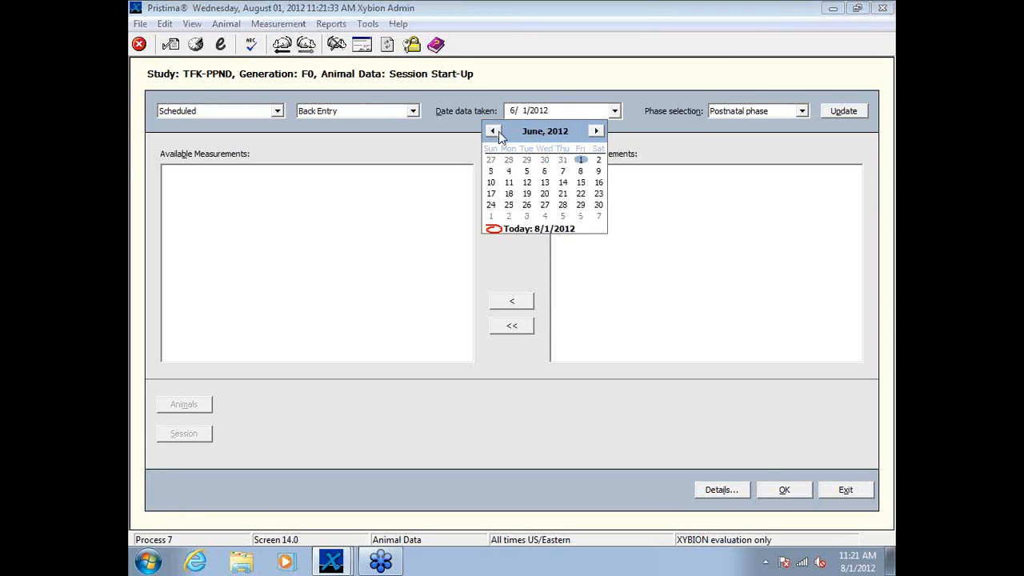
click(495, 131)
click(494, 132)
click(495, 131)
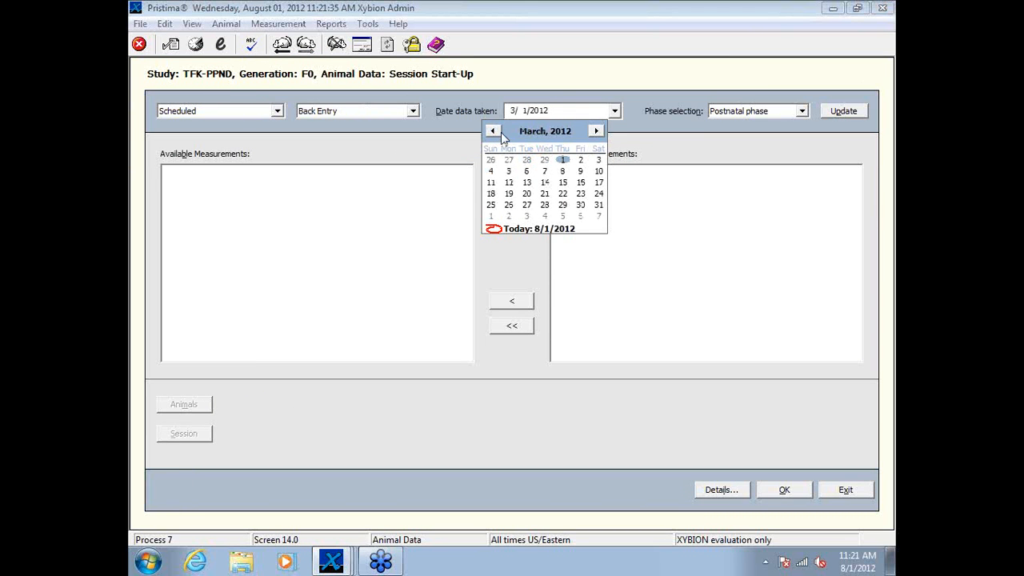
click(494, 131)
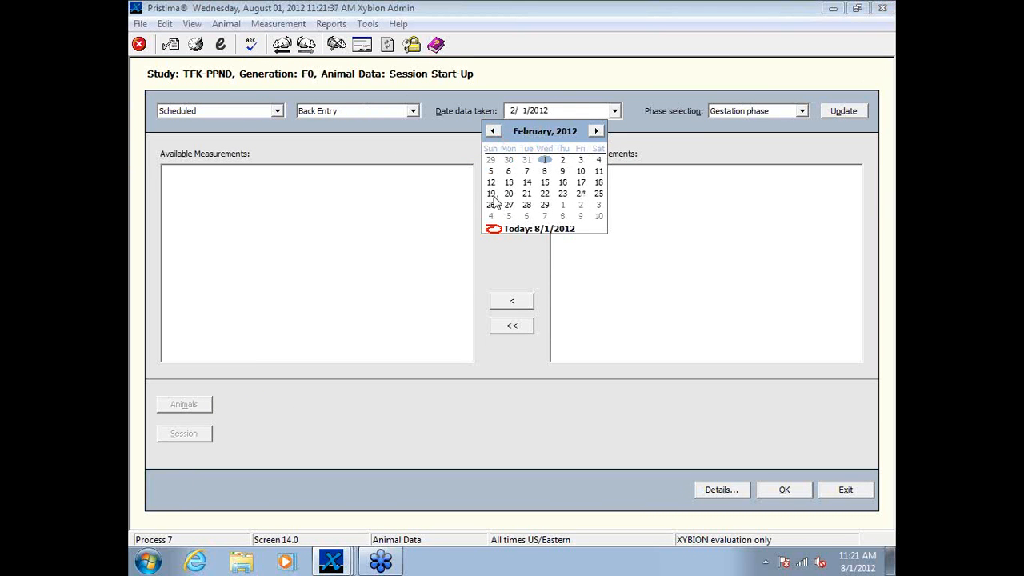
click(491, 193)
click(846, 112)
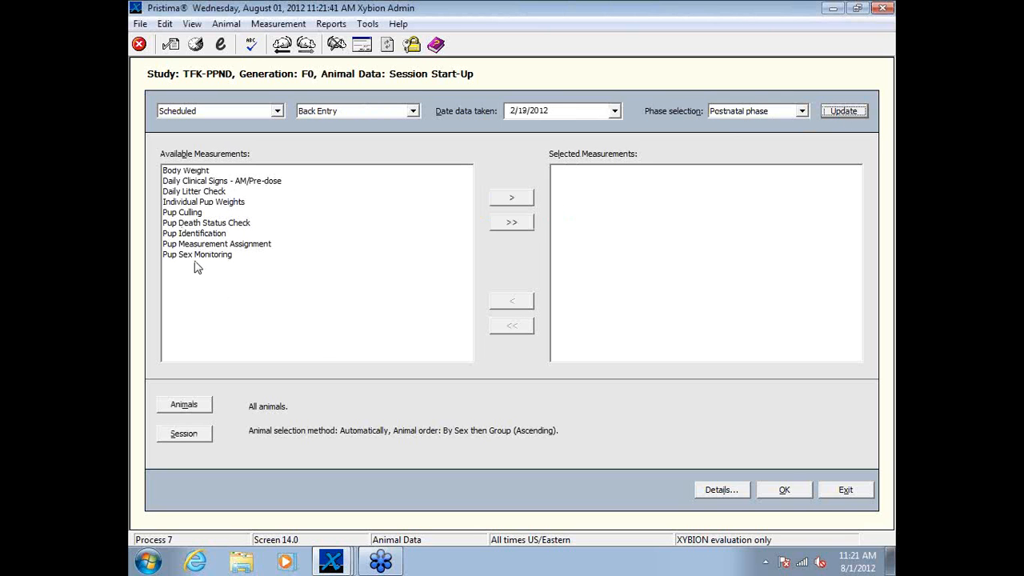
Step: Add Daily Litter Check, Individual Pup Weights, Pup Culling, Pup Identification and Pup Measurement Assignment to the session's selected measurements
click(216, 193)
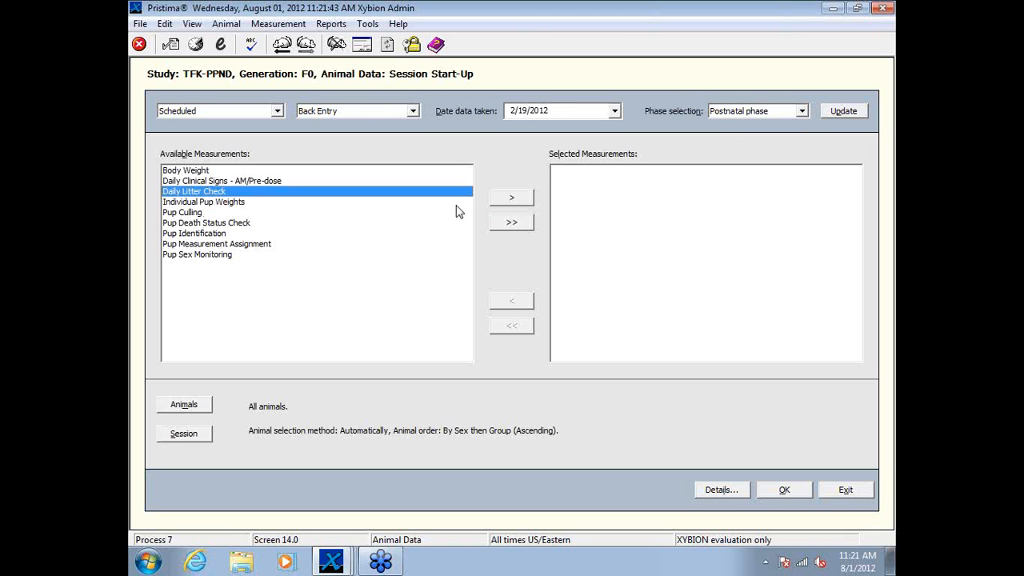
click(494, 202)
click(245, 193)
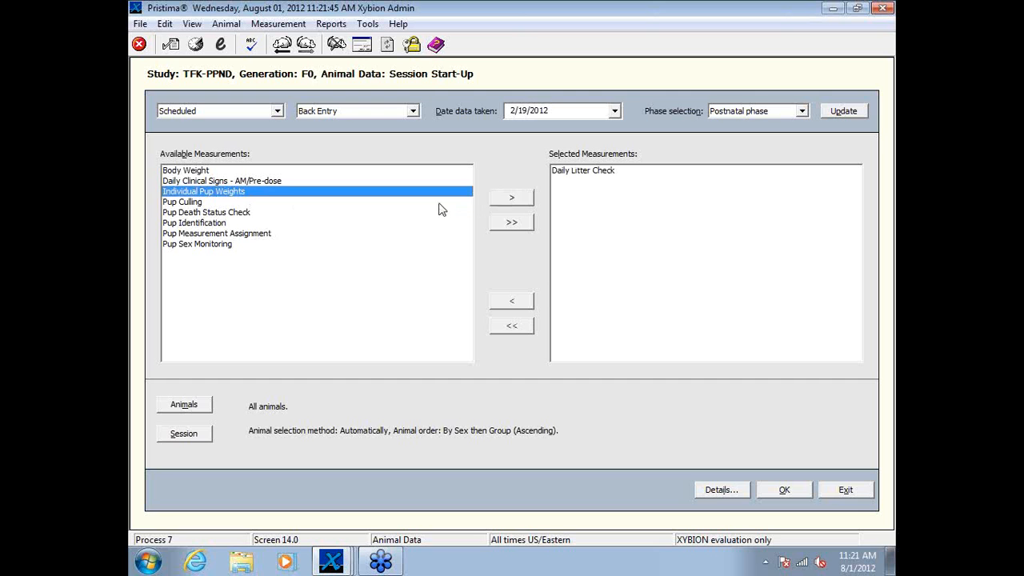
click(512, 198)
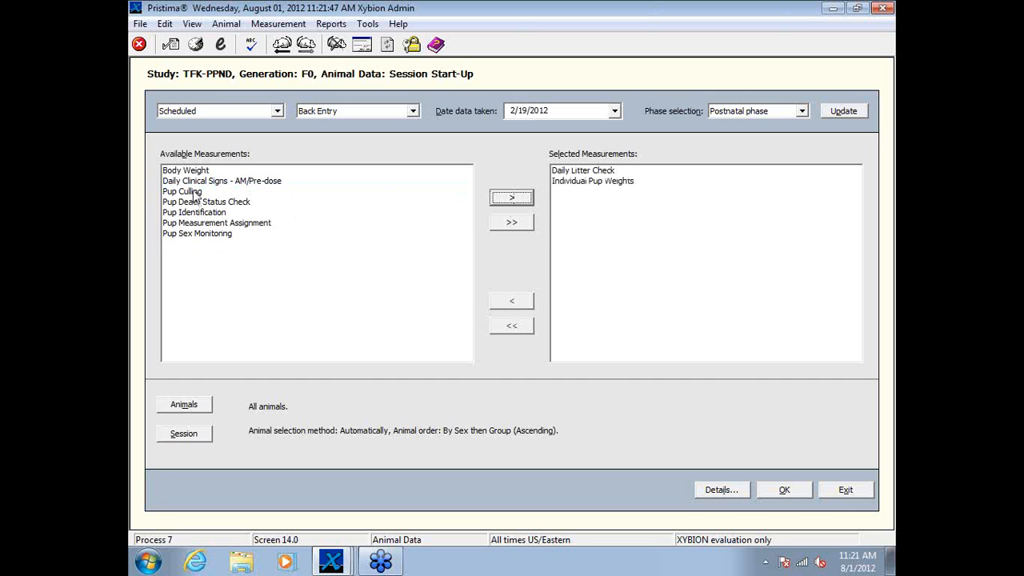
click(195, 194)
click(510, 198)
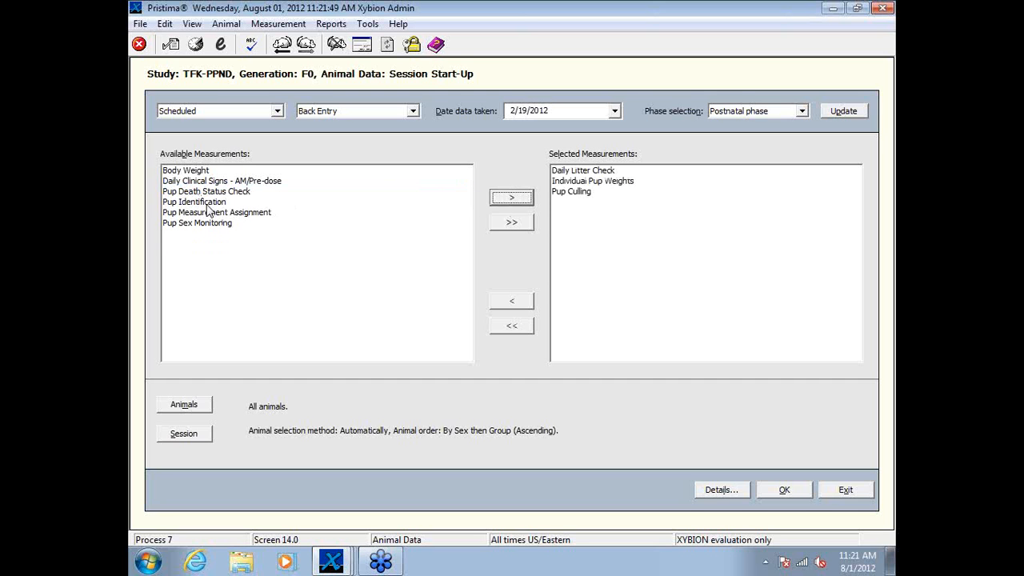
click(208, 203)
click(520, 200)
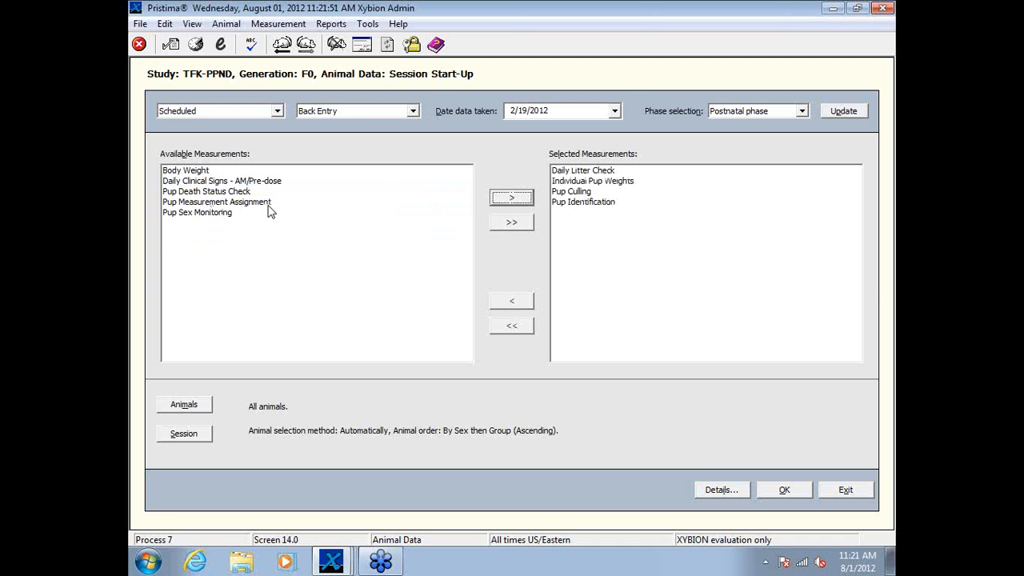
click(272, 203)
click(509, 197)
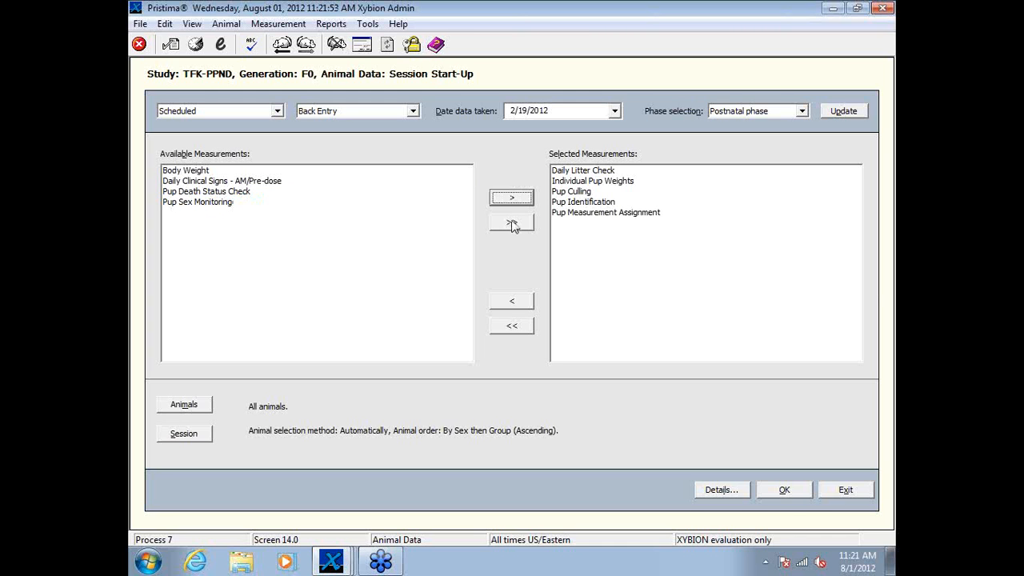
Step: Start the 2/19/2012 session and assign balance XMS007 to the Body Weight parameter
click(788, 490)
click(418, 214)
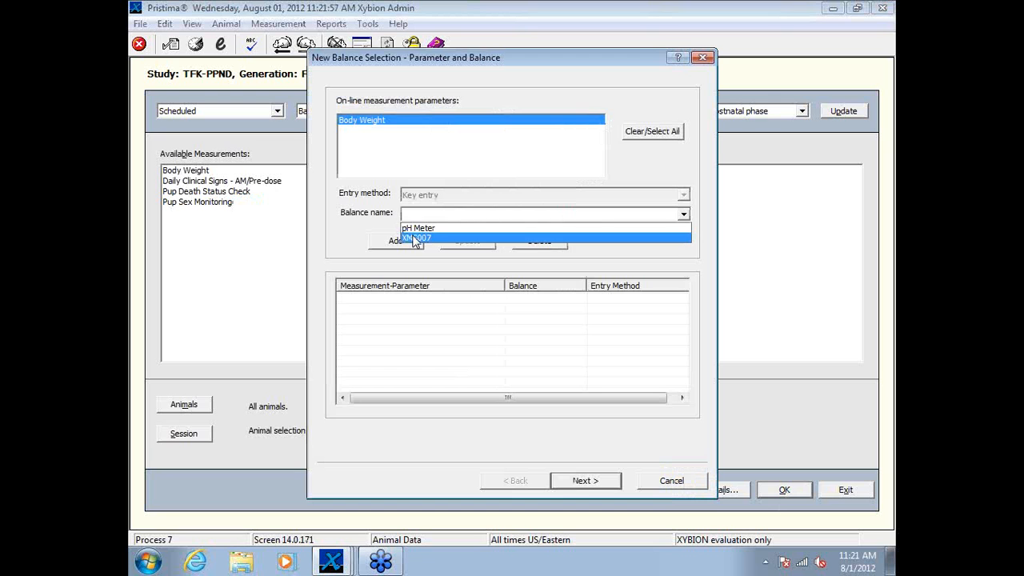
click(414, 239)
click(405, 240)
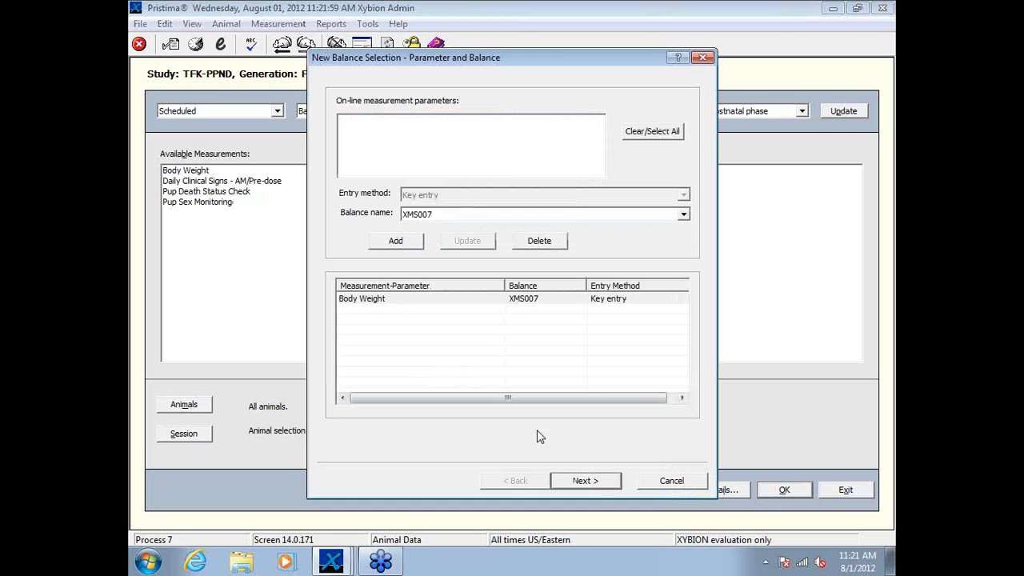
click(585, 481)
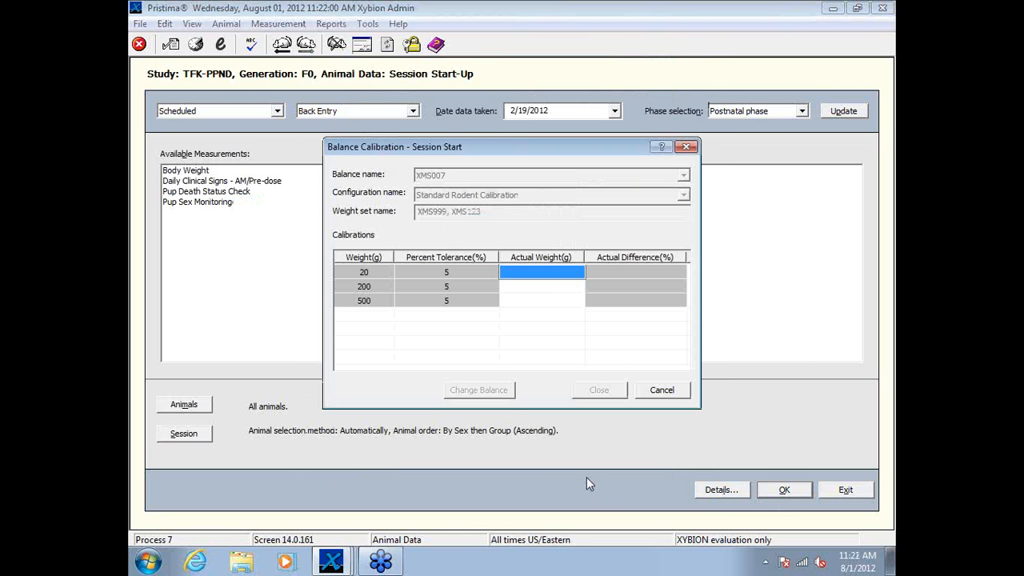
Step: Calibrate balance XMS007 for the 2/19/2012 session with actual weights of 20, 200 and 500 g
click(529, 273)
text(20)
key(Return)
text(200)
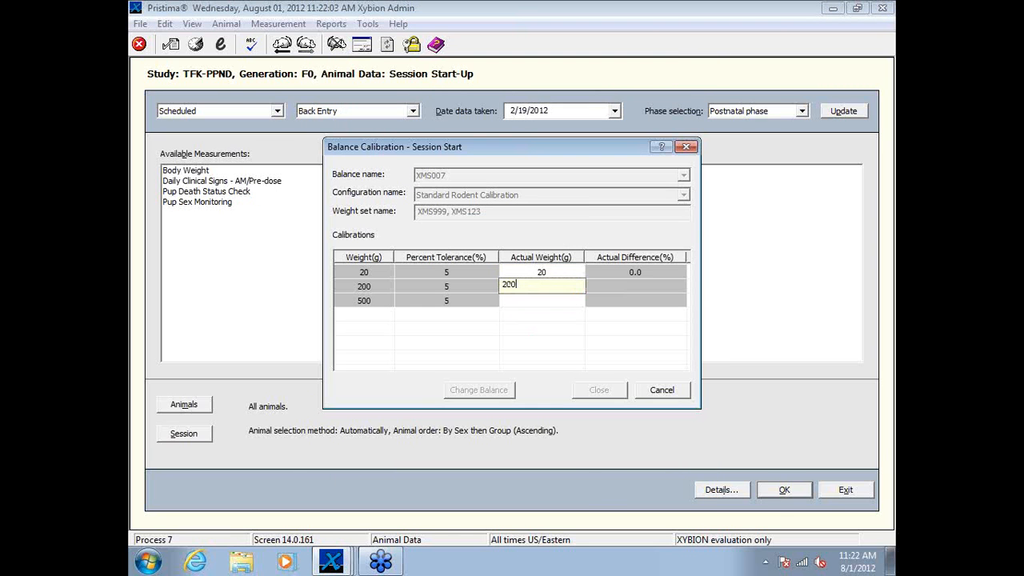
key(Return)
text(500)
key(Return)
key(Return)
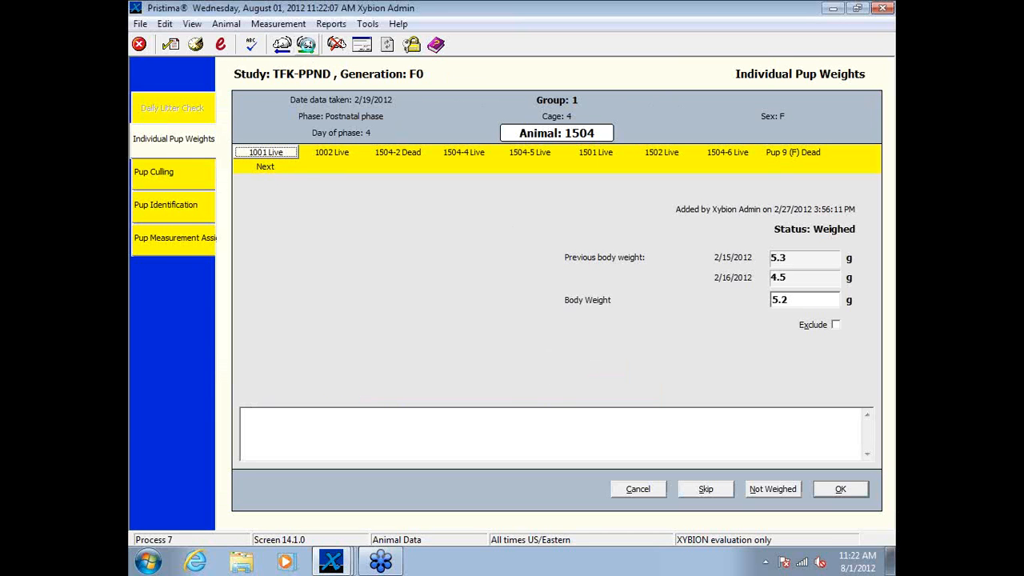
Step: Advance to animal 2504 and record its pup death status and pup sex as performed in the Daily Litter Check
click(307, 46)
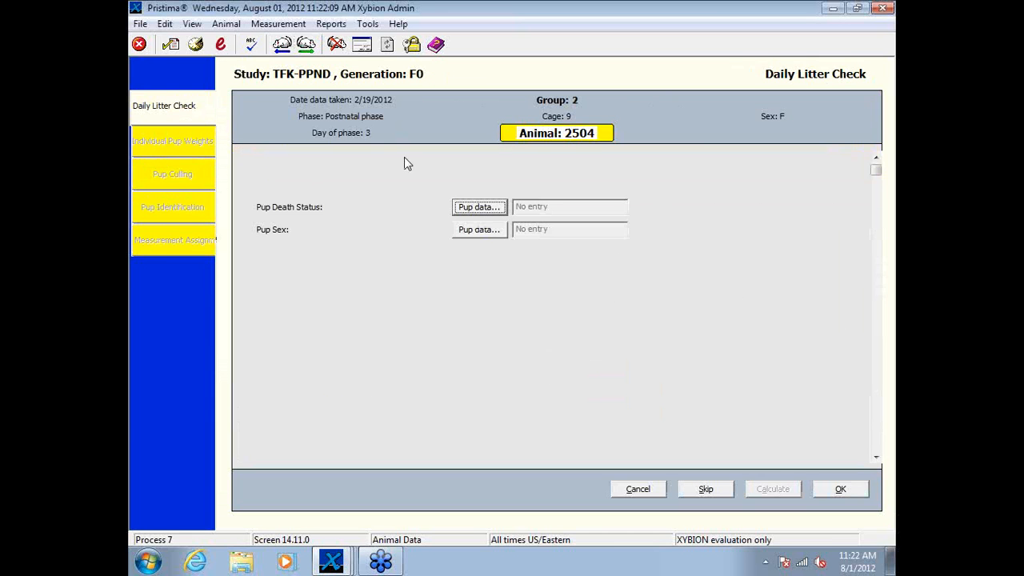
click(473, 207)
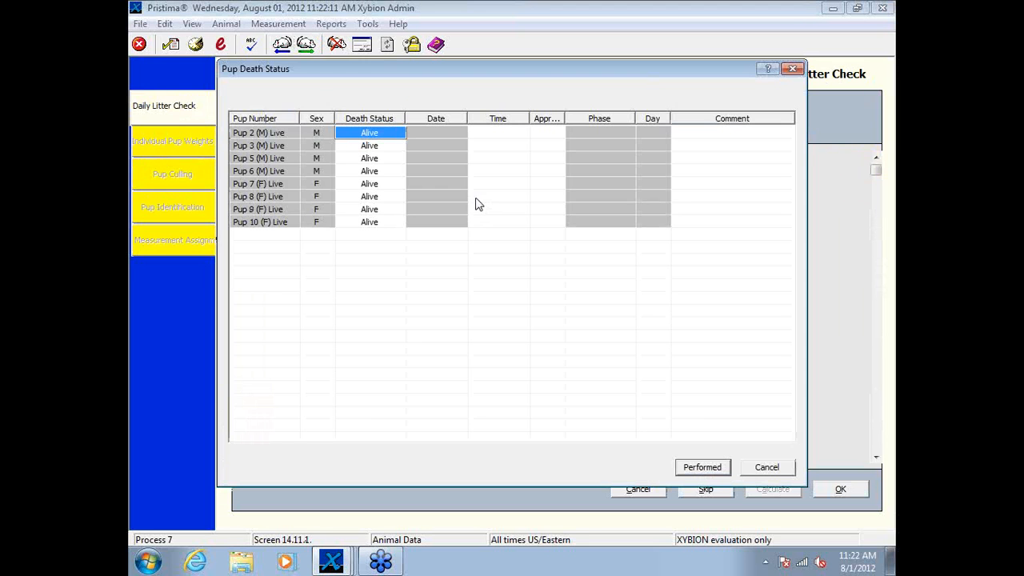
click(718, 469)
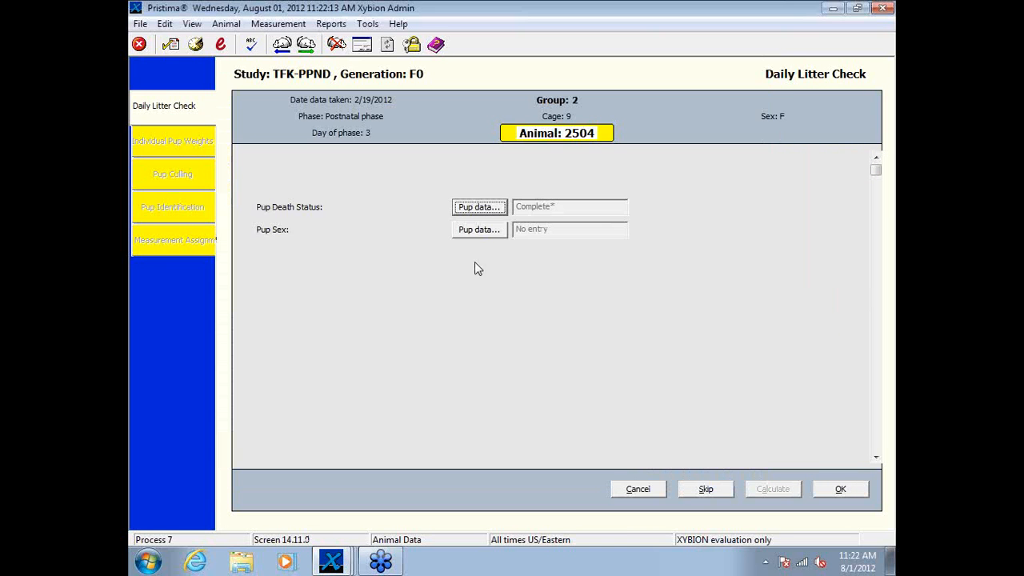
click(480, 230)
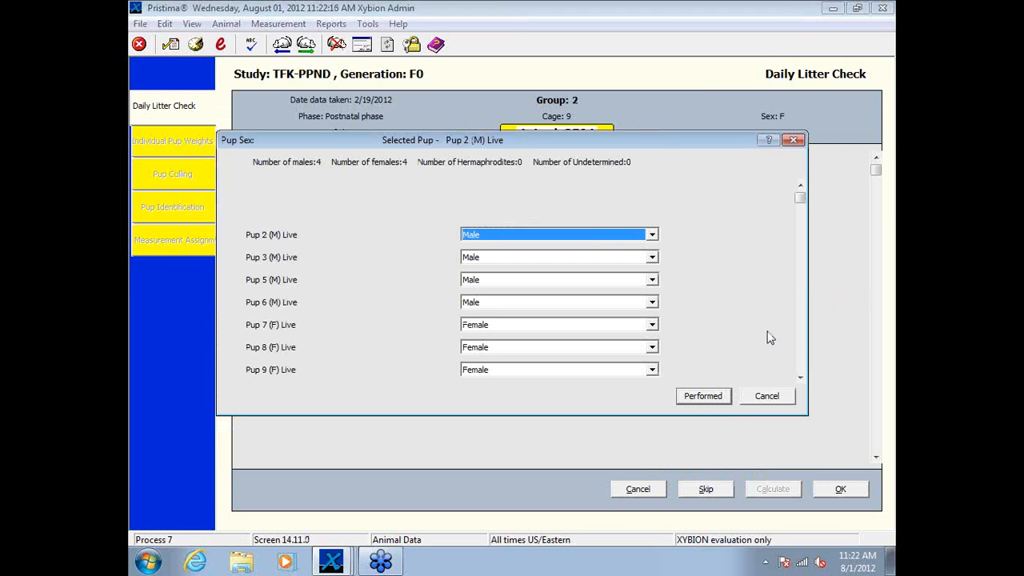
click(799, 296)
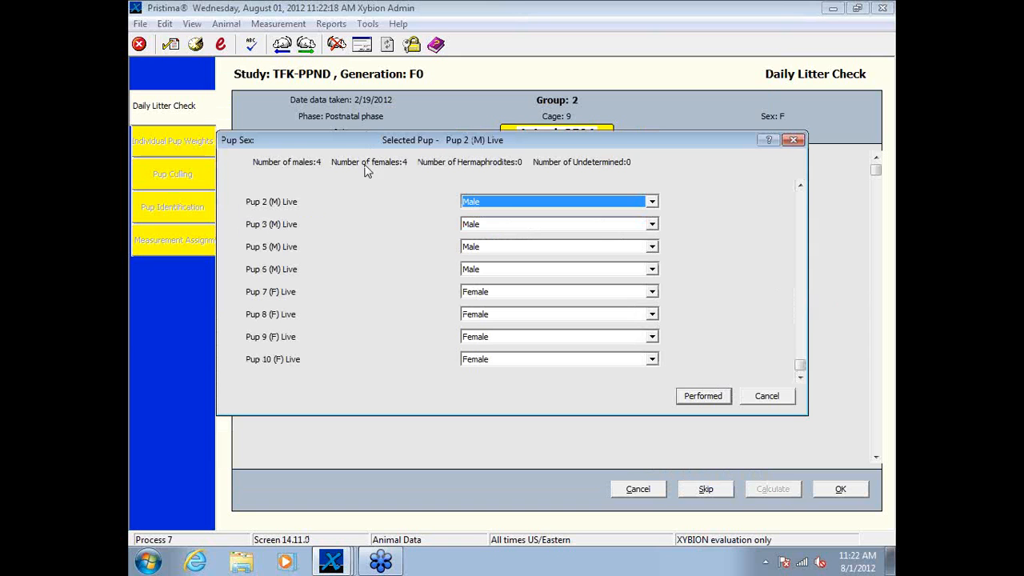
click(708, 395)
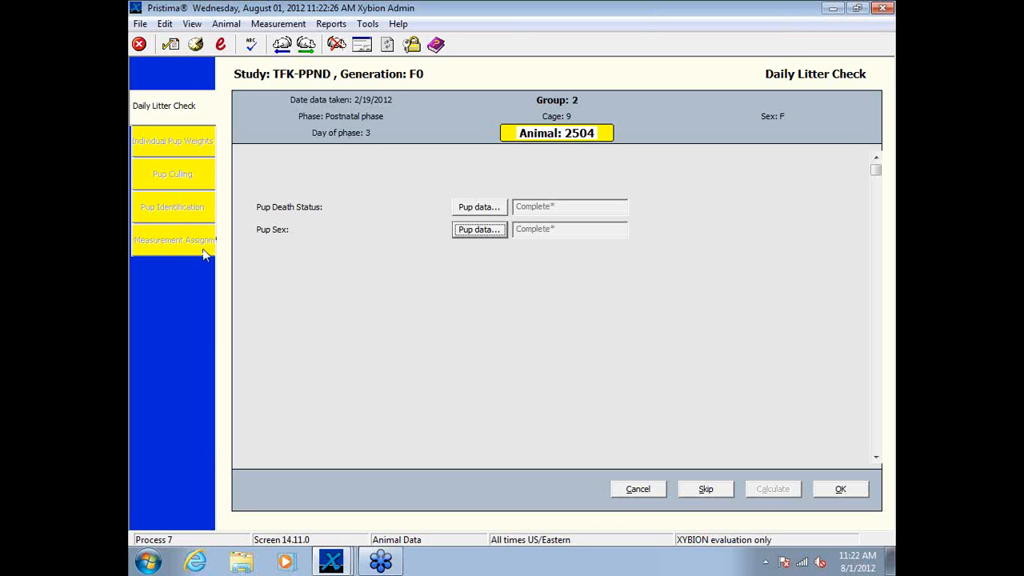
Step: End the 2/19/2012 session, leaving the Daily Litter Check data unsigned
click(638, 489)
click(531, 308)
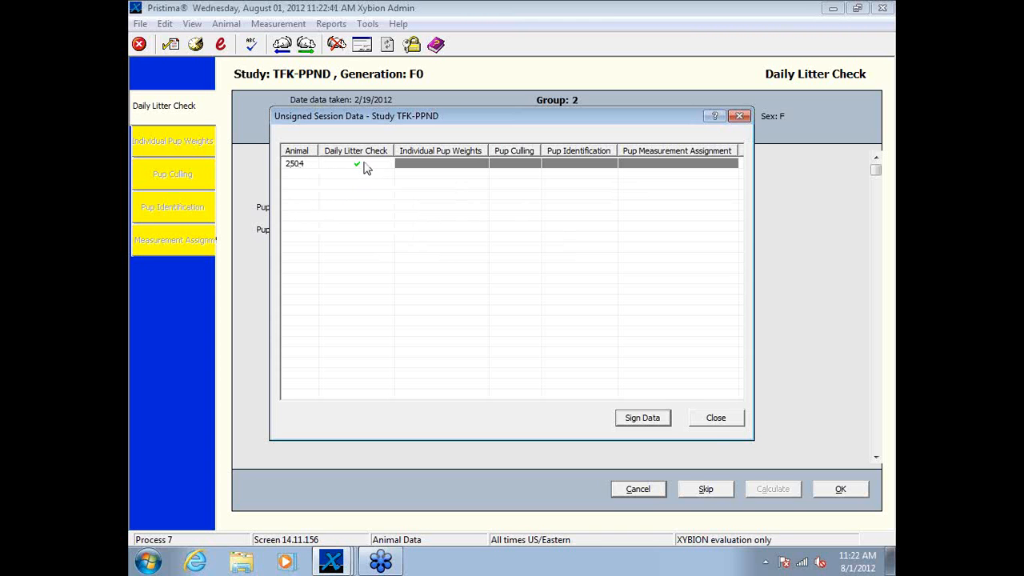
click(721, 420)
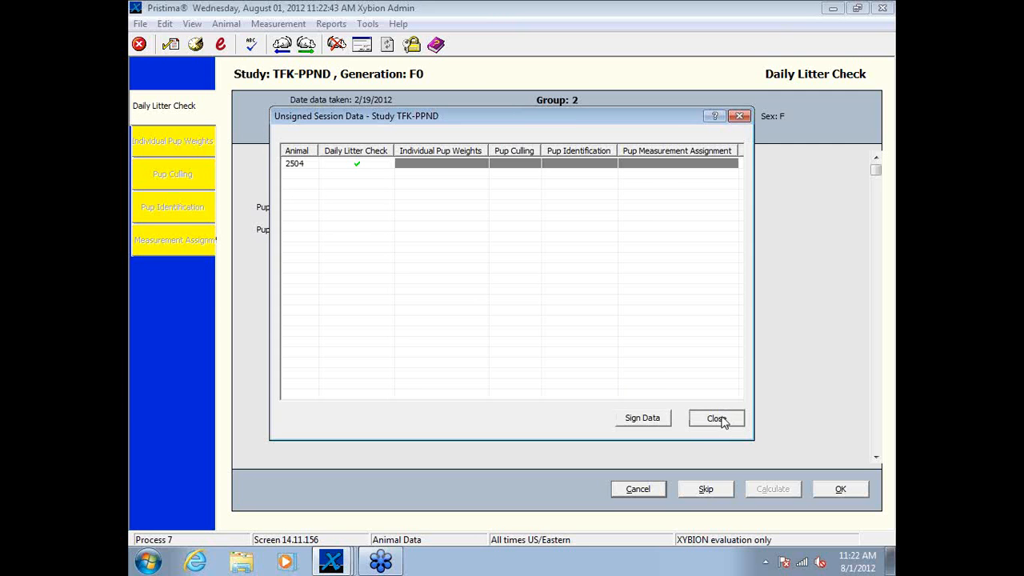
click(532, 313)
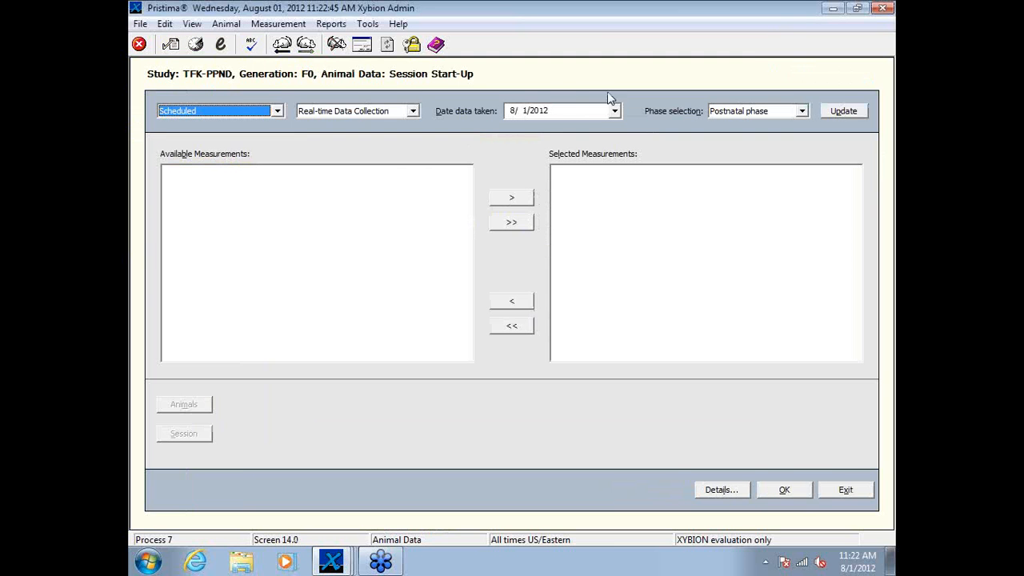
Step: Set the session's data date to 2/20/2012 in the postnatal phase and update the available measurements
click(614, 110)
click(495, 131)
click(495, 132)
click(495, 131)
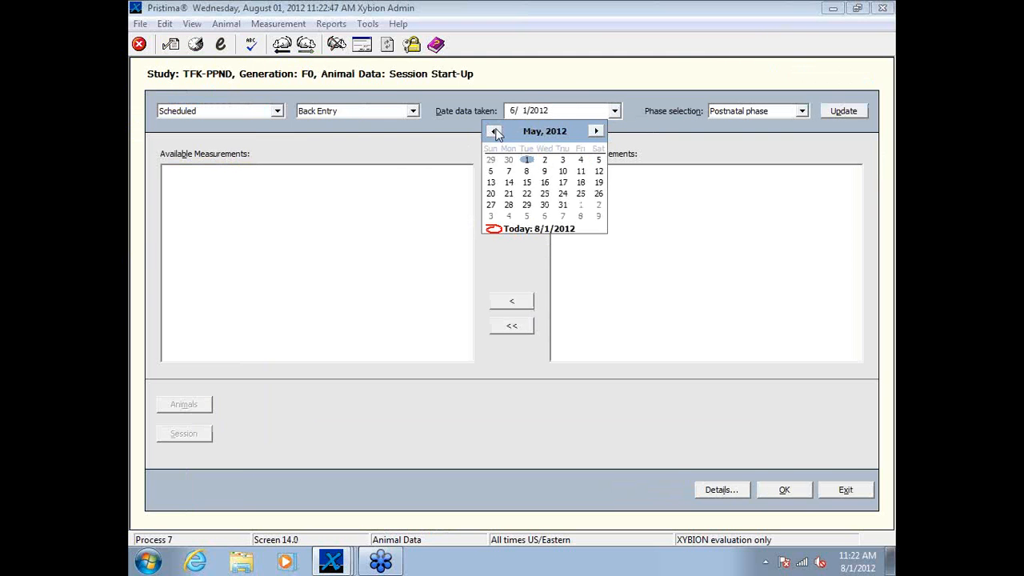
click(495, 131)
click(496, 131)
click(498, 131)
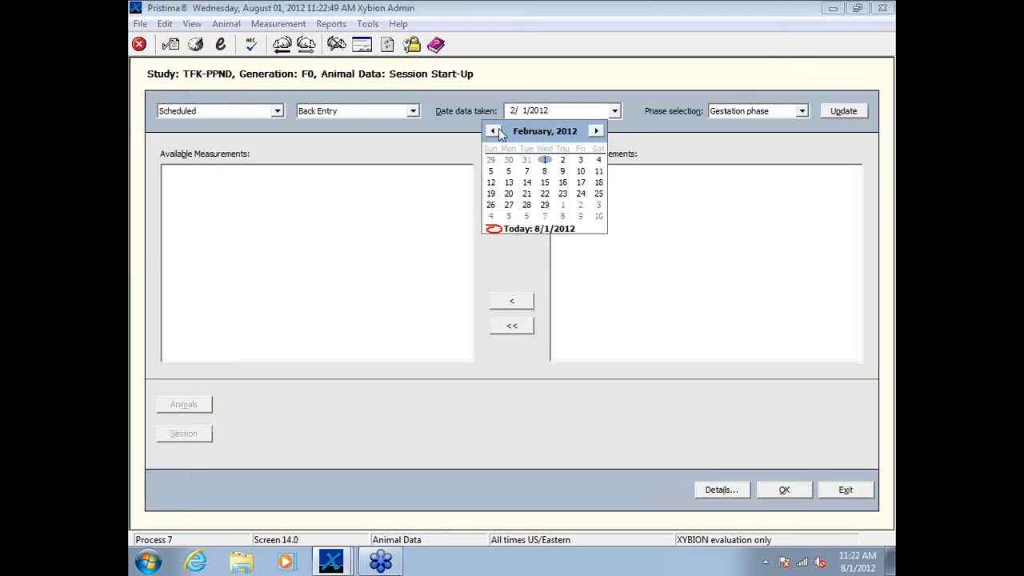
click(508, 194)
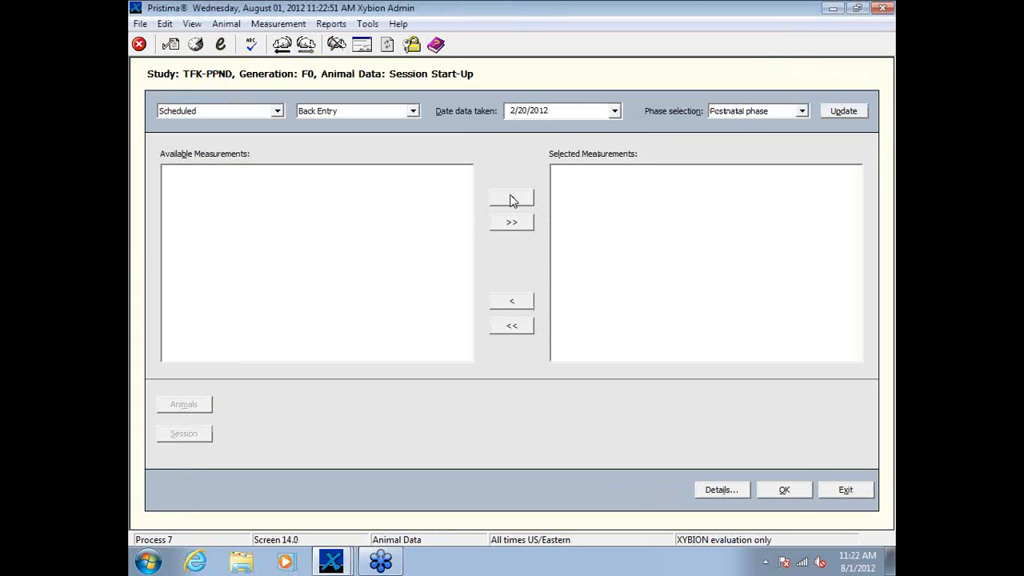
click(844, 111)
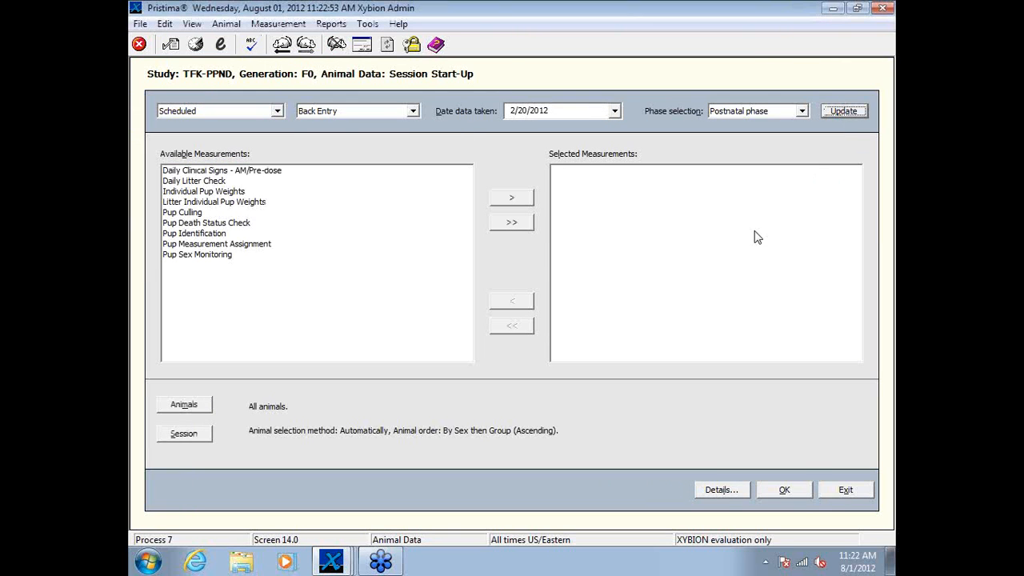
Step: Select Daily Litter Check, Individual Pup Weights, Pup Culling, Pup Identification and Pup Measurement Assignment as the session's measurements
click(204, 182)
click(512, 198)
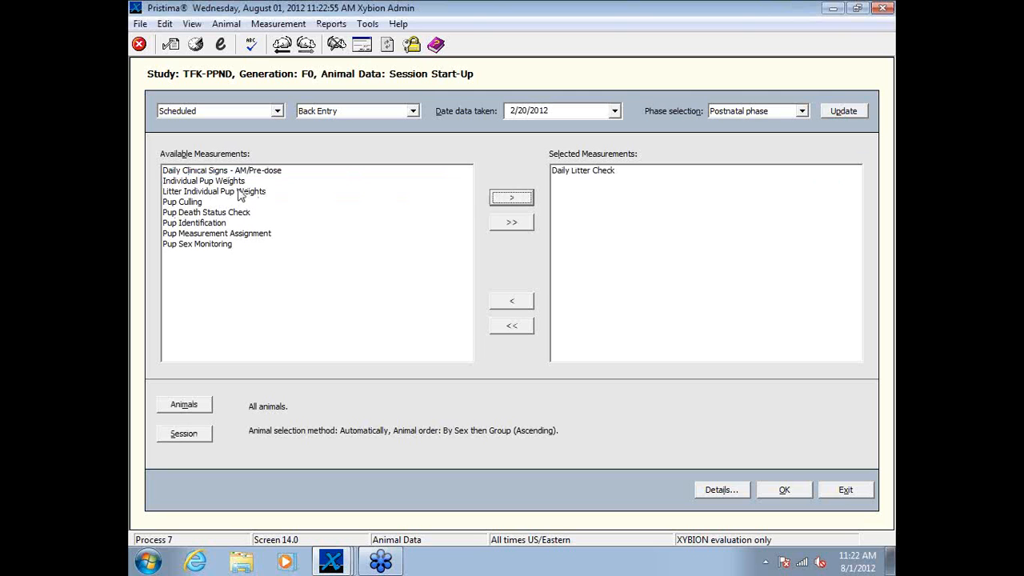
click(240, 182)
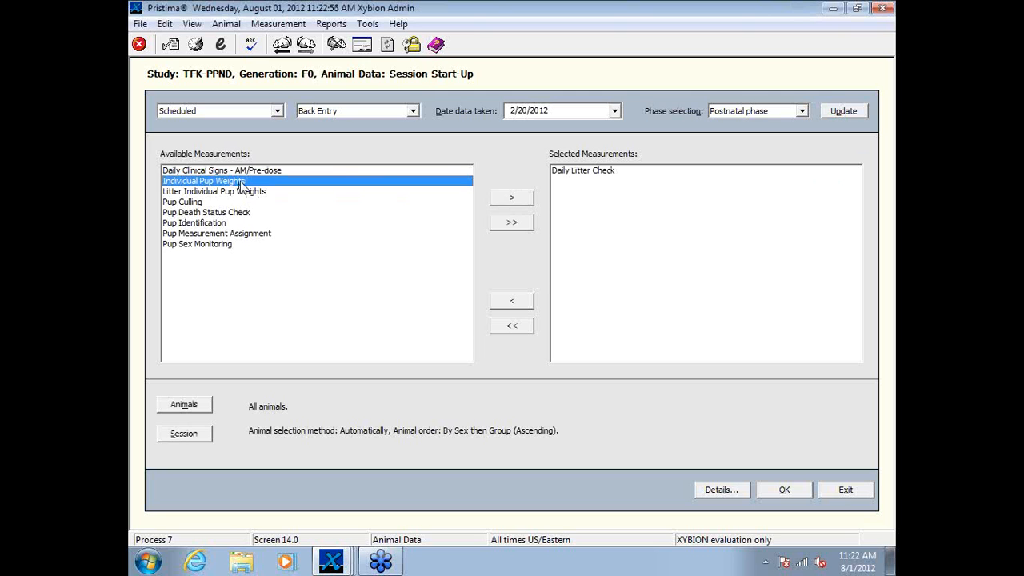
click(514, 201)
click(192, 192)
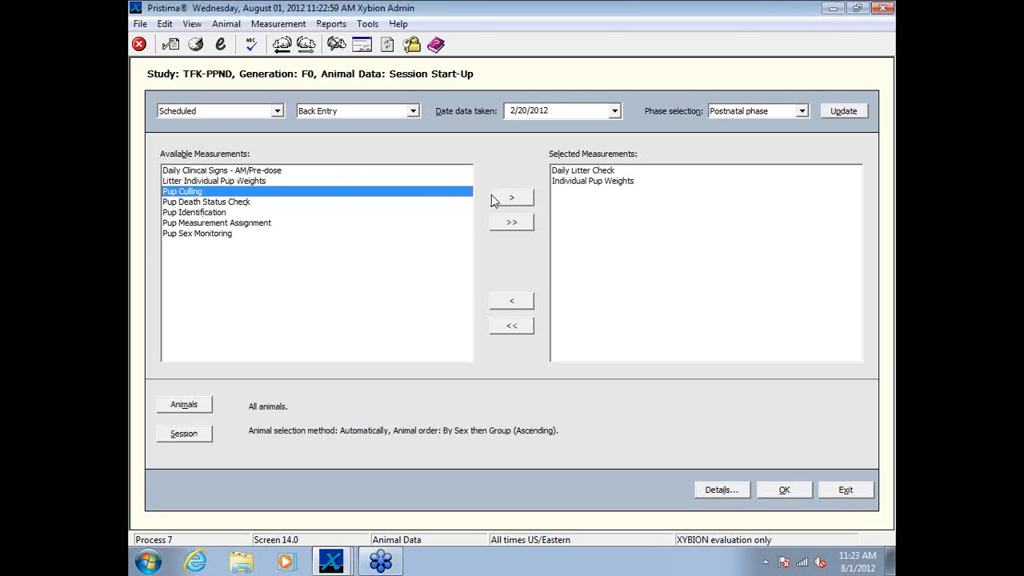
click(507, 198)
click(200, 203)
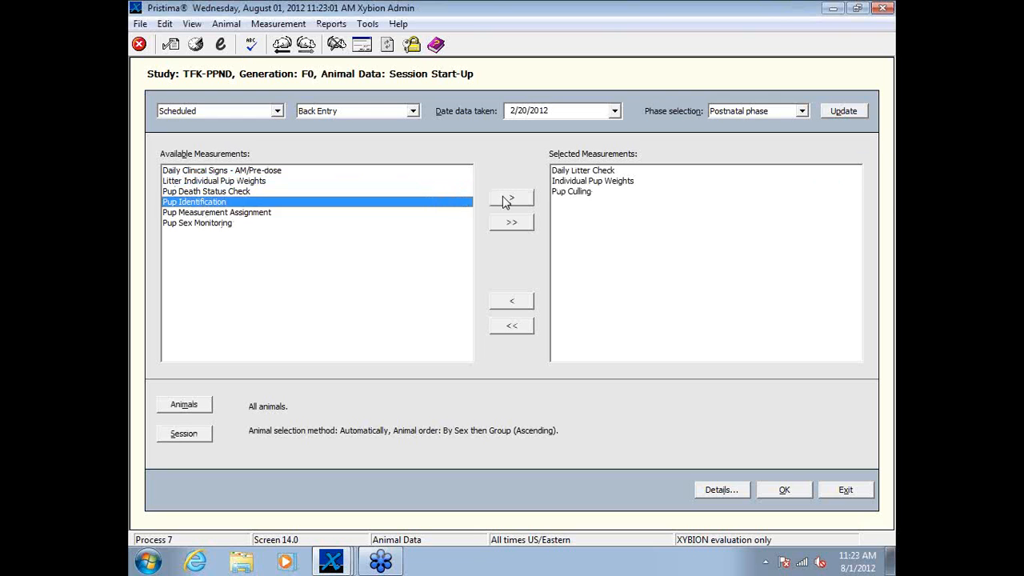
click(504, 202)
click(266, 195)
shift+click(258, 205)
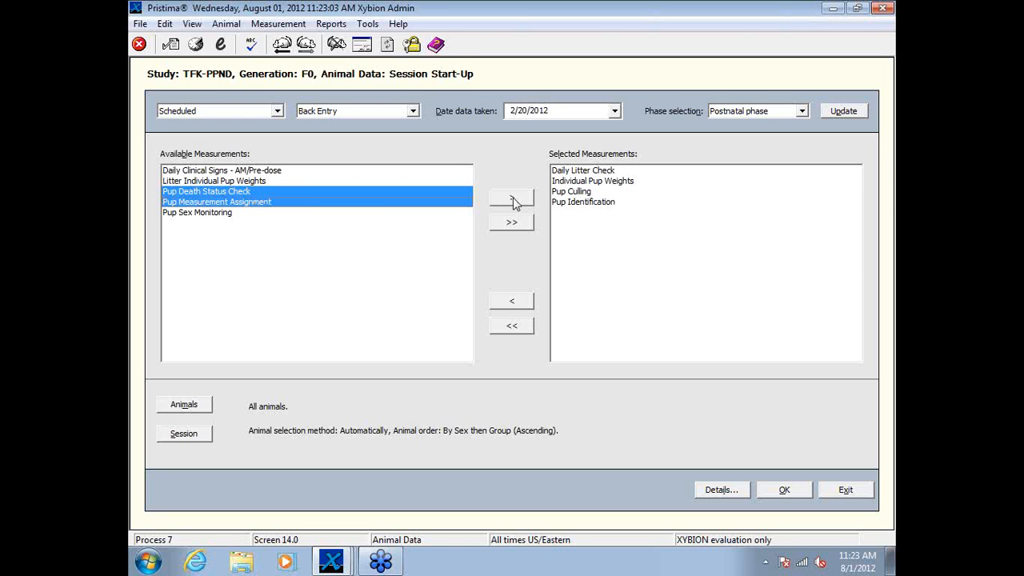
ctrl+click(310, 191)
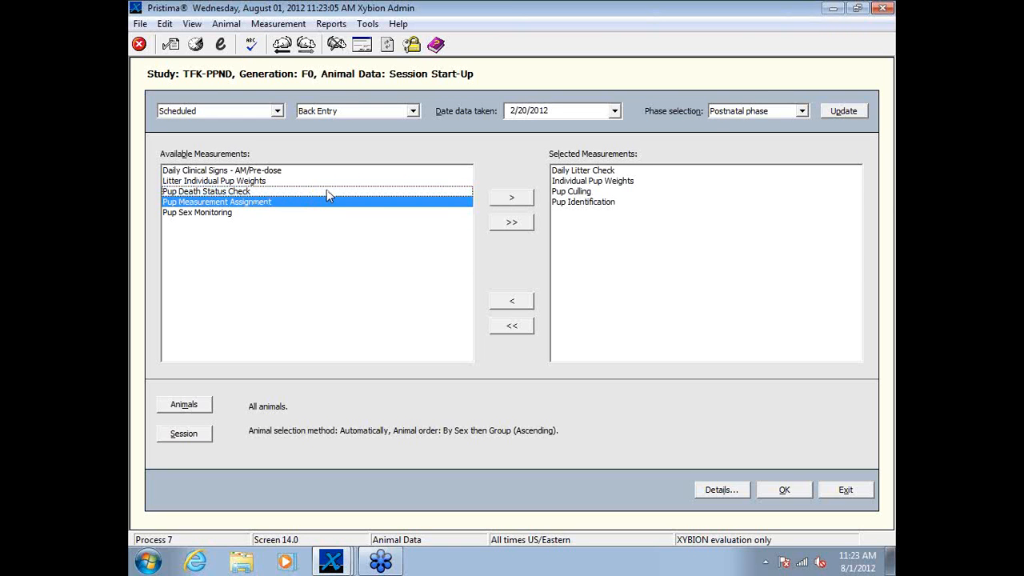
click(516, 203)
Step: Start the 2/20/2012 session and assign balance XMS007 to the Body Weight parameter
click(783, 489)
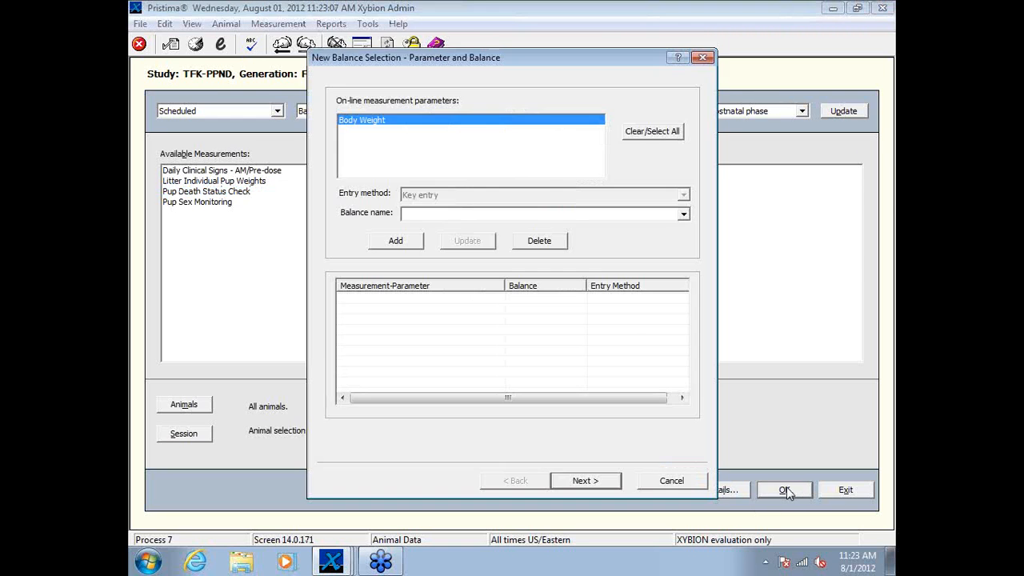
click(431, 218)
click(428, 240)
click(412, 245)
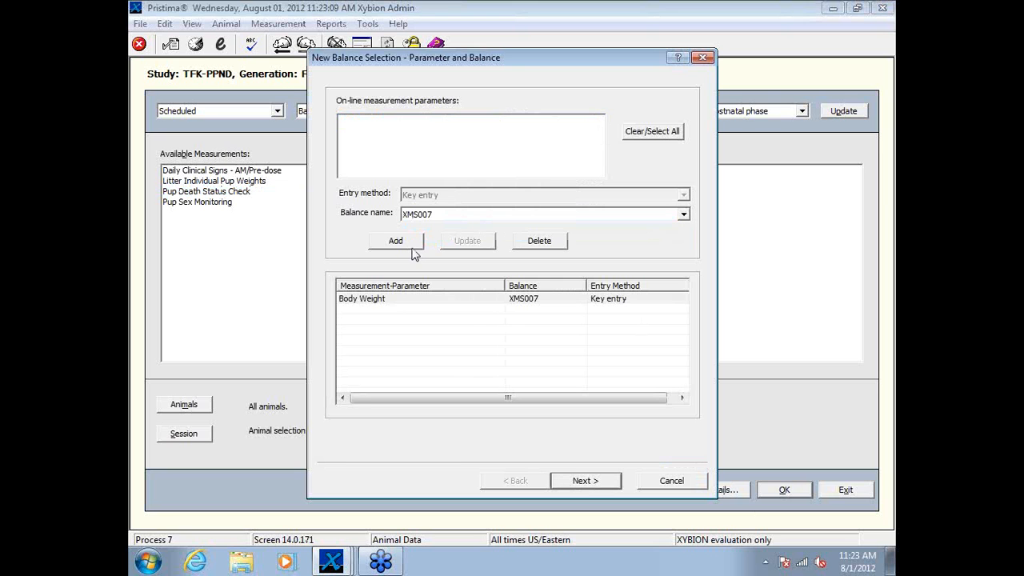
click(585, 480)
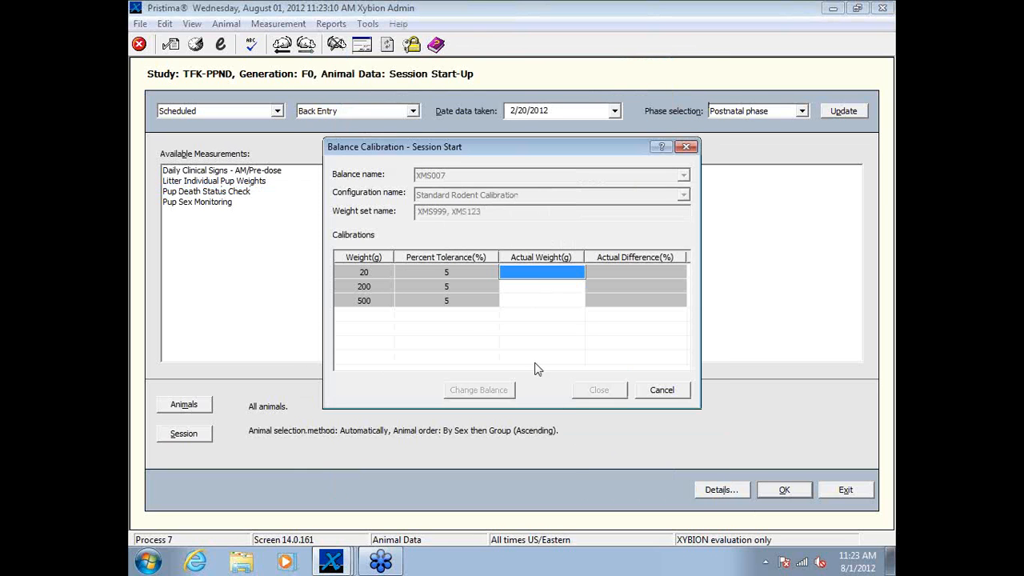
Step: Calibrate balance XMS007 for the 2/20/2012 session with actual weights of 20, 200 and 500 g
click(539, 276)
text(20)
key(Return)
text(200)
key(Return)
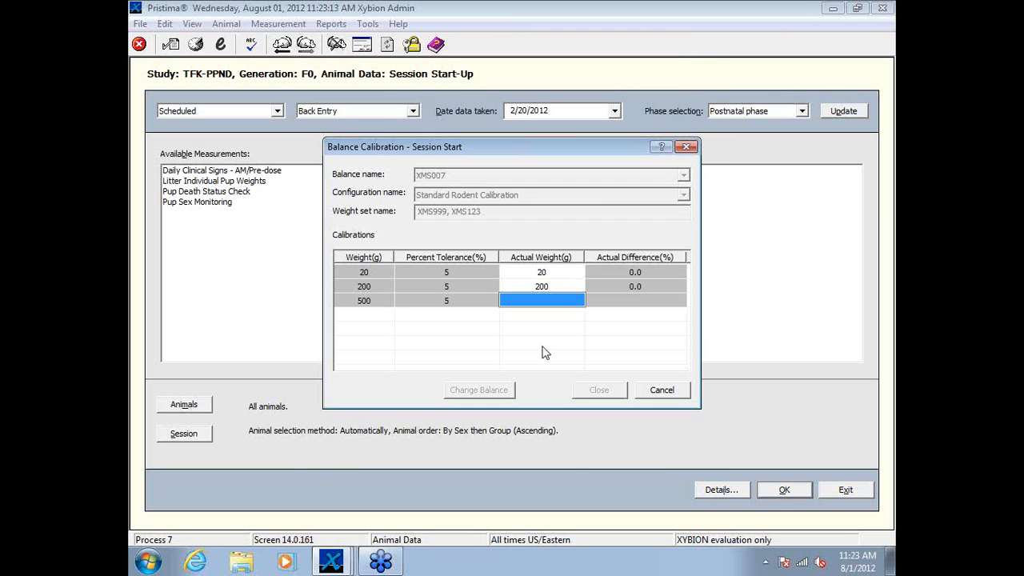
text(500)
key(Return)
key(Return)
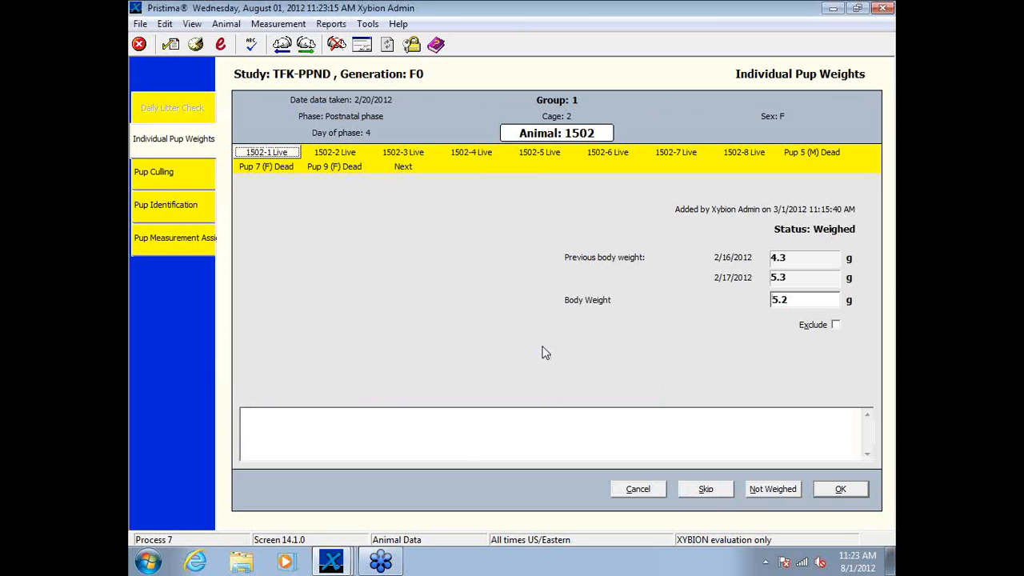
Step: Advance to animal 2504 and look through its pup weights, culling, identification and measurement assignment entries
click(307, 46)
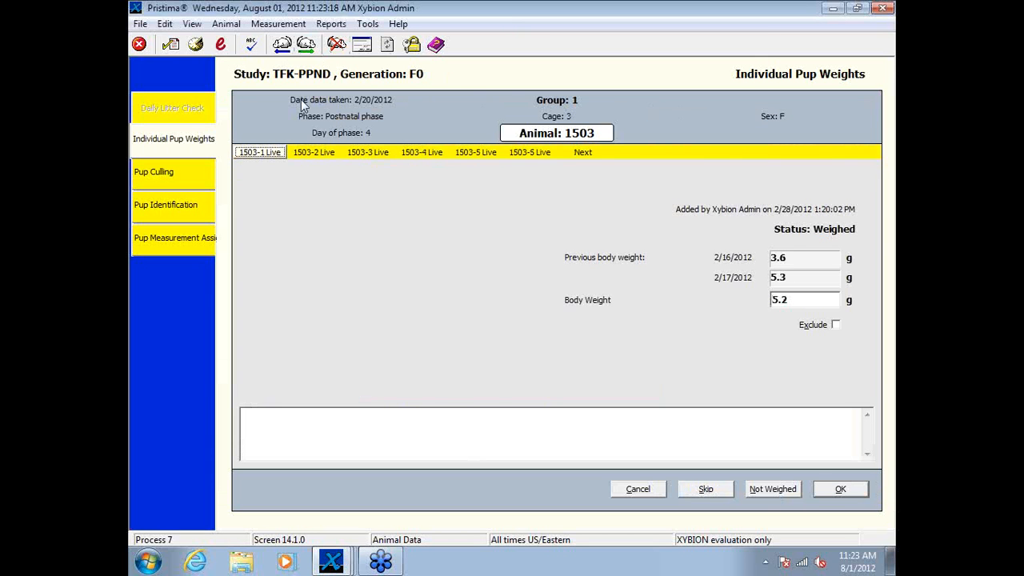
click(309, 46)
click(309, 45)
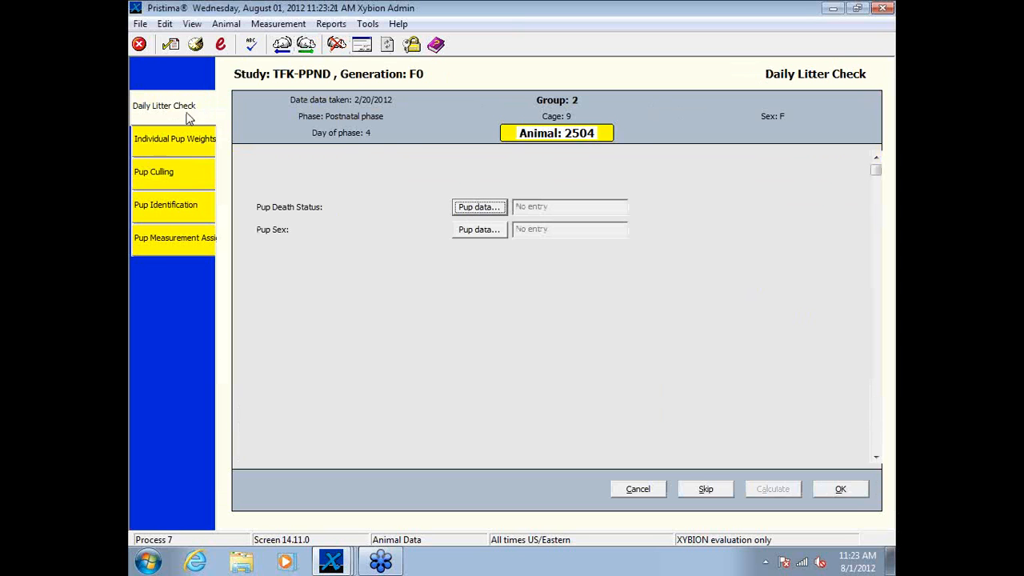
click(173, 139)
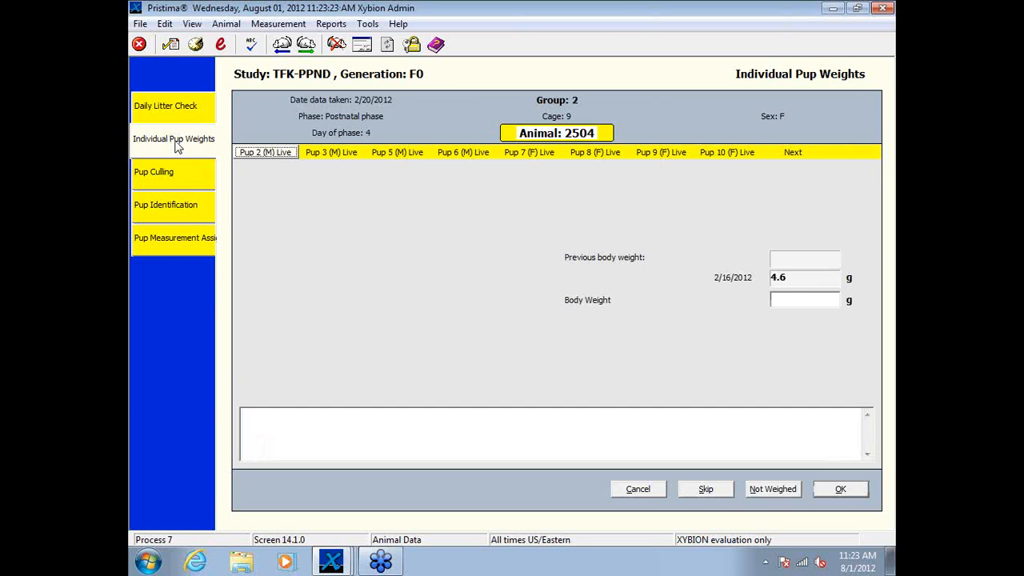
click(164, 186)
click(192, 206)
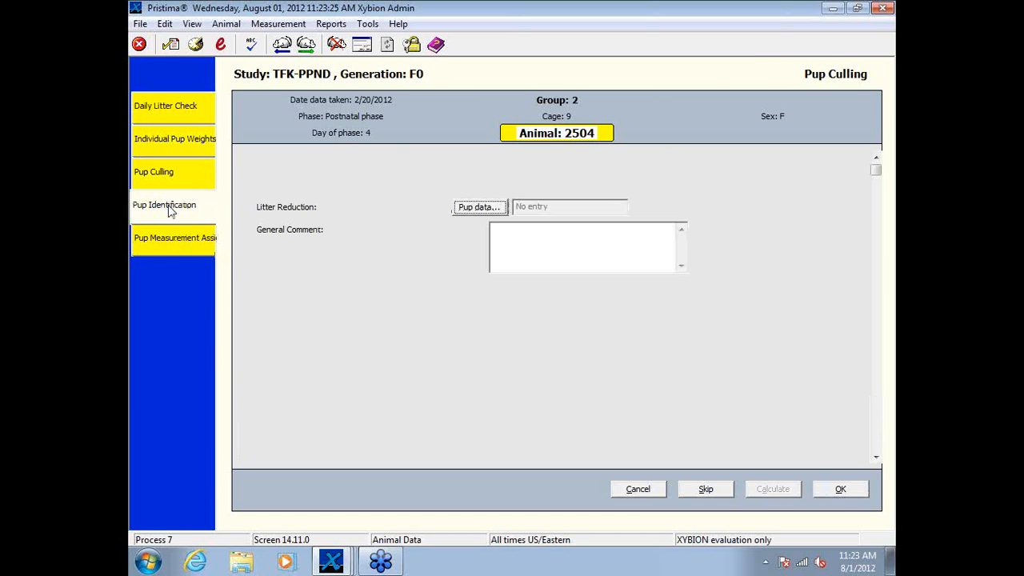
click(168, 244)
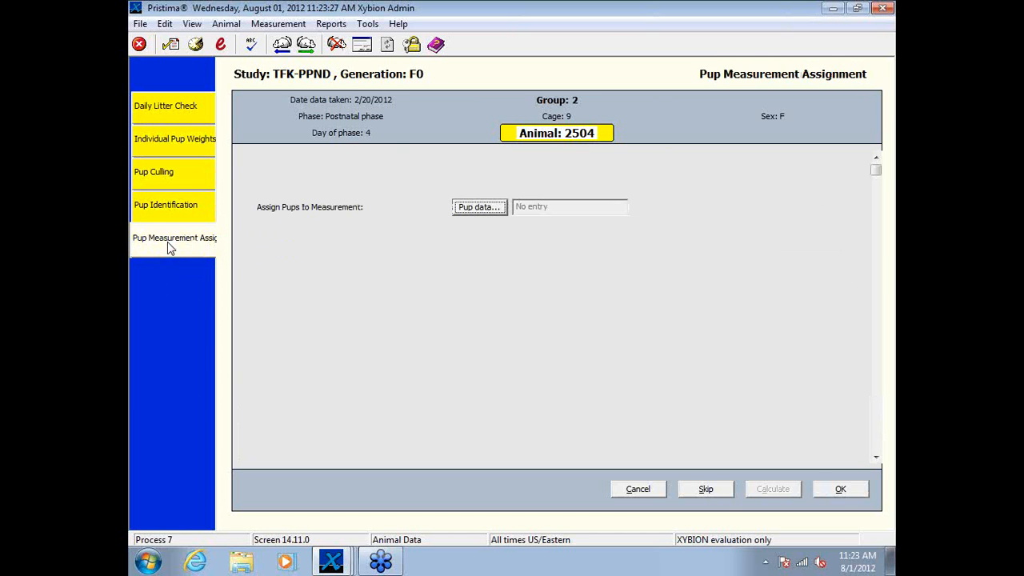
Step: Record the pup death status for animal 2504 as performed in the Daily Litter Check
click(177, 111)
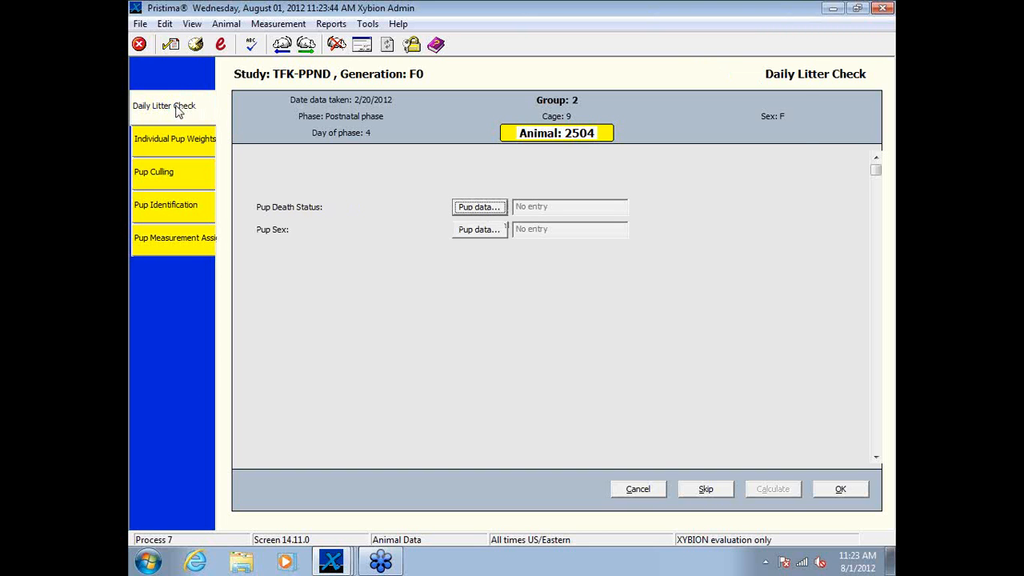
click(475, 208)
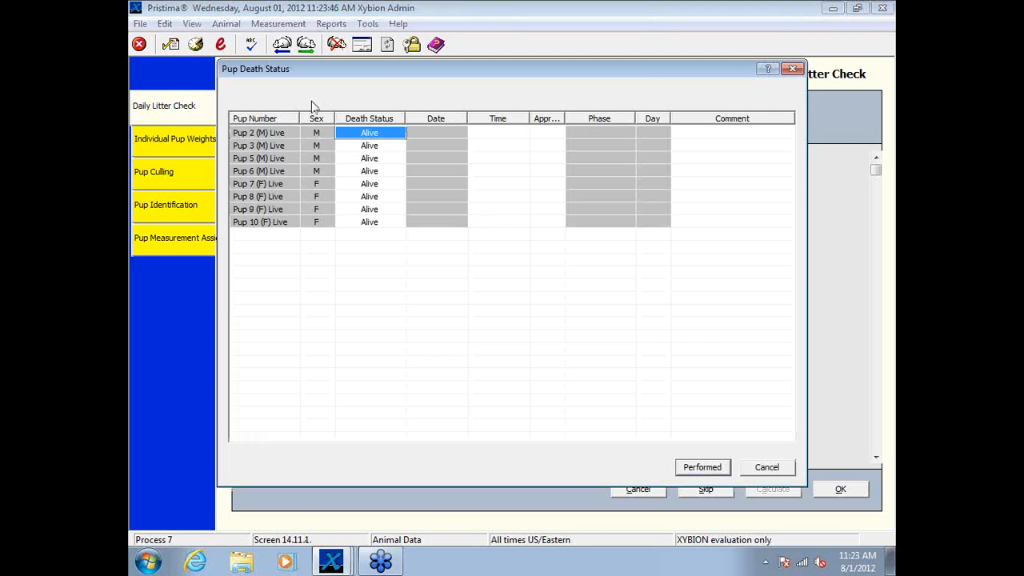
click(701, 470)
Step: Change Pup 7's sex to Male, record pup sex as performed, and sign the edit with reason Entry error and the account password
click(477, 234)
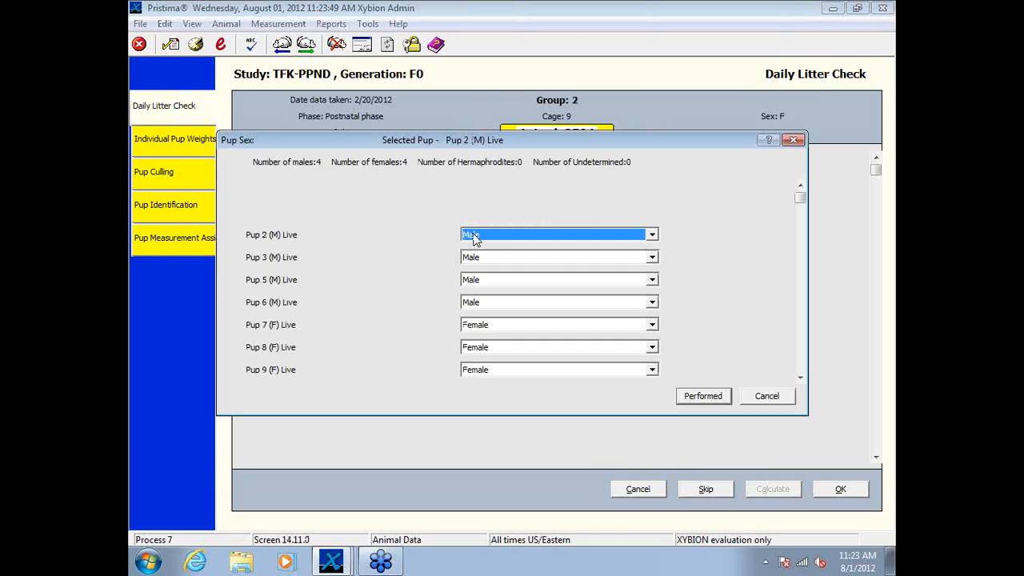
click(652, 325)
click(608, 338)
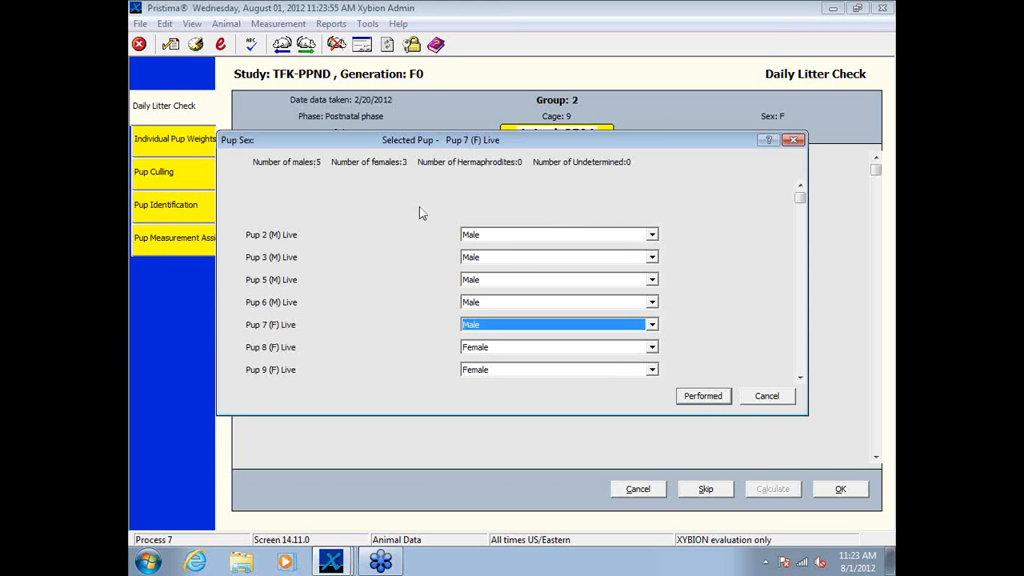
click(719, 399)
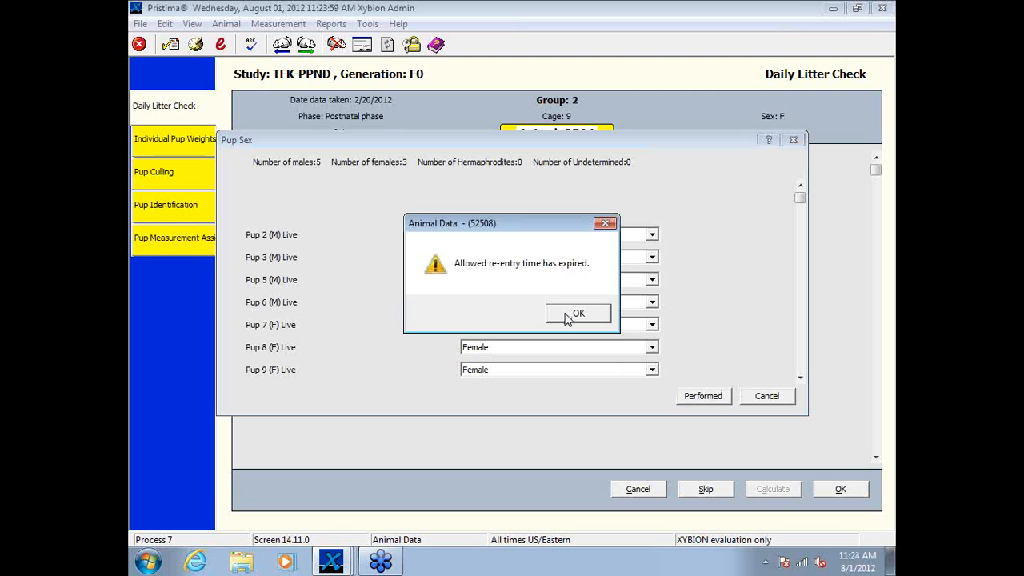
click(567, 316)
click(436, 262)
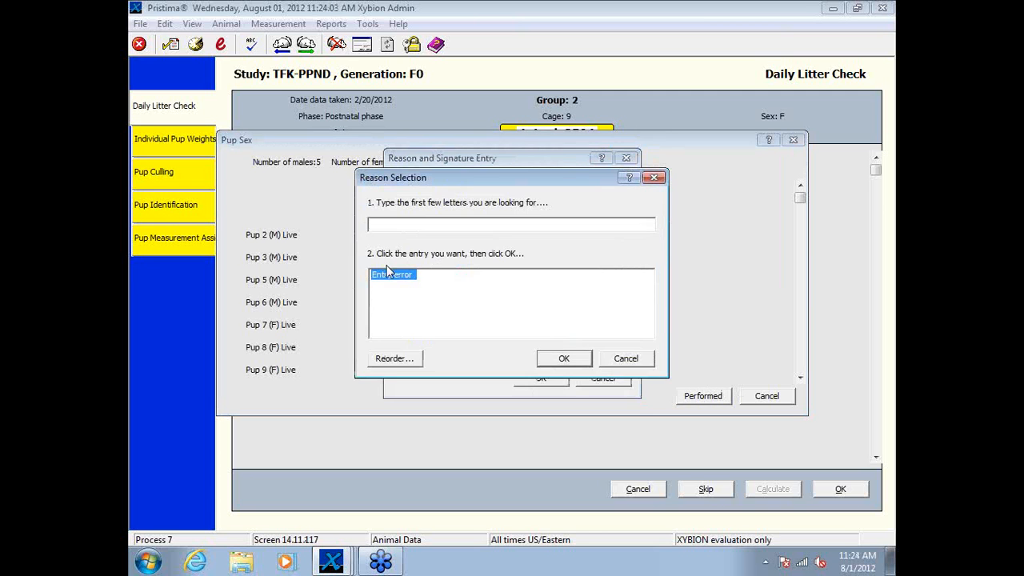
click(398, 276)
click(584, 360)
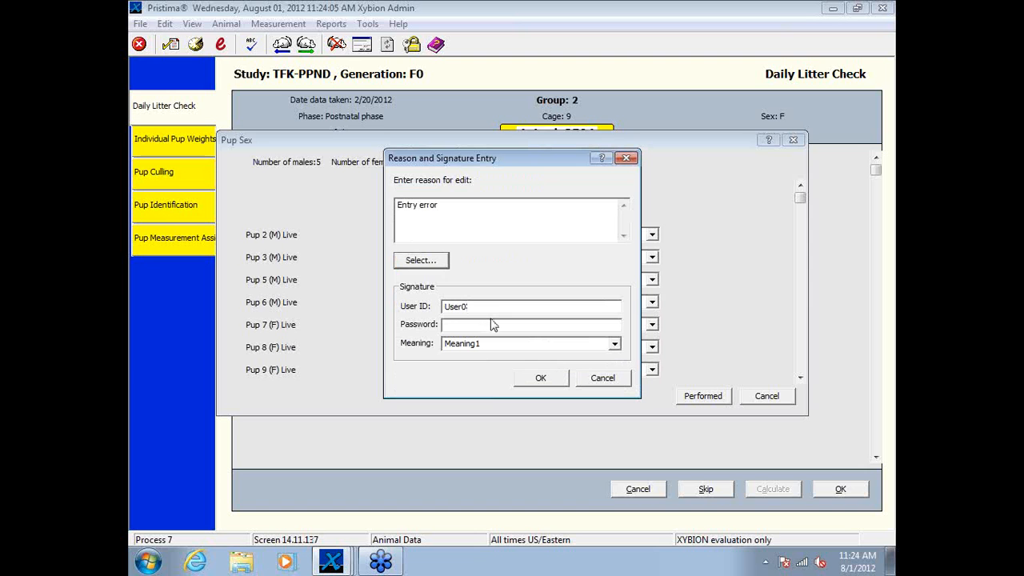
click(500, 325)
key(Return)
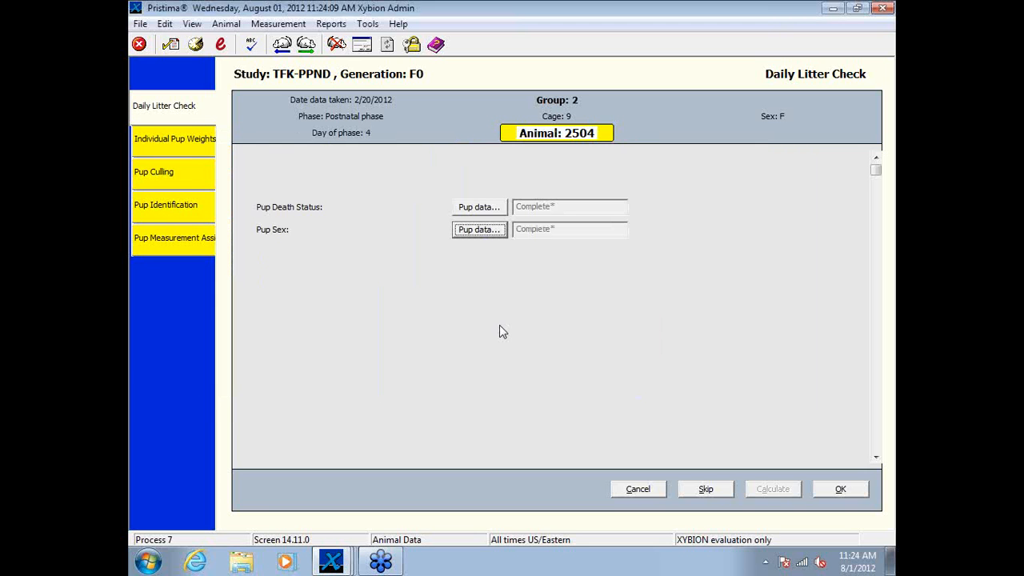
Step: Enter animal 2504's individual pup body weights: Pup 2 5.6 g, Pup 3 4.3 g, Pup 5 5.3 g and Pup 6 5.6 g
click(177, 137)
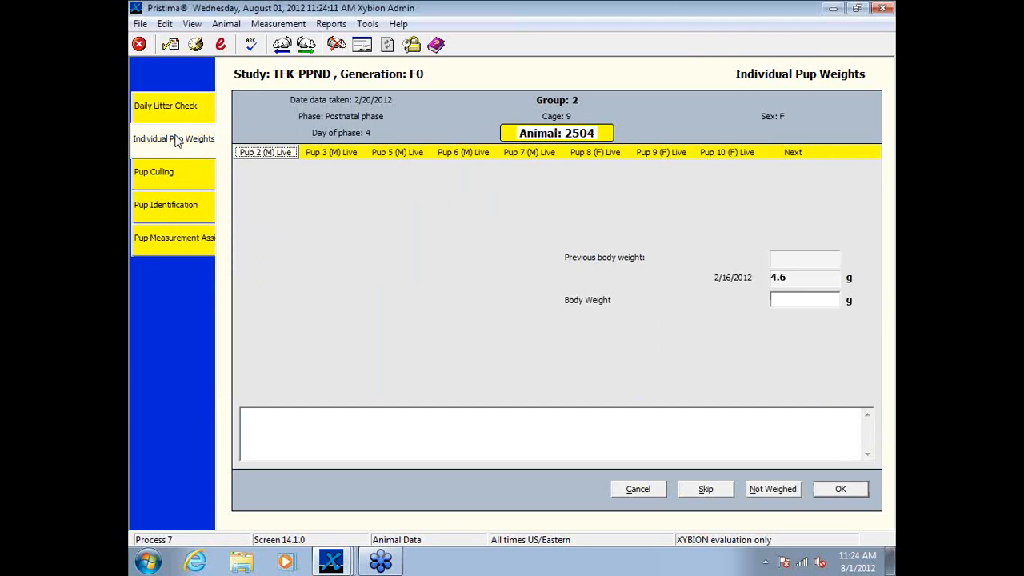
click(799, 302)
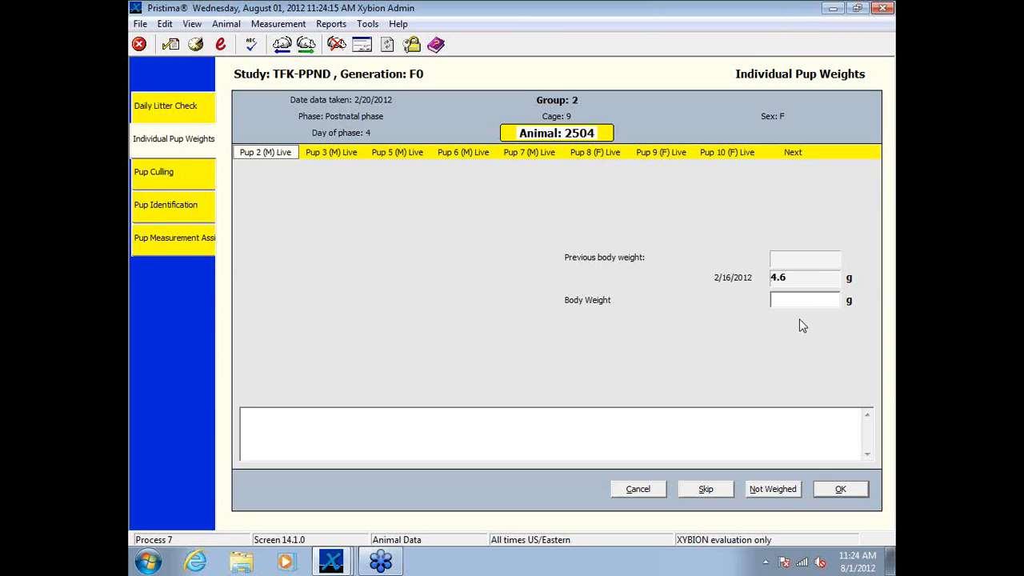
text(5.6)
key(Return)
text(5)
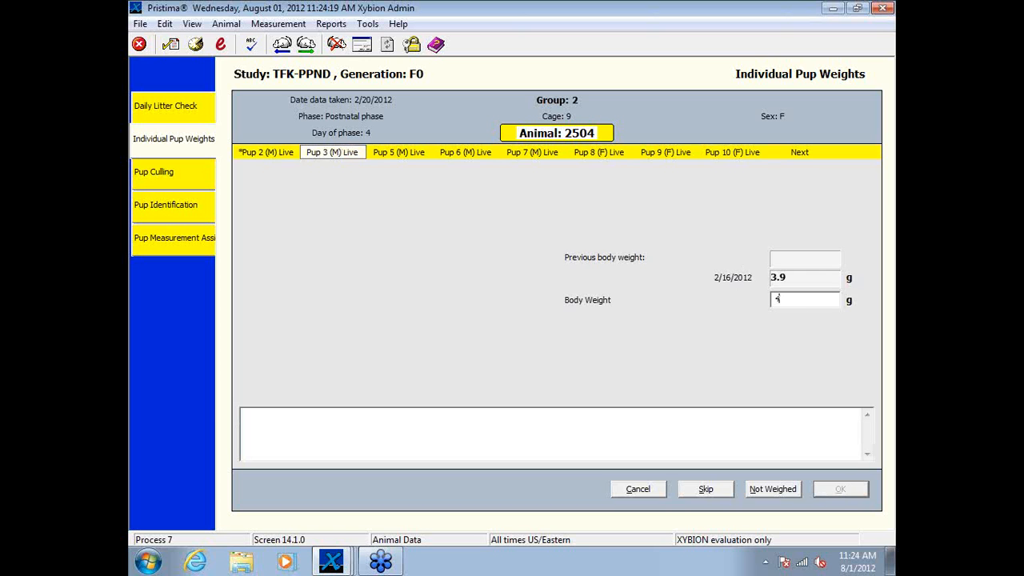
text(.3)
key(Return)
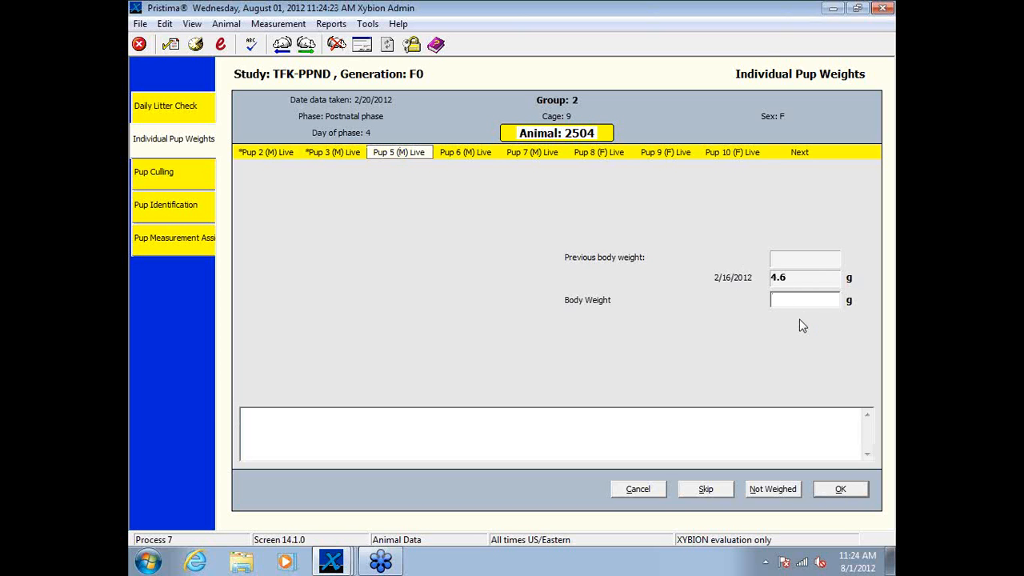
text(5.3)
key(Return)
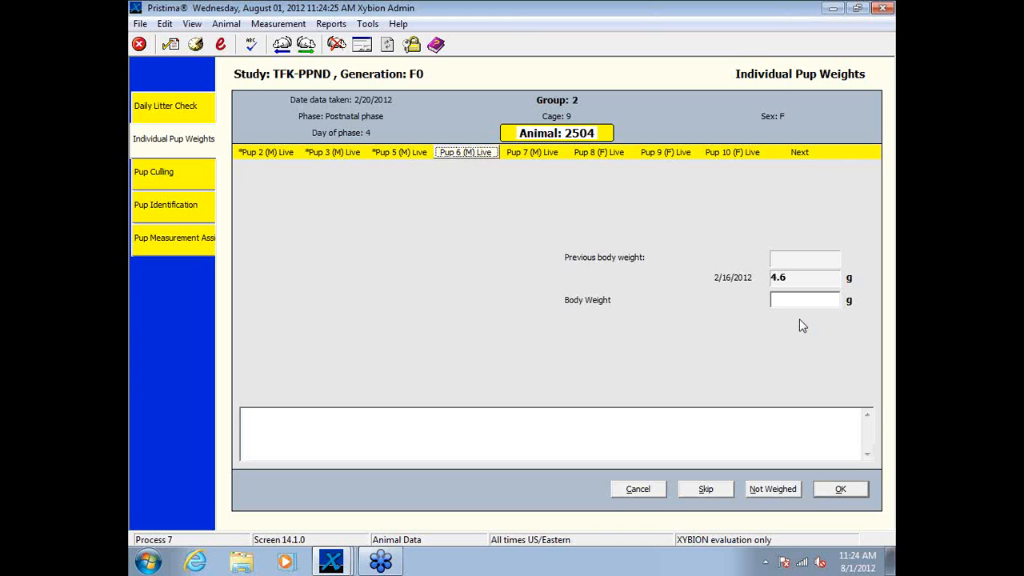
text(5.6)
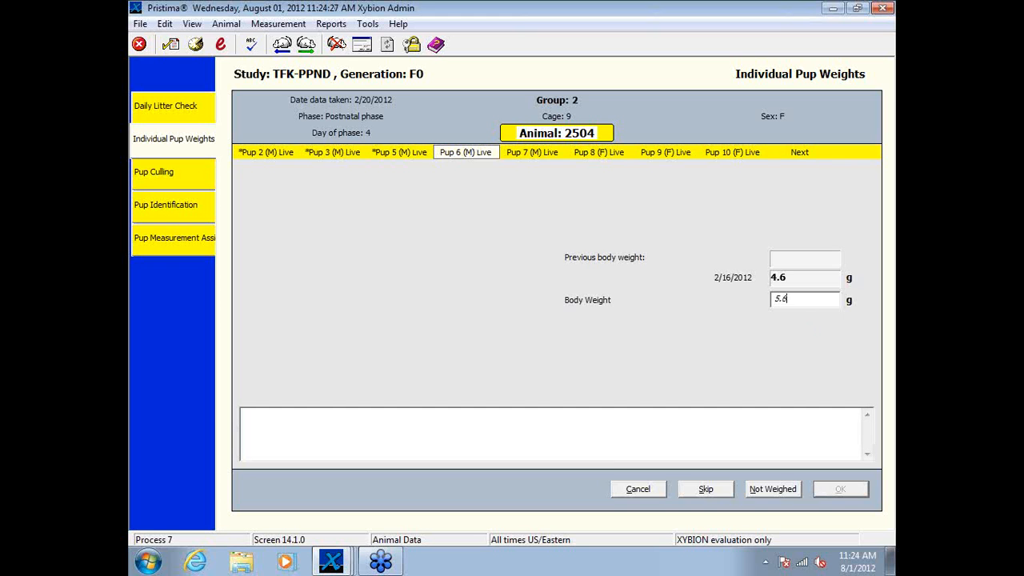
key(Return)
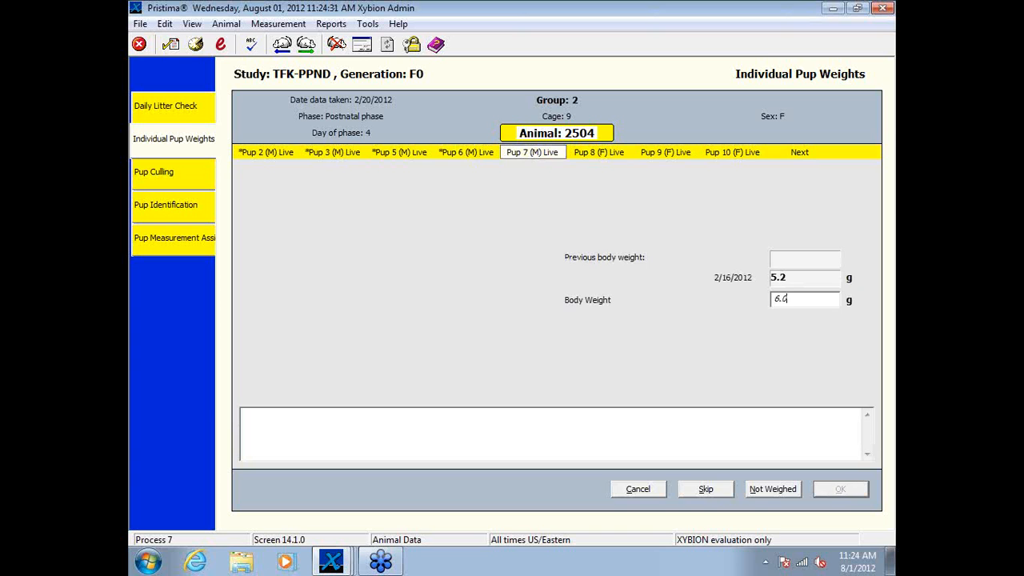
Step: Enter body weights of 6.6 g for Pup 7, 4.0 g for Pup 8 and 3.3 g for Pup 9, then complete Pup 10's weight
text(6.6)
key(Return)
text(4.0)
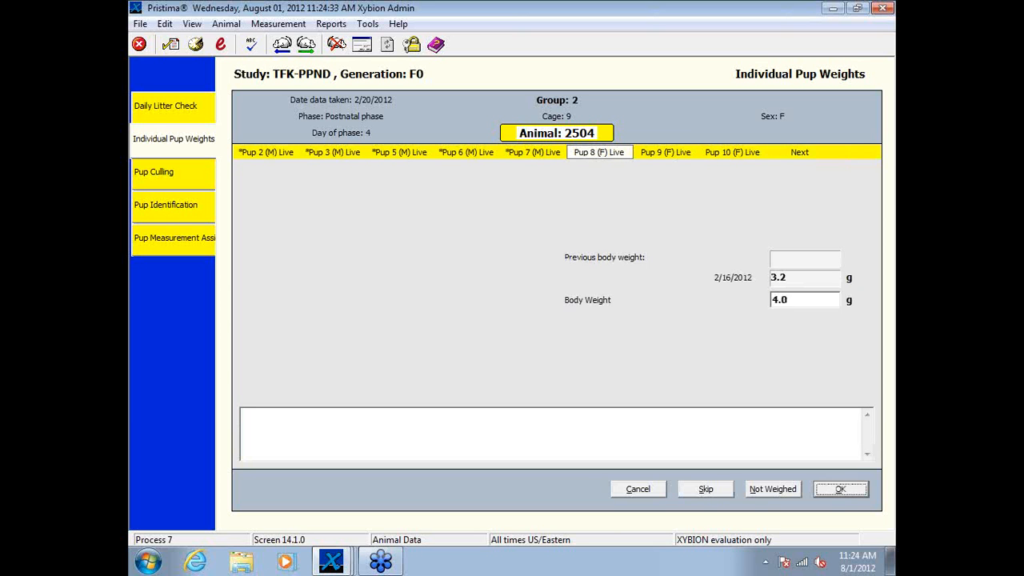
key(Return)
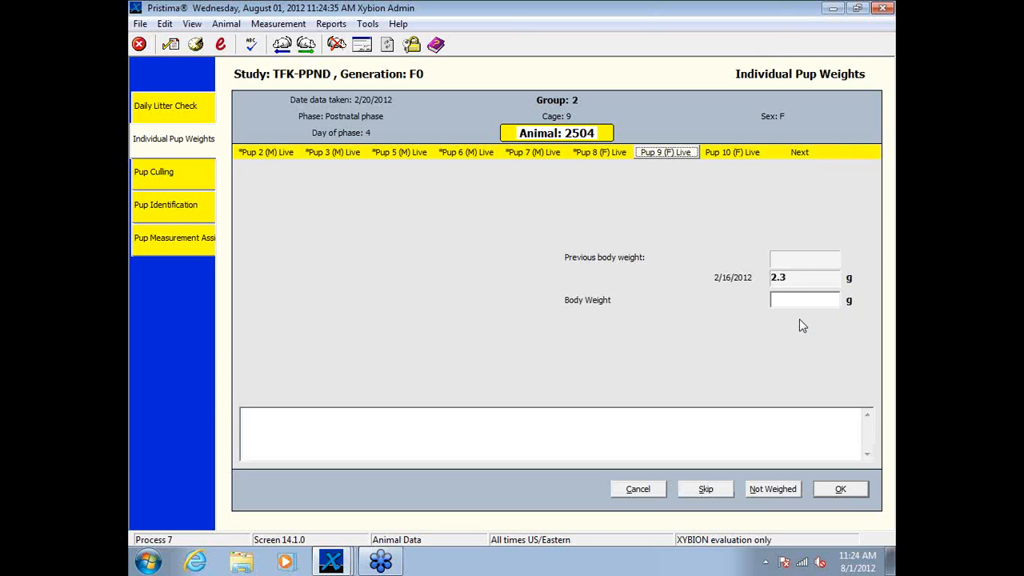
text(3)
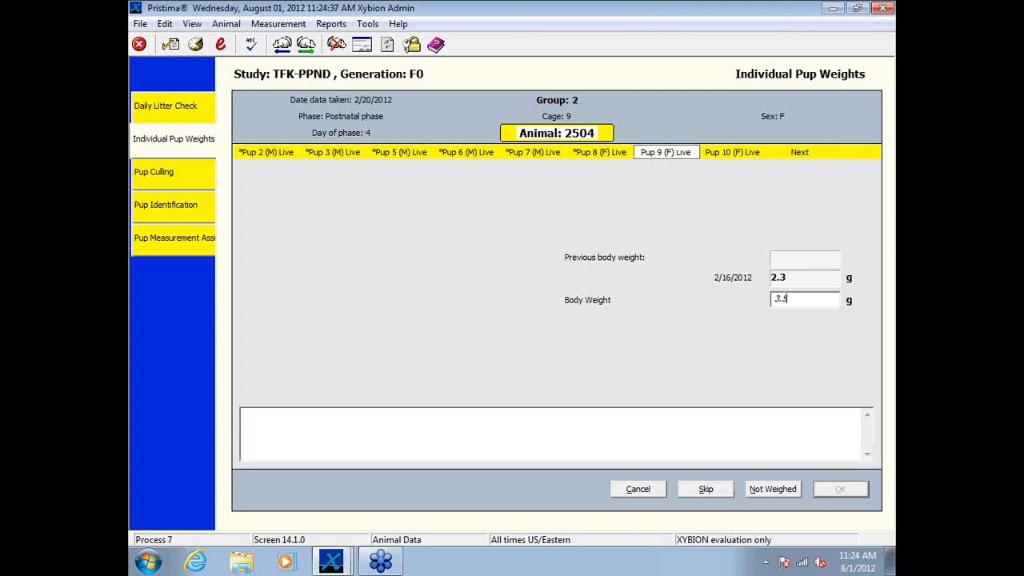
text(.3)
key(Return)
text(4.6)
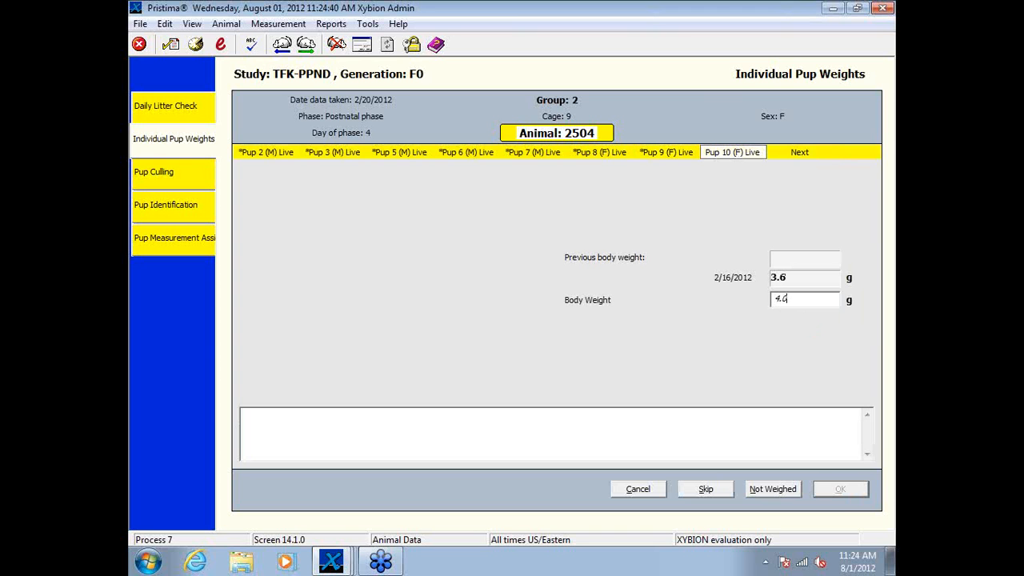
key(Return)
key(Return)
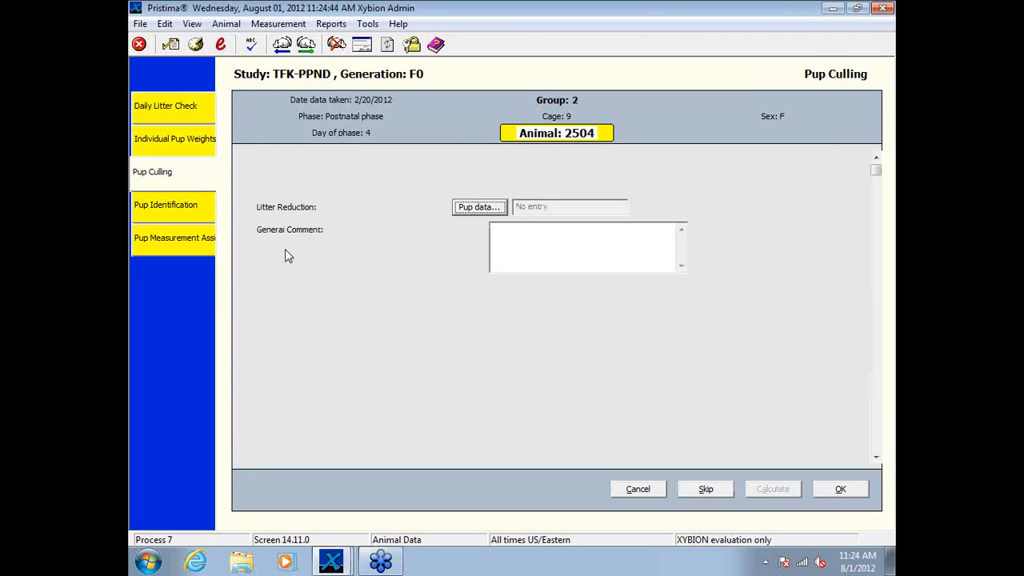
Step: Assign the litter reduction for animal 2504's pups automatically in Pup Culling, accepting that all females are kept
click(477, 206)
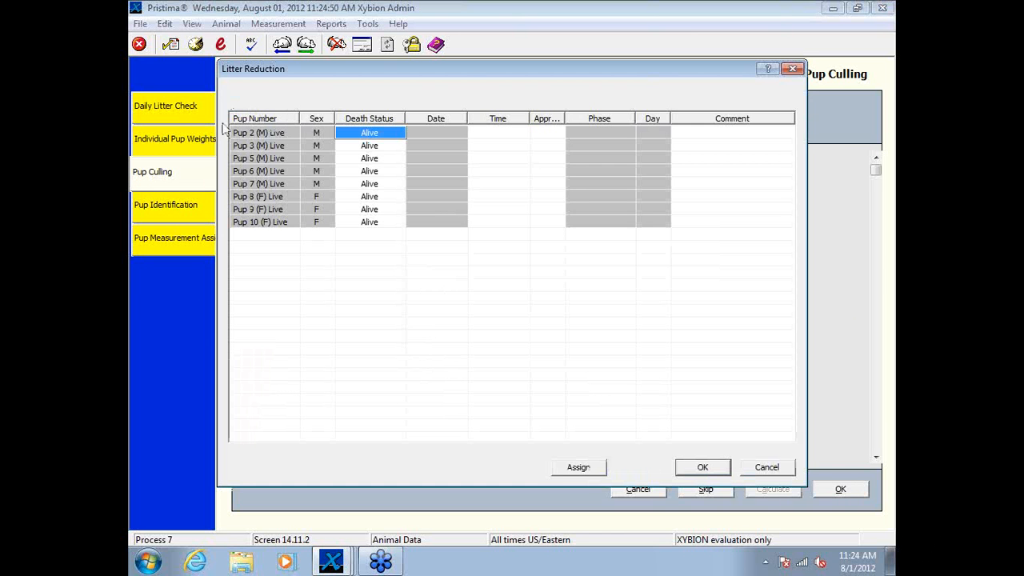
click(577, 470)
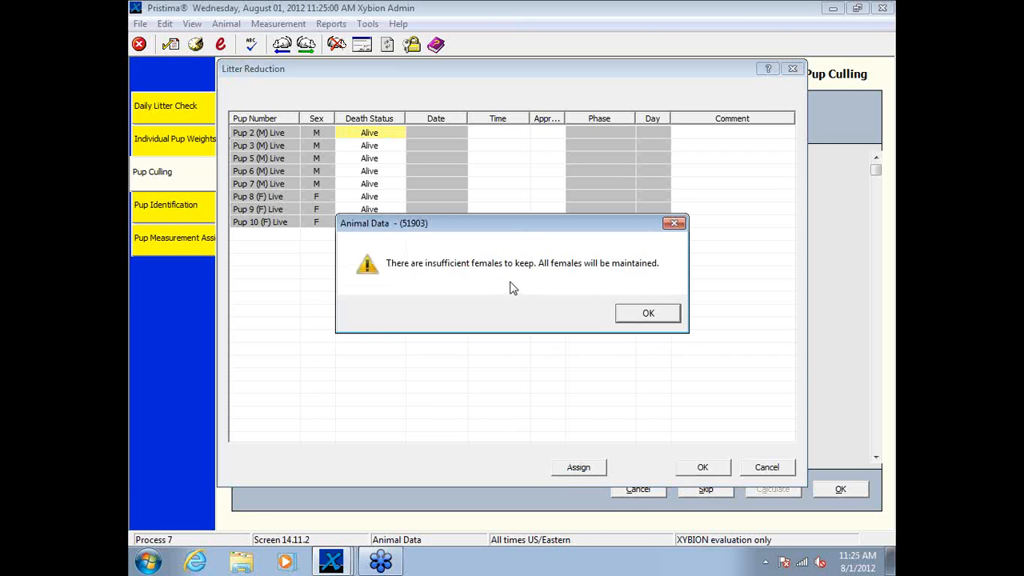
drag(519, 224, 509, 258)
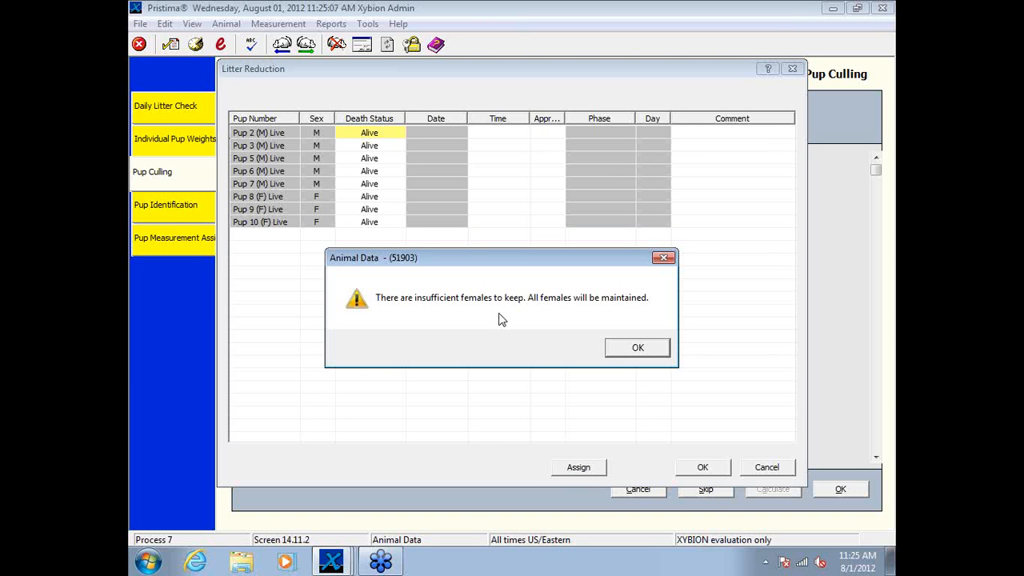
click(635, 347)
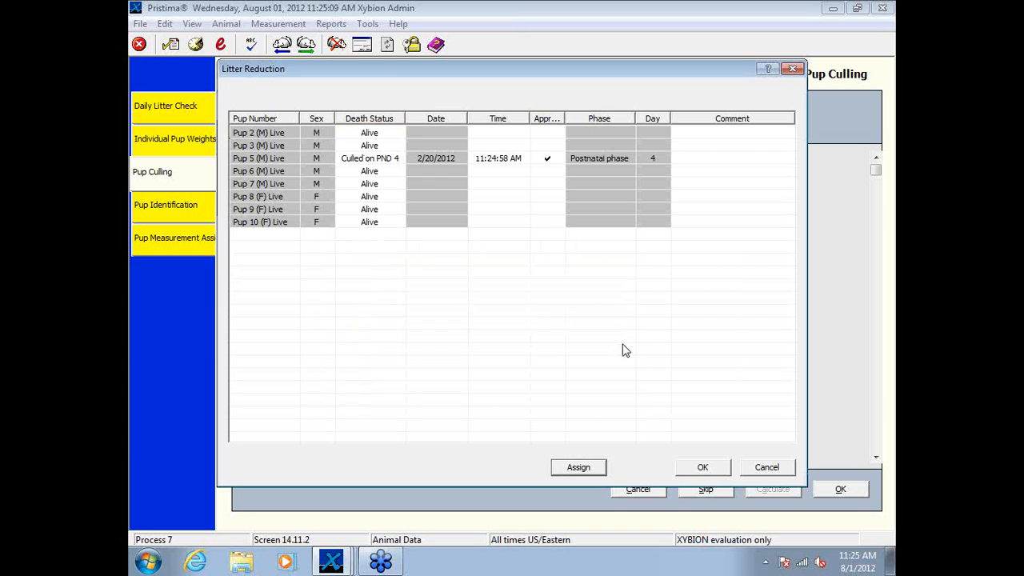
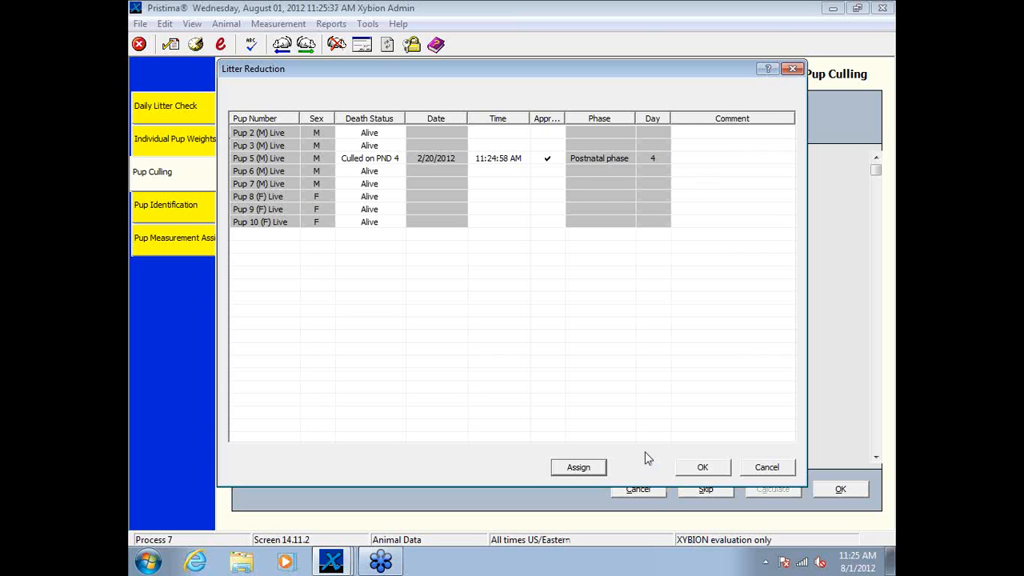
Step: Accept animal 2504's litter reduction despite the unmet pup selection requirements, and automatically assign identification numbers to the remaining live pups
click(715, 471)
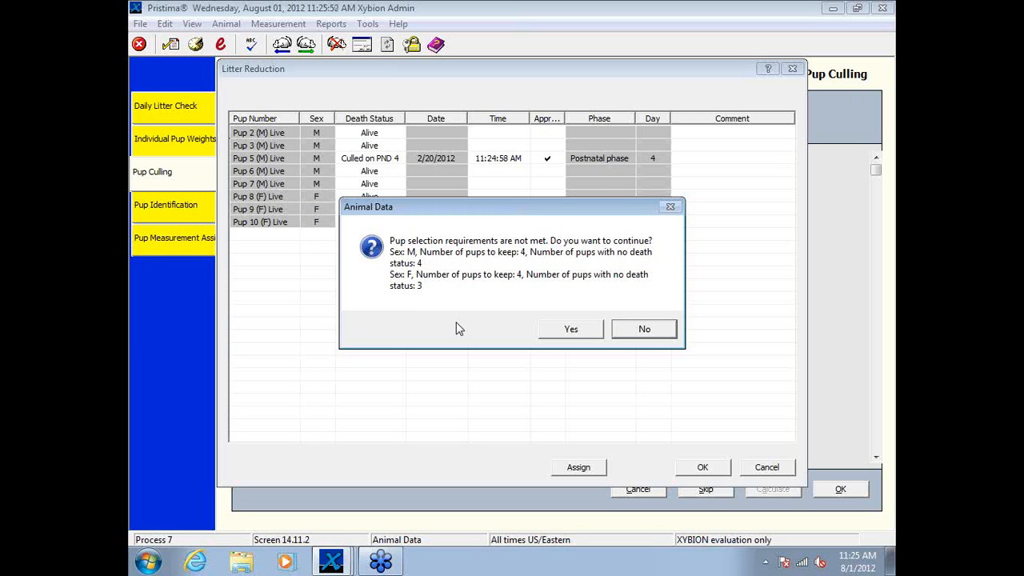
click(588, 331)
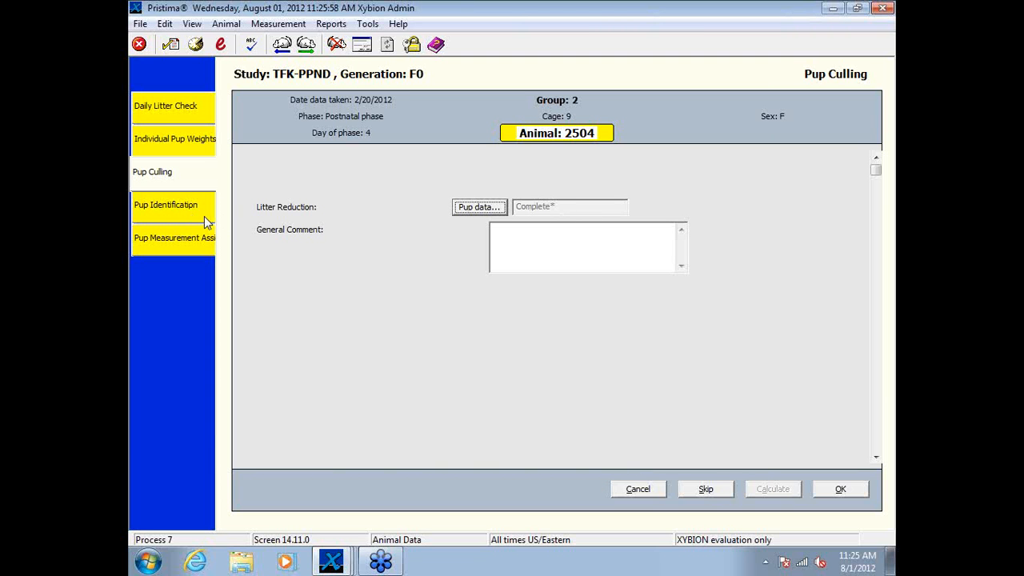
click(203, 215)
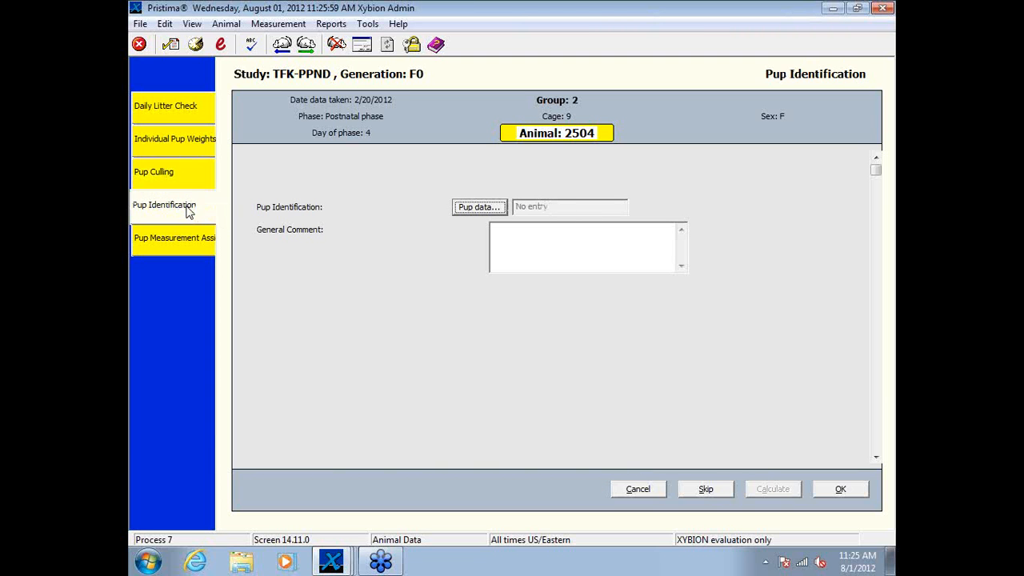
click(478, 207)
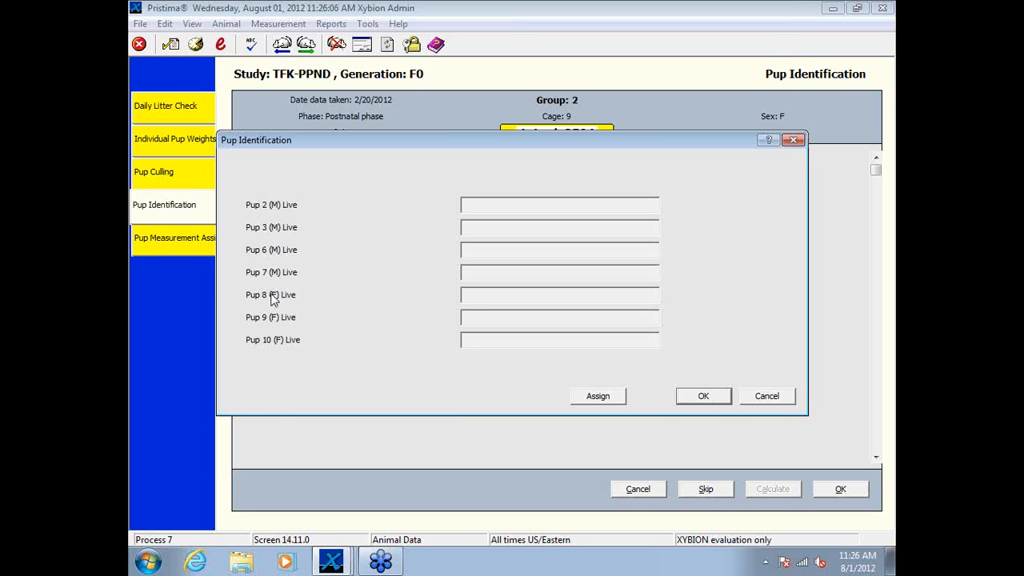
click(605, 397)
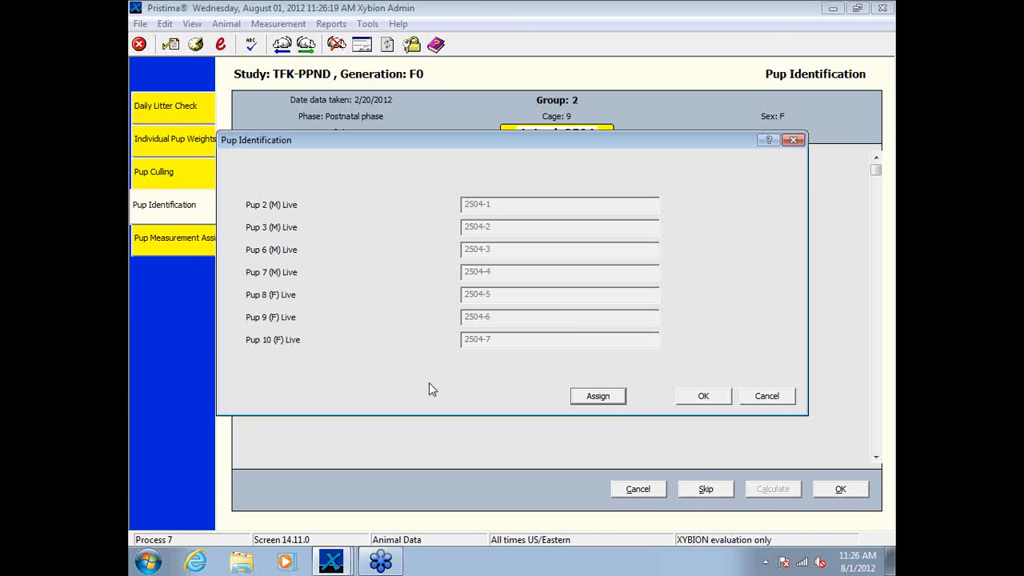
click(709, 396)
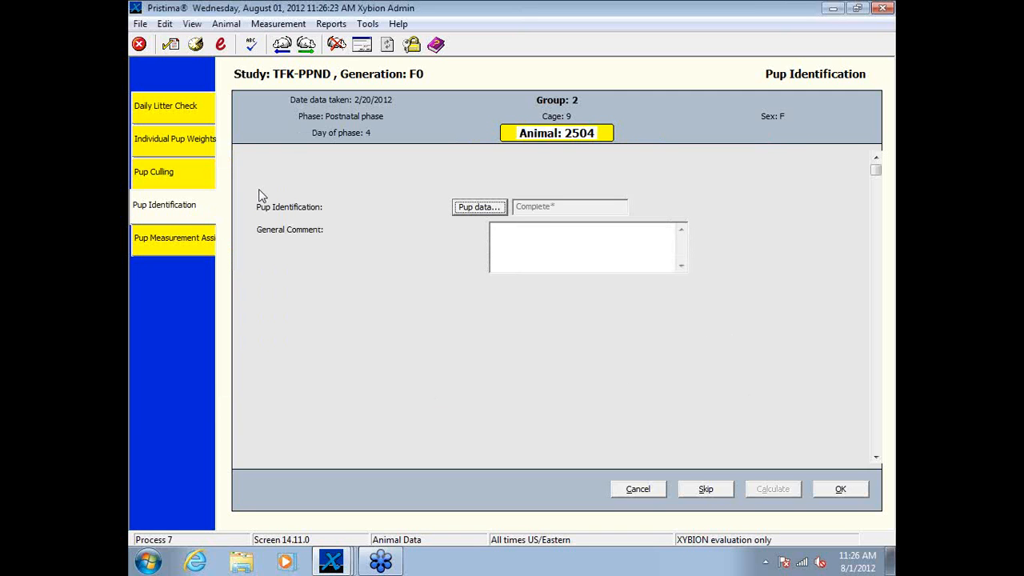
Step: In Pup Measurement Assignment for animal 2504, assign the Vaginal Opening measurement to pup 2504-5
click(183, 239)
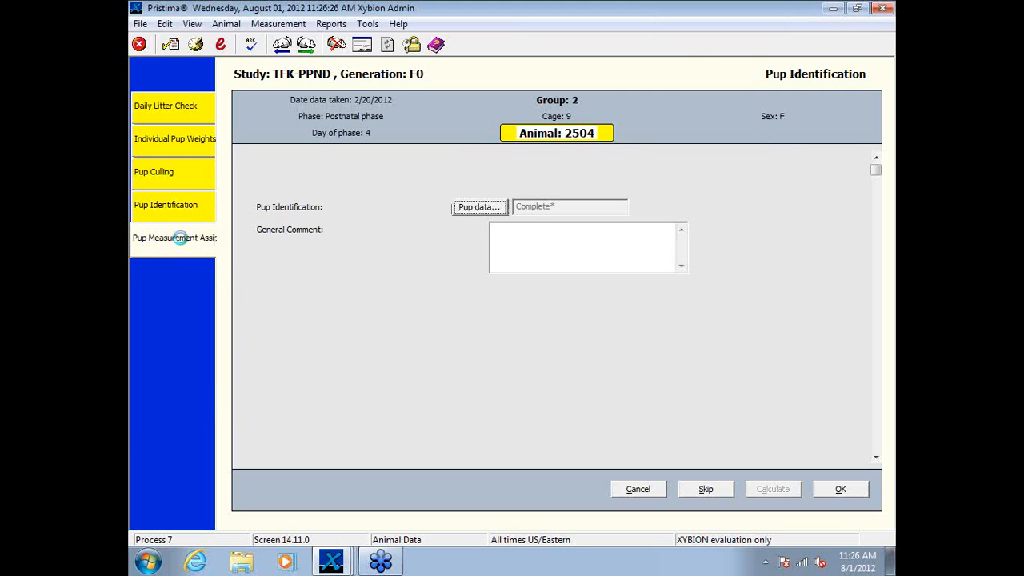
click(480, 207)
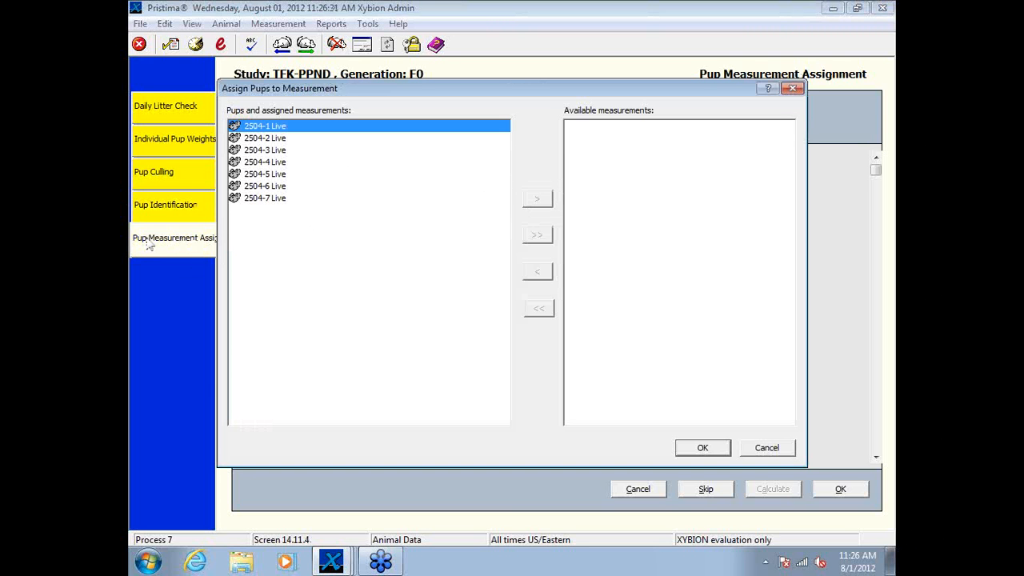
click(239, 174)
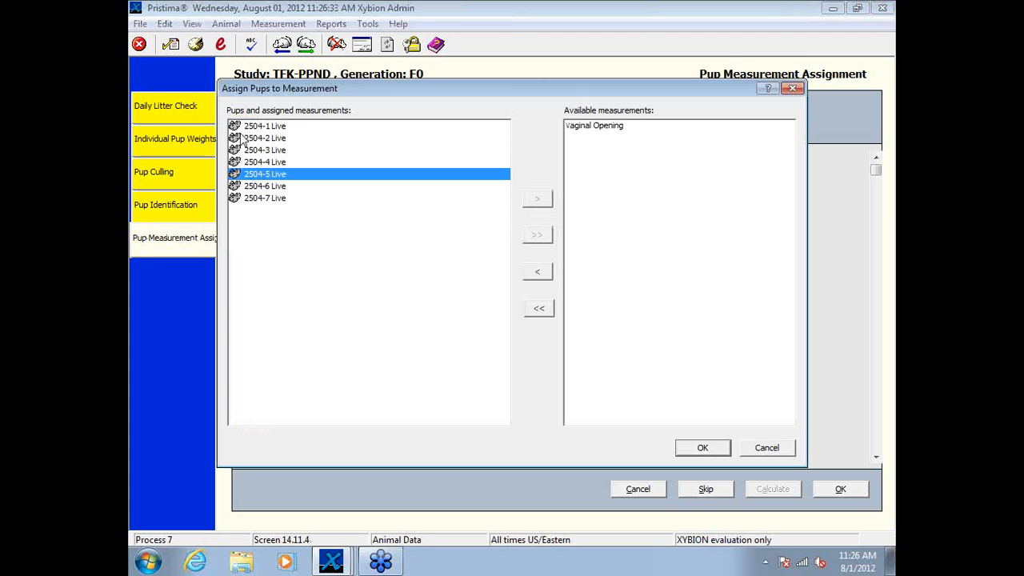
click(260, 128)
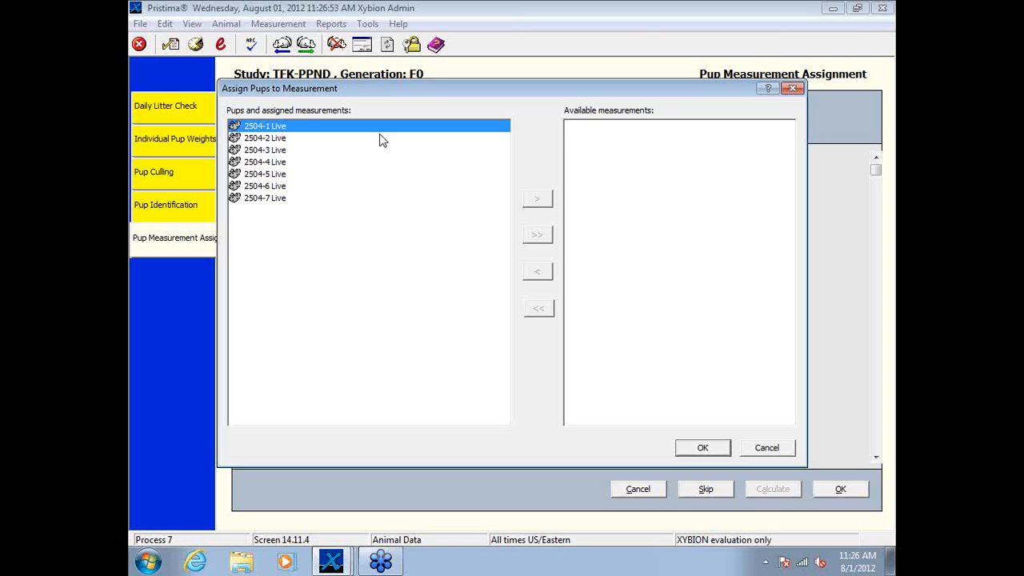
click(270, 176)
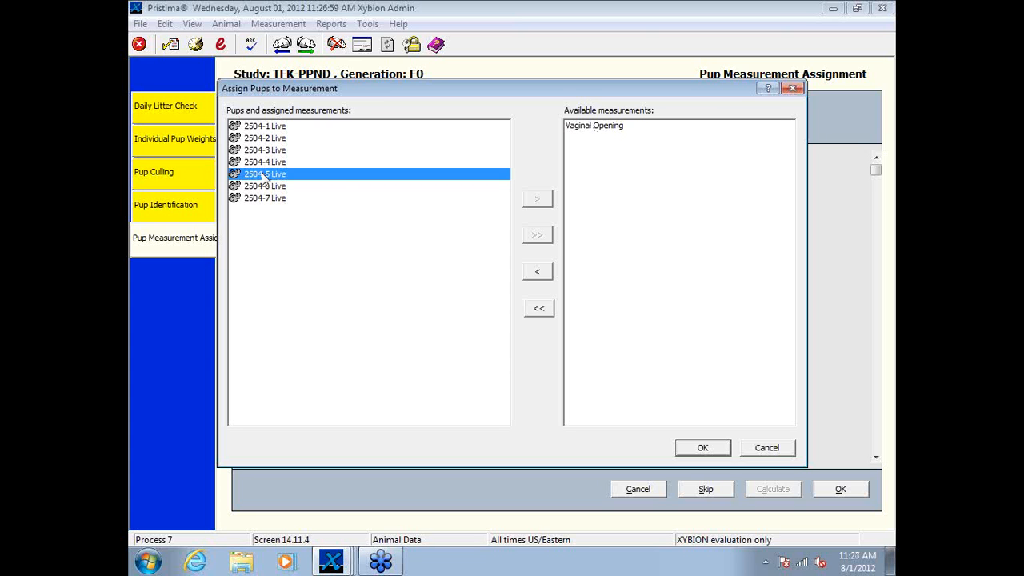
click(592, 126)
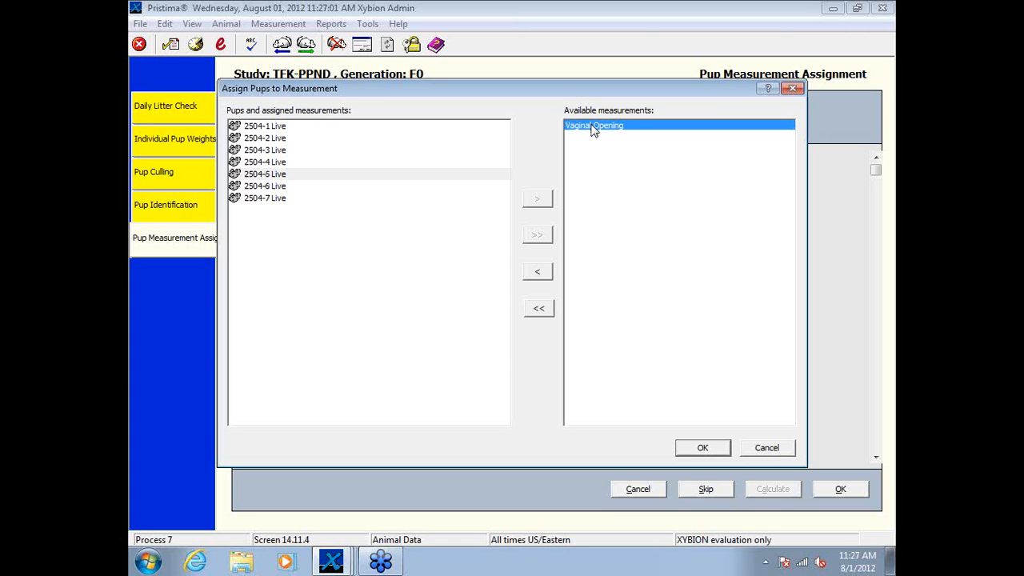
click(537, 271)
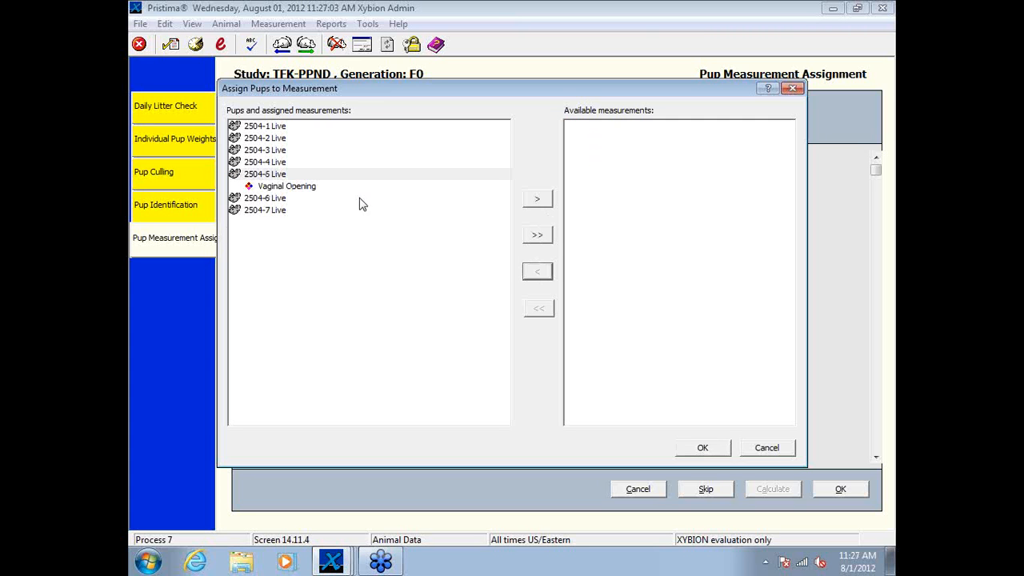
Step: Assign Vaginal Opening to pups 2504-6 and 2504-7, and save animal 2504's measurement assignment
click(272, 200)
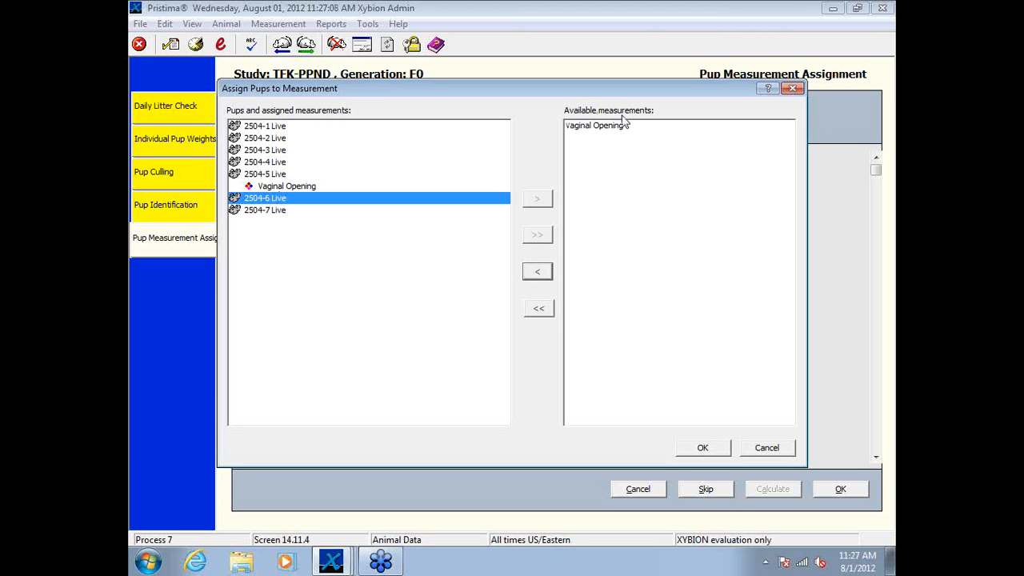
click(616, 127)
click(547, 271)
click(276, 223)
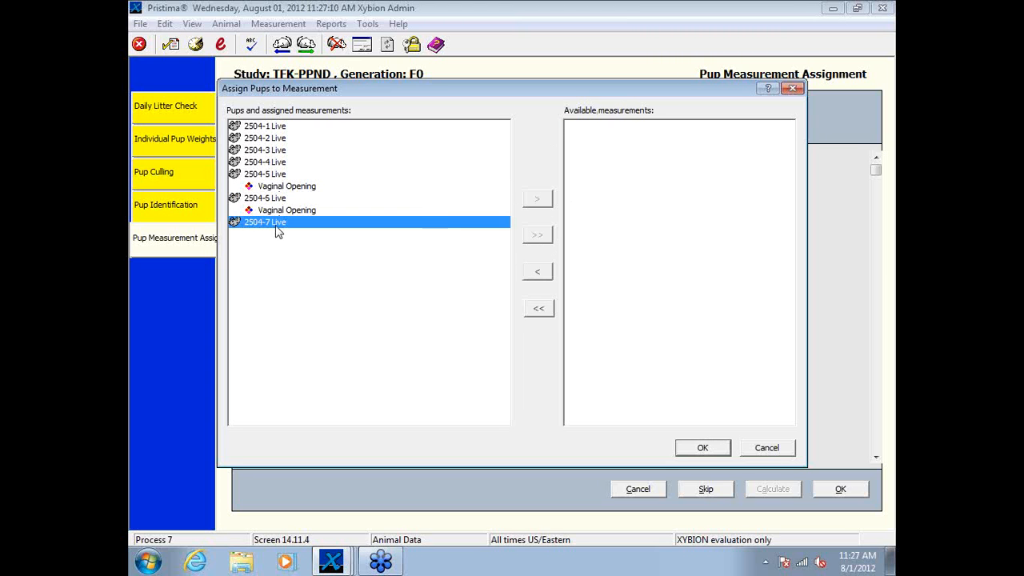
click(606, 128)
click(537, 271)
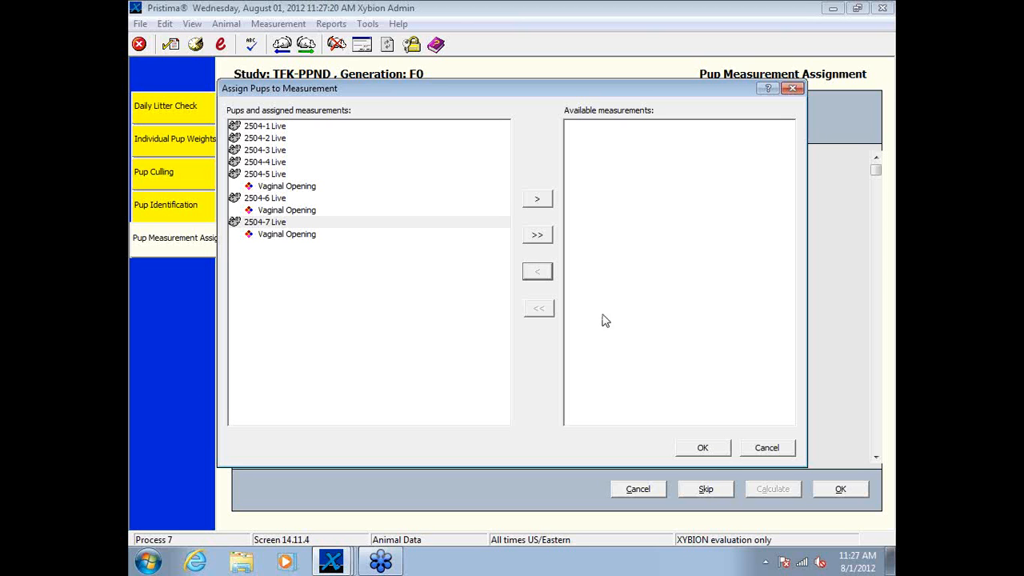
click(704, 448)
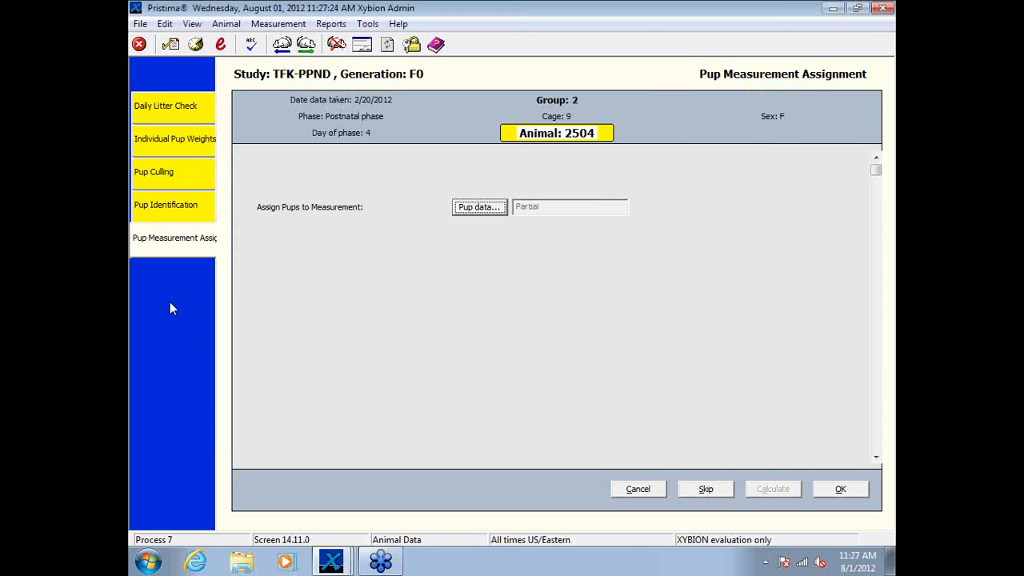
click(840, 490)
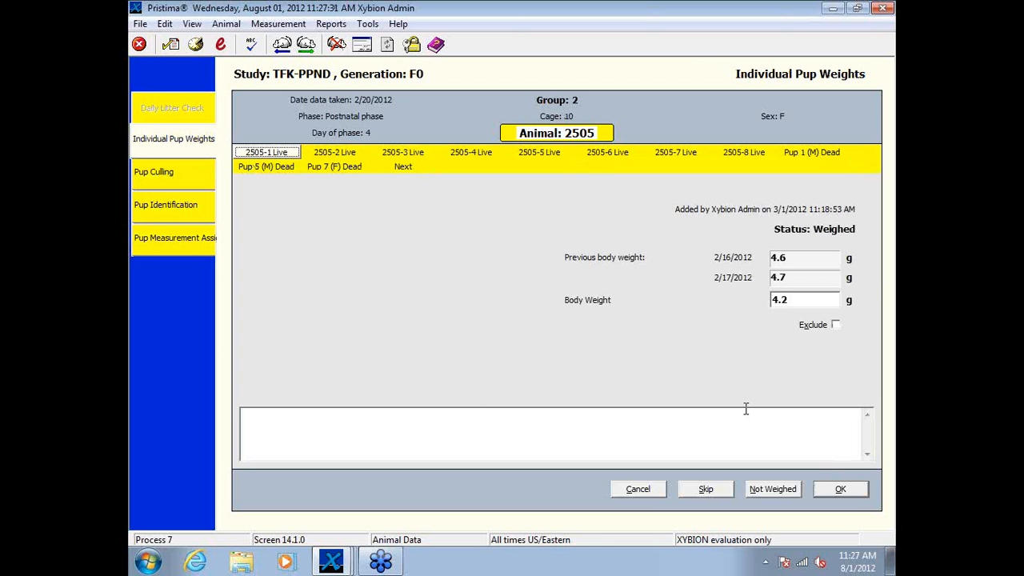
Step: Exit the data collection session without collecting the remaining data, leaving animal 2504's session data unsigned
click(645, 490)
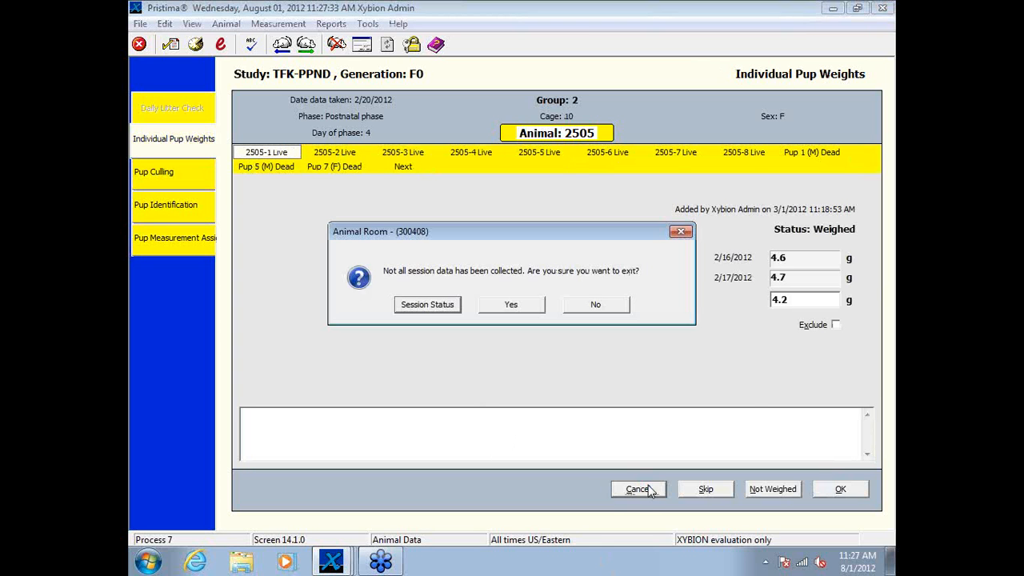
click(532, 307)
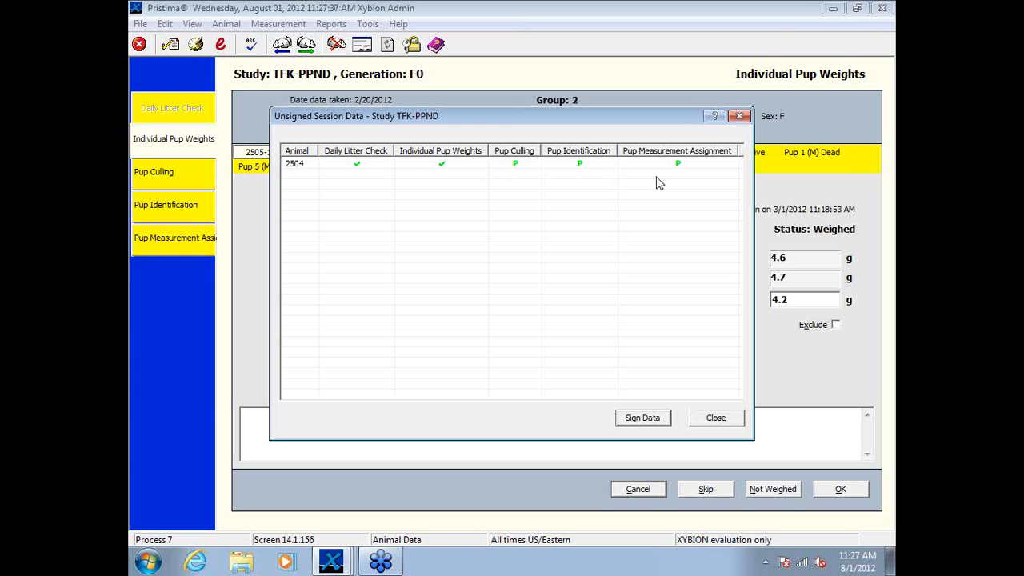
click(716, 418)
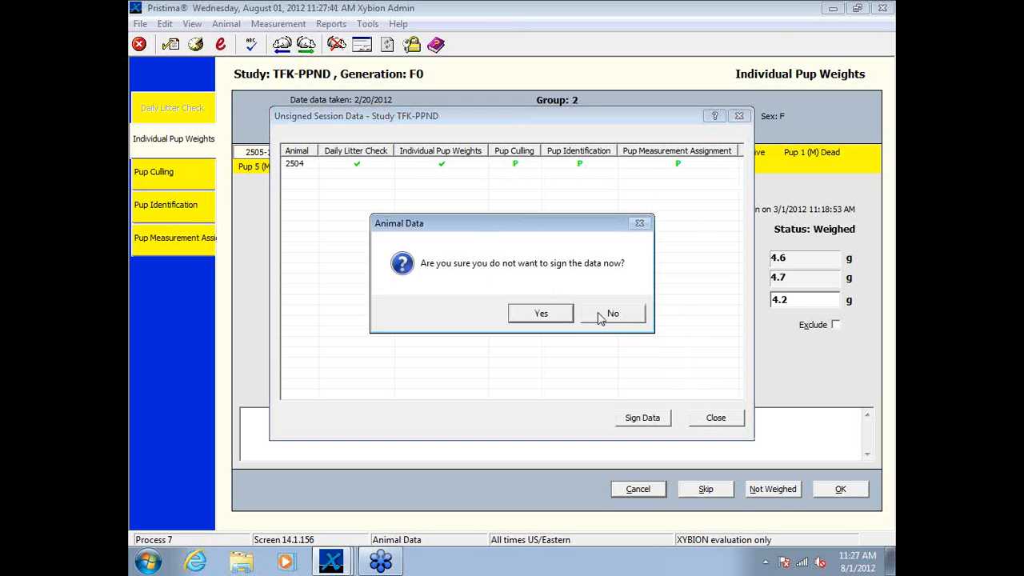
click(542, 313)
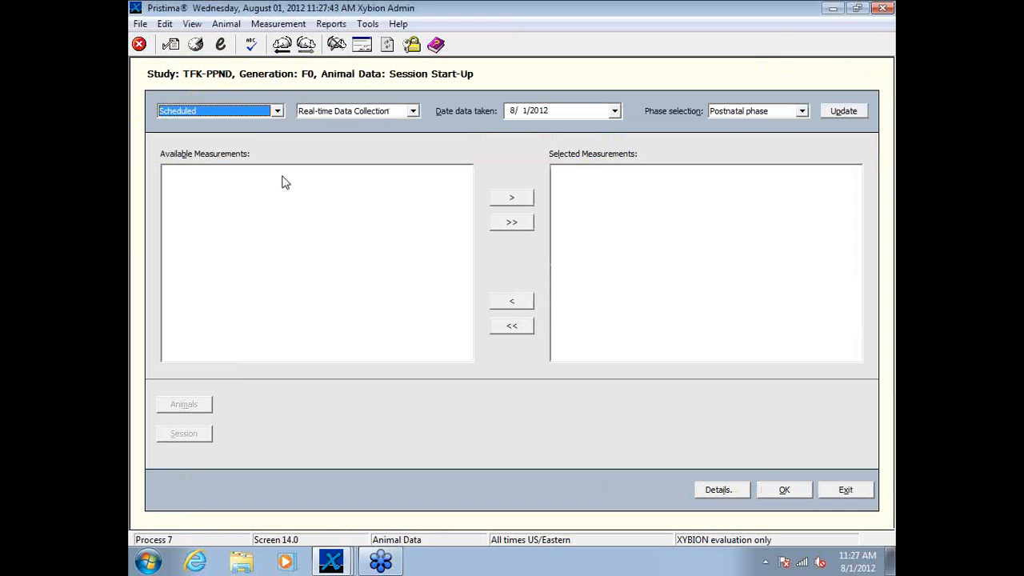
Step: Set the new session to Back Entry with data taken on 3/8/2012, and update the available measurements for the postnatal phase
click(413, 111)
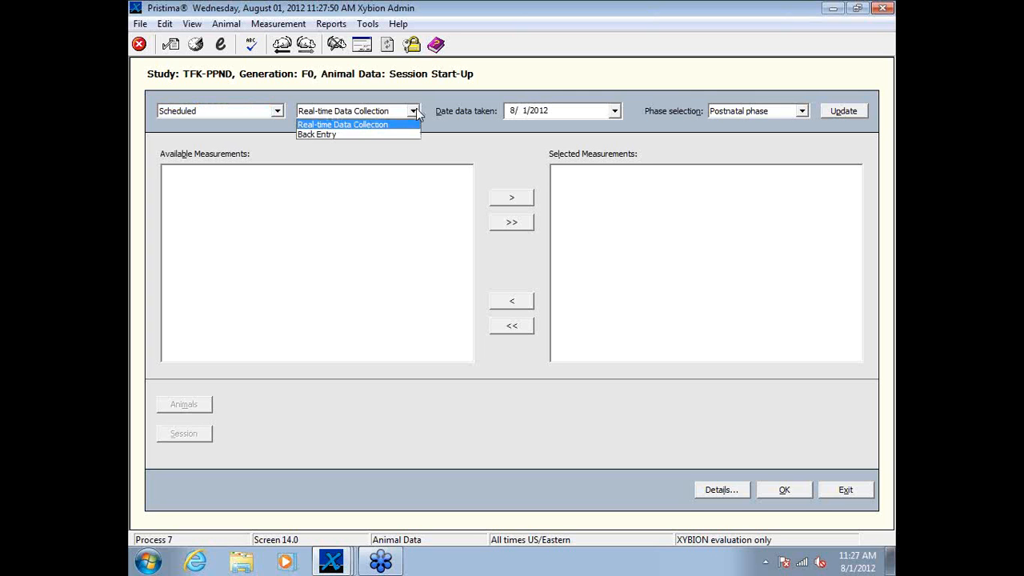
click(622, 116)
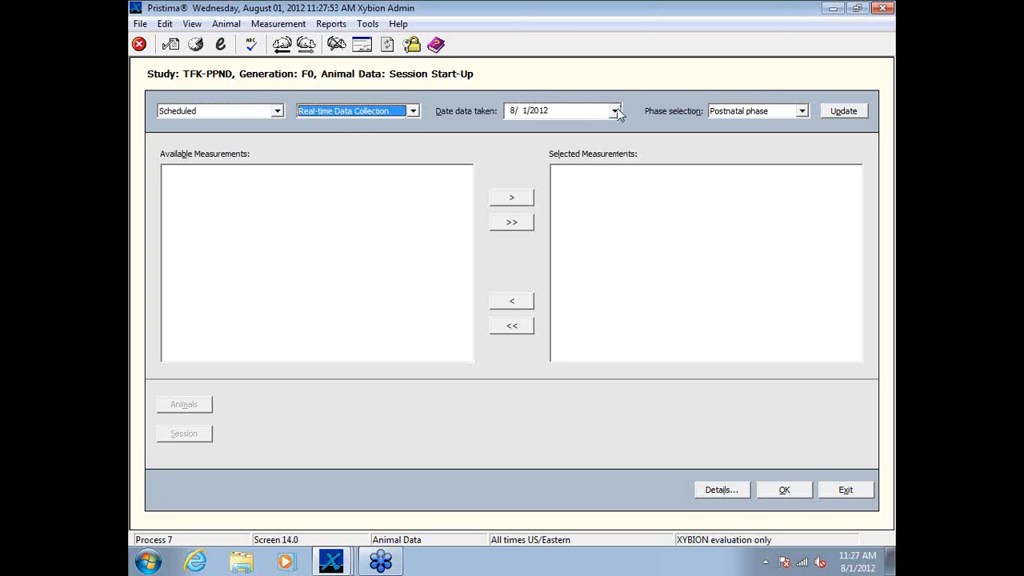
click(615, 110)
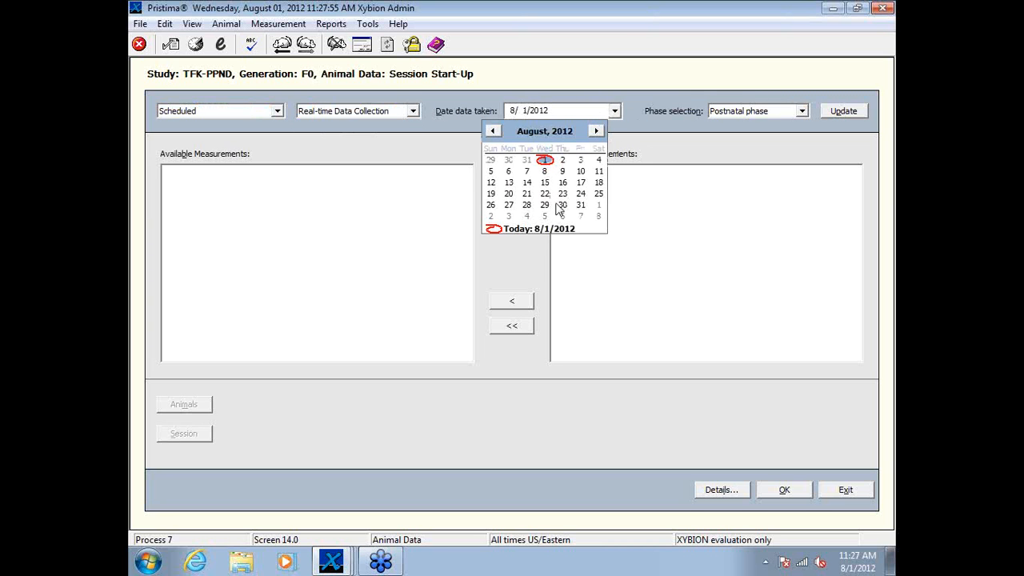
click(494, 131)
click(493, 131)
click(496, 131)
click(495, 131)
click(496, 131)
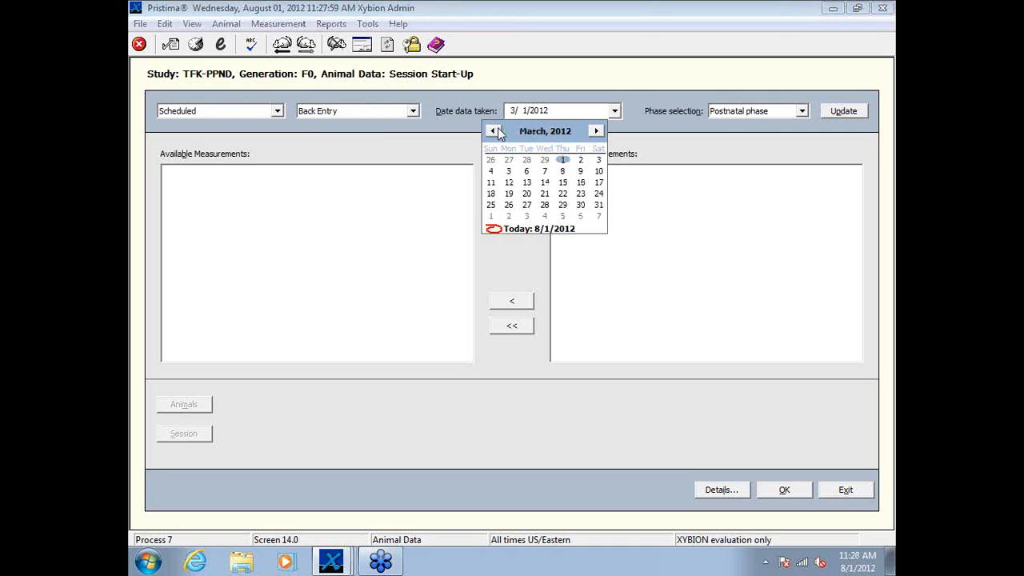
click(495, 131)
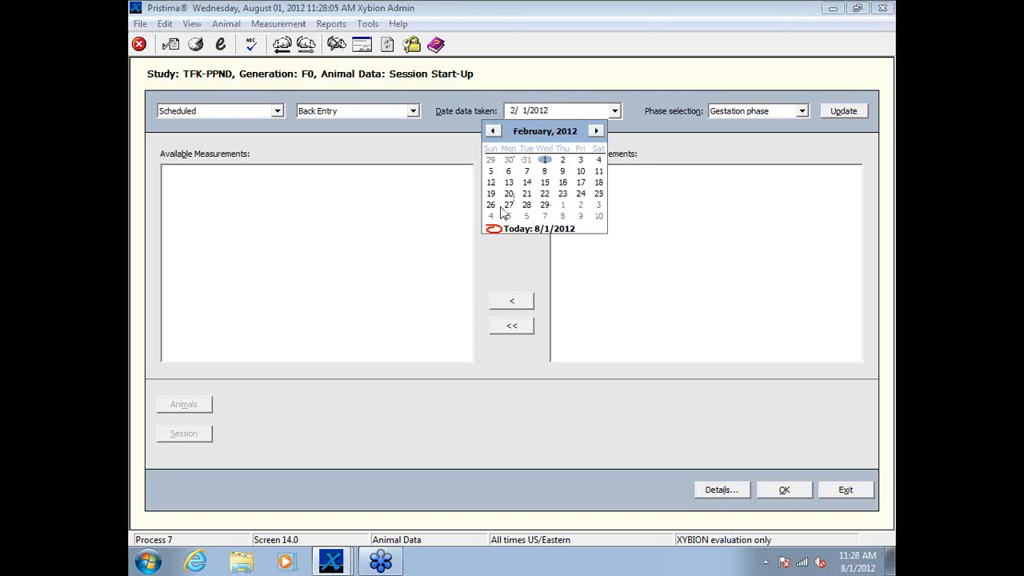
click(562, 216)
click(845, 111)
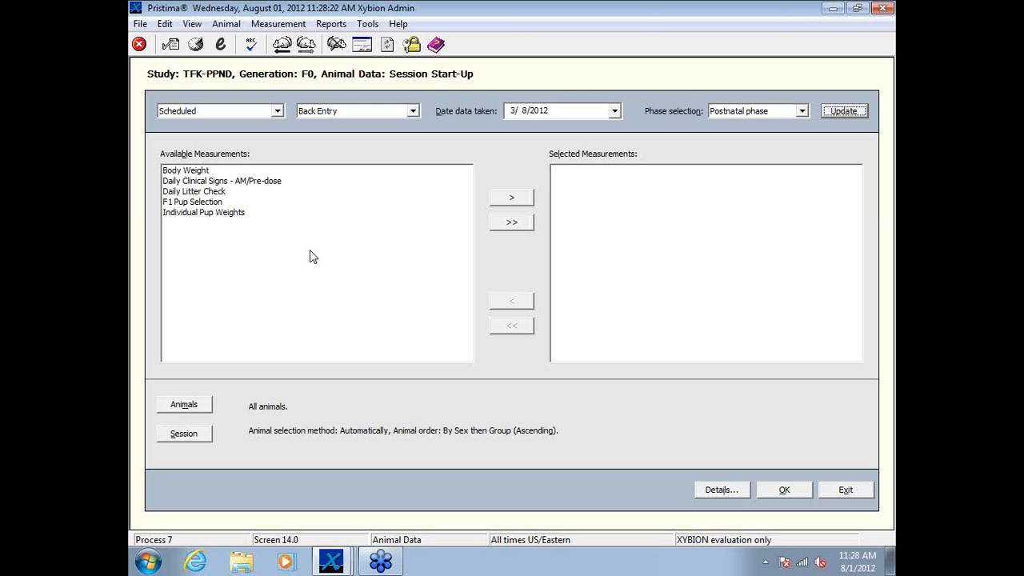
Step: Select the F1 Pup Selection measurement and start its data collection session for all animals
click(204, 204)
click(512, 199)
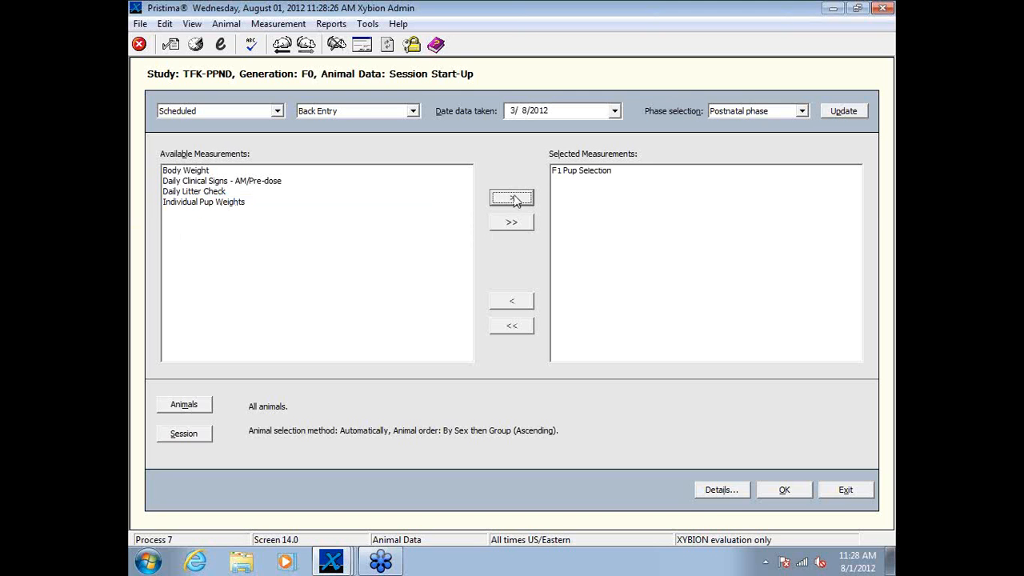
click(787, 492)
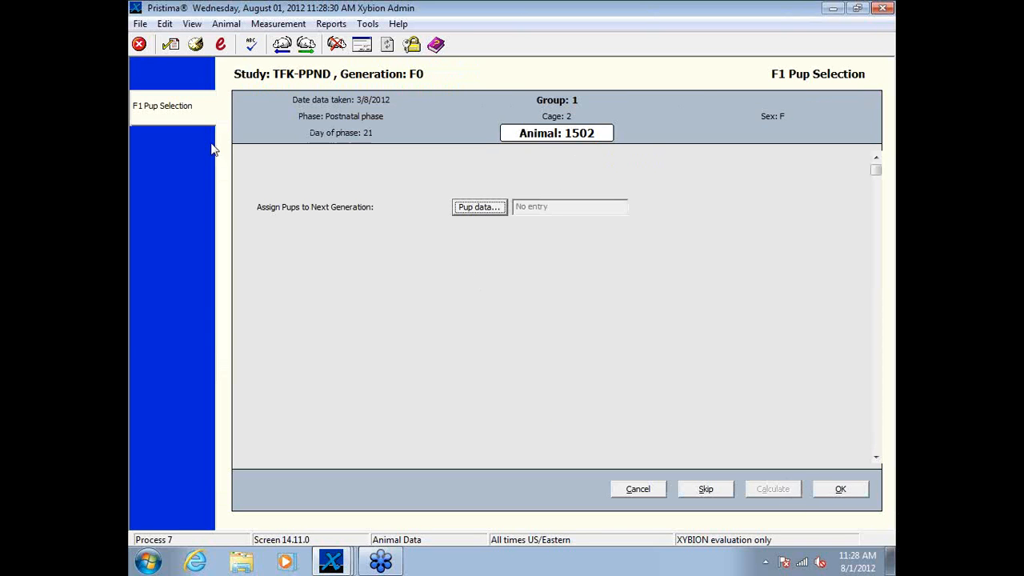
Step: Automatically assign animal 1502's pups to the next generation, accept the selection, and reopen the pup data to review it
click(478, 210)
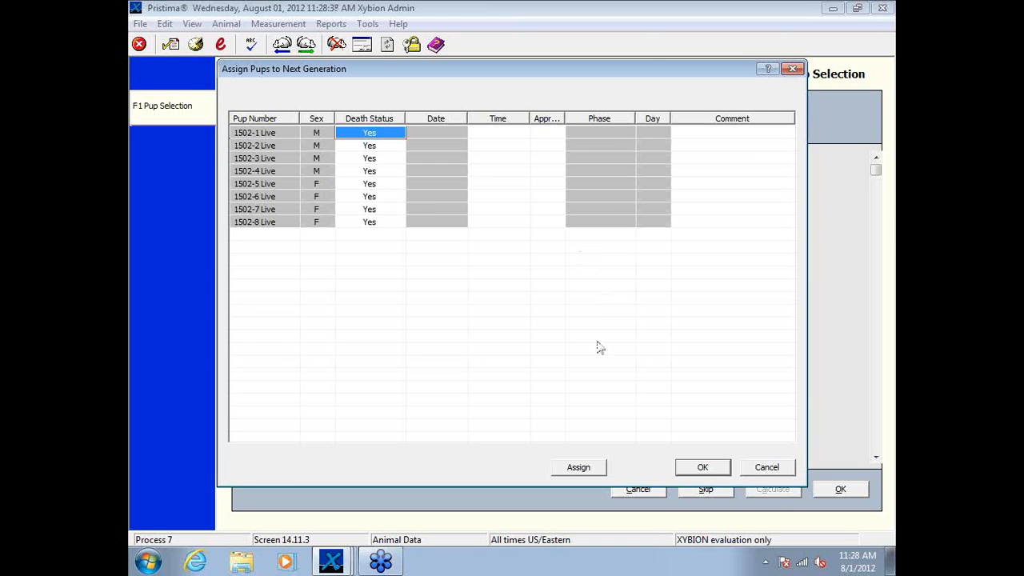
click(581, 469)
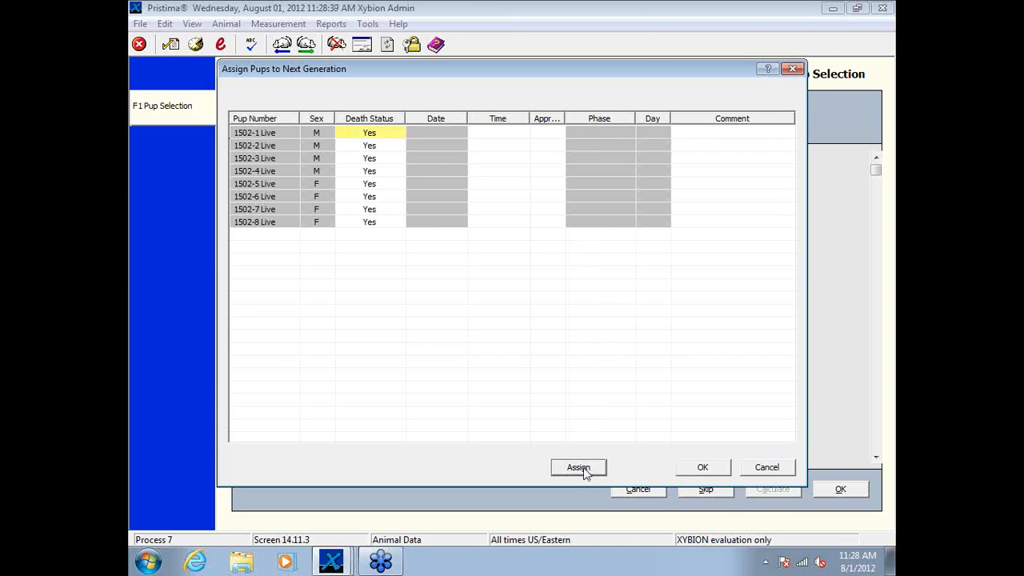
click(554, 318)
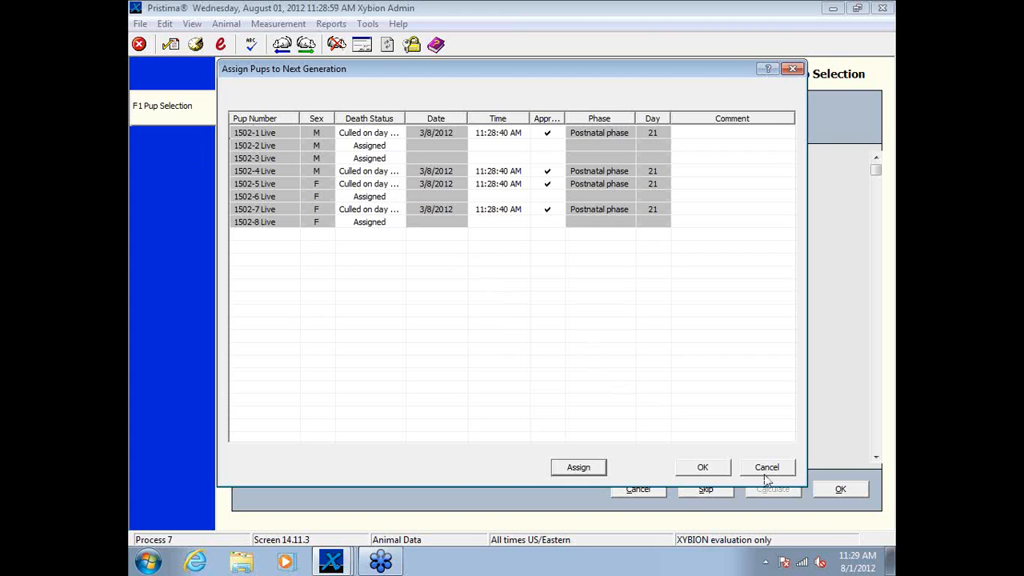
click(712, 466)
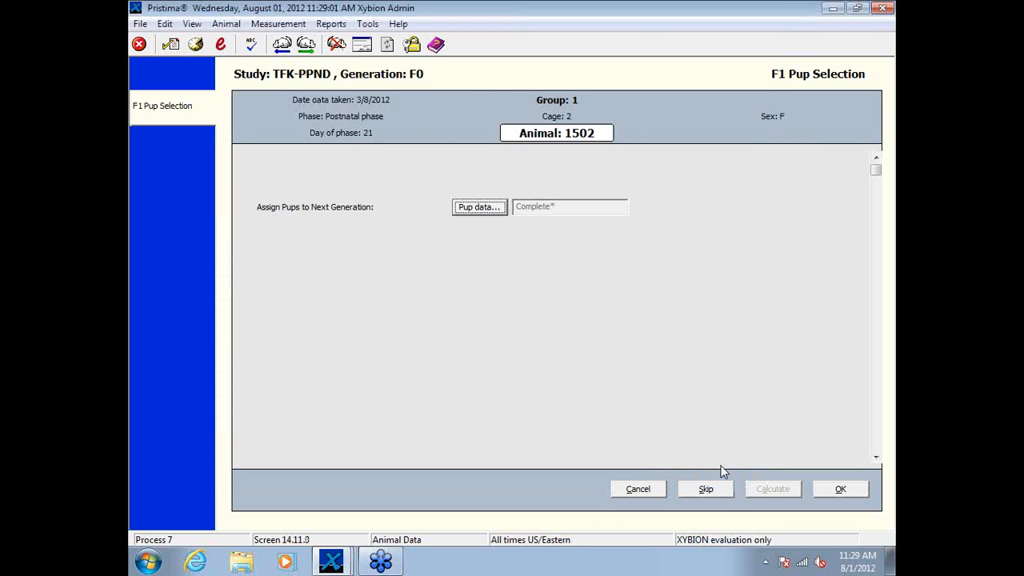
click(479, 208)
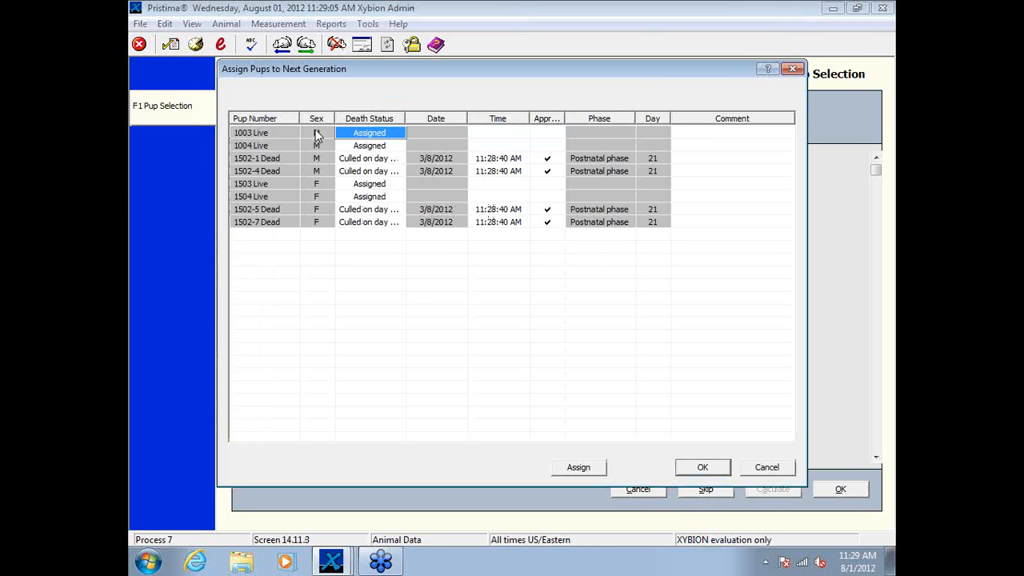
Step: Close animal 1502's pup data, go to animal 2504, automatically assign its pups to the next generation, and accept its record
click(752, 471)
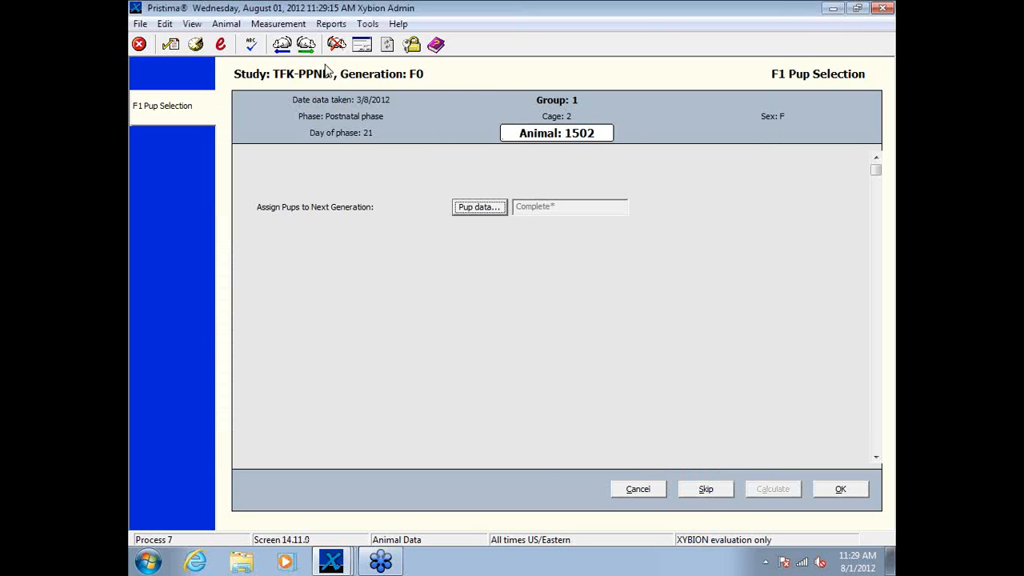
click(305, 44)
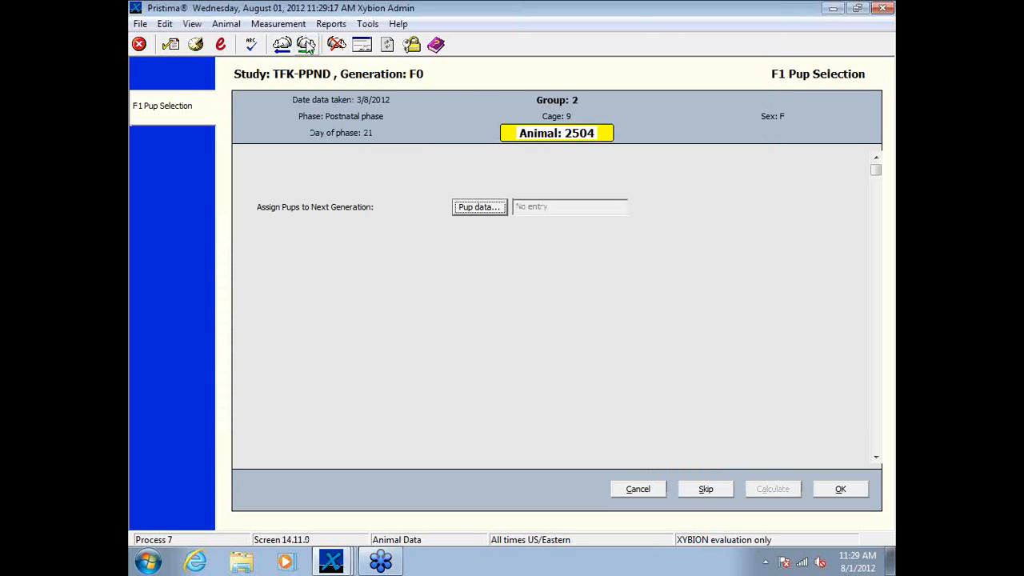
click(480, 210)
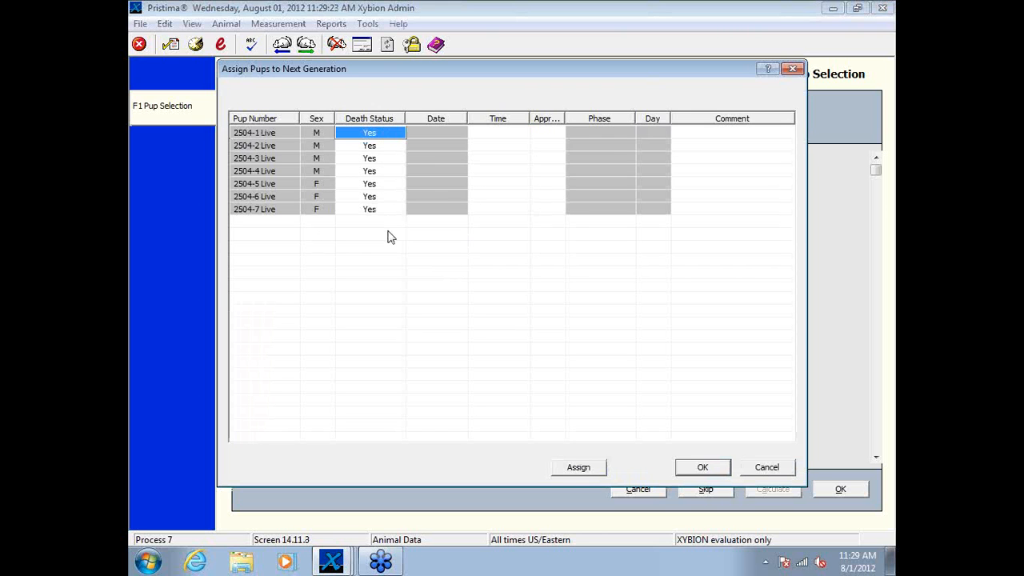
click(588, 471)
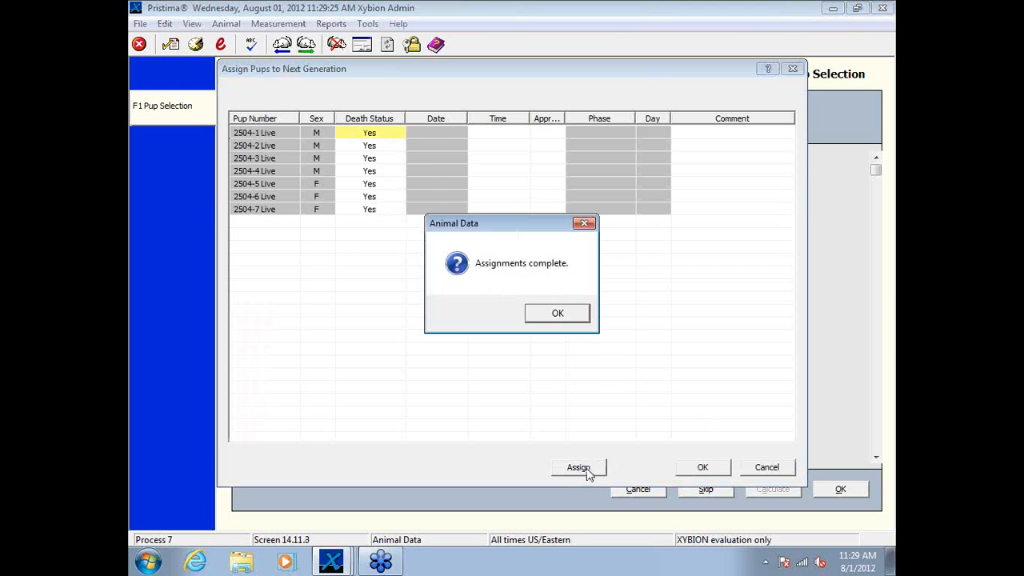
click(563, 316)
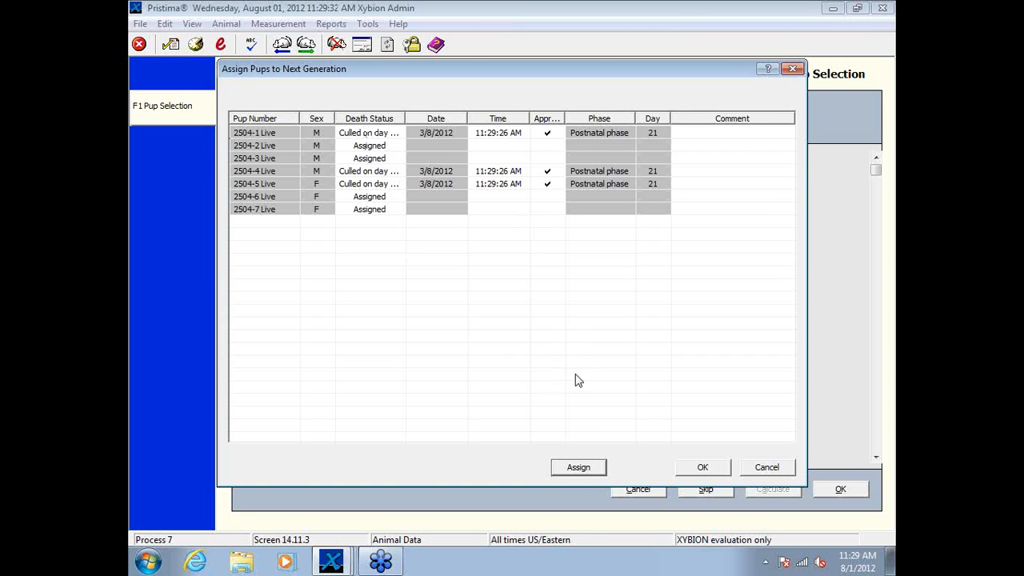
click(705, 470)
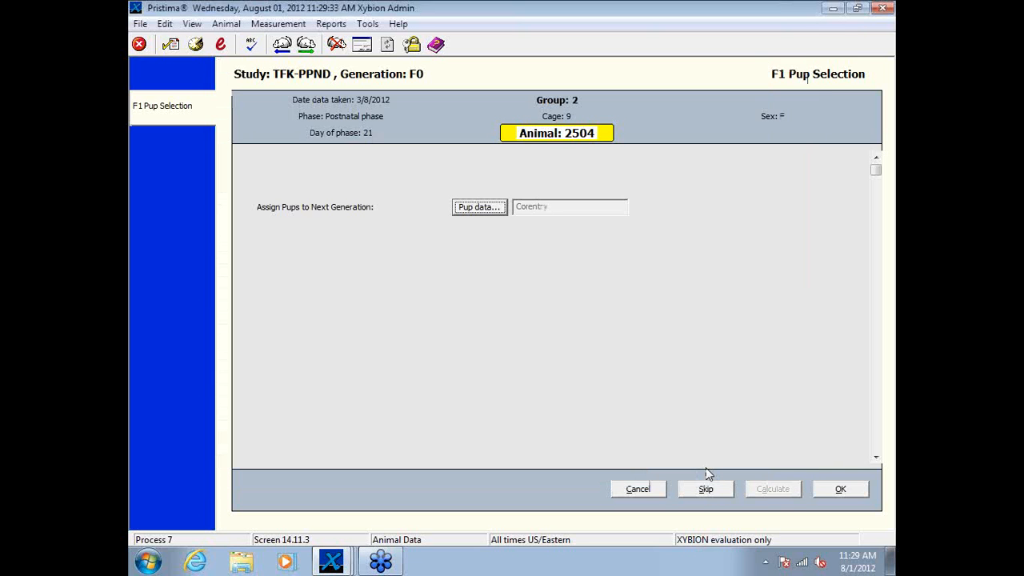
click(837, 490)
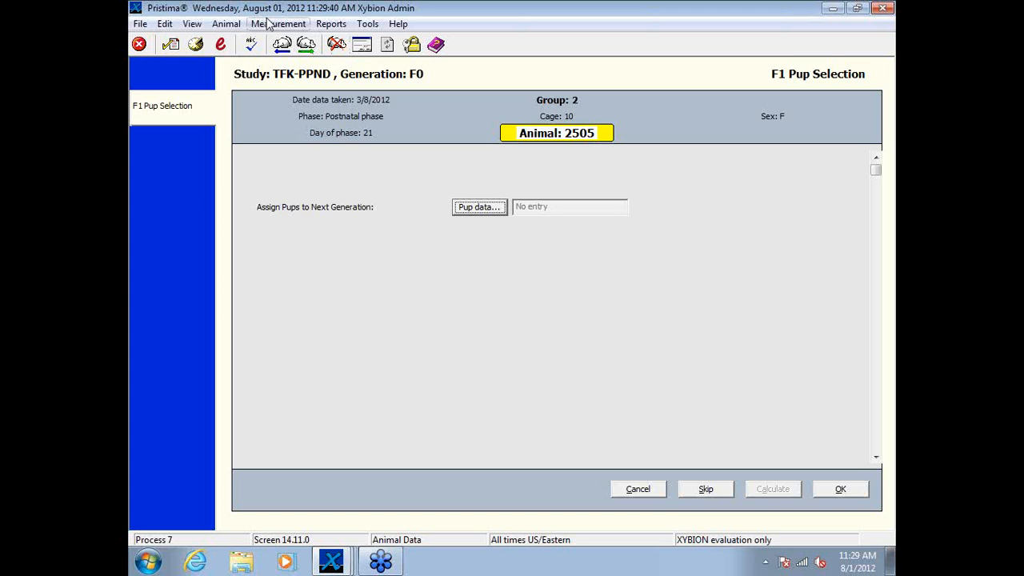
Step: Go to animal 4503, automatically assign its pups to the next generation, and accept the selection
click(306, 44)
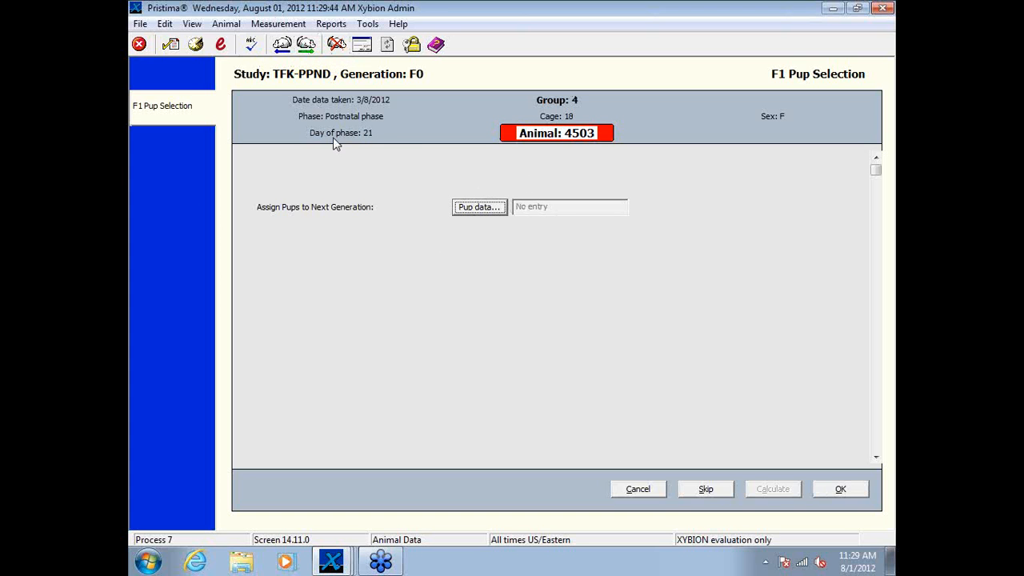
click(473, 207)
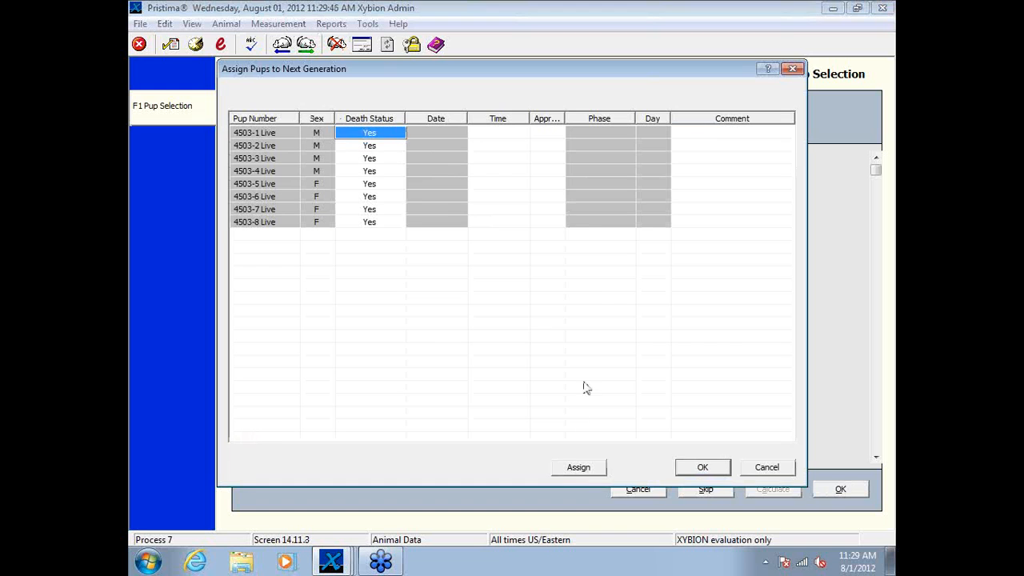
click(580, 467)
click(555, 314)
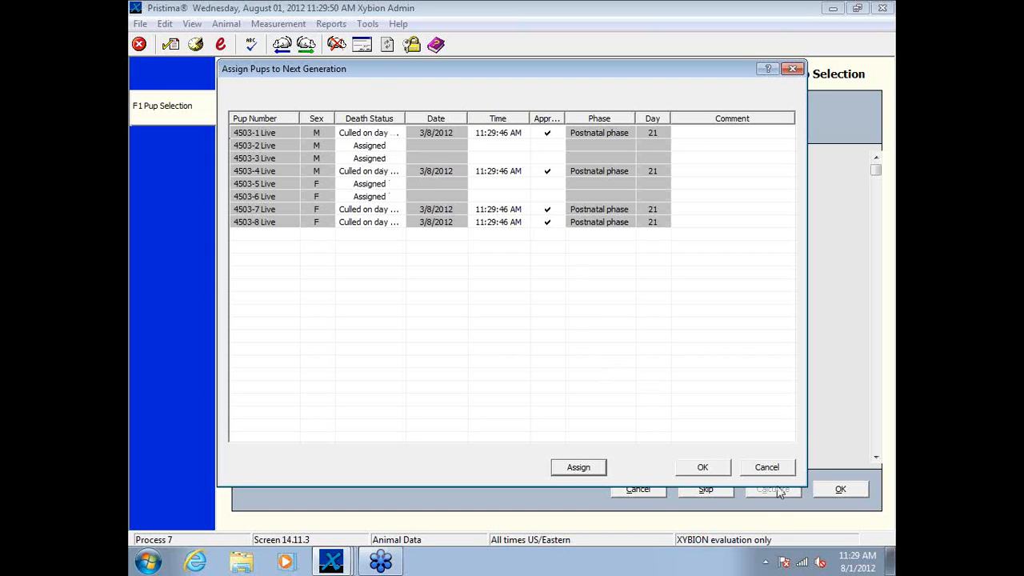
click(707, 469)
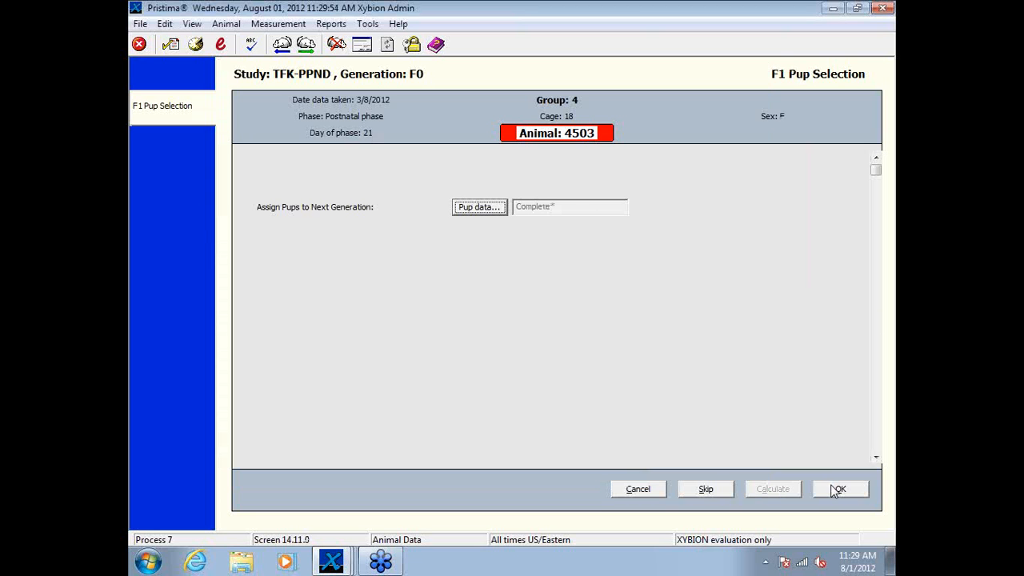
Step: End the F1 Pup Selection session without signing its data and exit Animal Data
click(637, 489)
click(528, 305)
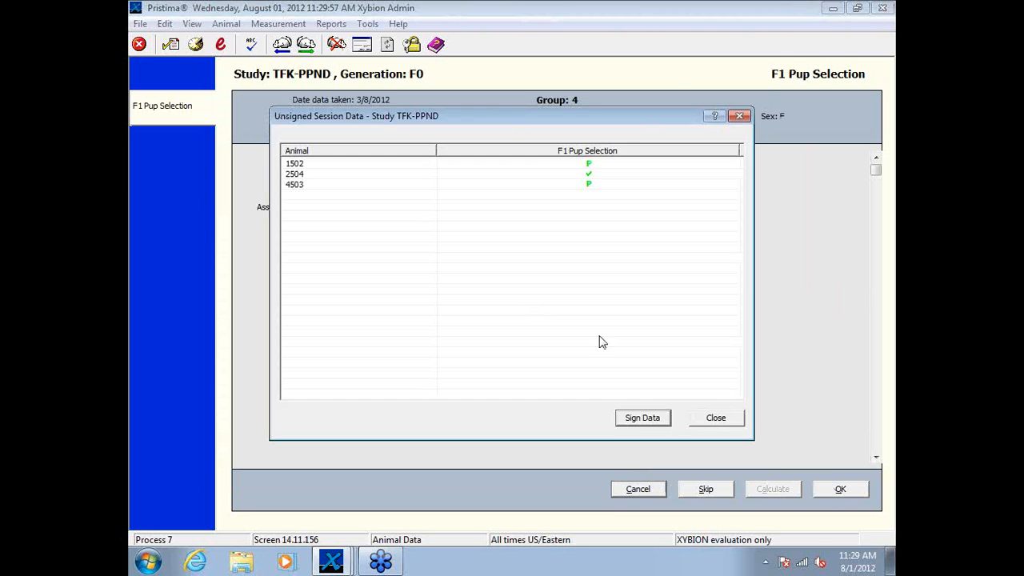
click(714, 420)
click(539, 319)
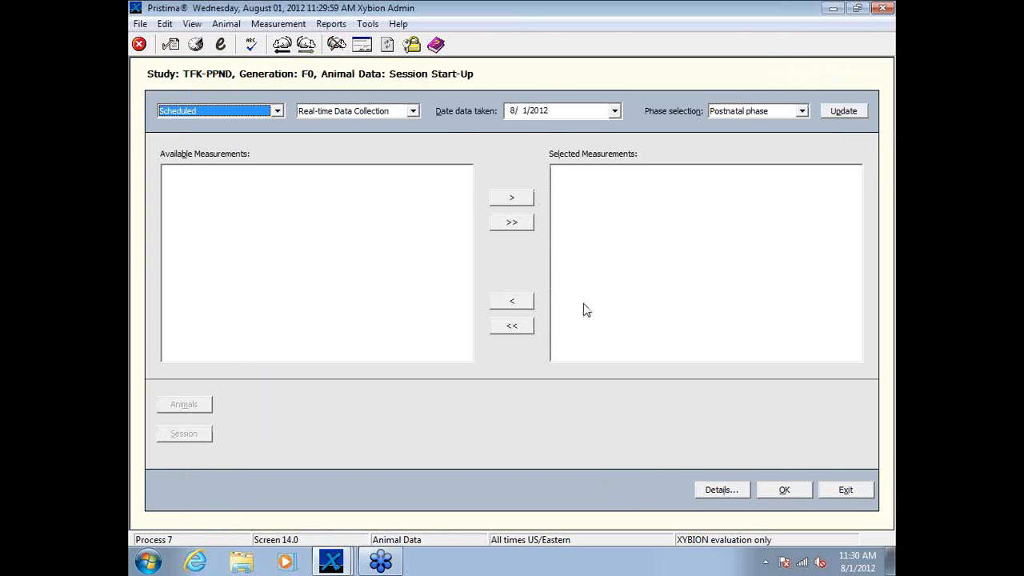
click(845, 492)
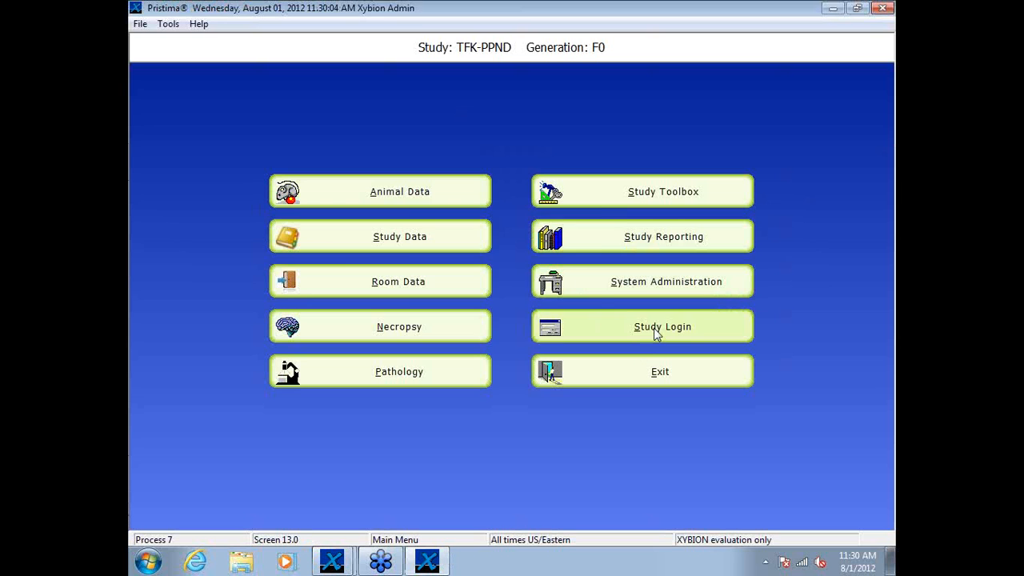
Step: Log in to study tfk-ppnd, generation F1
click(656, 325)
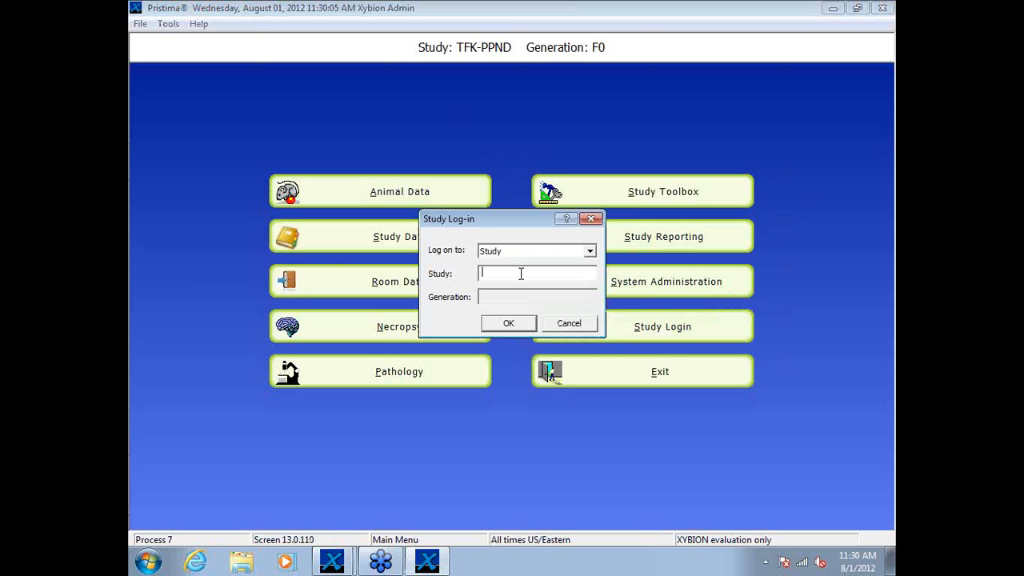
text(tfk-ppnd)
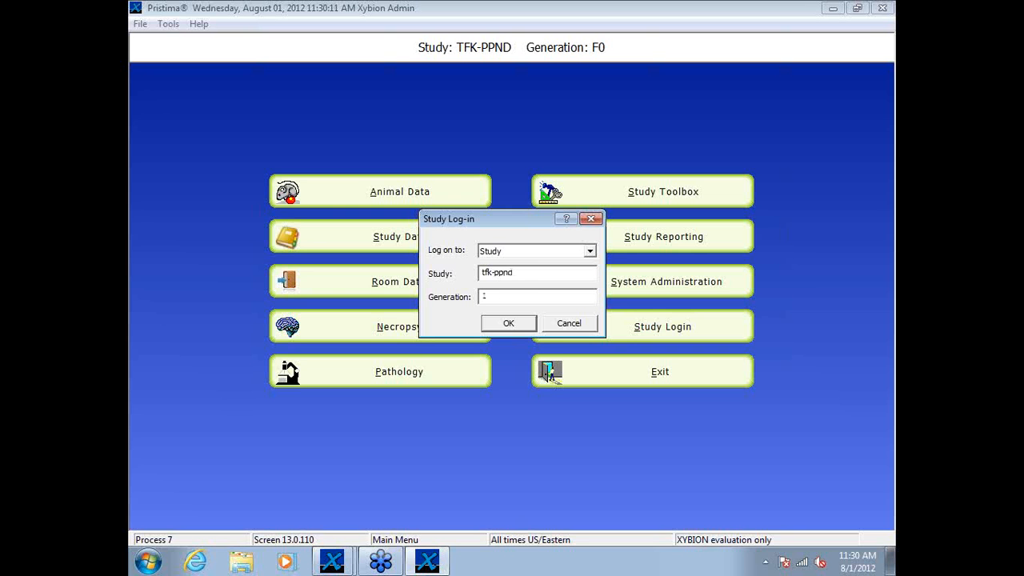
click(520, 324)
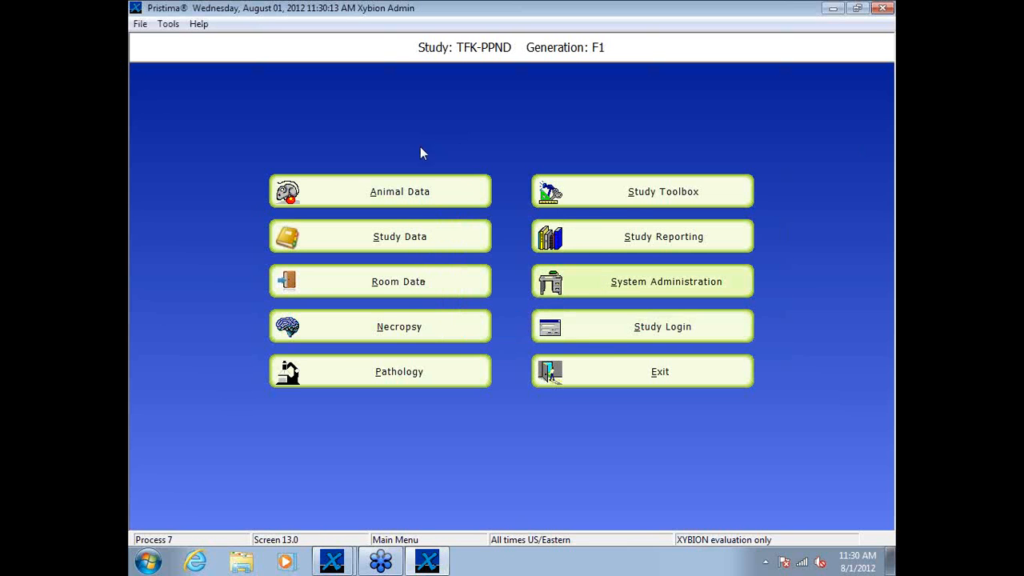
Step: In the Study Toolbox, examine the death statuses of the F1 adults and pups and the status of the F1 phases
click(632, 194)
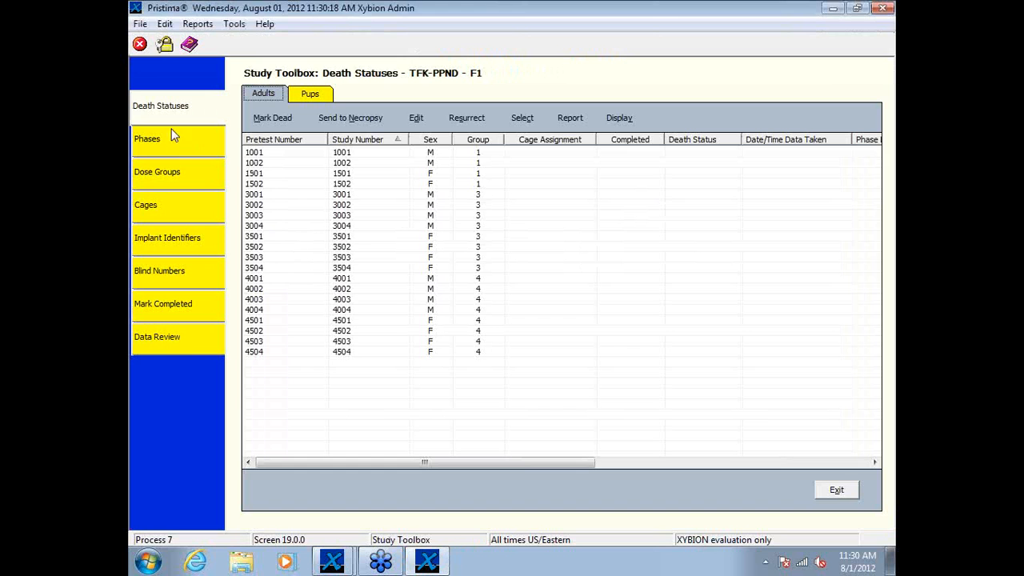
click(320, 95)
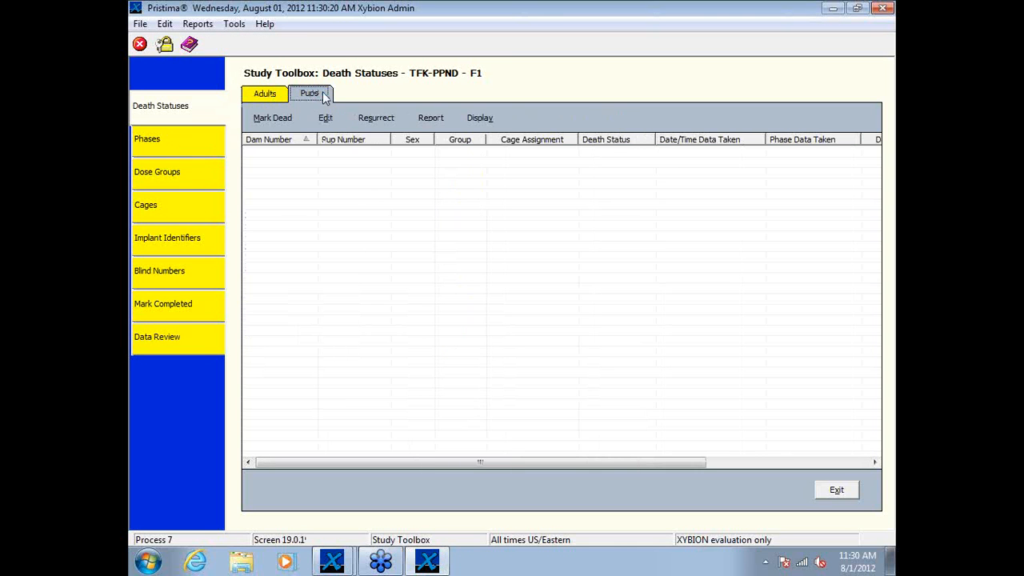
click(192, 141)
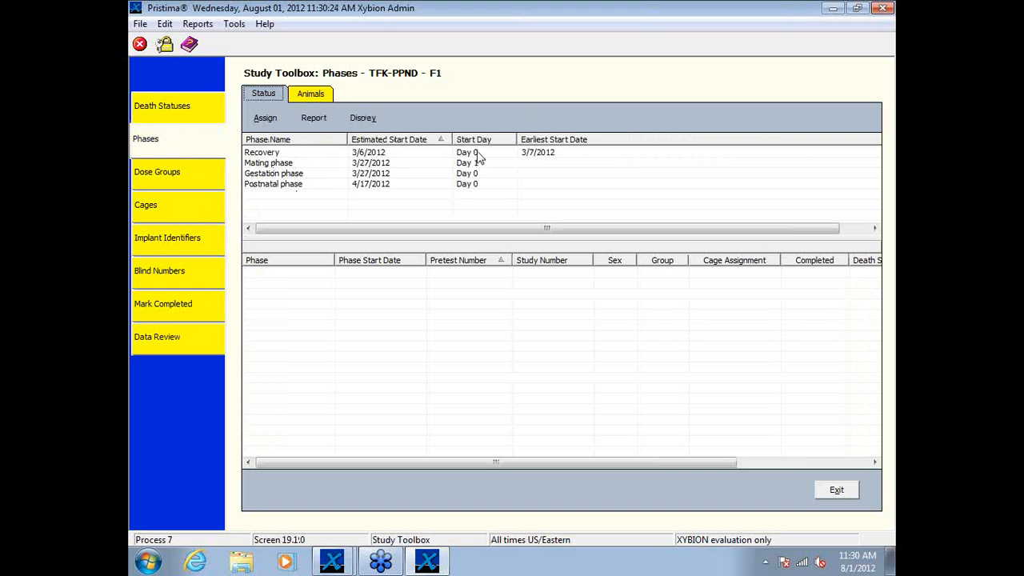
click(164, 170)
click(172, 147)
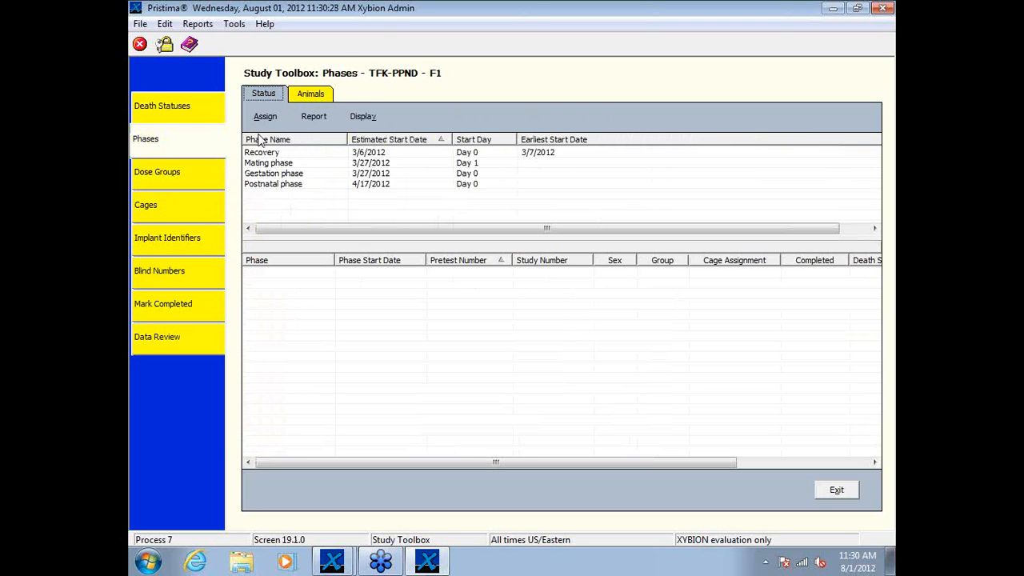
Step: Review the F1 animals' phase assignments for the Recovery phase, from first to last animal, and exit the Study Toolbox
click(318, 92)
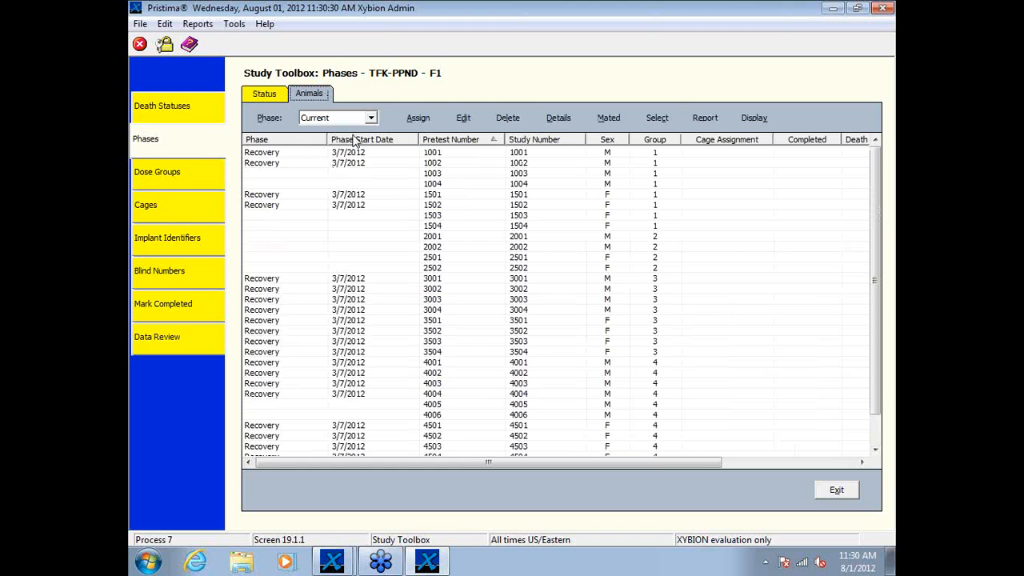
click(371, 118)
click(320, 131)
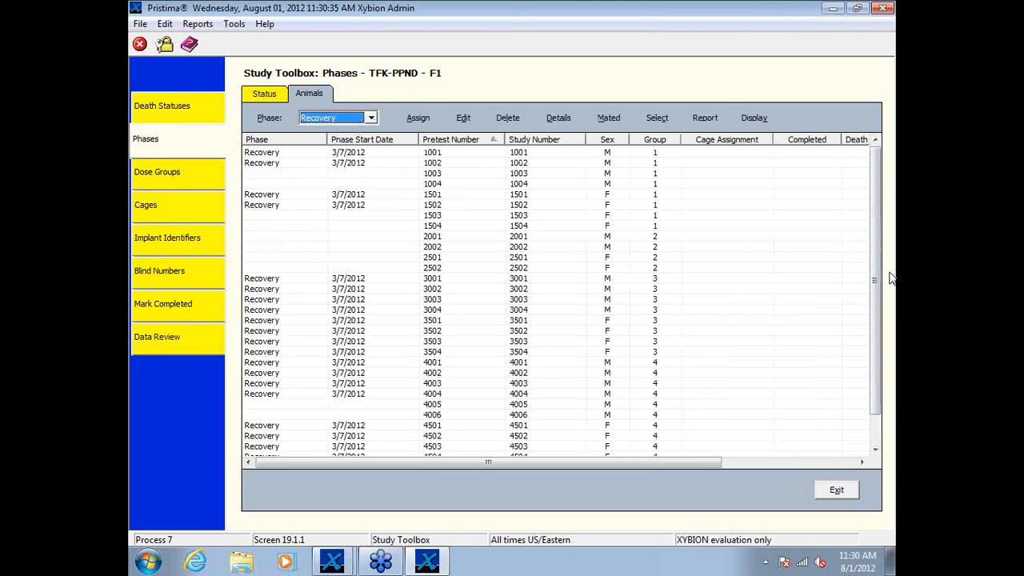
drag(874, 268, 874, 296)
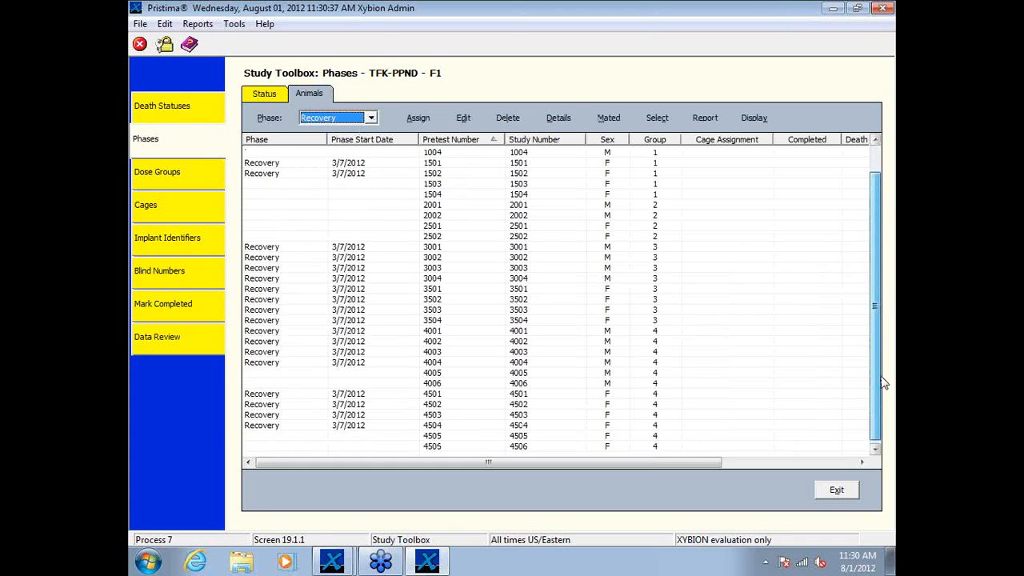
drag(880, 377, 872, 260)
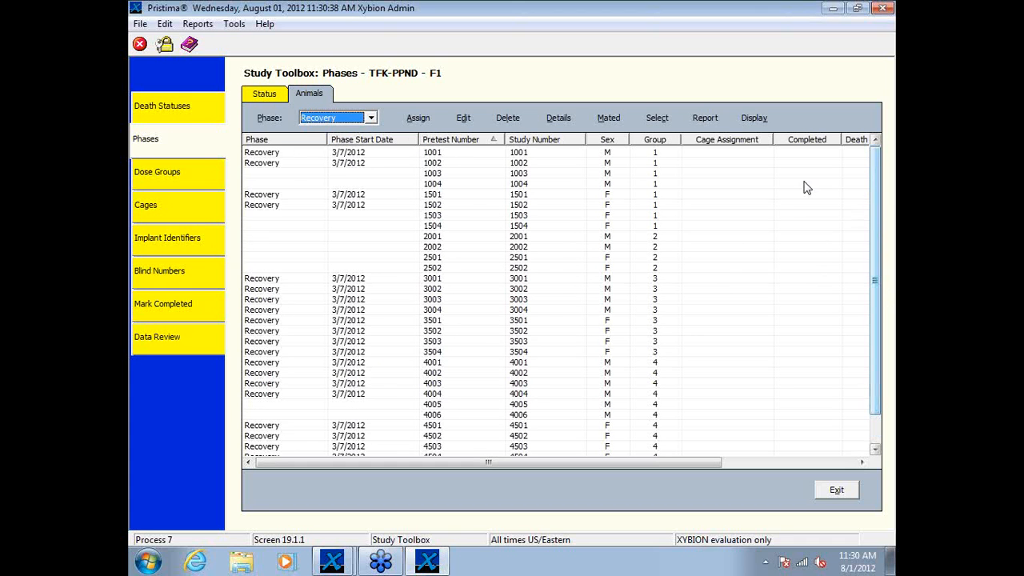
click(836, 491)
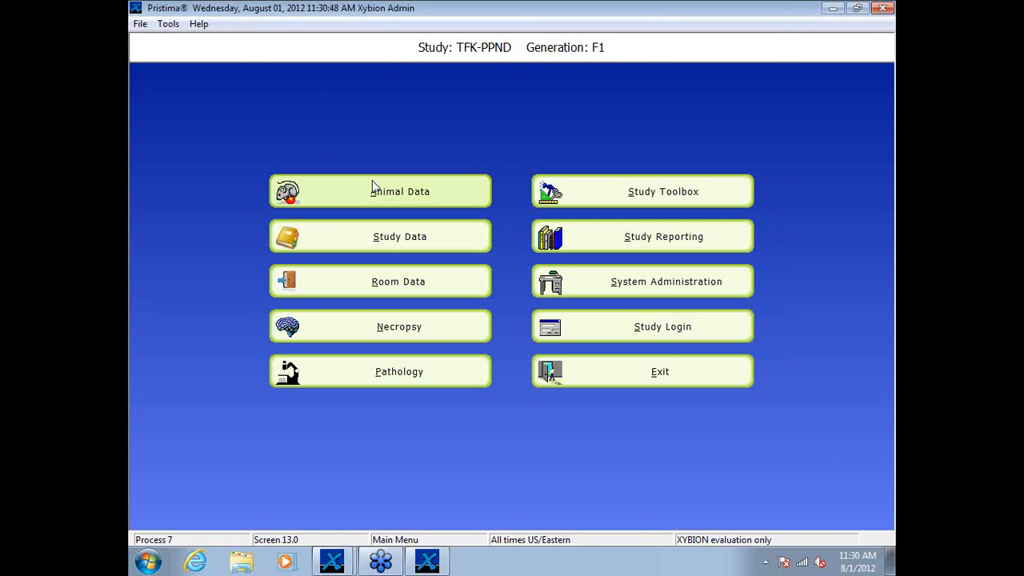
Step: Open Animal Data for F1, set the Back Entry session date to 3/7/2012, and update the available Recovery phase measurements
click(373, 189)
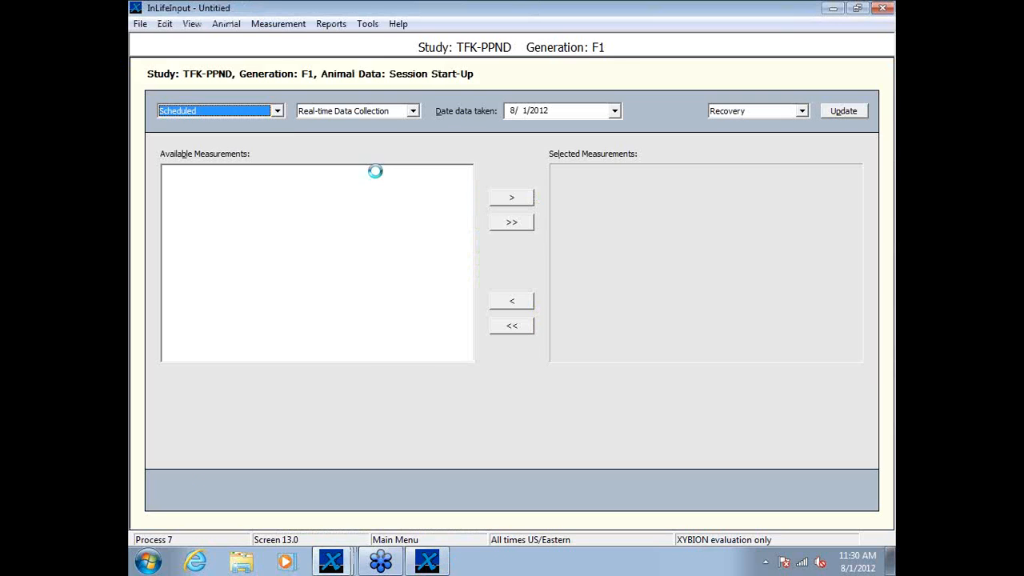
click(615, 112)
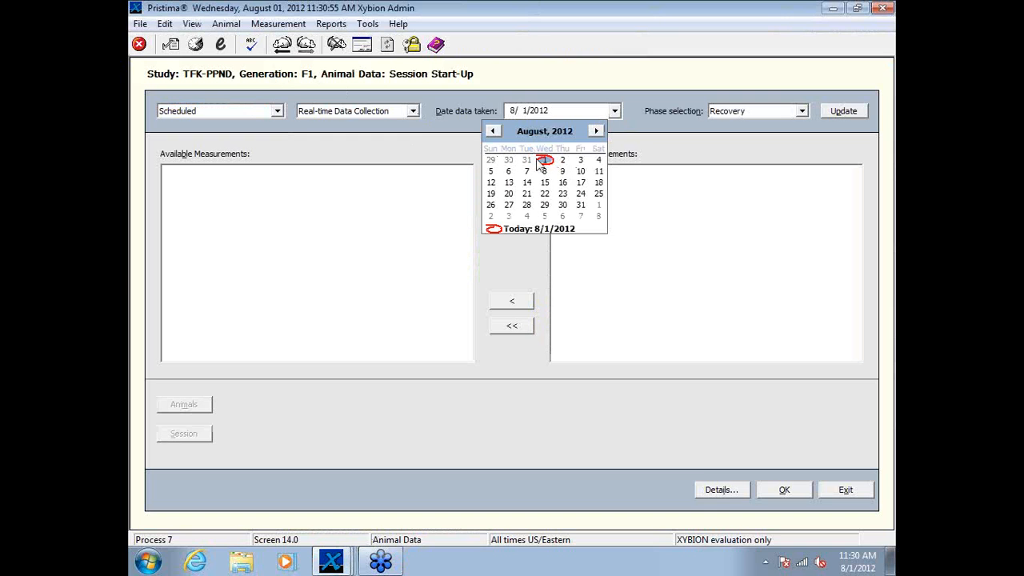
click(494, 131)
click(494, 131)
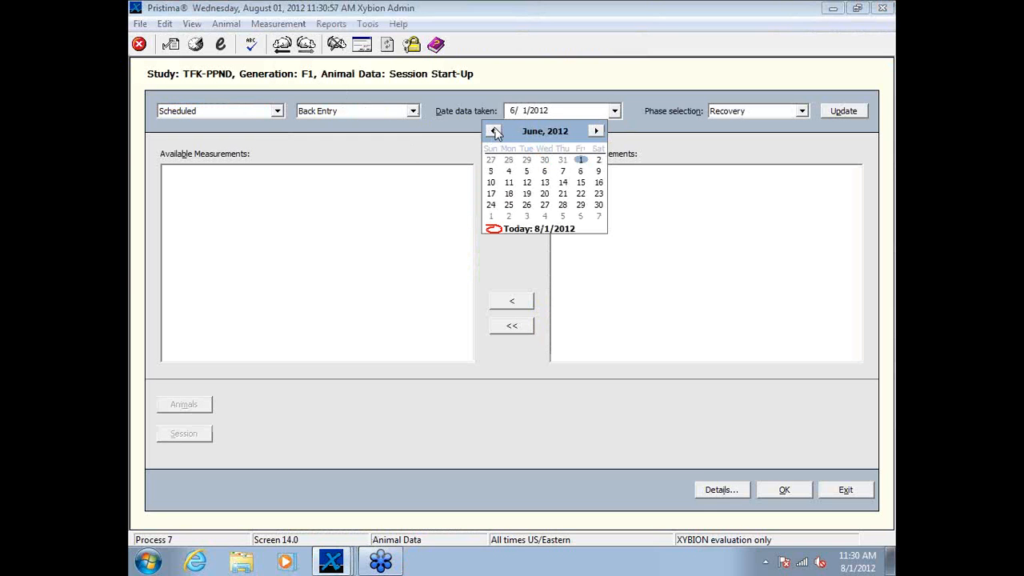
click(494, 131)
click(494, 131)
click(494, 132)
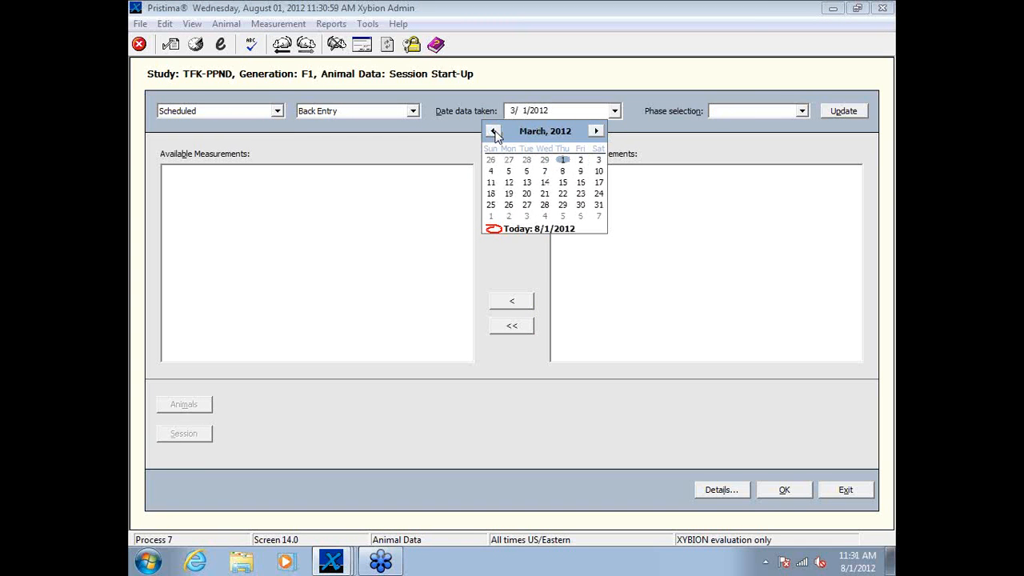
click(545, 171)
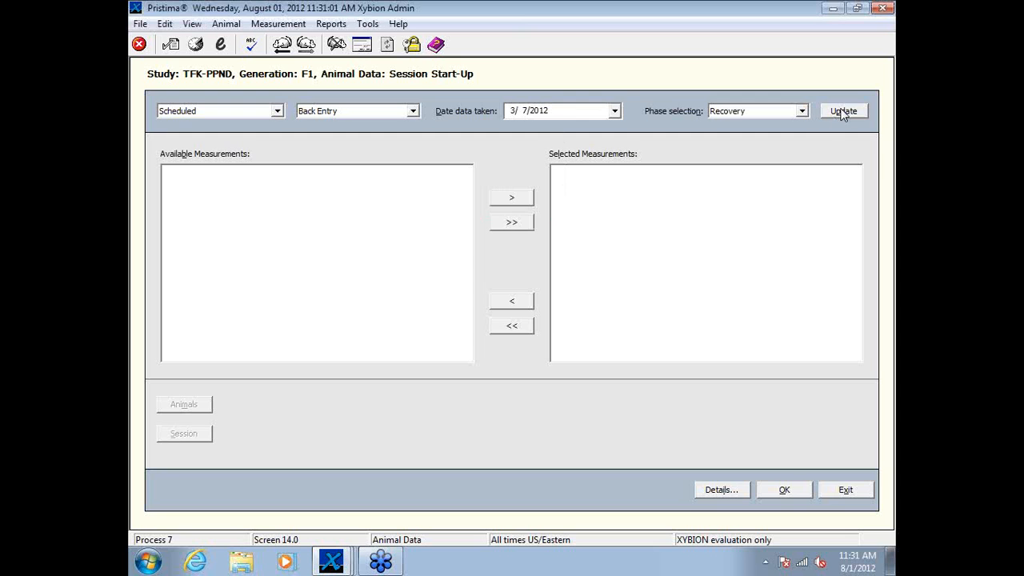
click(844, 112)
click(628, 312)
Step: Set the date data taken to 3/8/2012 and update the scheduled measurements for the Recovery phase
click(615, 111)
click(562, 172)
click(836, 112)
click(646, 315)
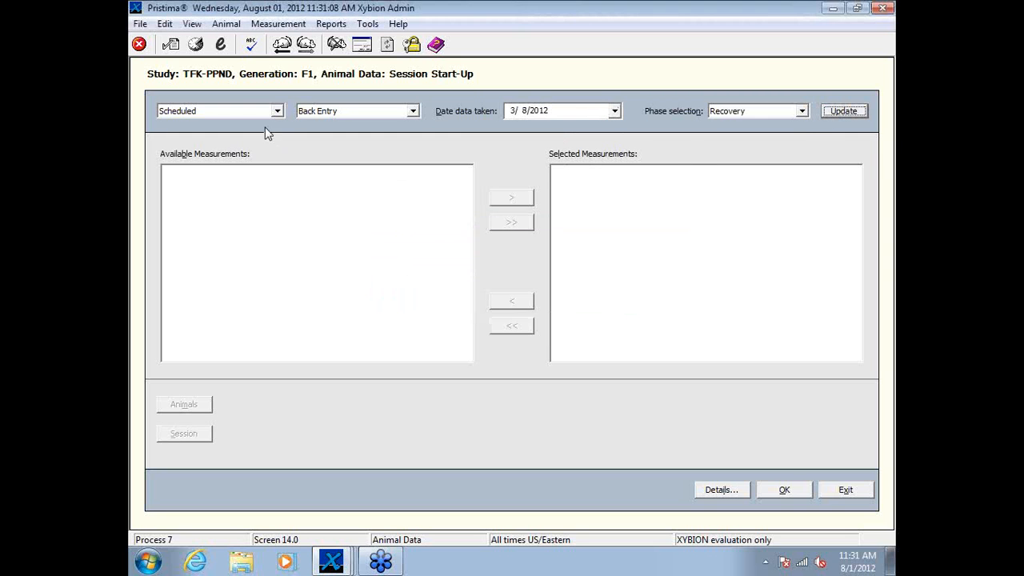
Step: Switch the session to Unscheduled and update the available measurements for the Recovery phase
click(277, 111)
click(247, 135)
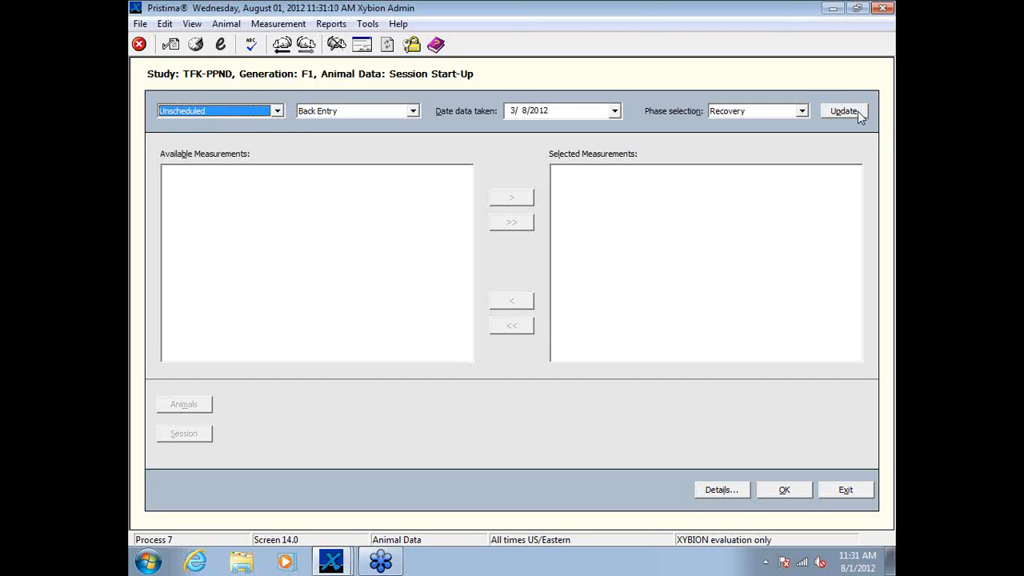
click(854, 111)
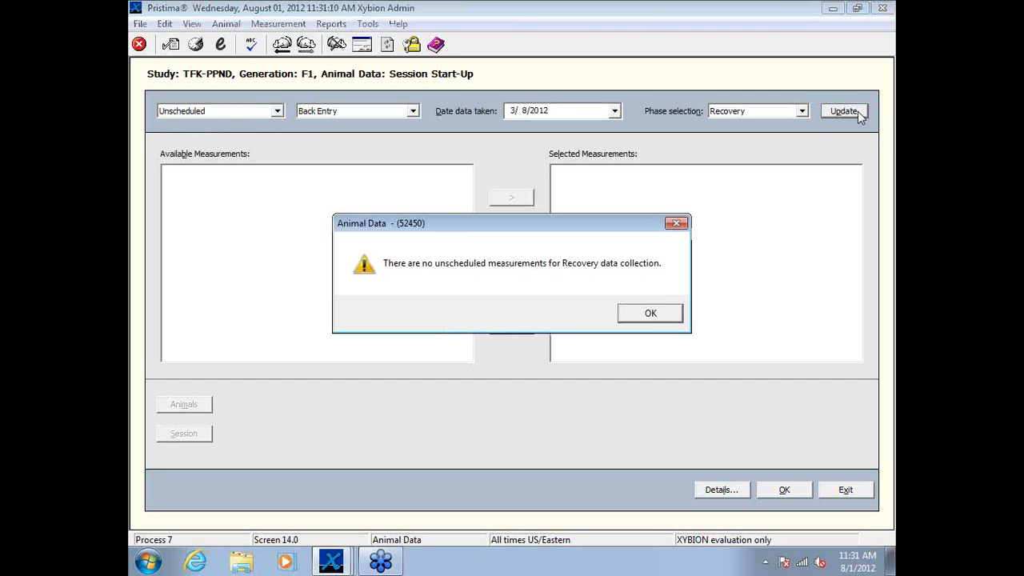
click(648, 313)
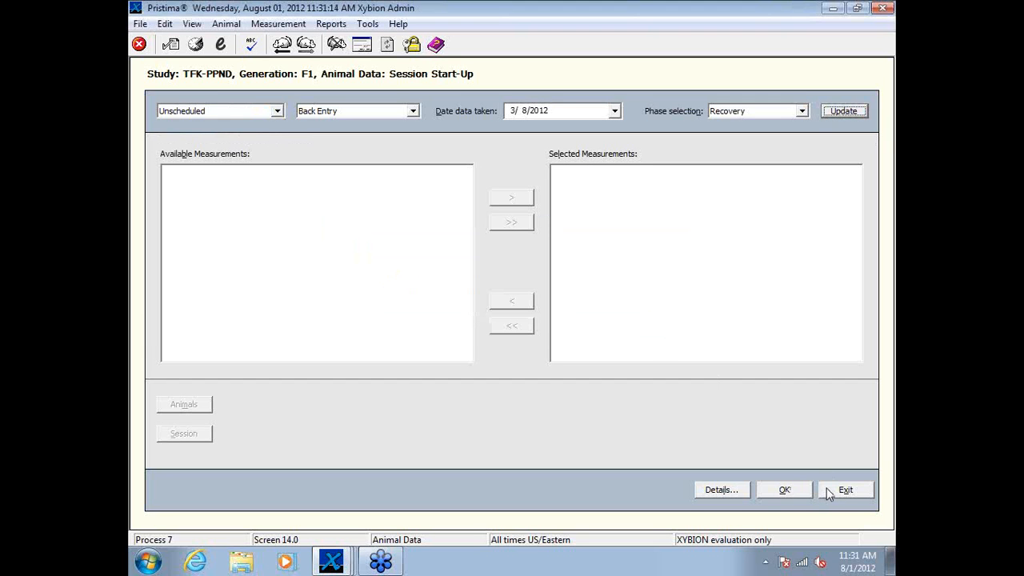
Step: Leave Animal Data and review the F1 Recovery phase's start date and assigned animals in the Study Toolbox
click(828, 490)
click(607, 200)
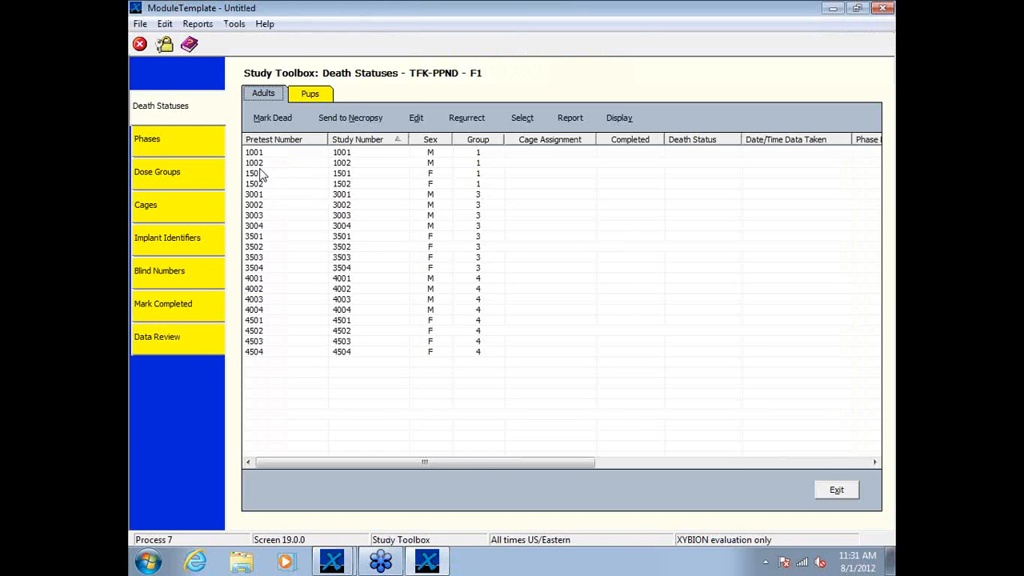
click(188, 141)
click(297, 154)
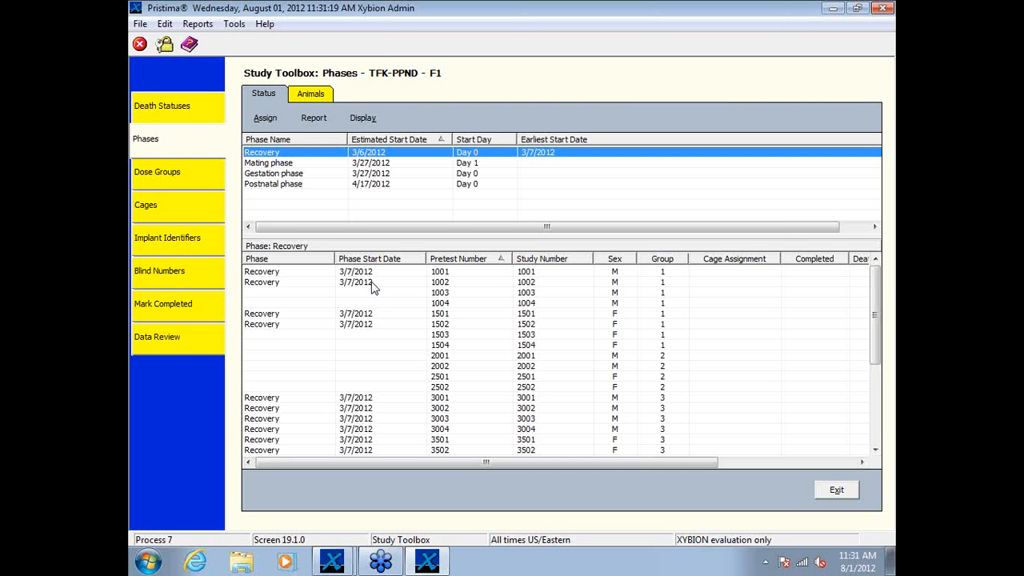
click(830, 491)
Step: Open Animal Data for F1, check for scheduled Recovery measurements on 3/7/2012, and exit the session start-up
click(403, 192)
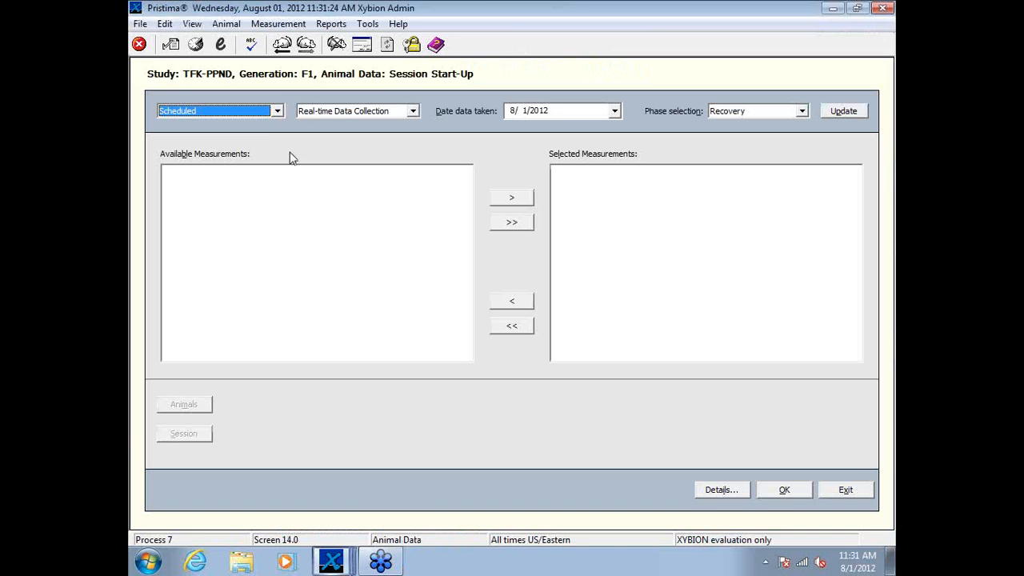
click(613, 112)
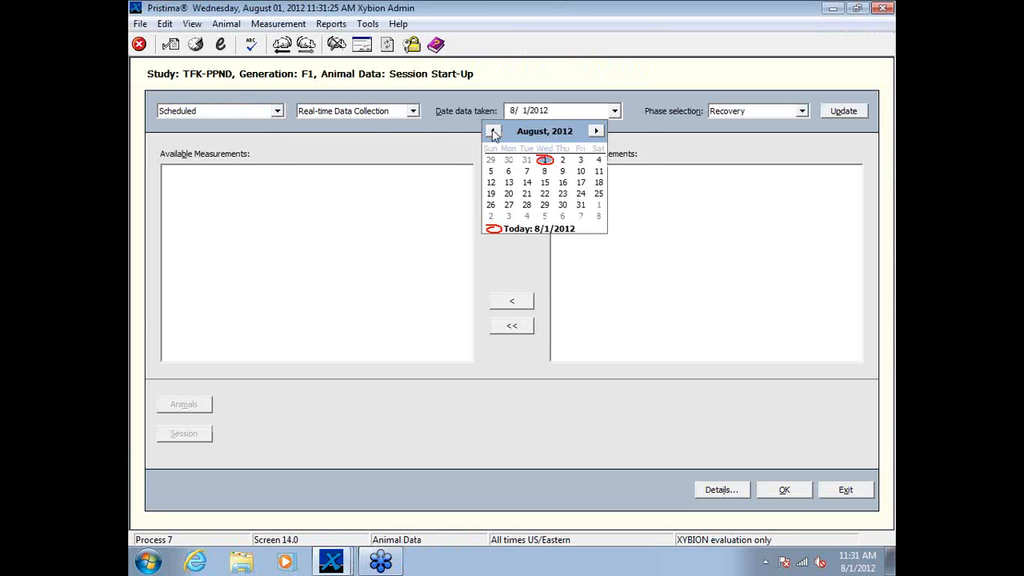
click(493, 131)
click(493, 131)
click(493, 131)
click(492, 131)
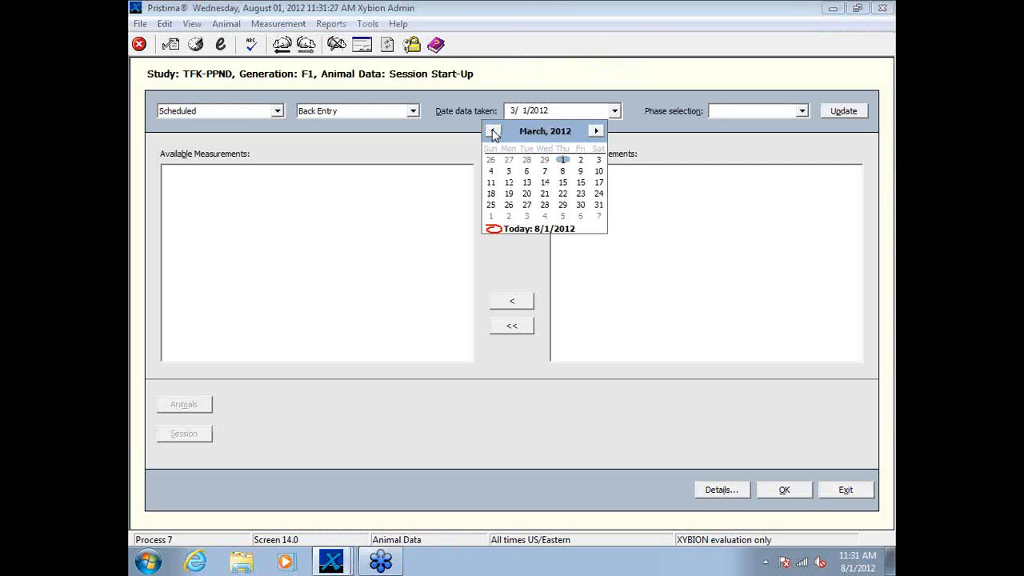
click(545, 171)
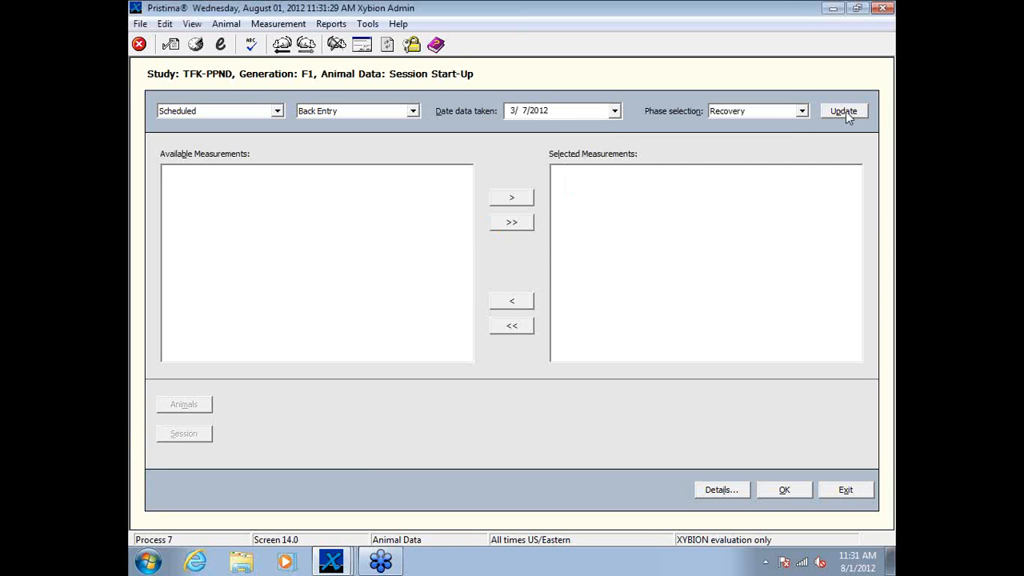
click(844, 111)
click(652, 316)
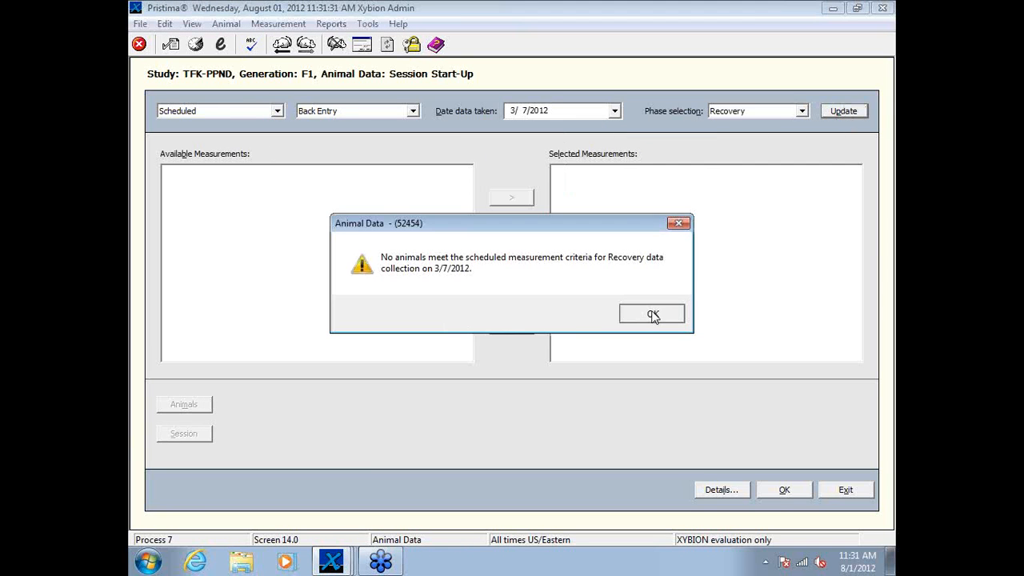
click(844, 490)
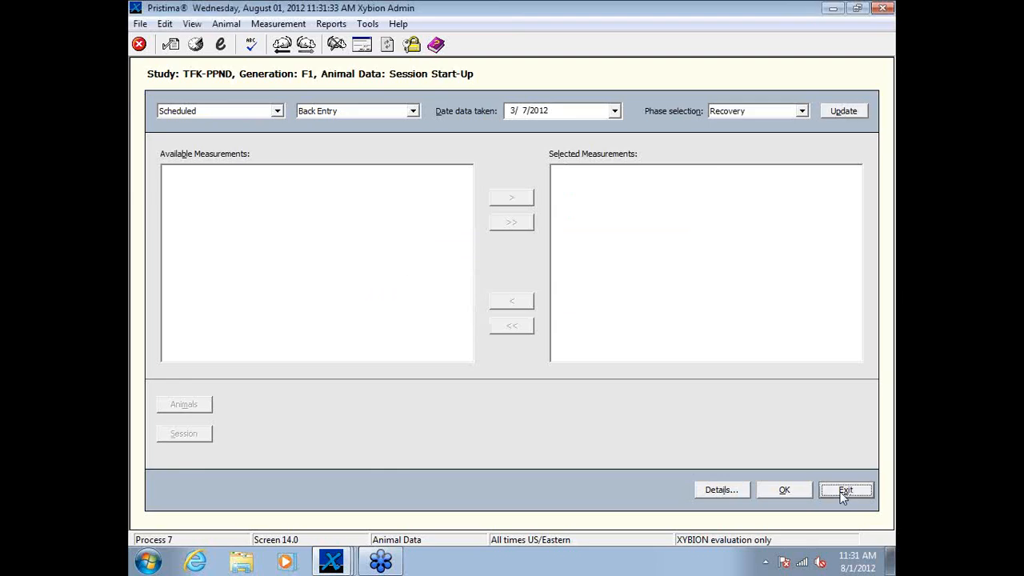
Step: Log off the current study and open the measurement schedule of the TFK-PPND protocol in Study Management
click(607, 332)
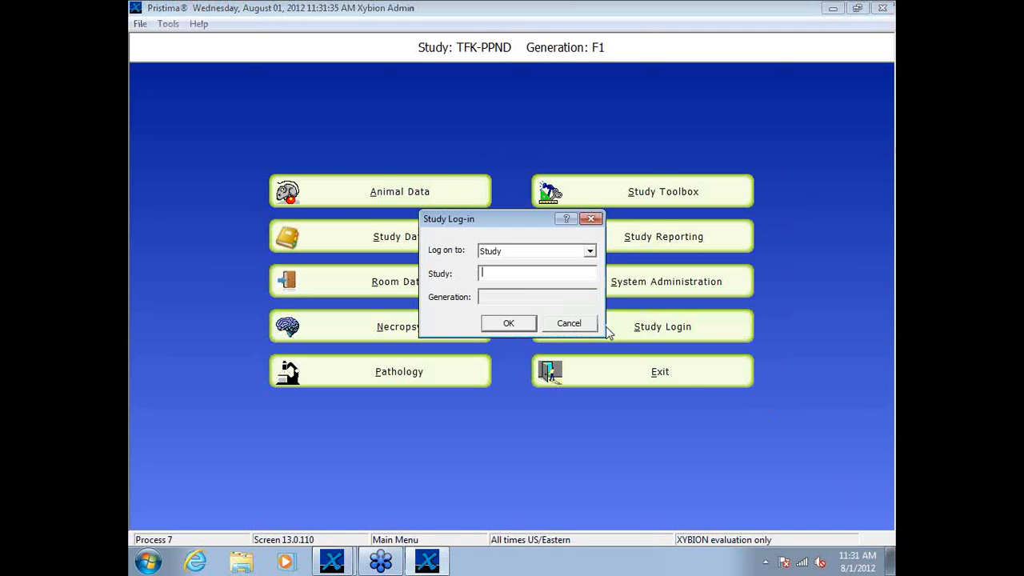
click(581, 325)
click(633, 277)
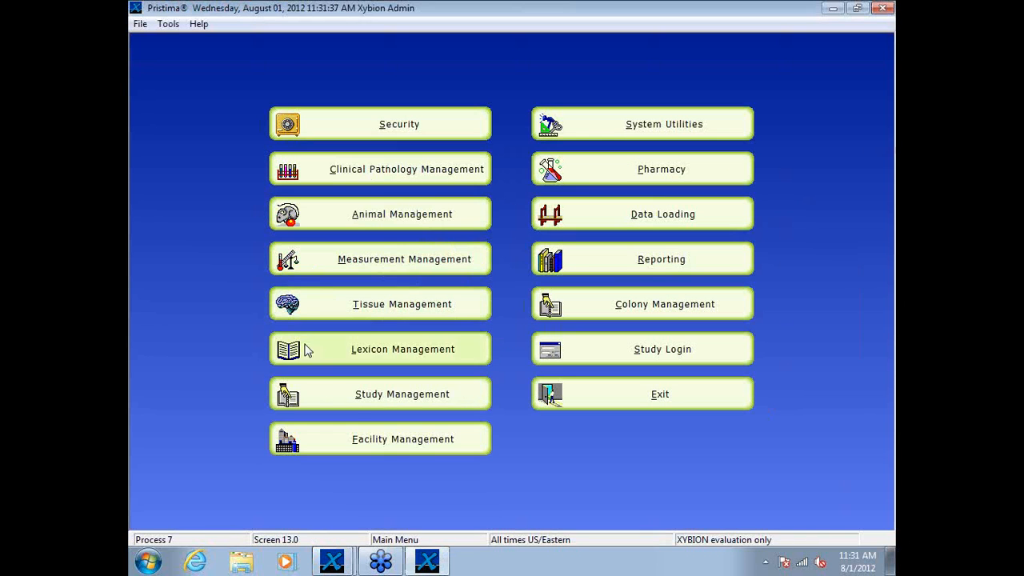
click(358, 400)
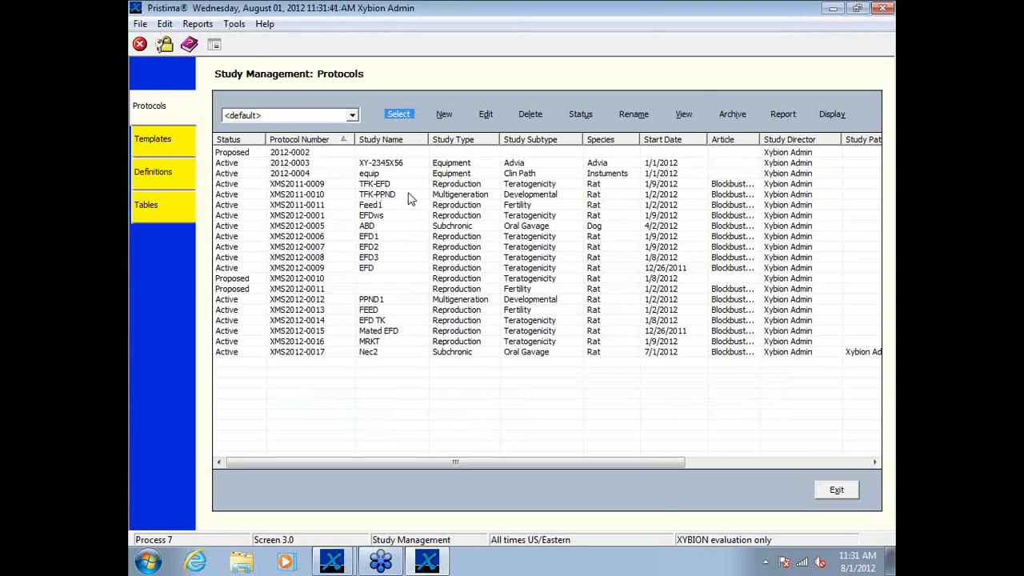
double_click(410, 199)
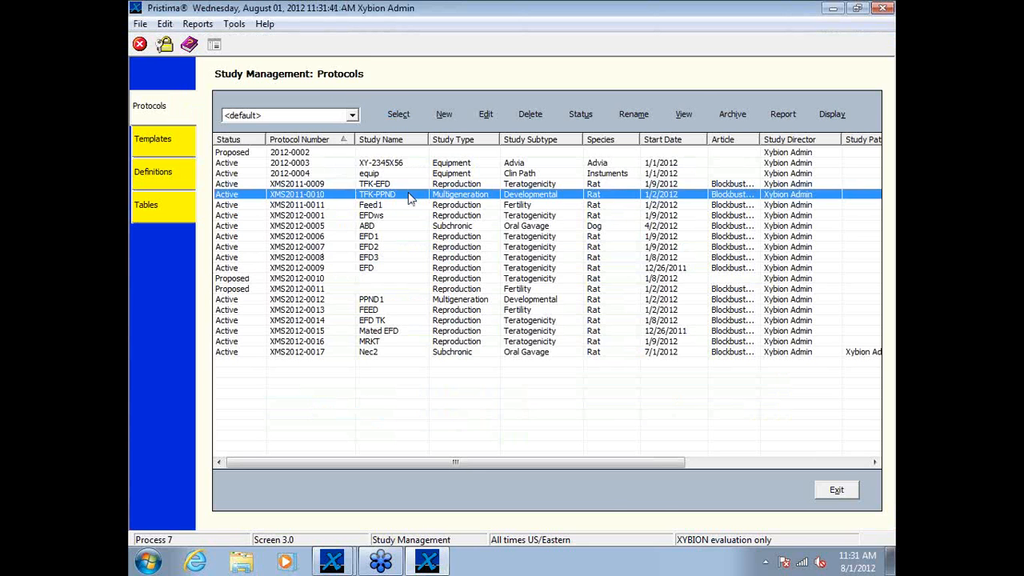
click(768, 296)
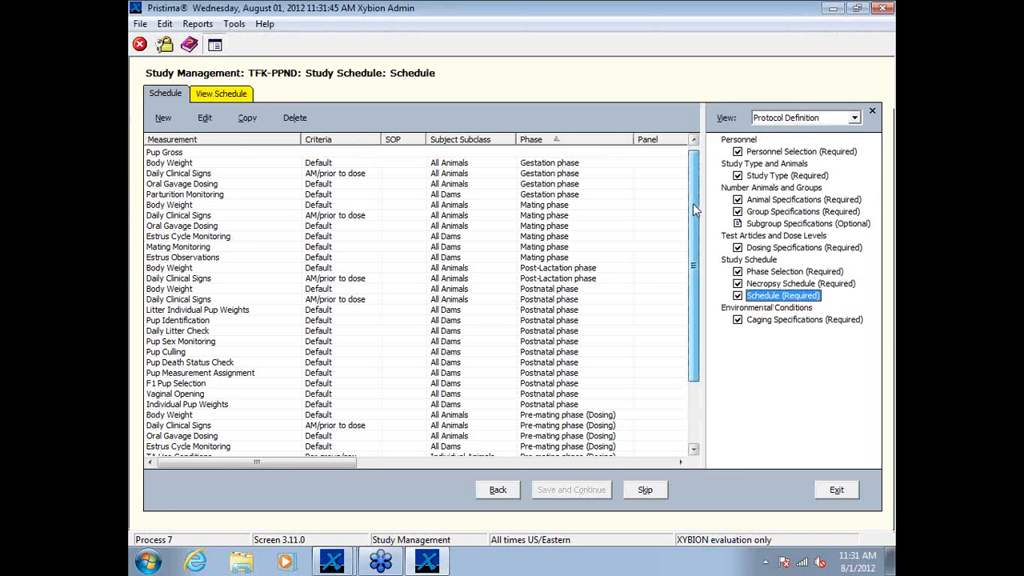
Step: Replace the F1 Recovery Body Weight measurement's scheduled days with every day from 0 to 28
drag(693, 203, 693, 272)
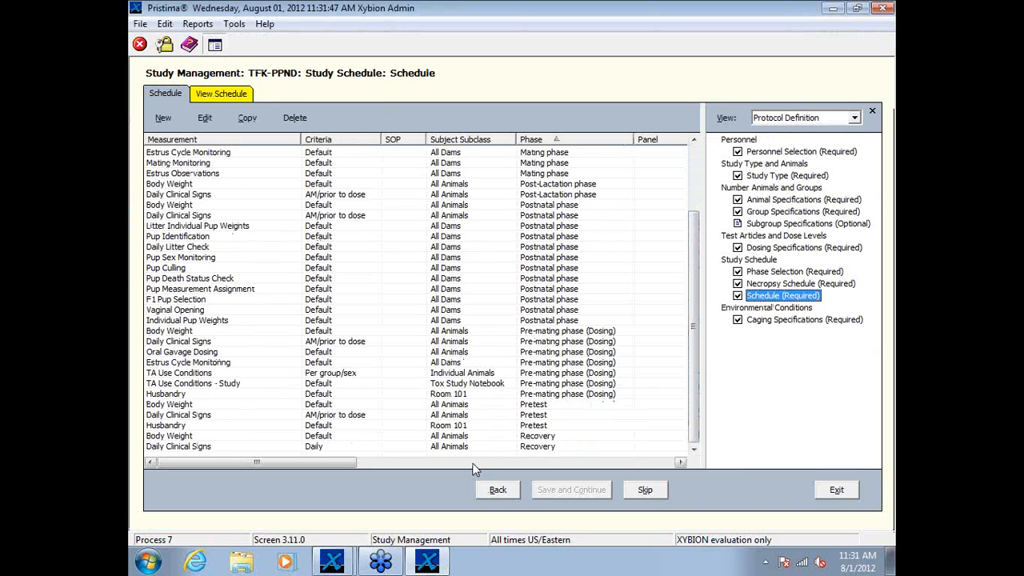
click(349, 436)
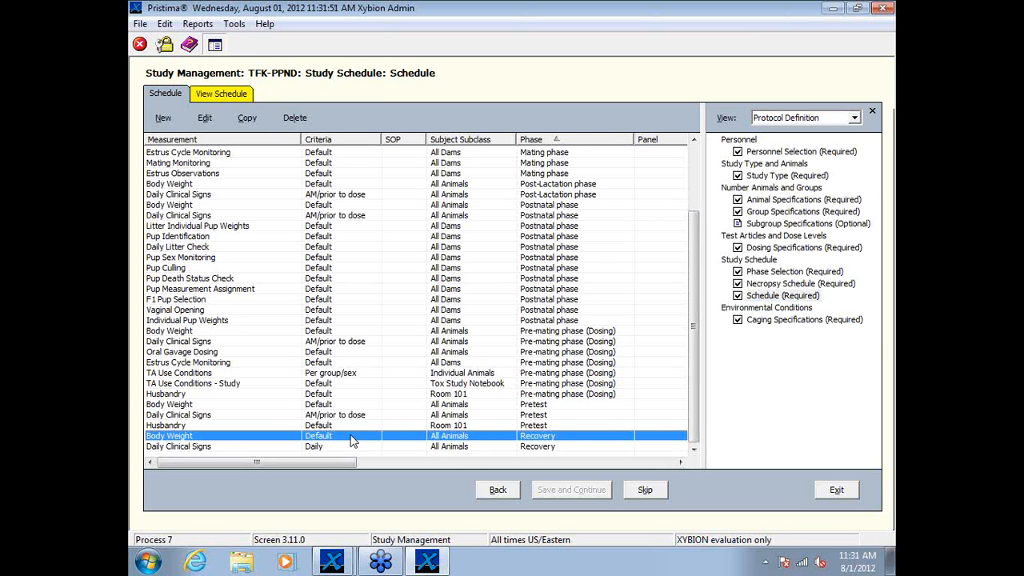
double_click(354, 442)
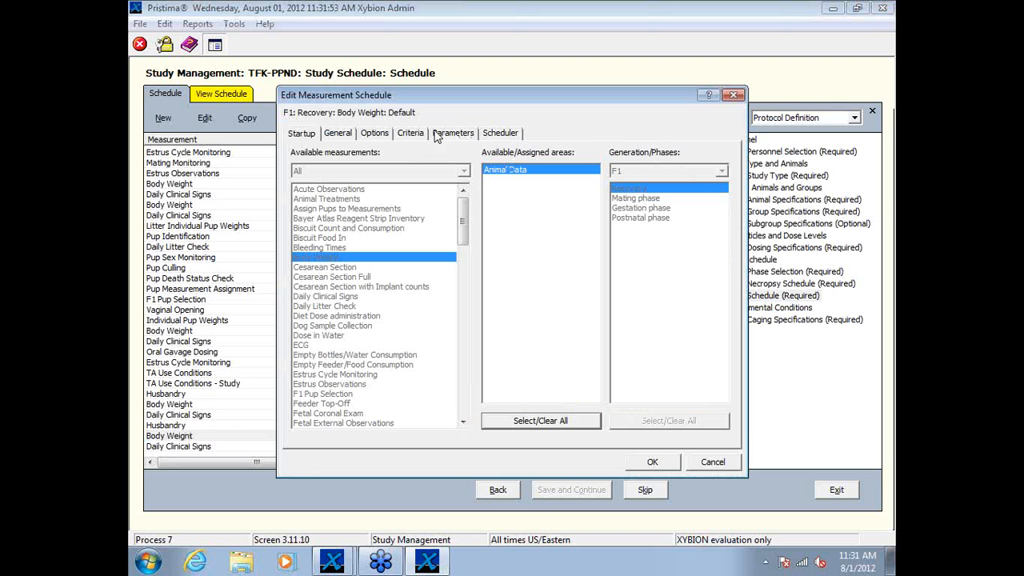
click(502, 136)
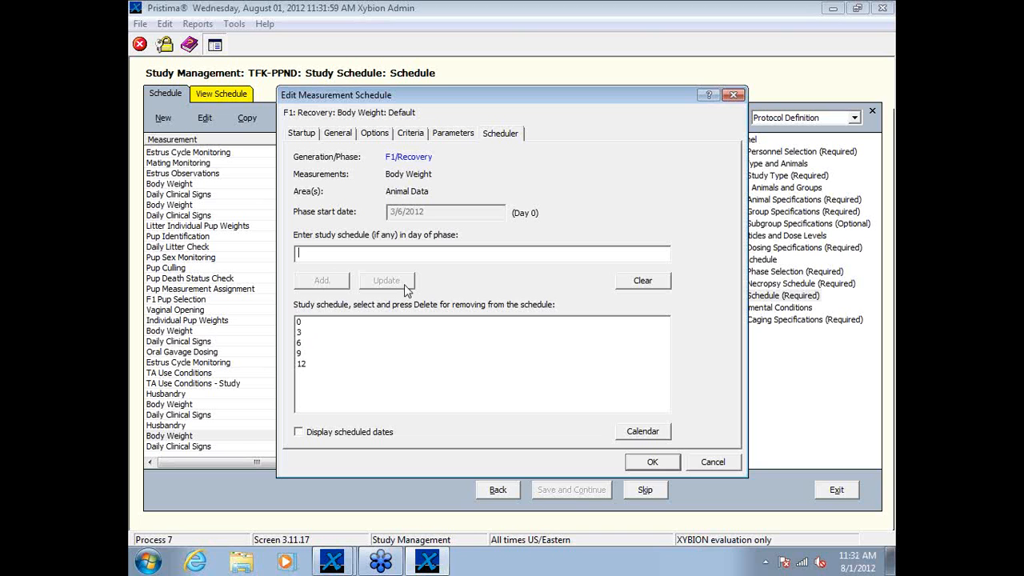
click(640, 280)
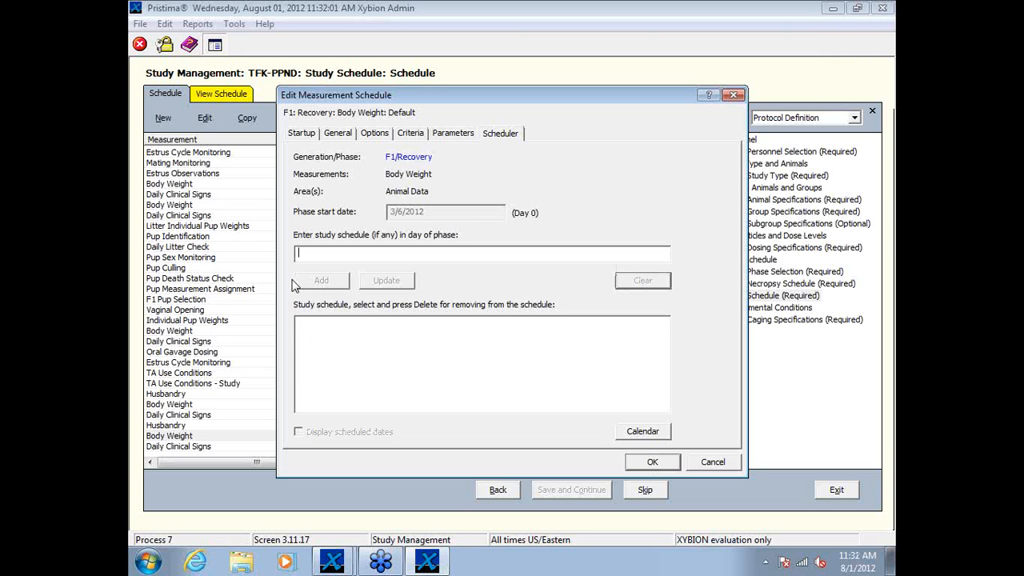
text(0(1)28)
key(Return)
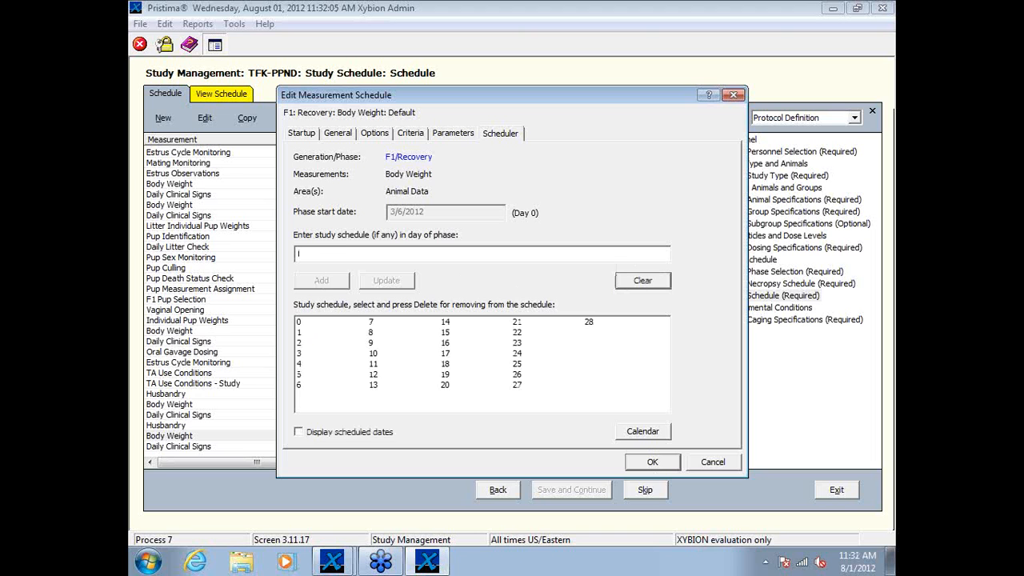
click(662, 463)
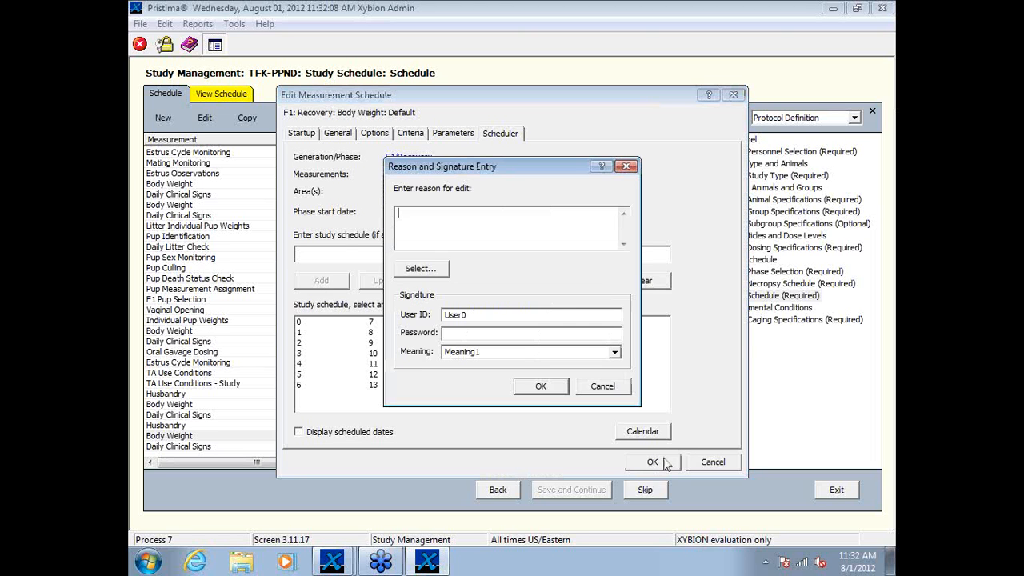
Step: Sign the schedule edit with the reason "Entry error" and the account password
click(421, 270)
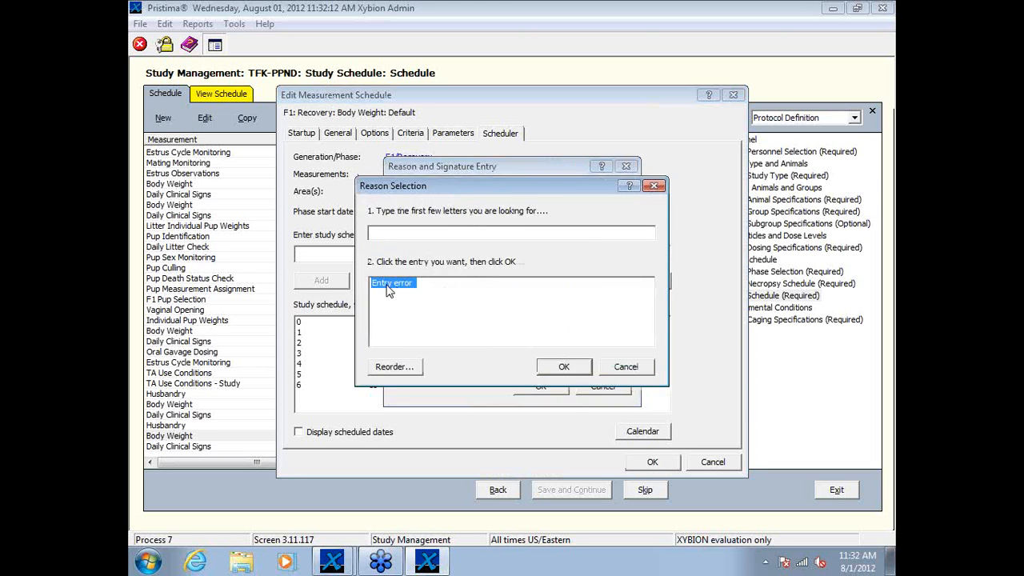
click(388, 284)
click(566, 367)
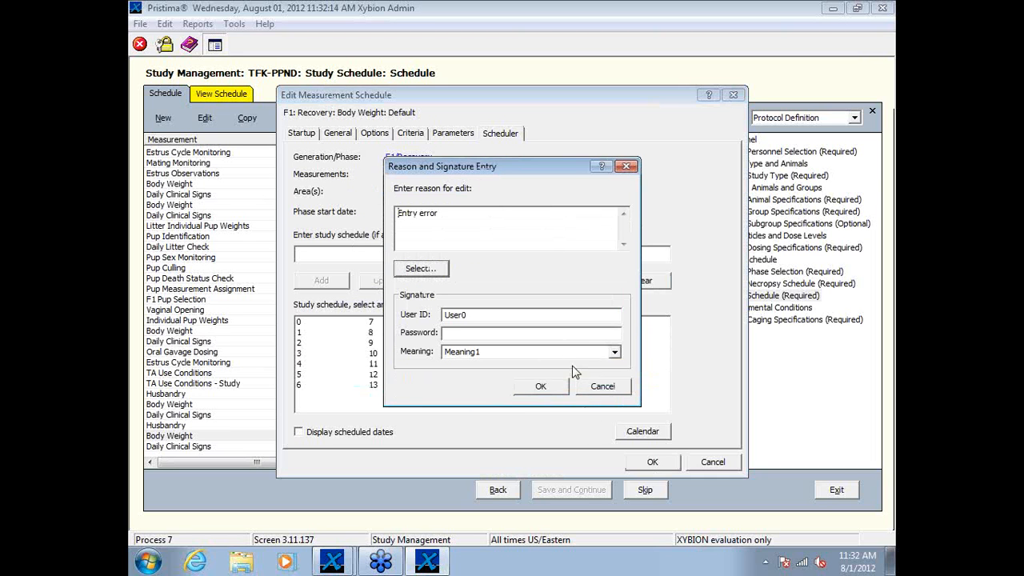
click(504, 336)
text(****)
key(Return)
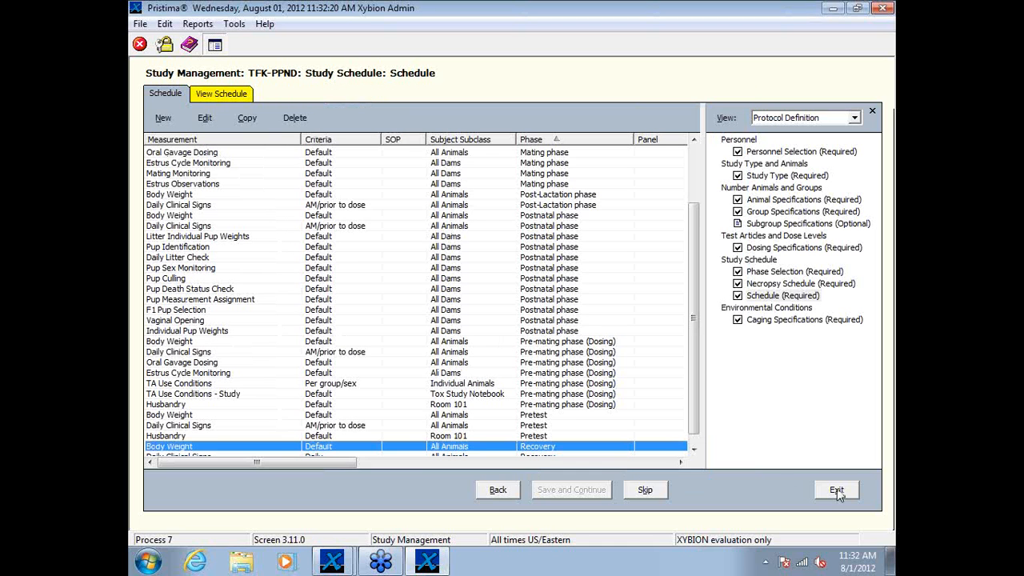
Step: Review the options and criteria of the F1 Recovery Body Weight measurement, and close its settings without changes
double_click(347, 445)
click(376, 134)
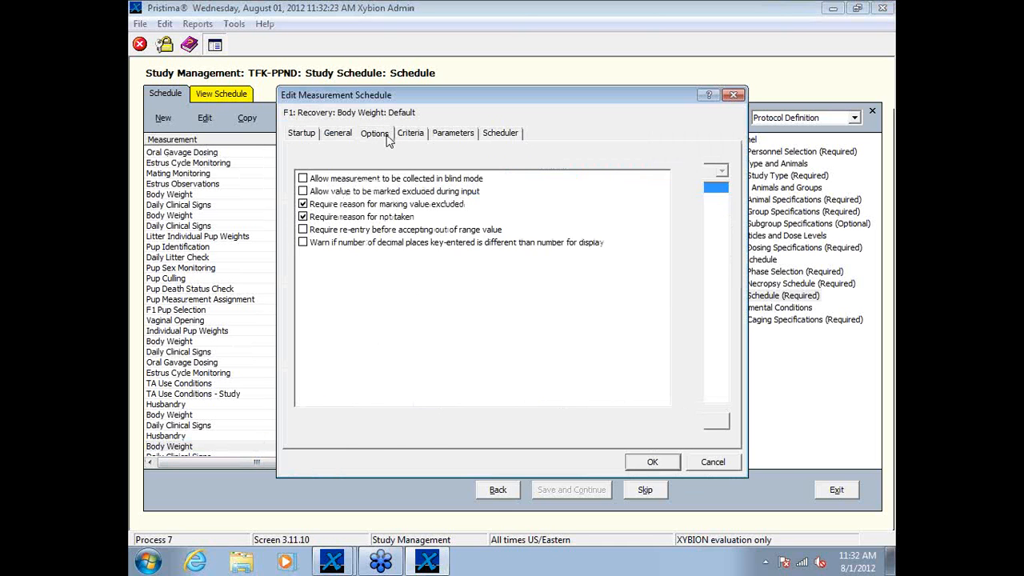
click(410, 133)
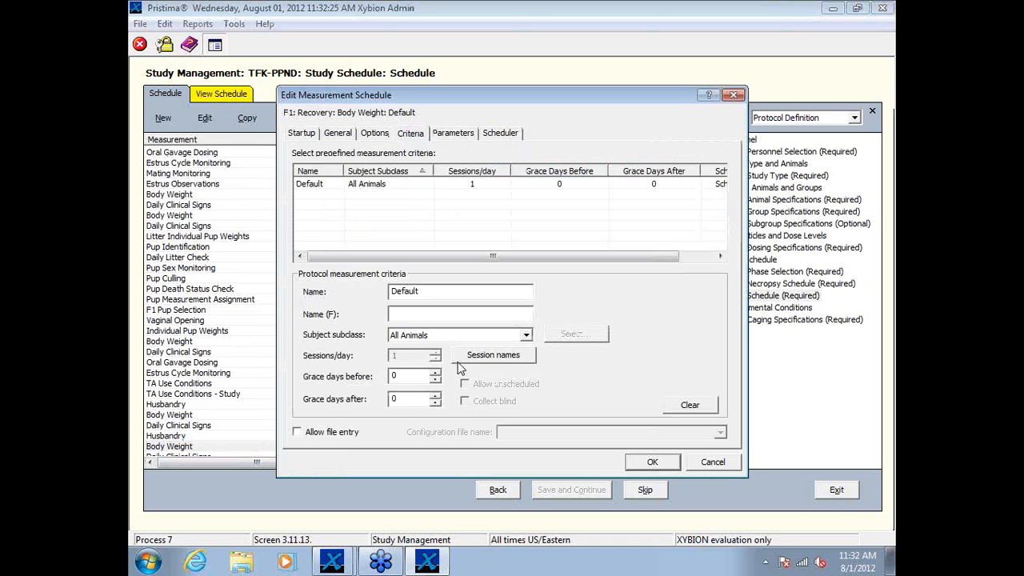
click(707, 464)
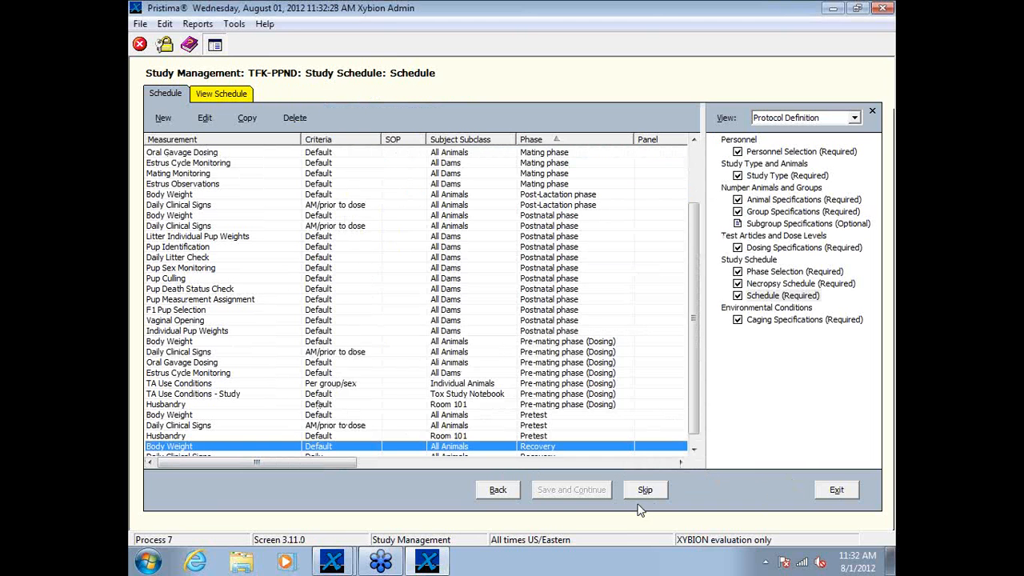
Step: Examine the F1 Recovery measurements and their start dates in the protocol's schedule overview, and exit the protocol
click(693, 449)
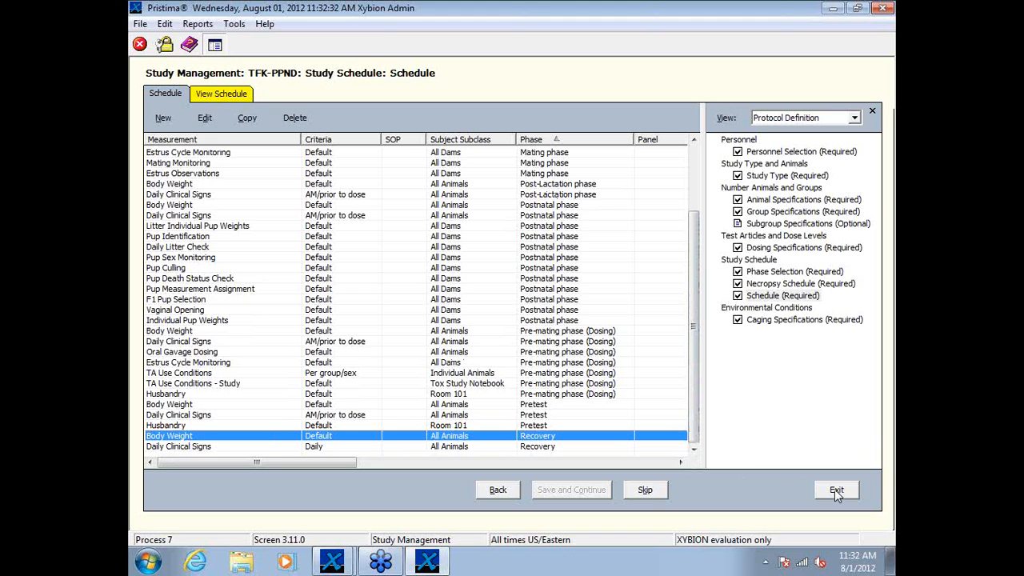
click(238, 94)
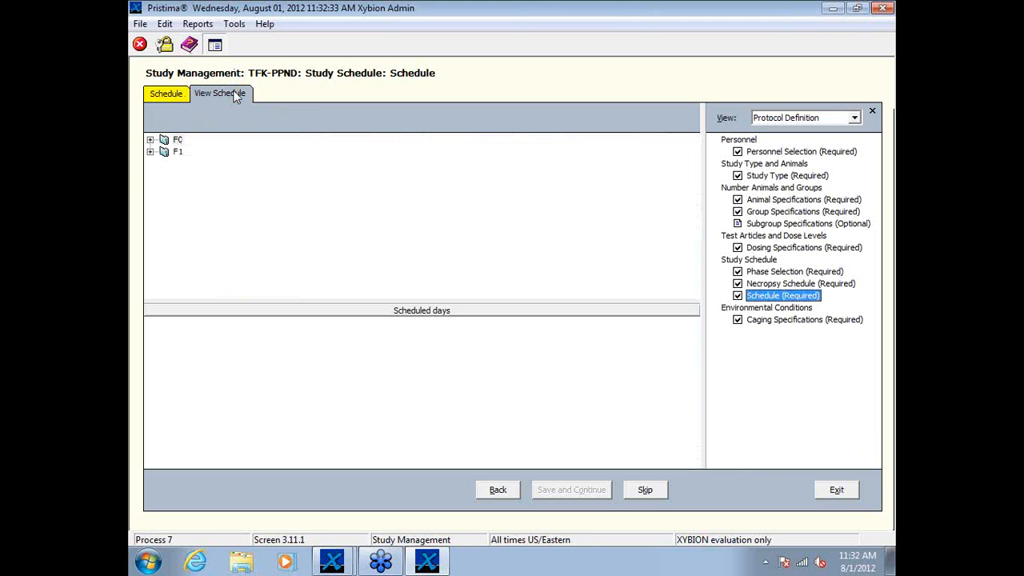
click(150, 152)
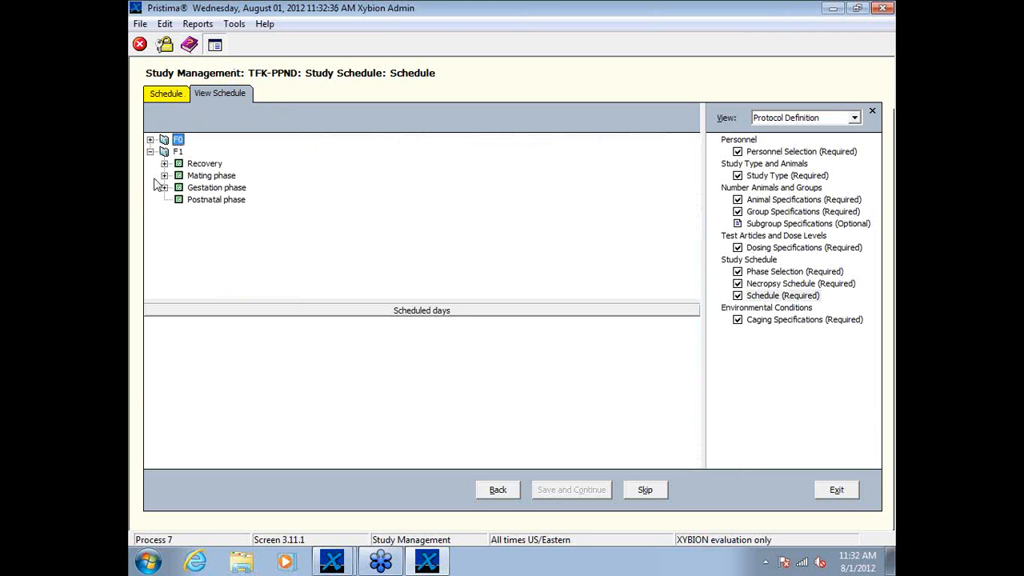
click(164, 163)
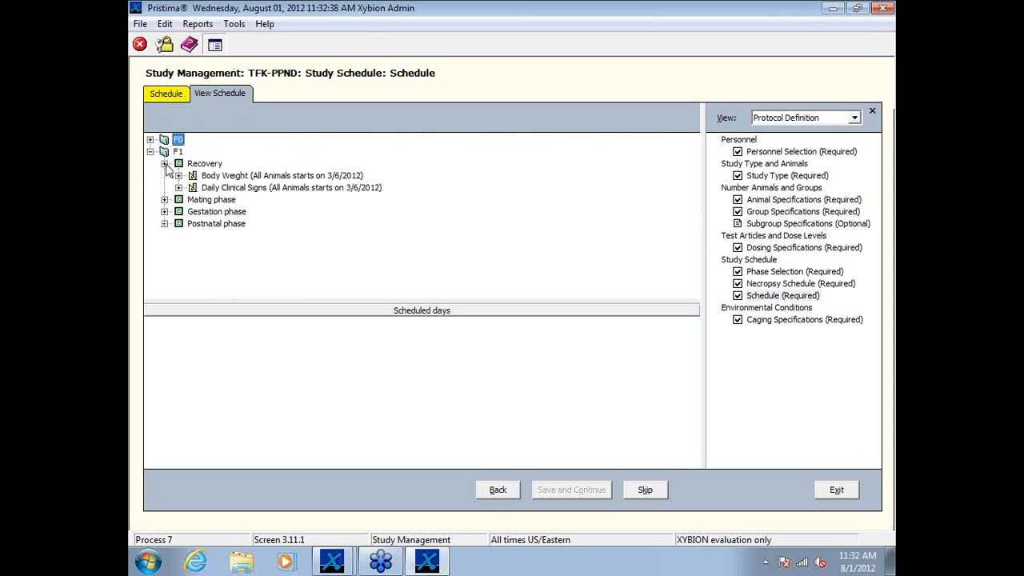
click(178, 175)
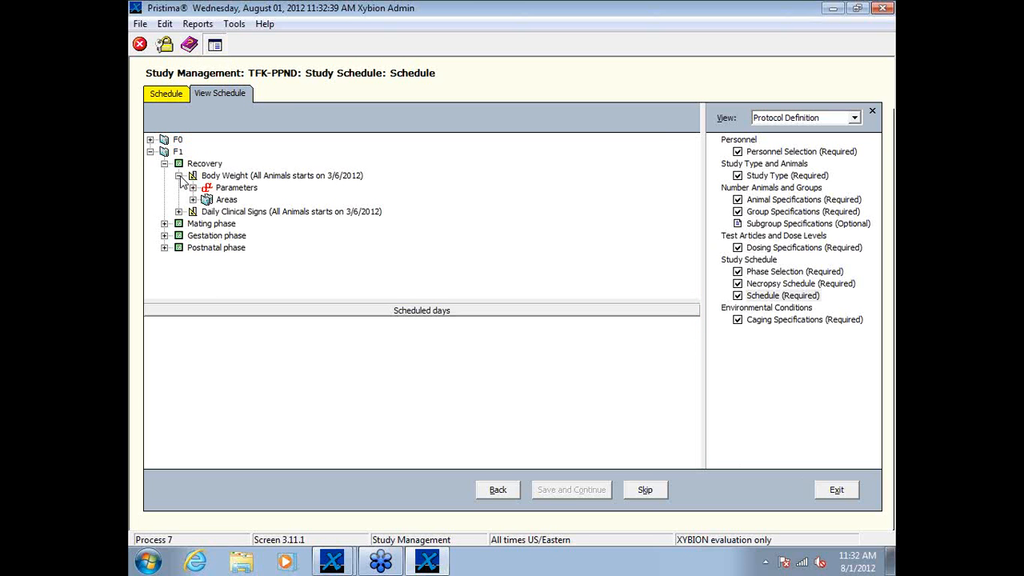
click(179, 175)
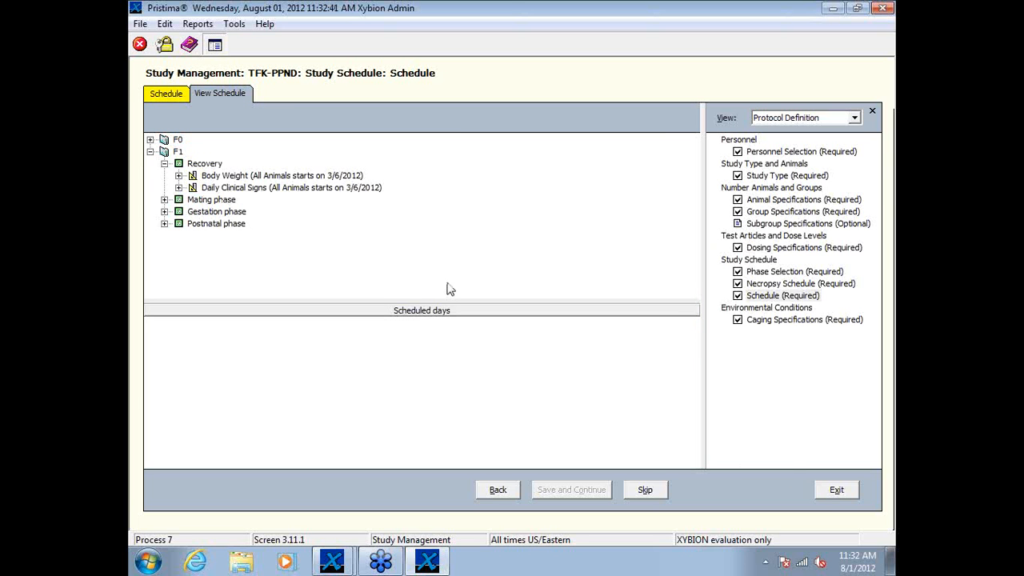
click(824, 488)
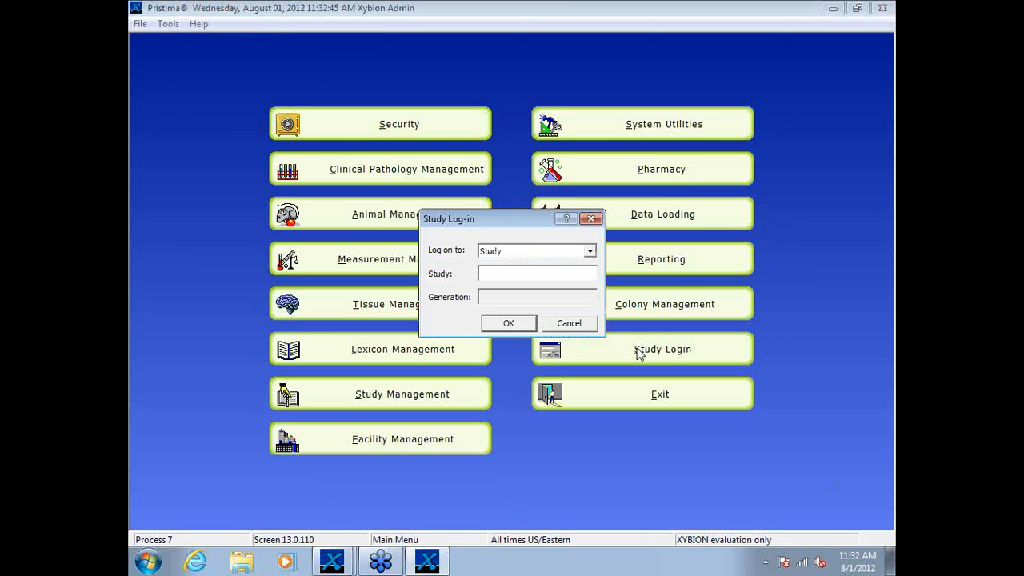
Step: Log in to study tfk-ppnd, generation 1, and open Animal Data
text(tfk-ppnd)
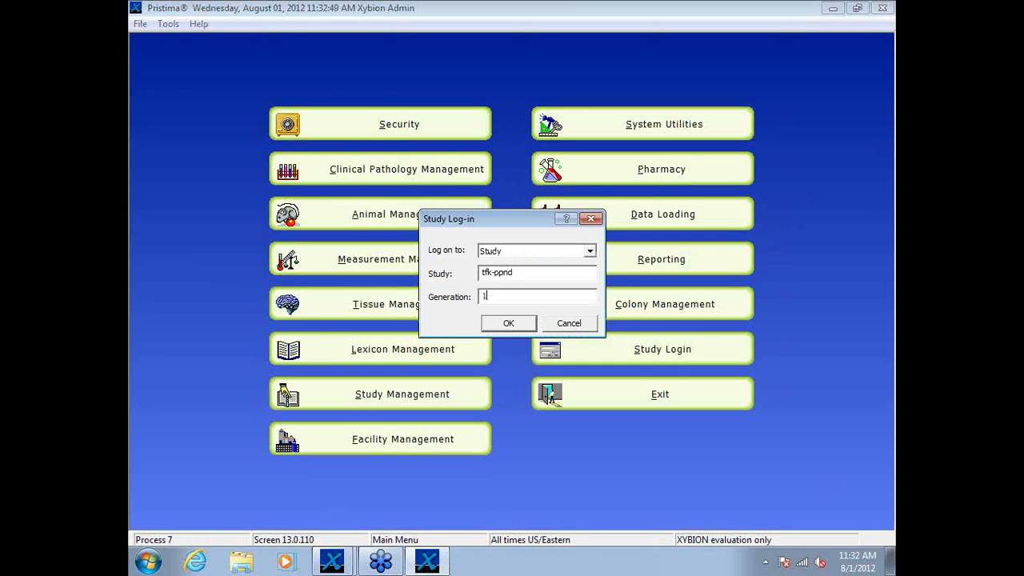
key(Return)
click(452, 192)
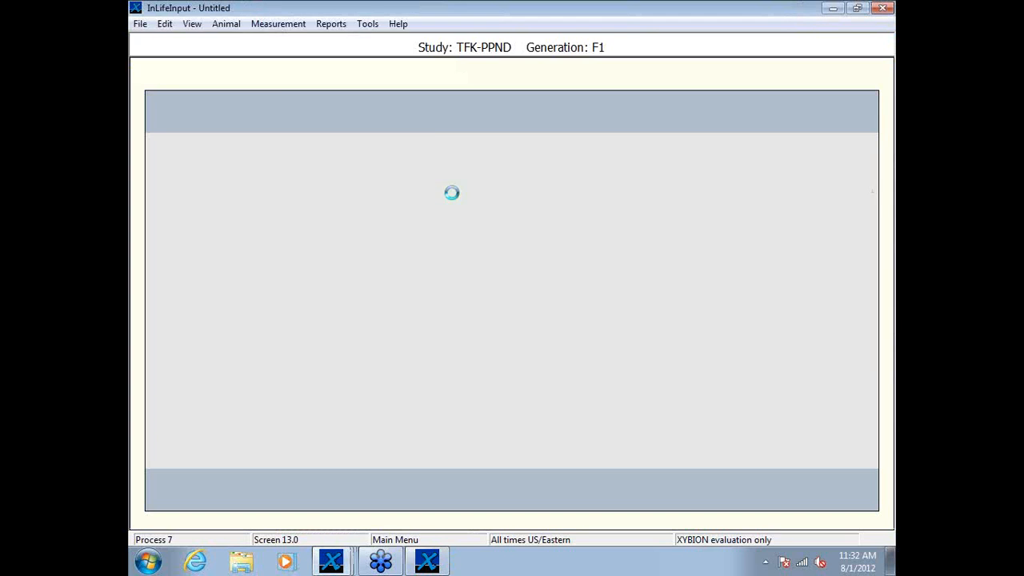
Step: Try to load the scheduled Recovery measurements for data taken on 3/7/2012
click(614, 111)
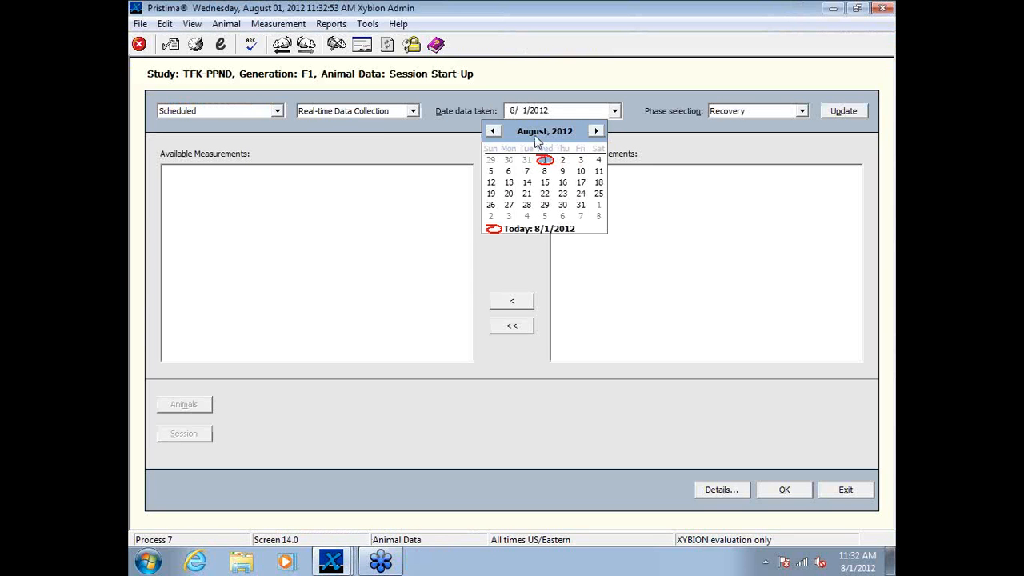
click(492, 131)
click(492, 131)
click(494, 131)
click(494, 131)
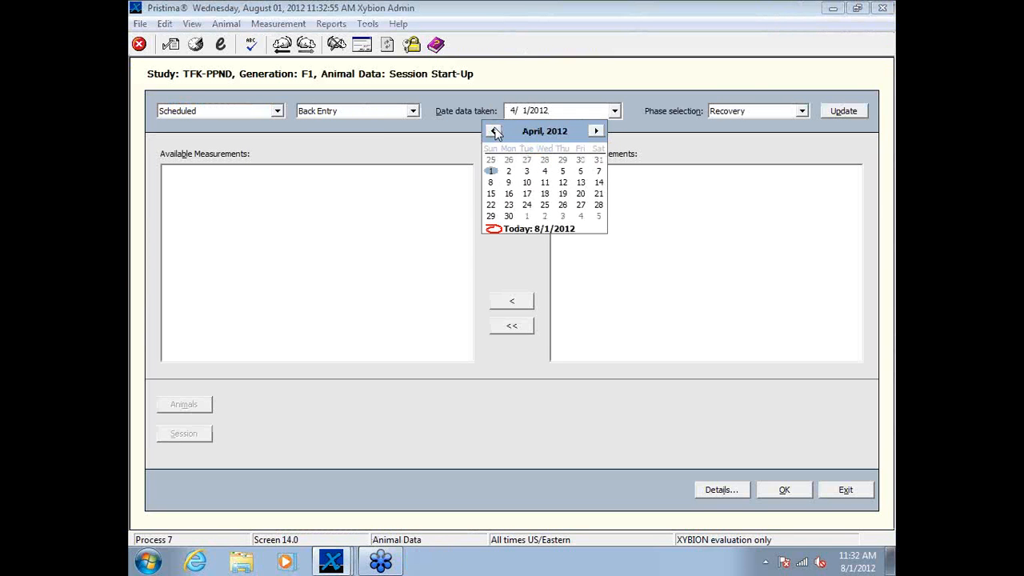
click(495, 131)
click(545, 171)
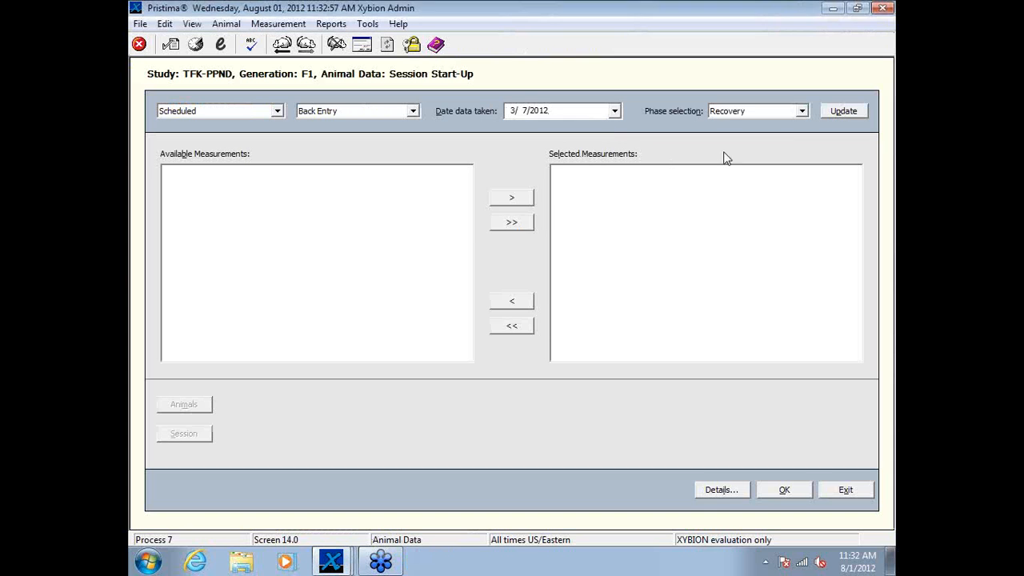
click(837, 112)
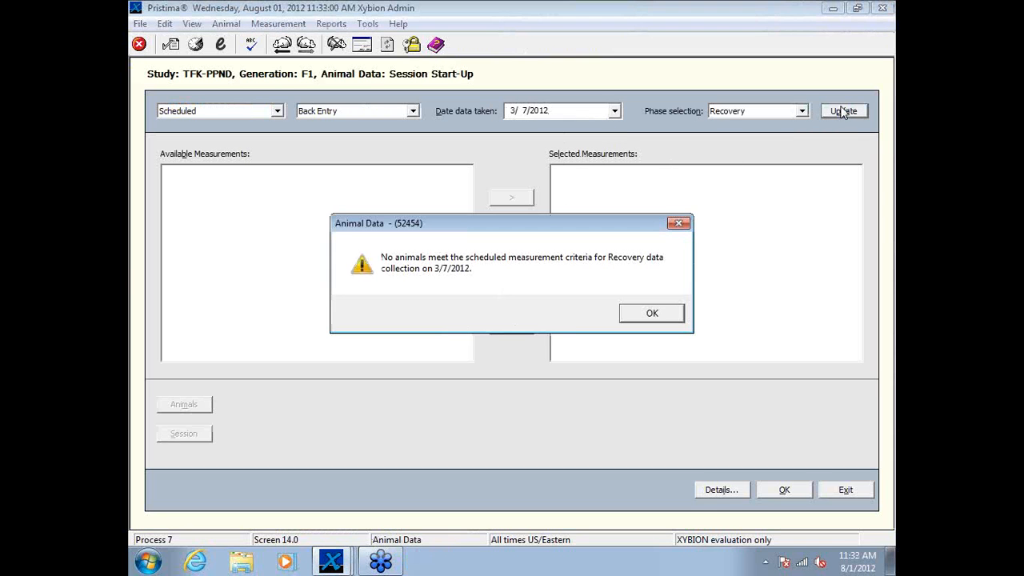
click(656, 314)
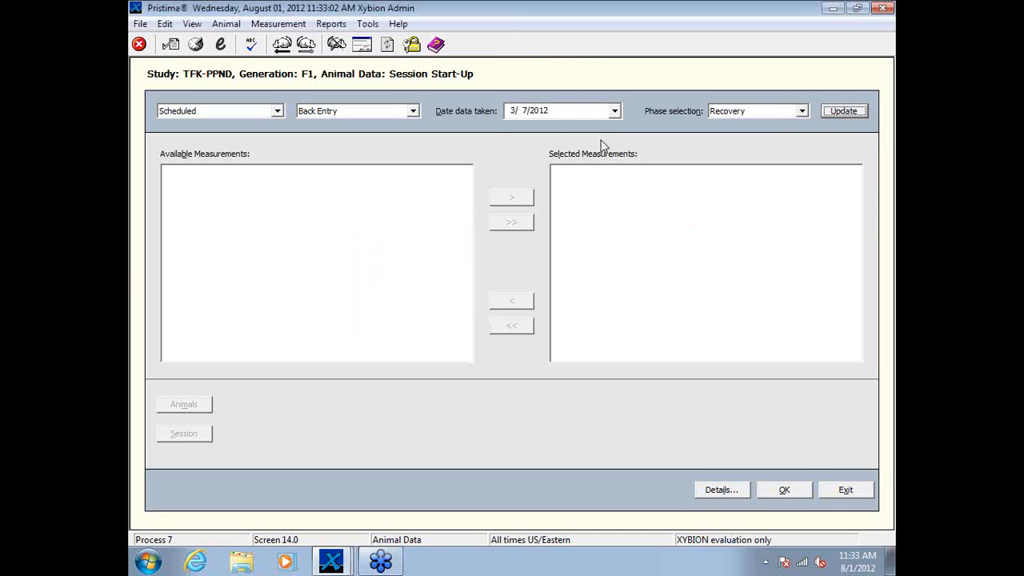
Step: Try to load the scheduled Recovery measurements for 3/6/2012, reselecting the Recovery phase
click(614, 110)
click(530, 171)
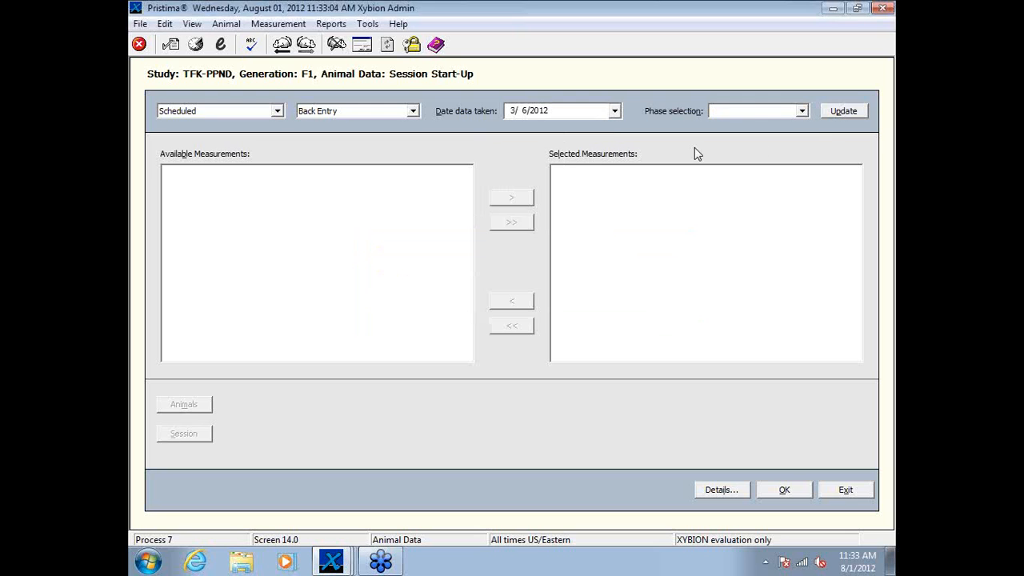
click(848, 111)
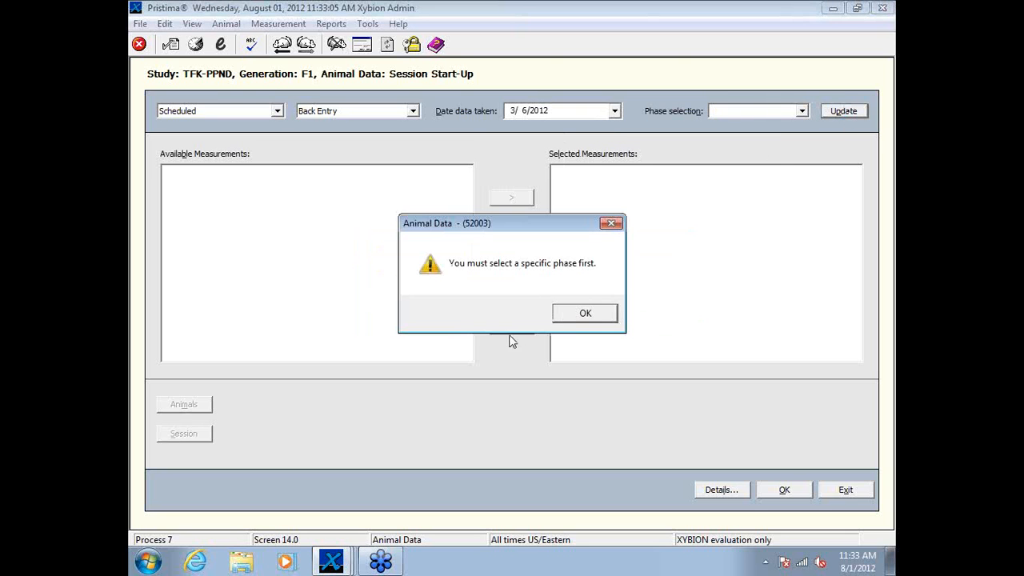
click(585, 314)
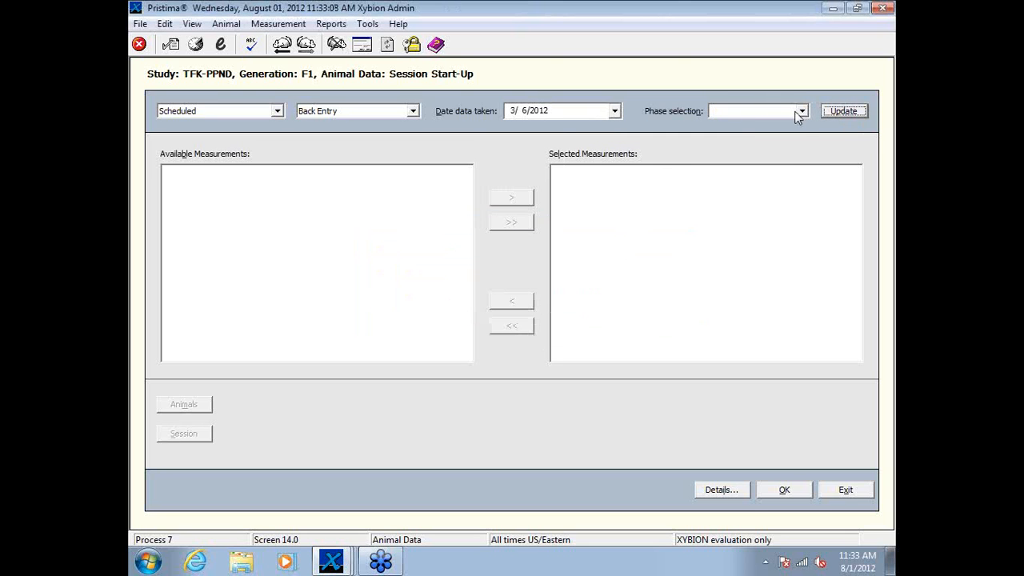
click(802, 111)
click(792, 124)
click(830, 116)
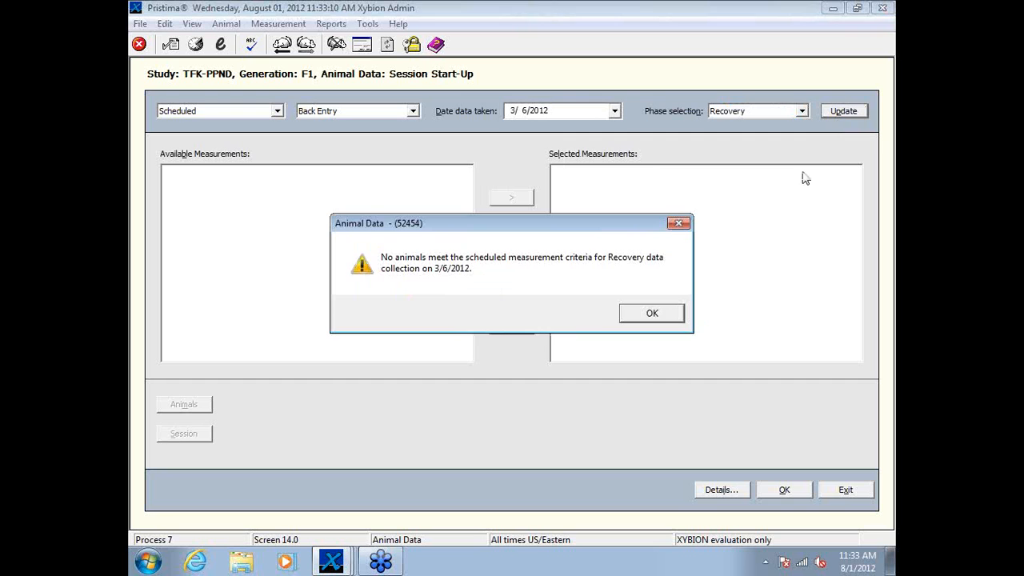
click(642, 313)
Step: Load the scheduled Recovery measurements for 3/8/2012 and start a data collection session with Body Weight selected
click(614, 110)
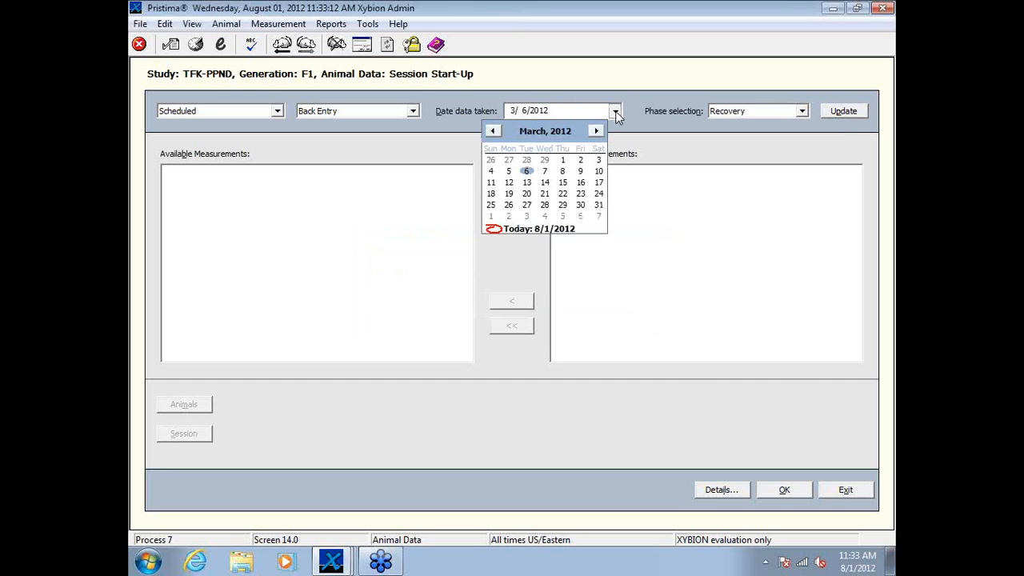
click(562, 171)
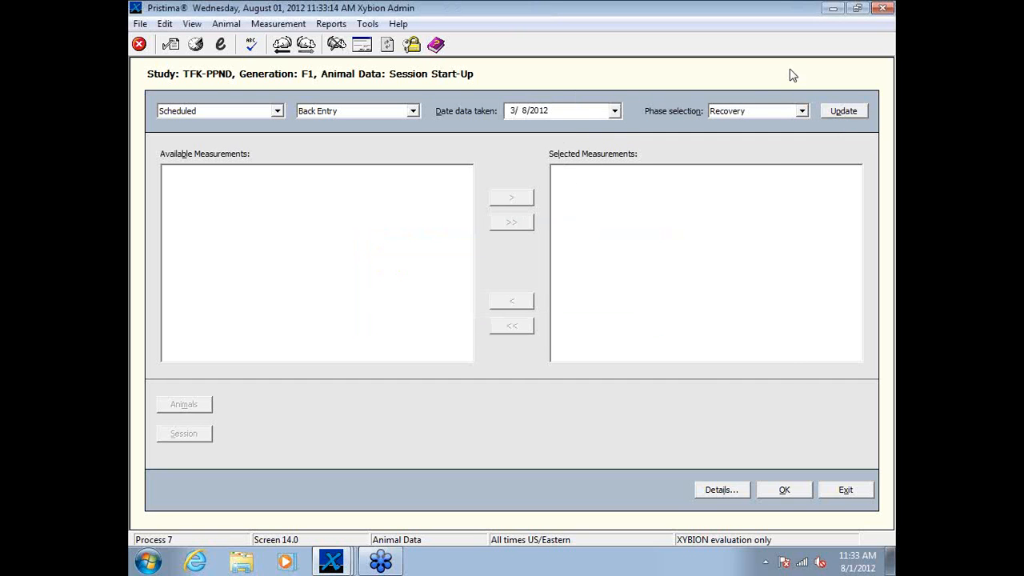
click(836, 112)
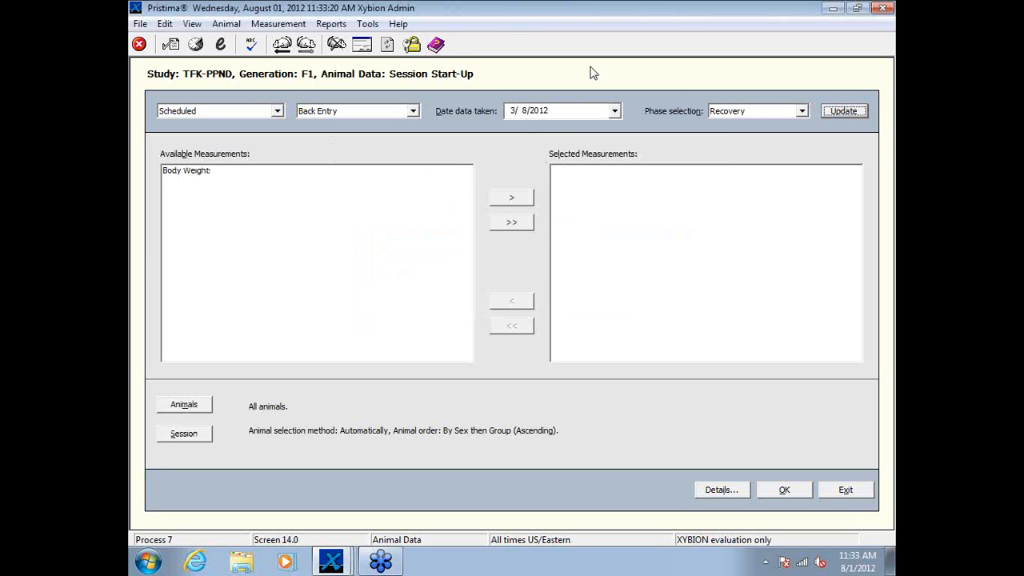
click(205, 174)
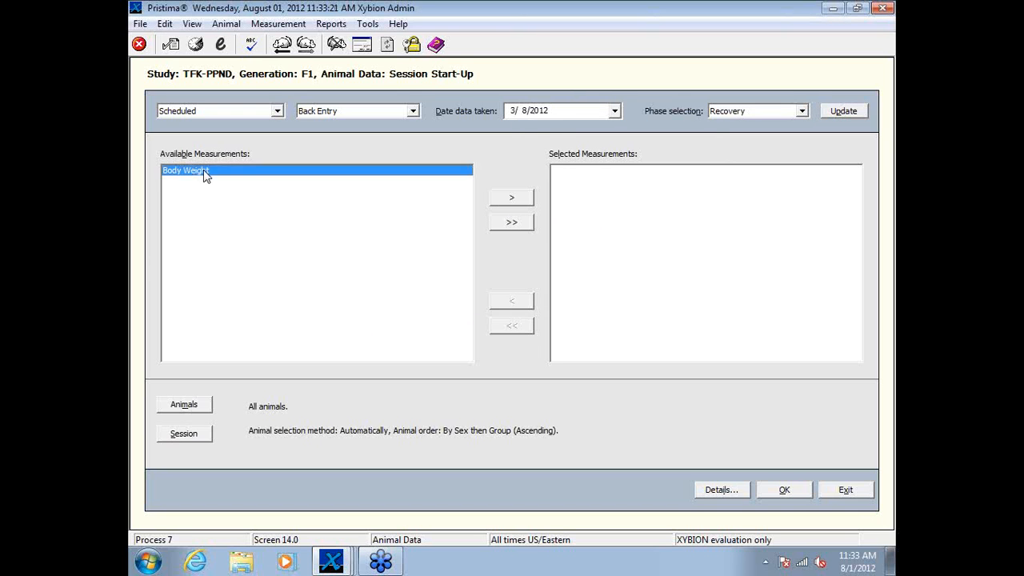
click(522, 198)
click(789, 490)
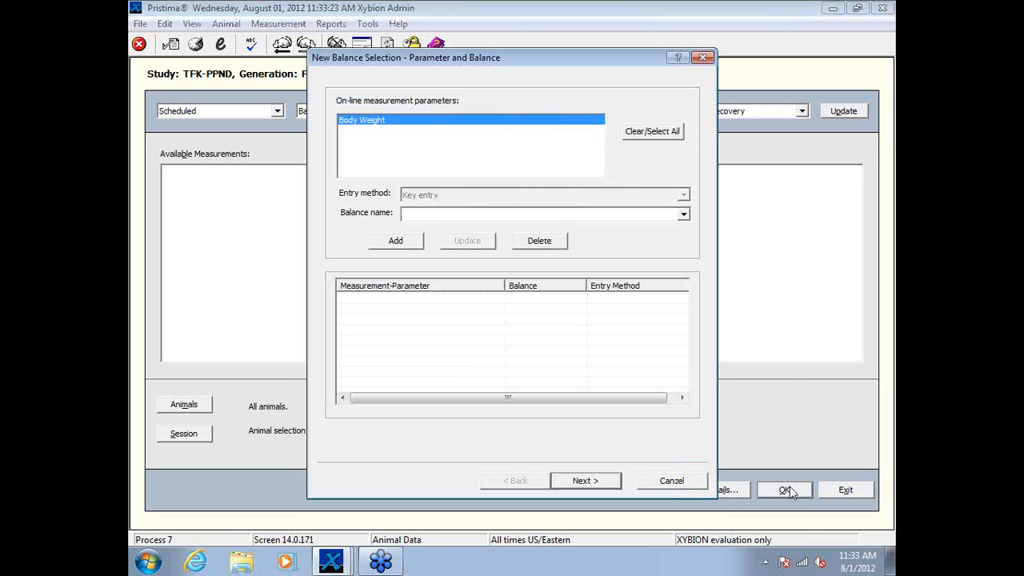
Step: Assign balance XMS007 to the Body Weight parameter and proceed to its calibration
click(422, 213)
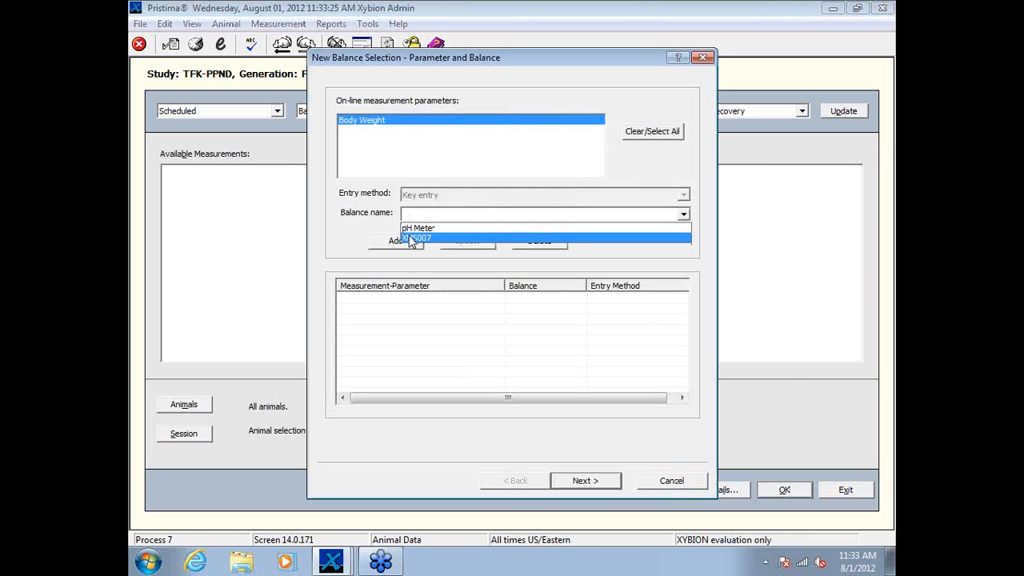
click(414, 237)
click(397, 241)
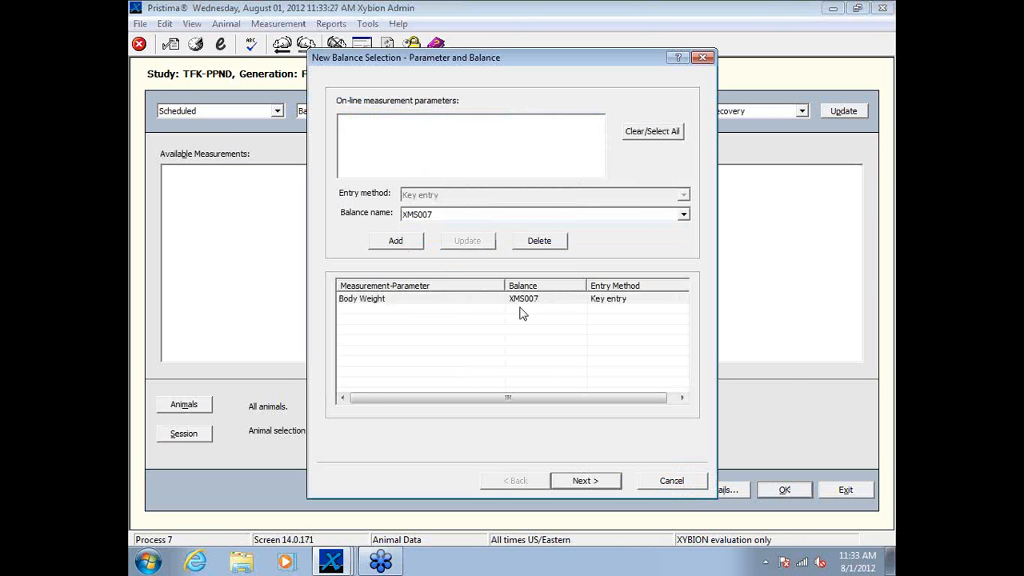
click(605, 480)
Step: Enter actual calibration weights of 20, 200 and 500 g for the balance and complete the calibration
click(536, 272)
text(20)
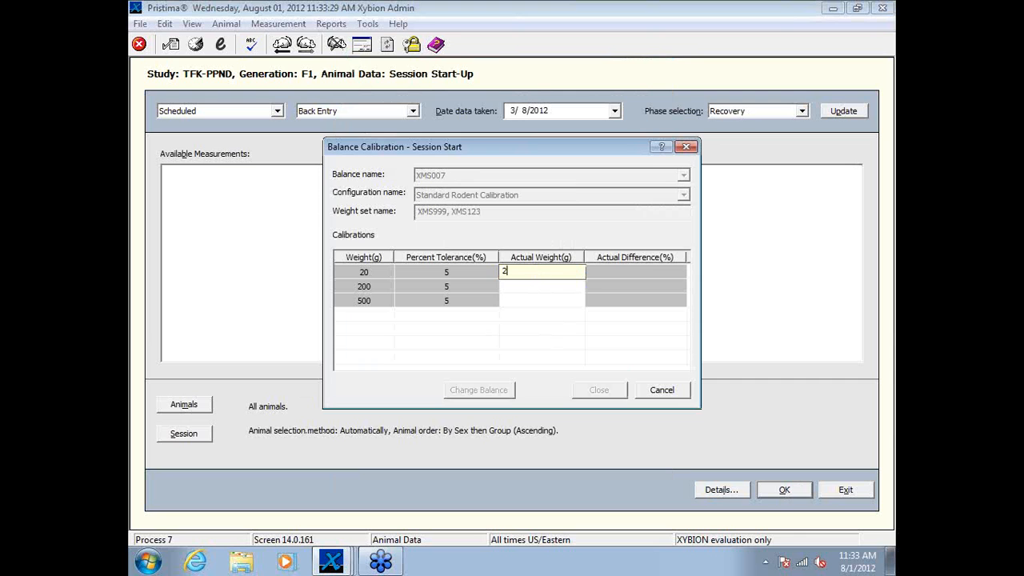
key(Return)
text(200)
key(Return)
text(500)
key(Return)
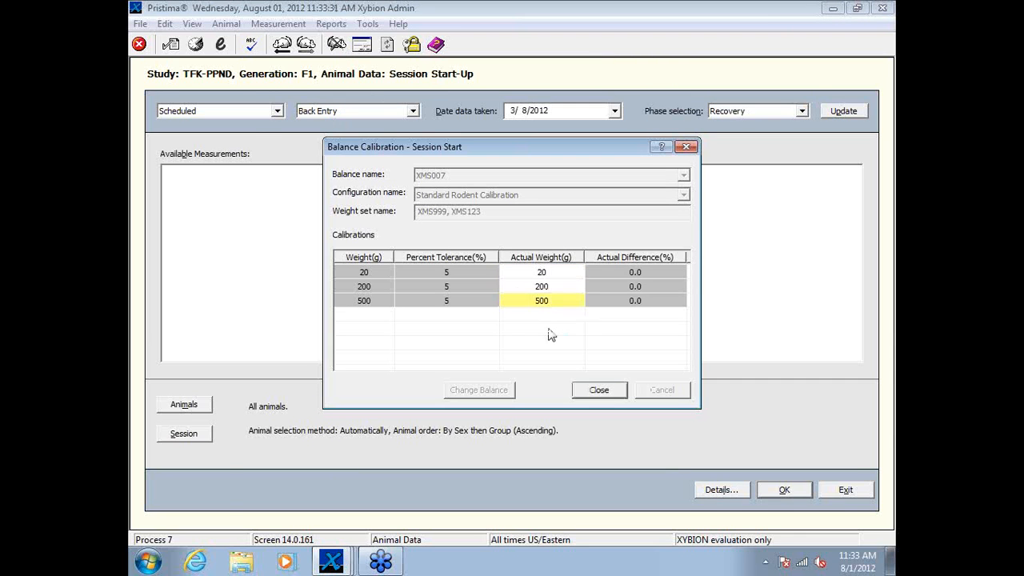
key(Return)
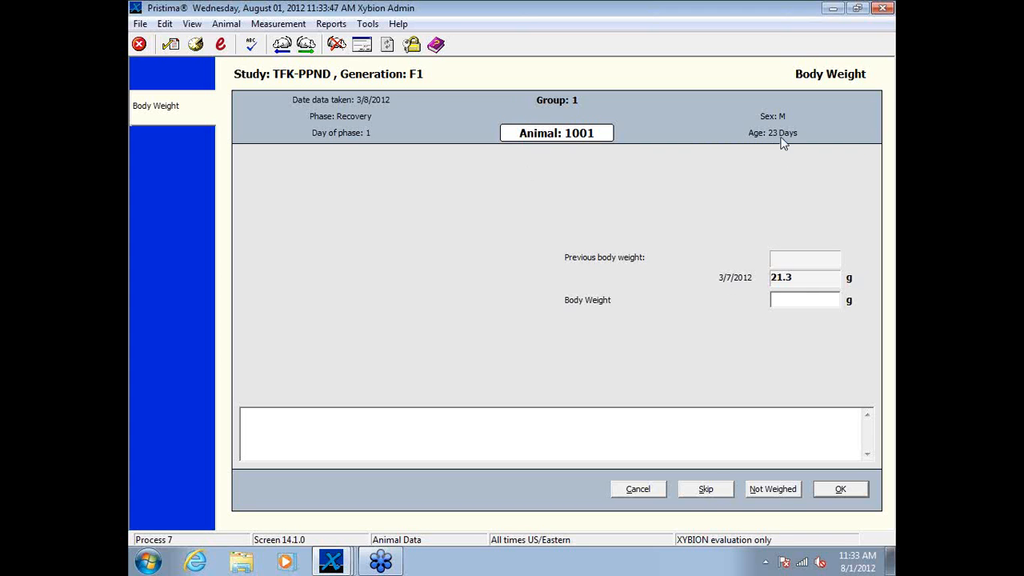
Step: Record a body weight of 35.0 g for animal 1001, accepting the out-of-range value
text(2)
key(Return)
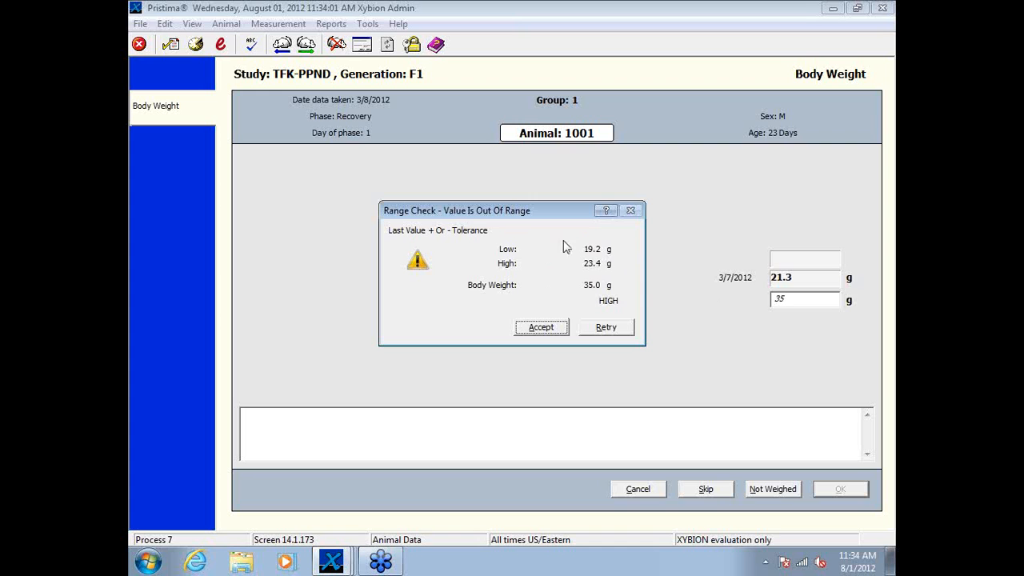
click(540, 328)
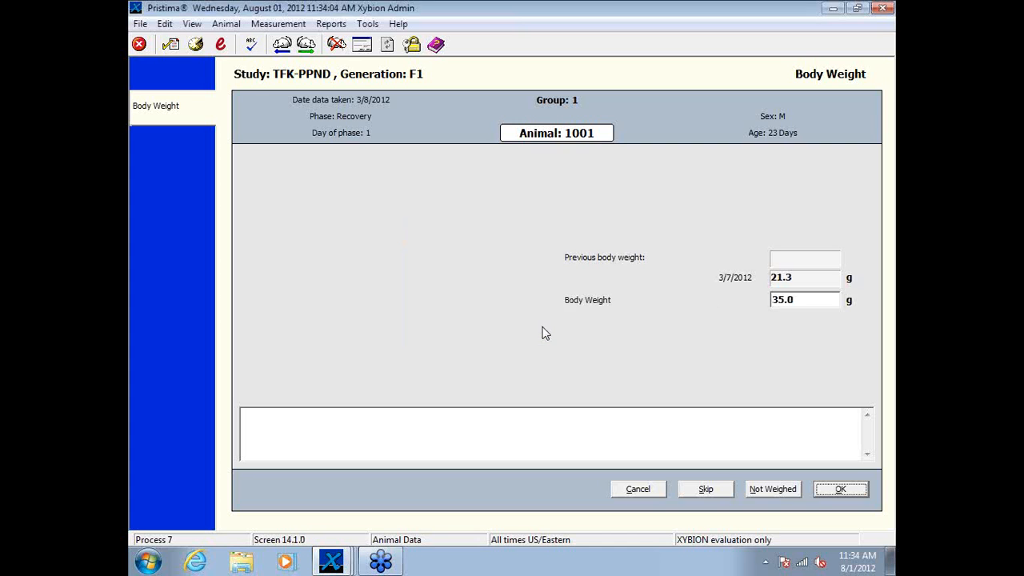
click(833, 489)
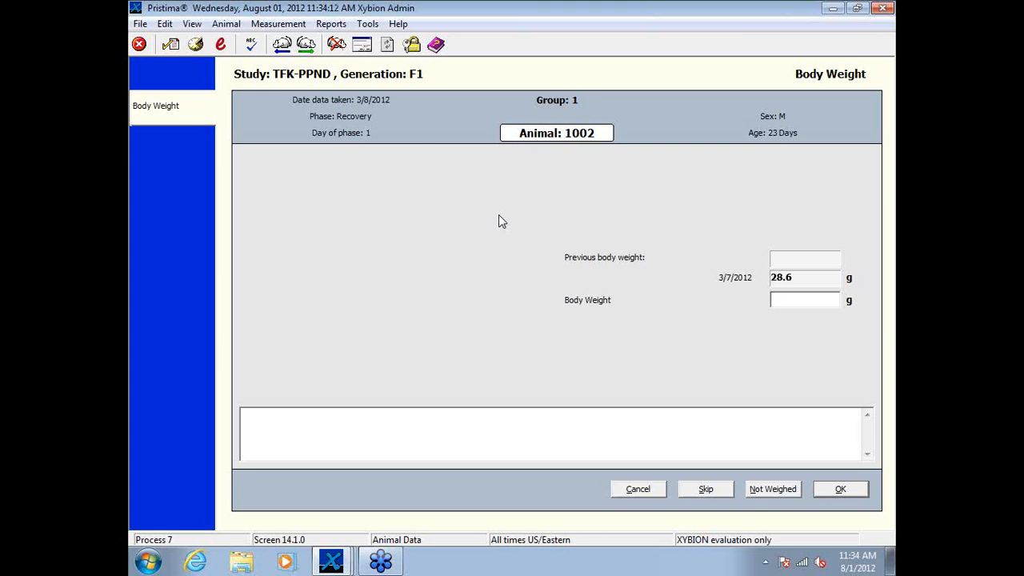
Step: Record a body weight of 29.0 g for the animal preceding 3001, and 28.0 g for animals 3001 and 3002
text(29.0)
key(Return)
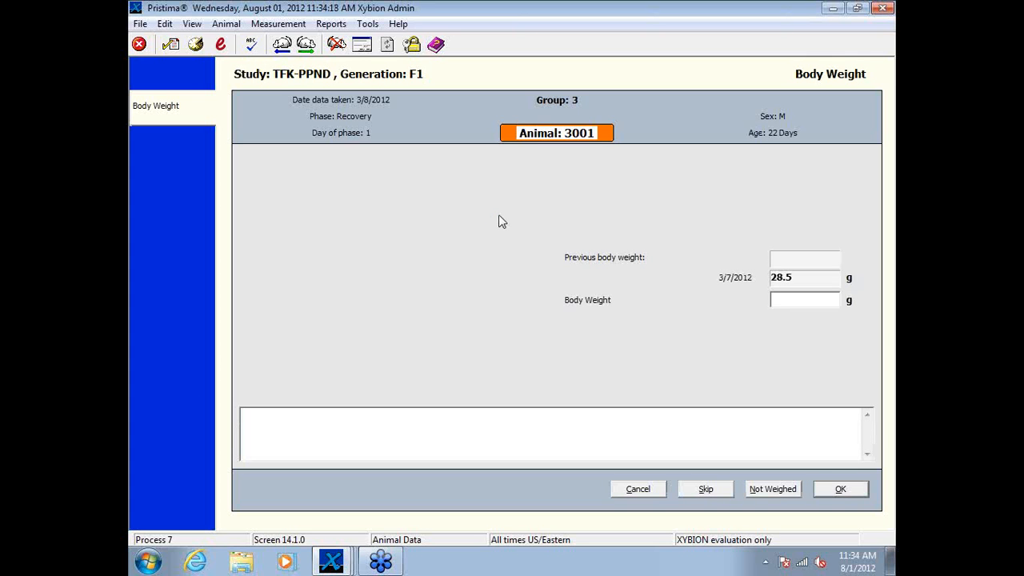
text(28.0)
key(Return)
text(28.0)
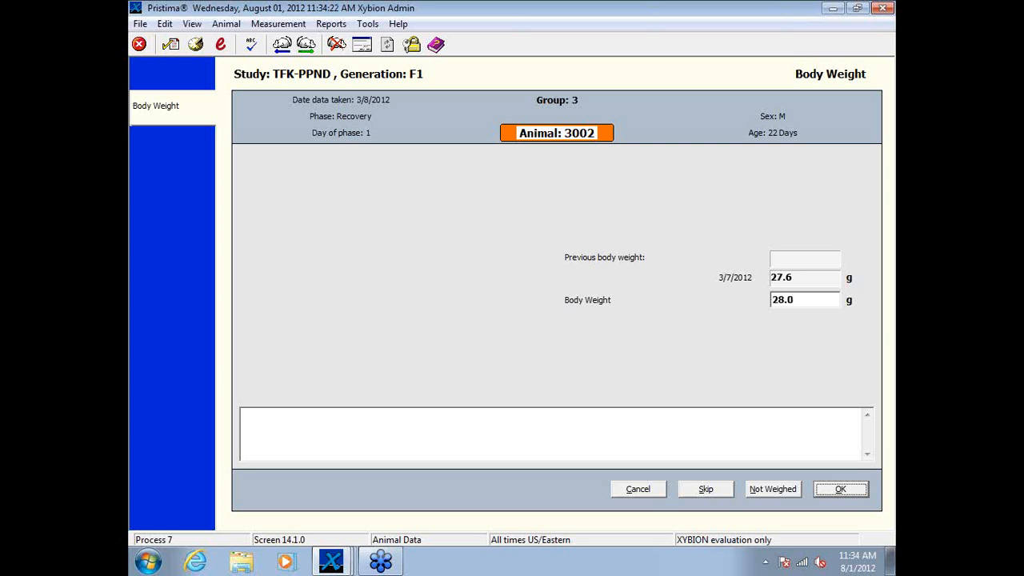
key(Return)
Step: Record body weights of 29.0 g for animal 3003 and 30.0 g for animals 3004 and 4001
text(29.0)
key(Return)
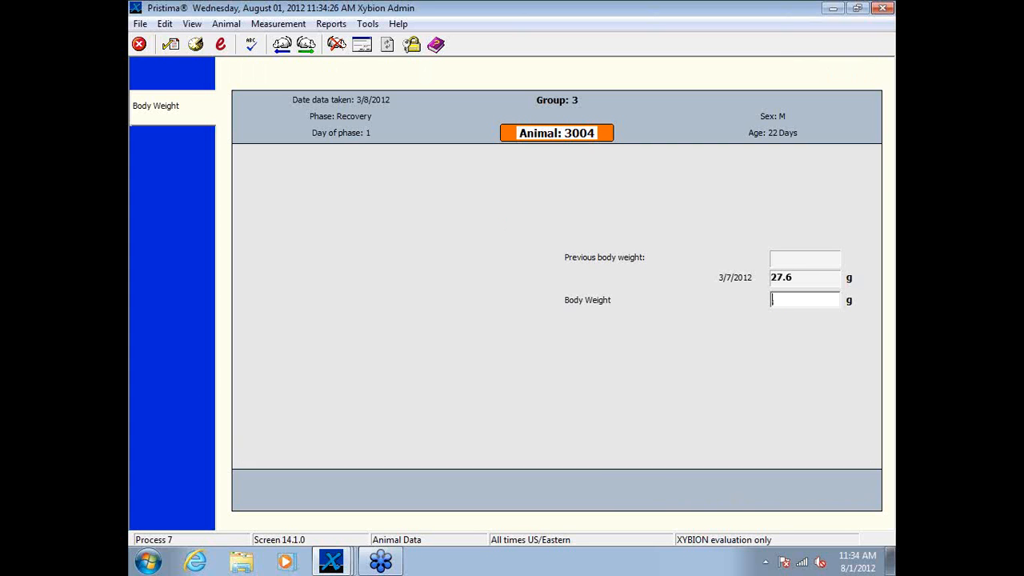
text(30.0)
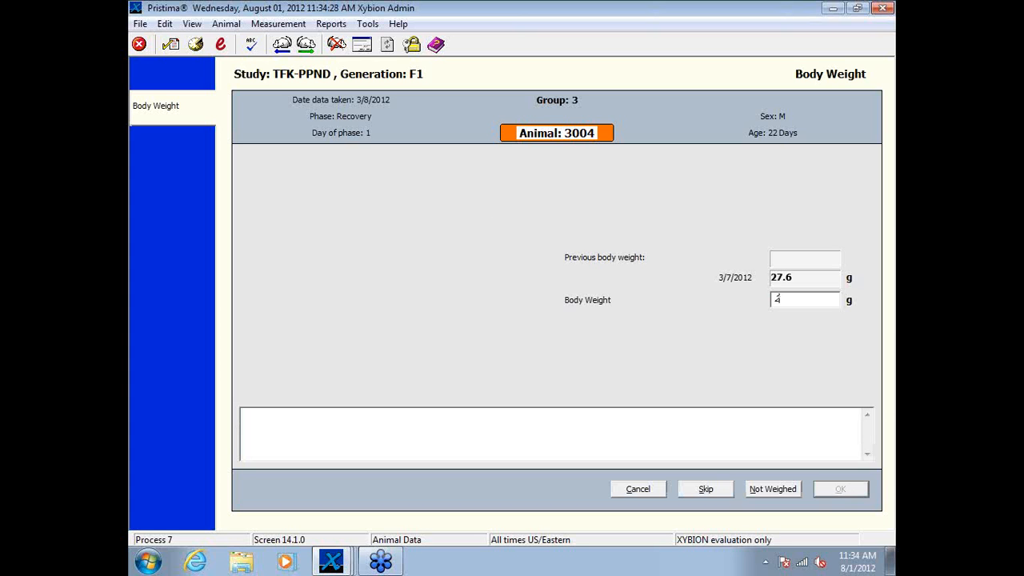
key(Return)
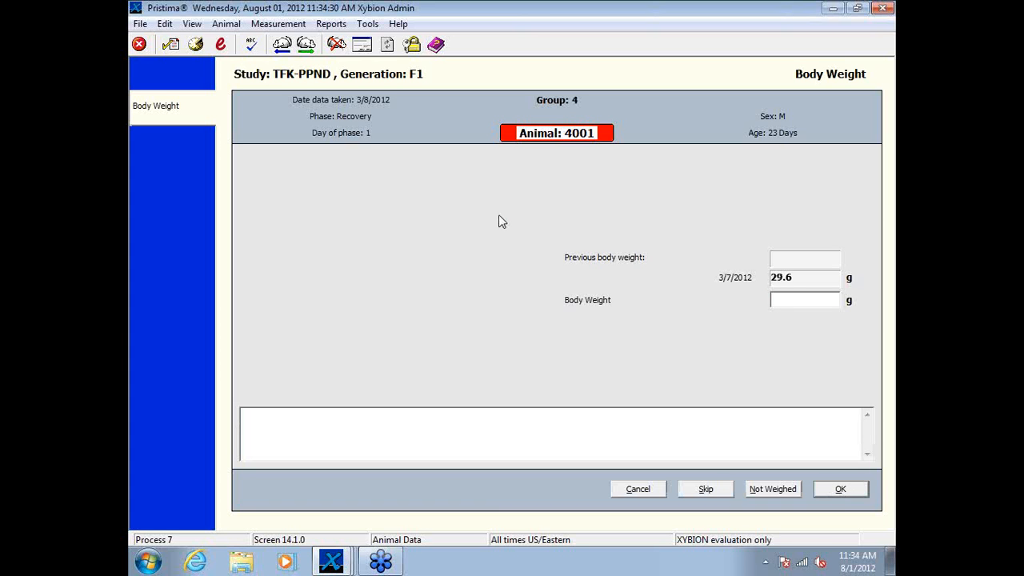
text(30.0)
key(Return)
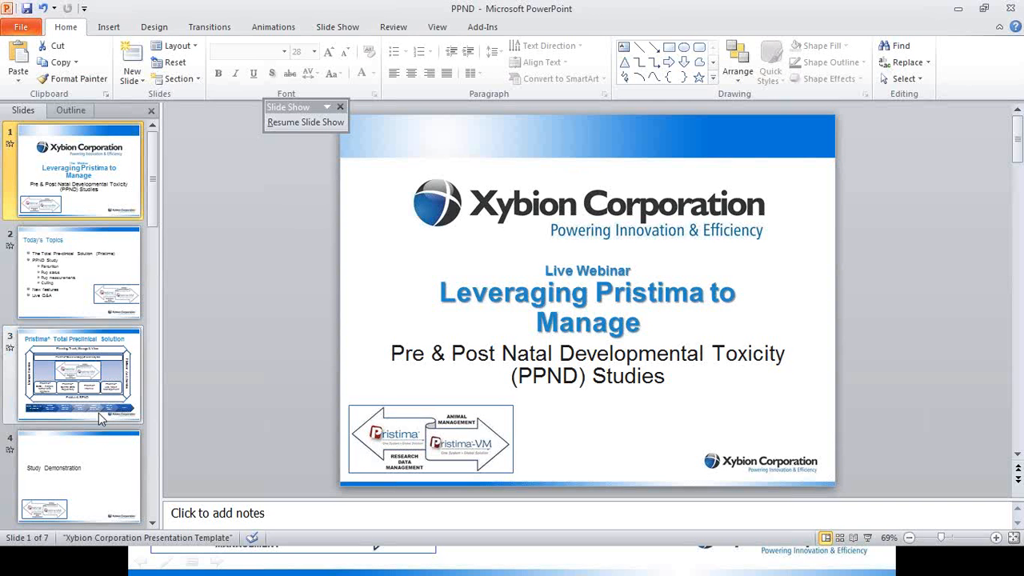
Step: Switch to the PPND presentation in PowerPoint, start the slide show from the Study Demonstration slide, and advance to the following slide
click(114, 458)
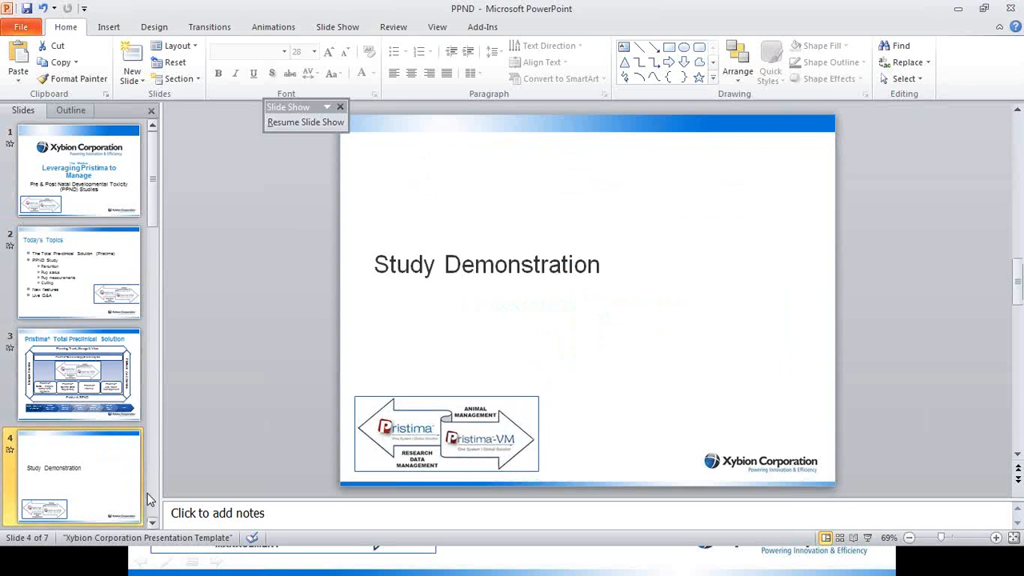
click(152, 522)
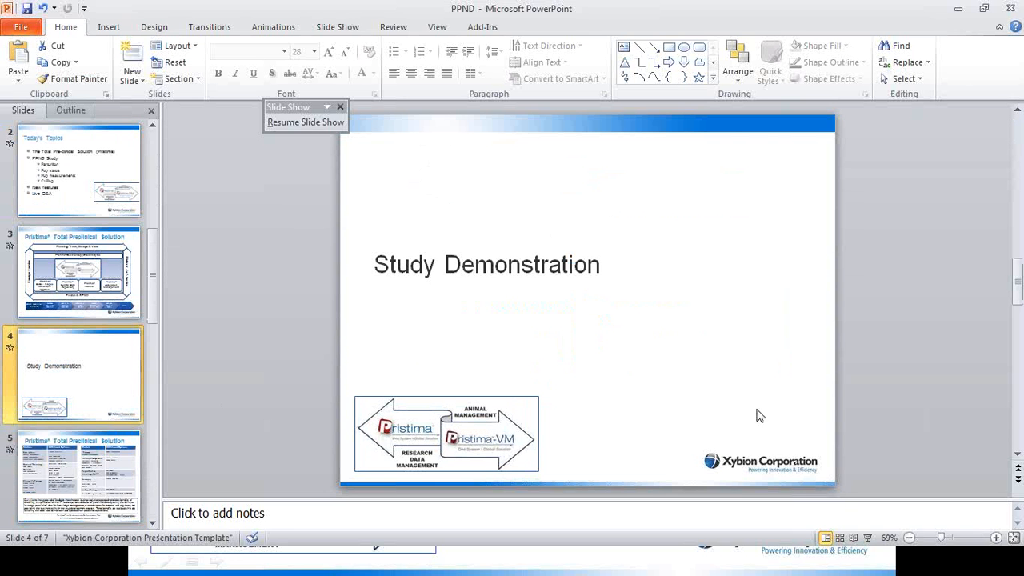
click(869, 539)
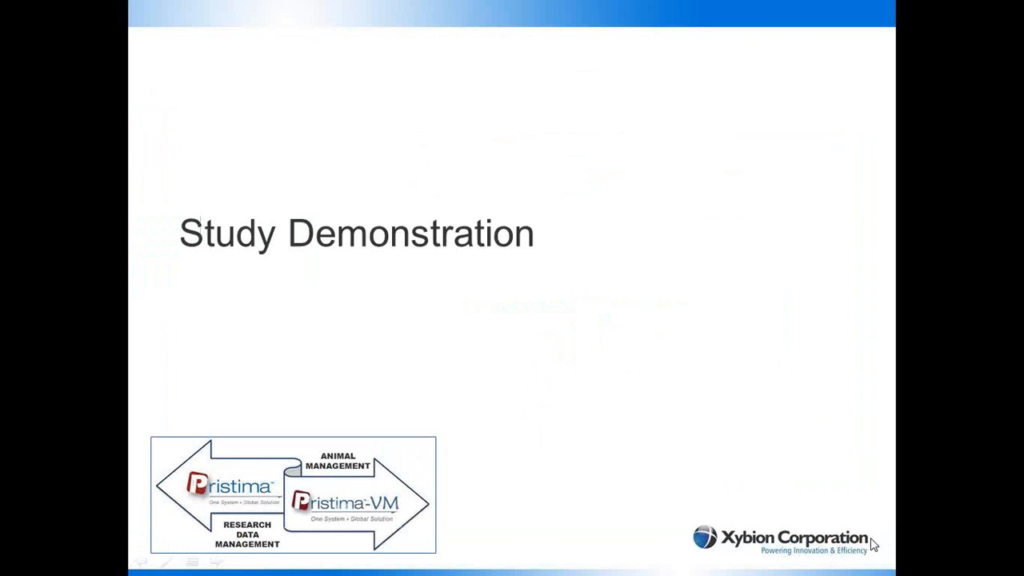
click(491, 482)
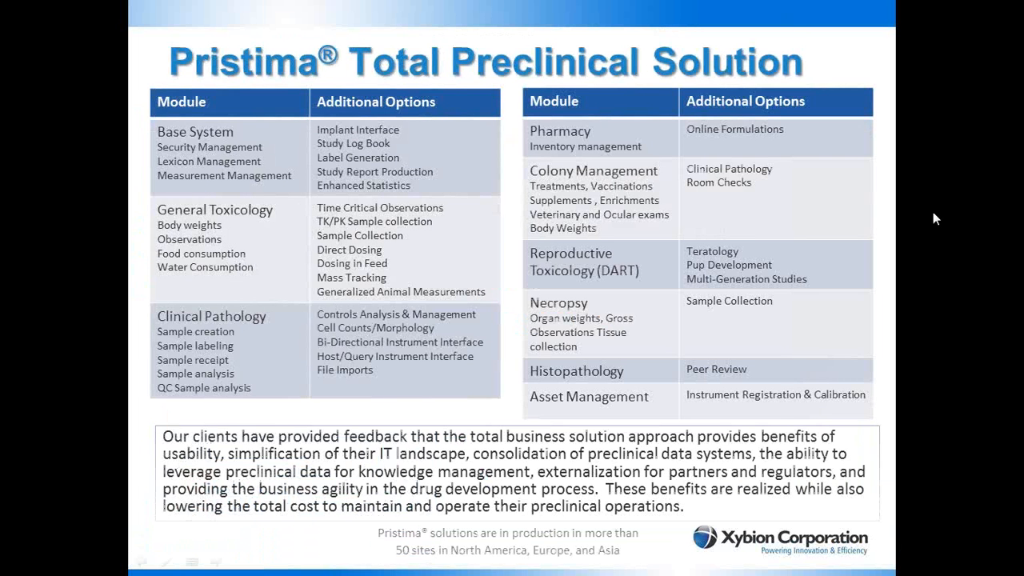